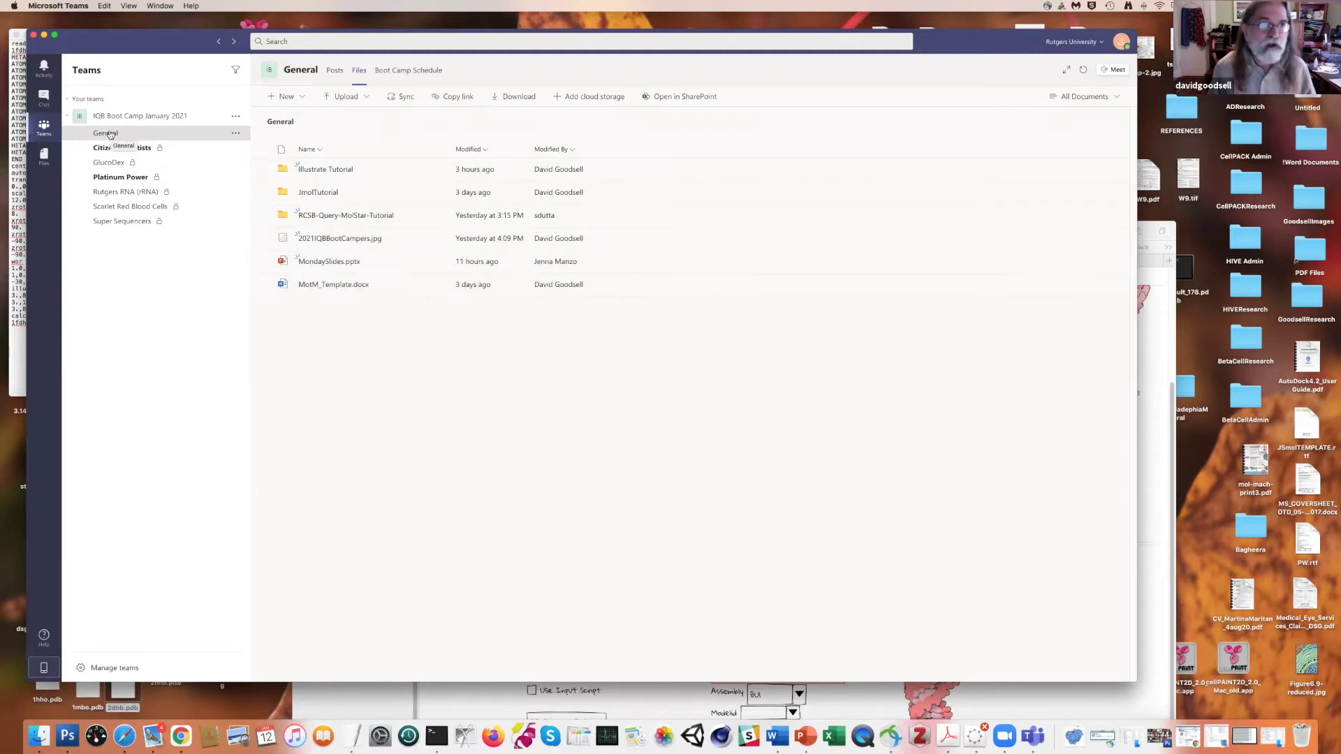
# - Open IllustrateTutorial.docx from the Illustrate Tutorial folder and narrow its window to uncover the browser behind it
pyautogui.click(317, 171)
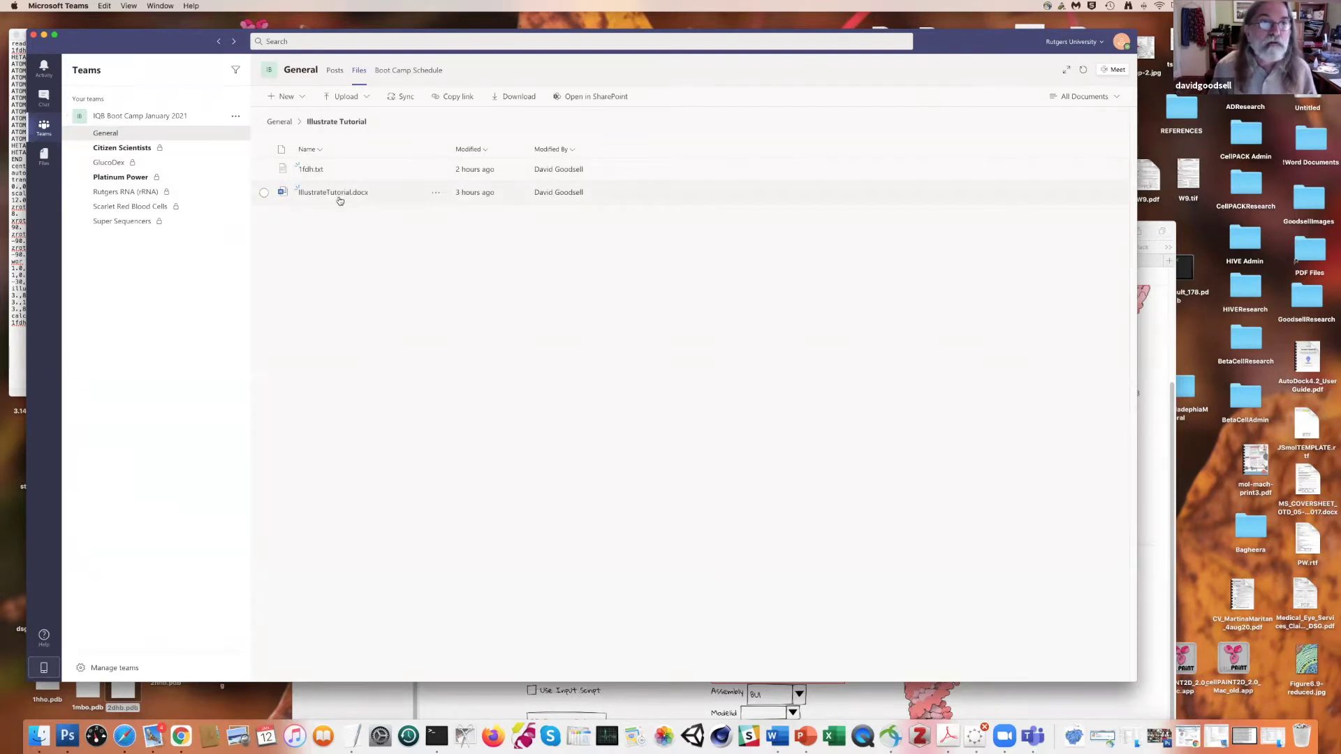
pyautogui.click(340, 193)
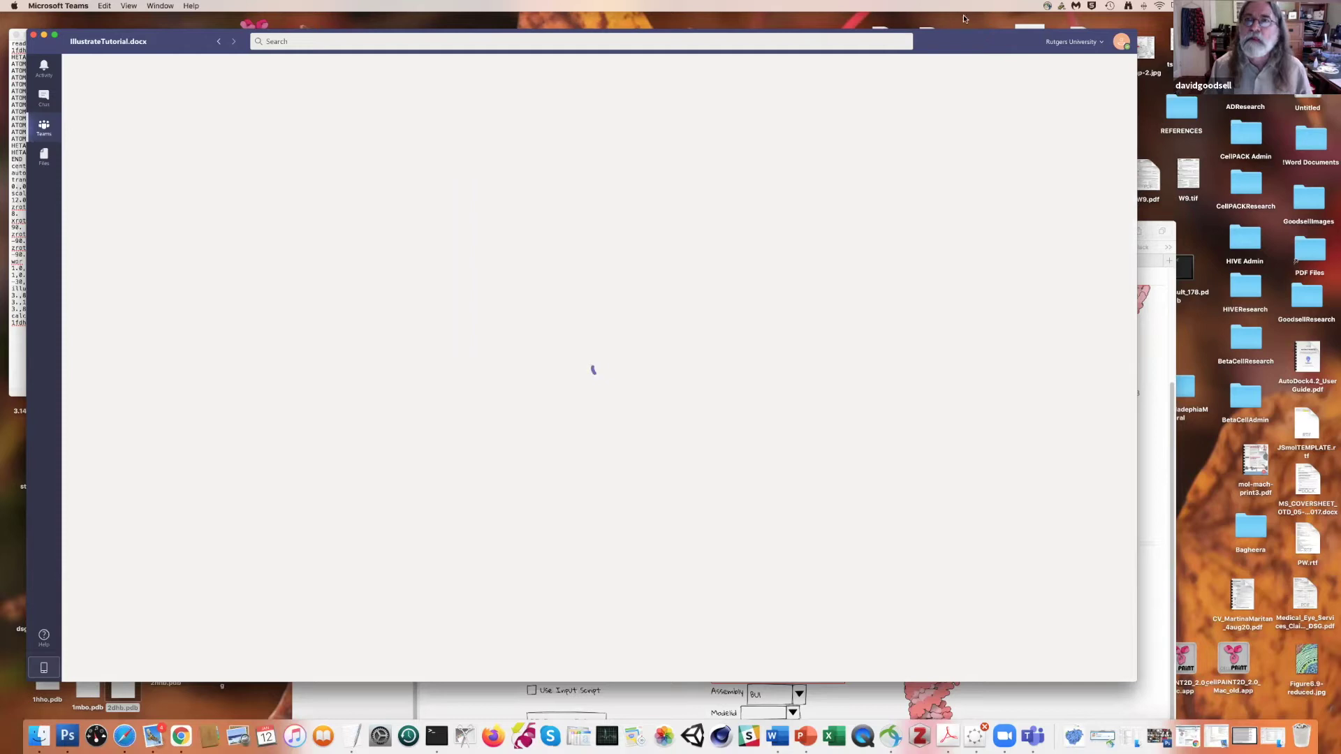
pyautogui.moveTo(961, 44); pyautogui.dragTo(941, 43)
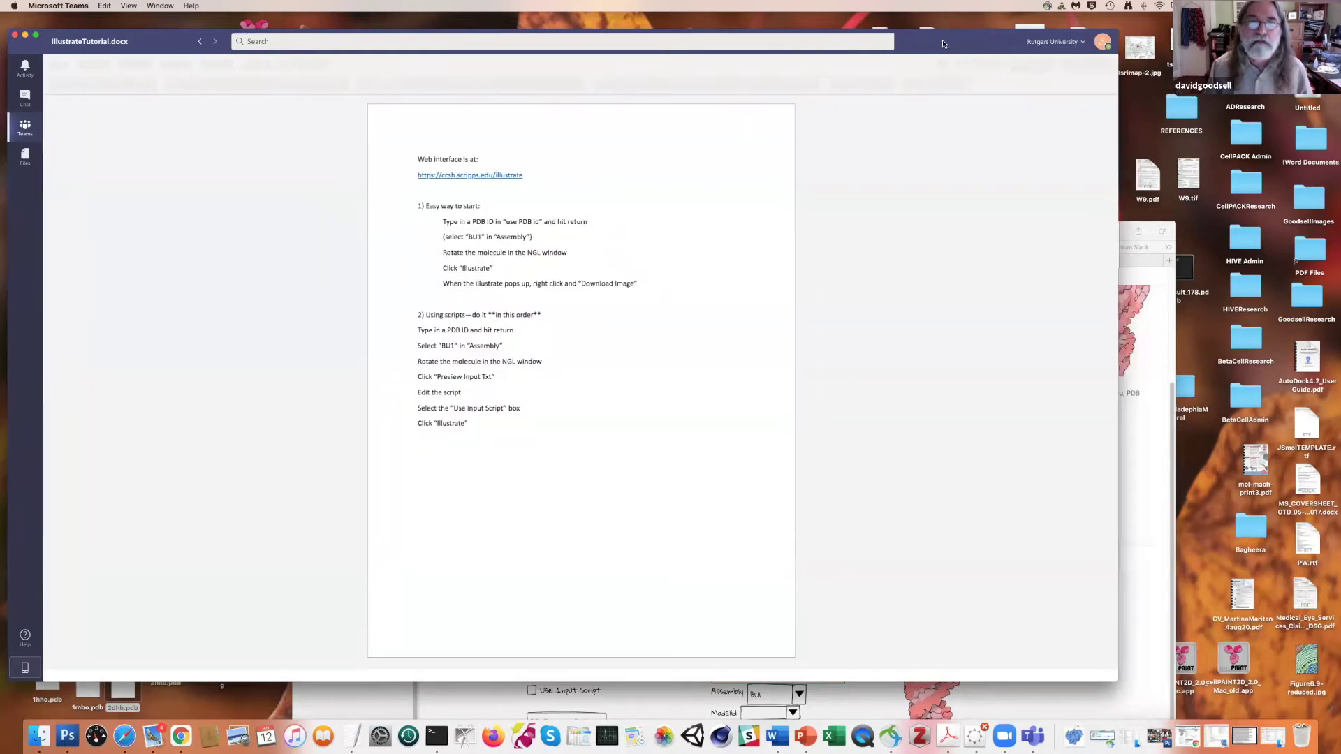
pyautogui.moveTo(1118, 681); pyautogui.dragTo(969, 677)
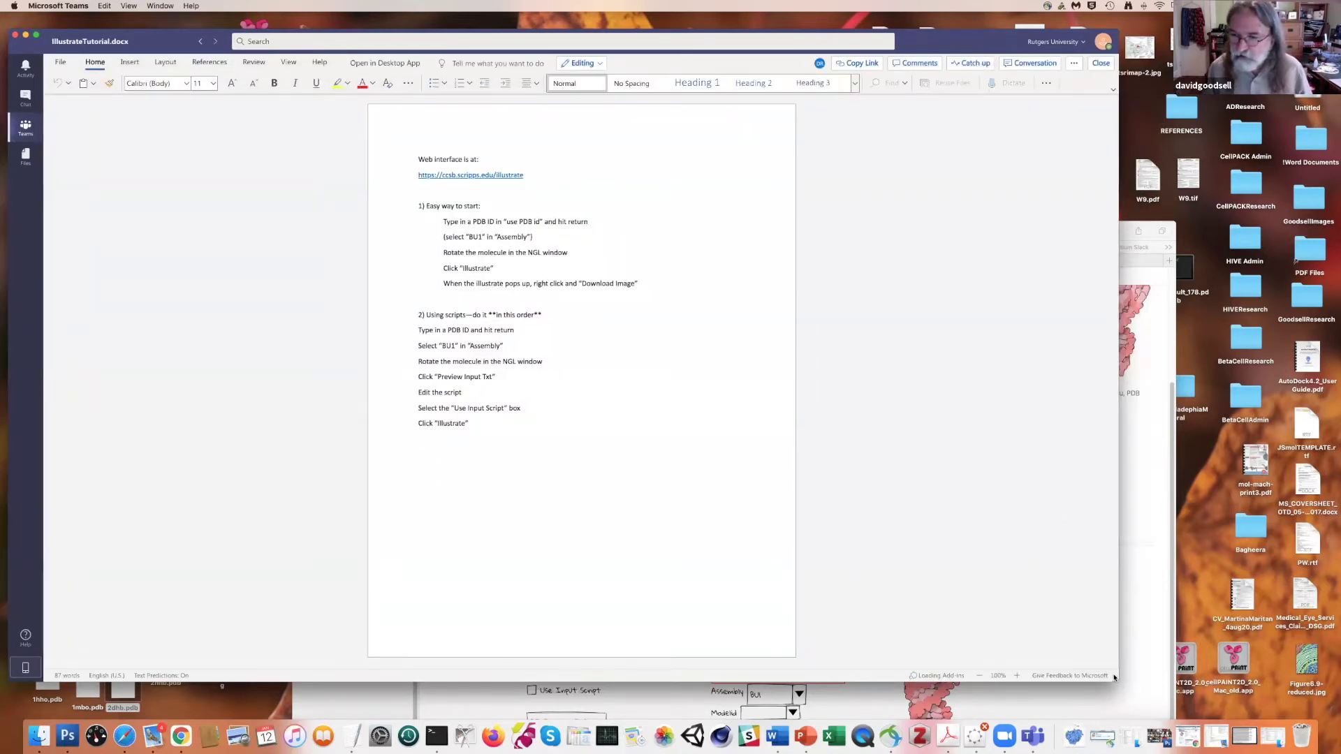
pyautogui.moveTo(671, 674); pyautogui.dragTo(495, 685)
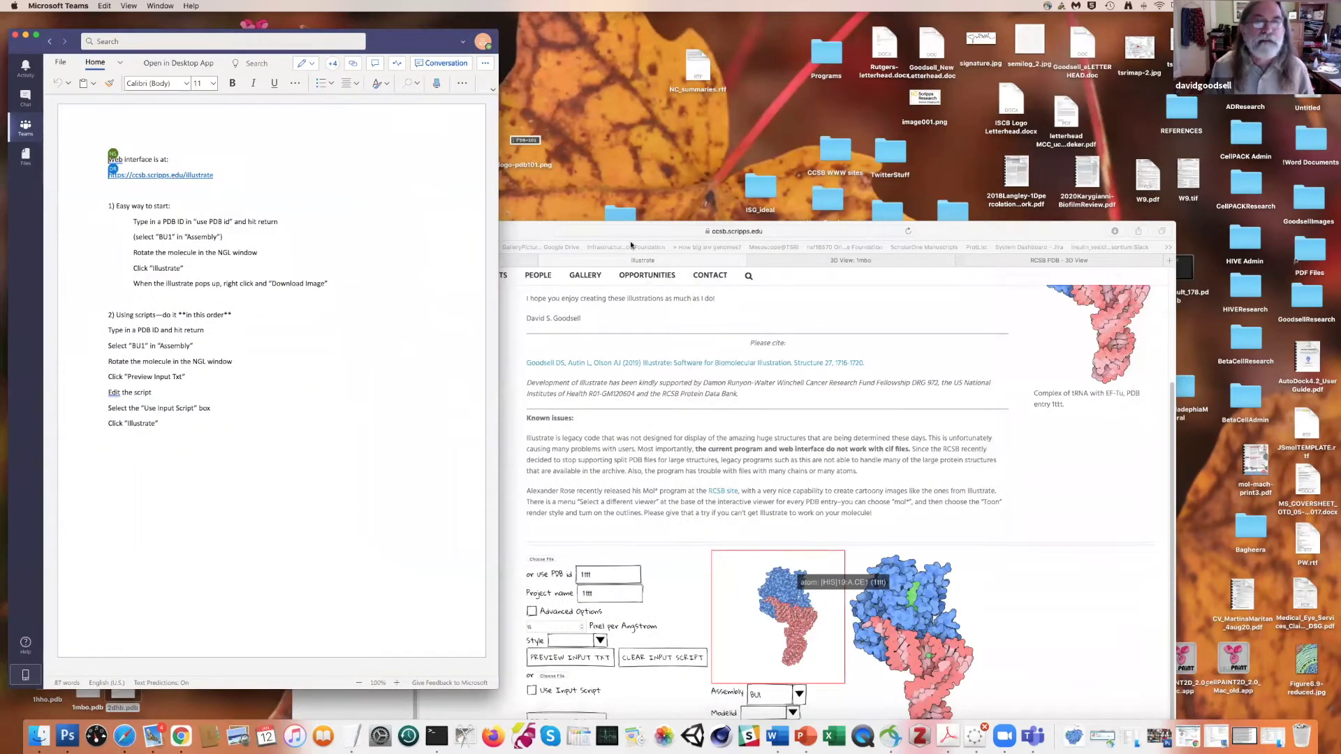
# - Bring the Illustrate web page forward, narrow its window and place it beside the tutorial document
pyautogui.doubleClick(935, 233)
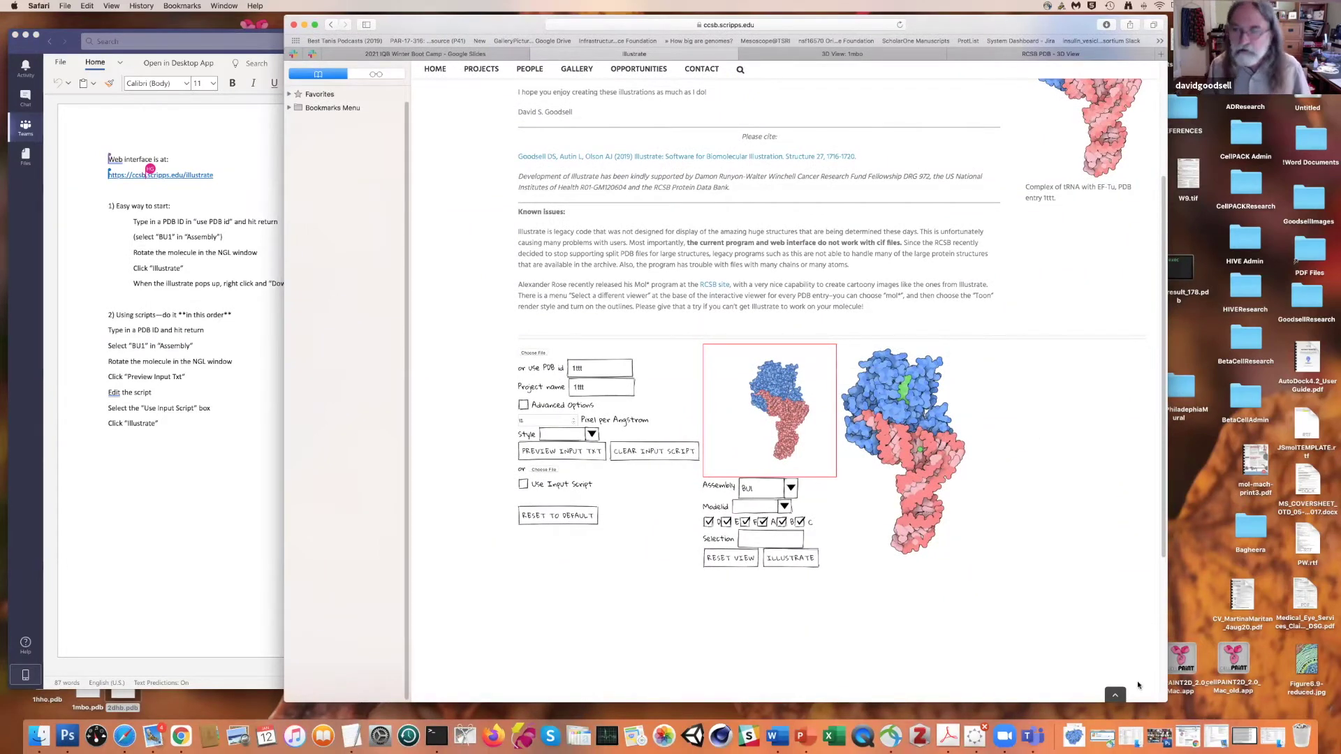
pyautogui.moveTo(1165, 702); pyautogui.dragTo(1097, 702)
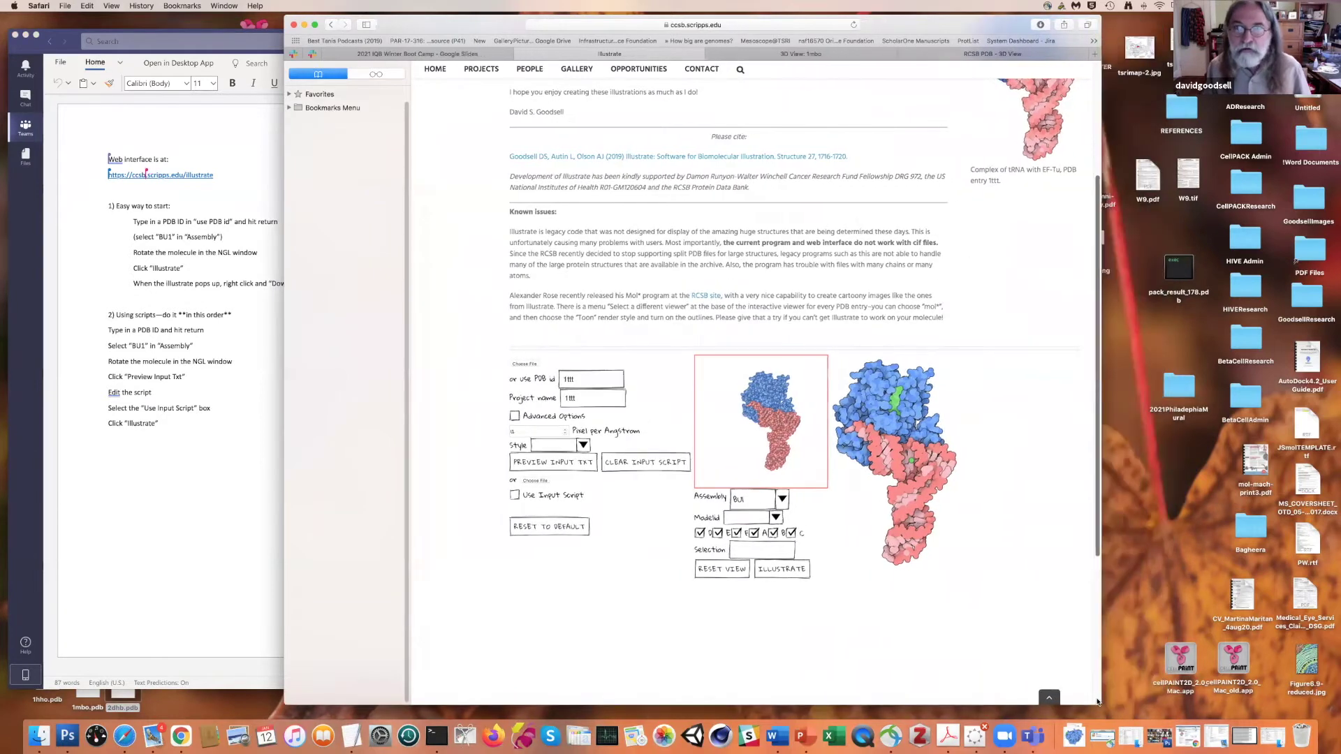
pyautogui.moveTo(914, 24); pyautogui.dragTo(975, 21)
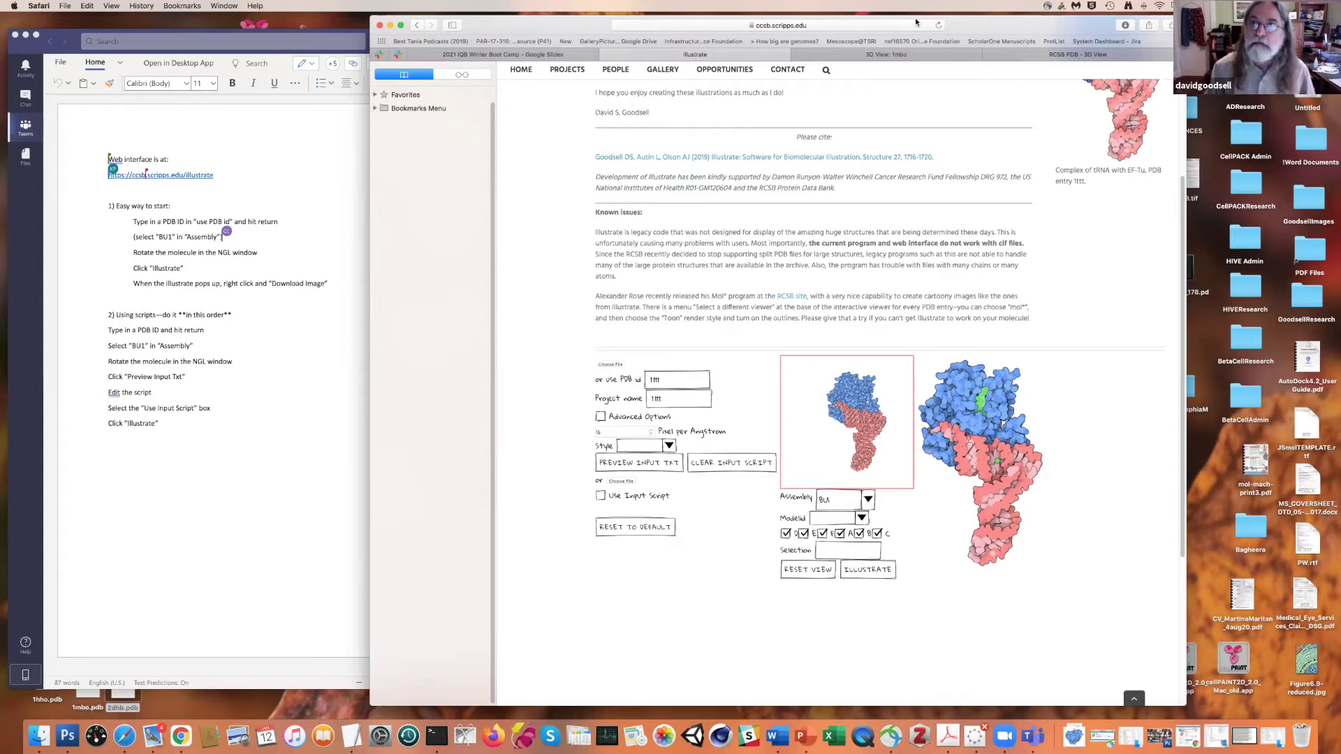
# - Reload the Illustrate page and load the structure with PDB id 1ttt
pyautogui.click(939, 25)
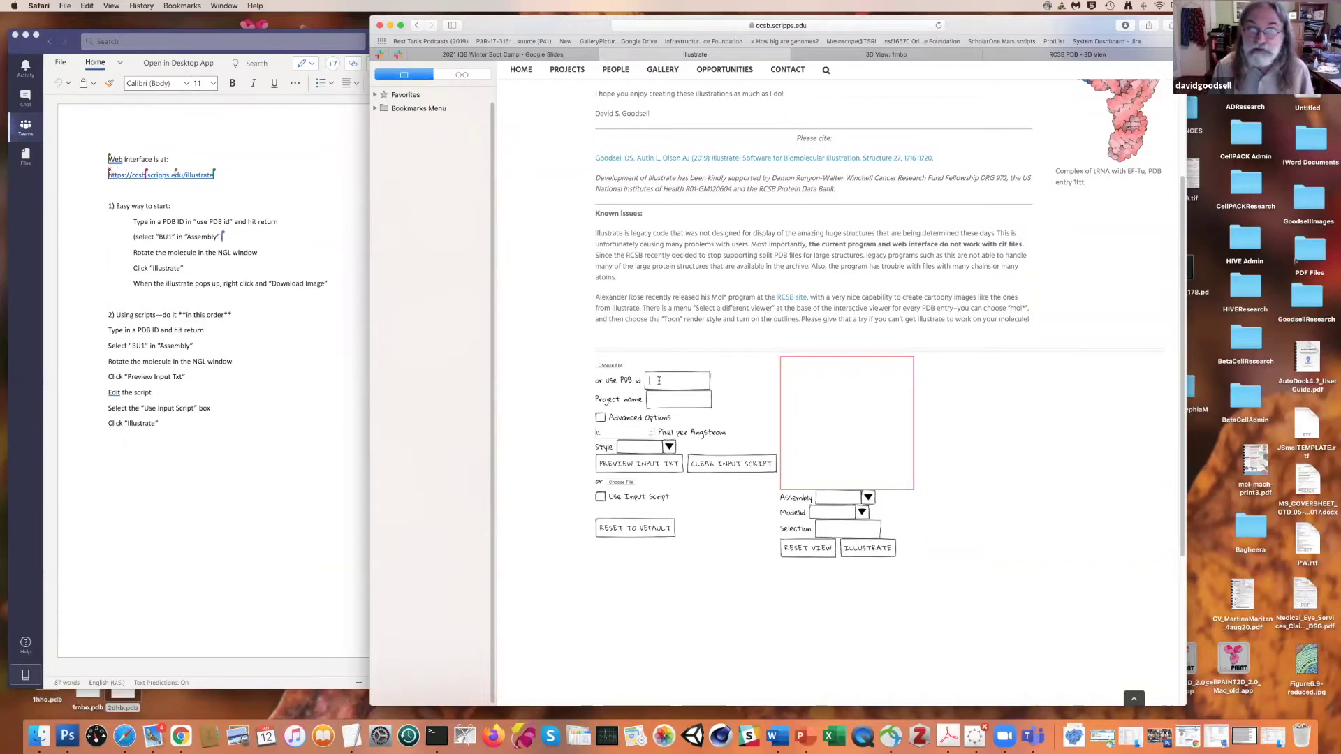
pyautogui.write('1ttt')
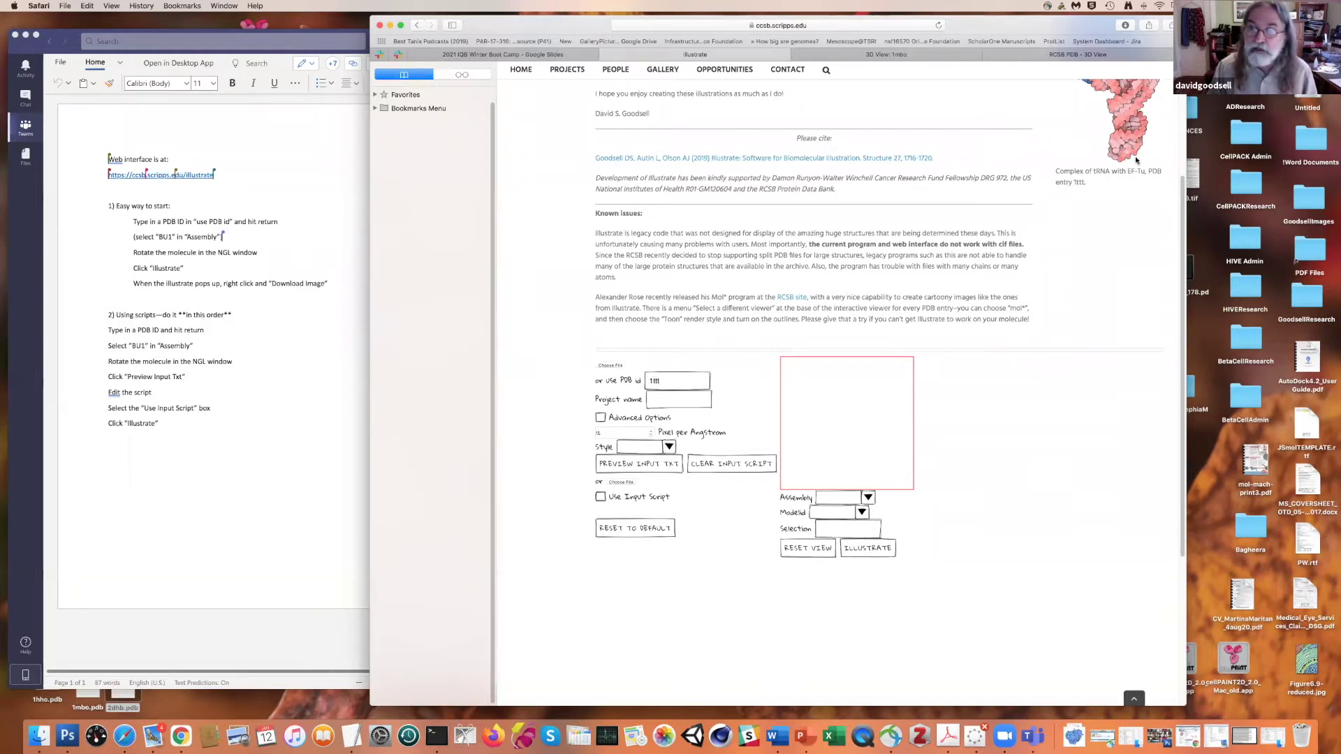
pyautogui.press('Return')
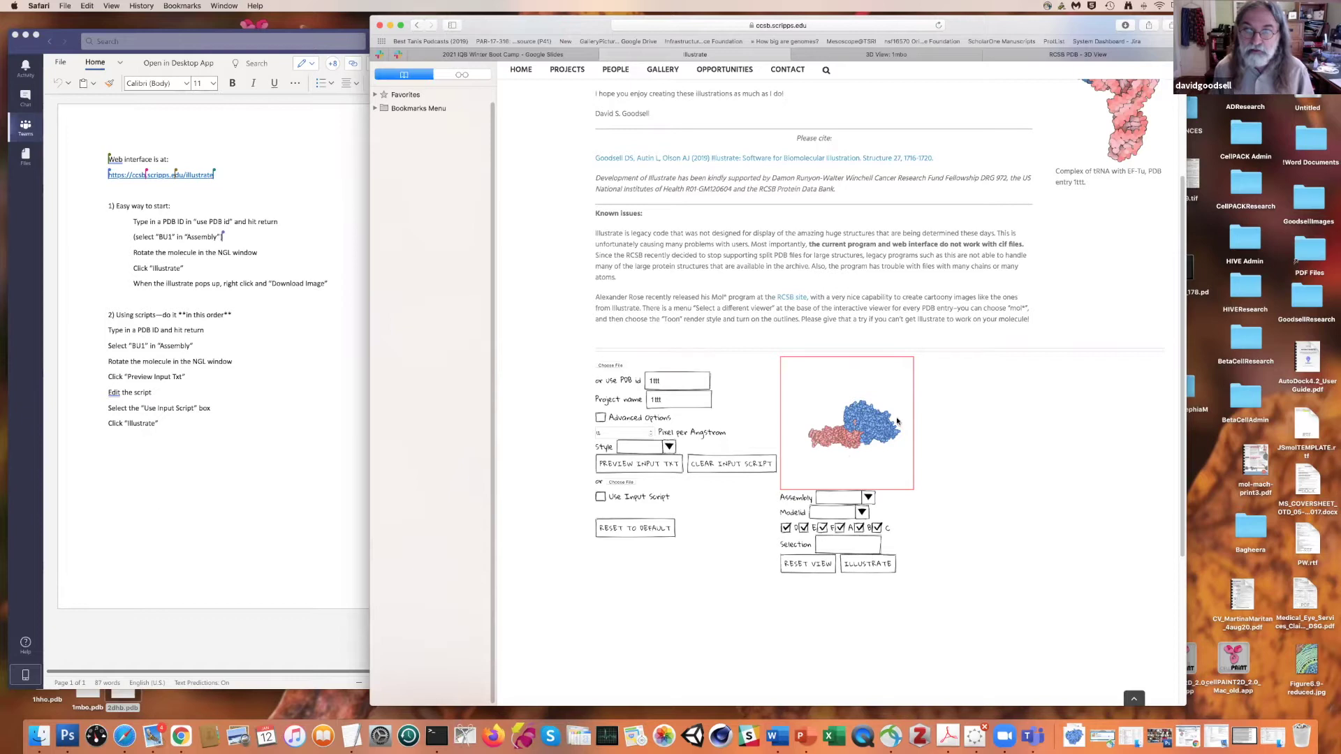
# - Rotate the 1ttt molecule upright in the preview and render its illustration with assembly BU1
pyautogui.moveTo(844, 454); pyautogui.dragTo(851, 414)
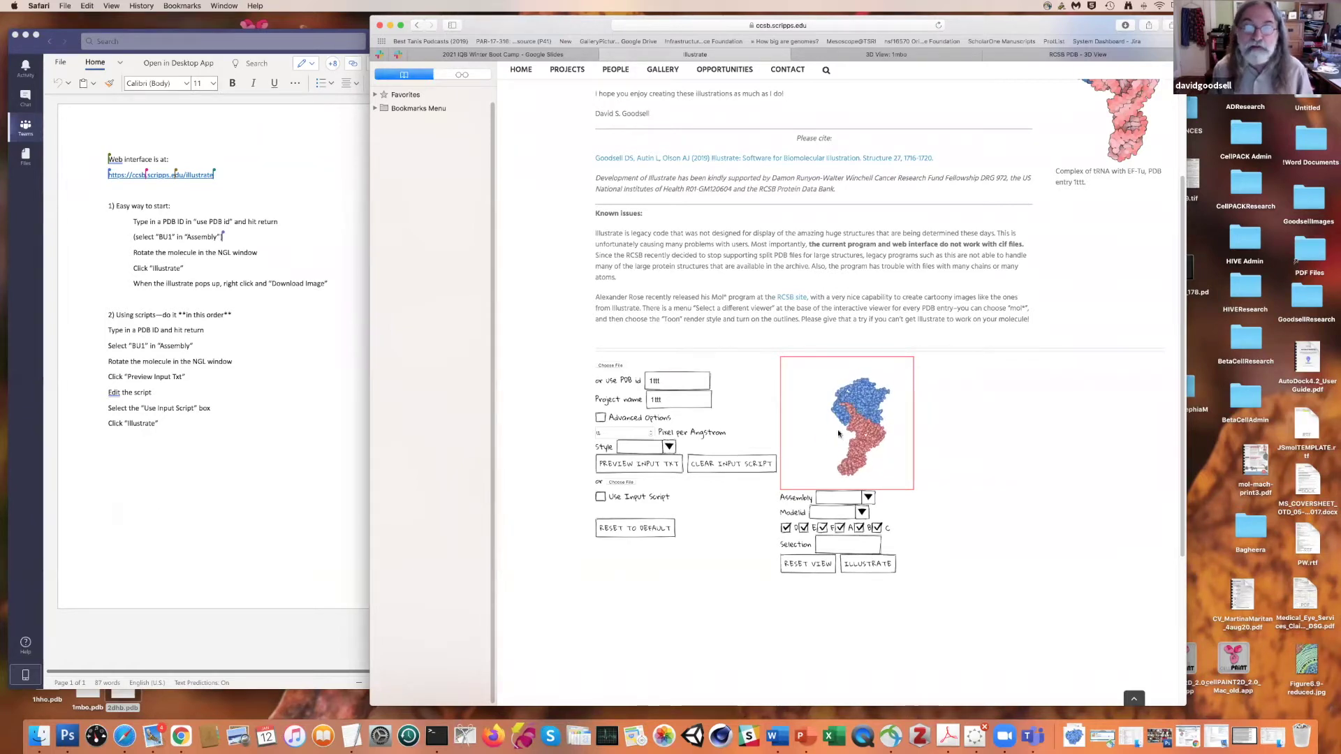
pyautogui.click(868, 499)
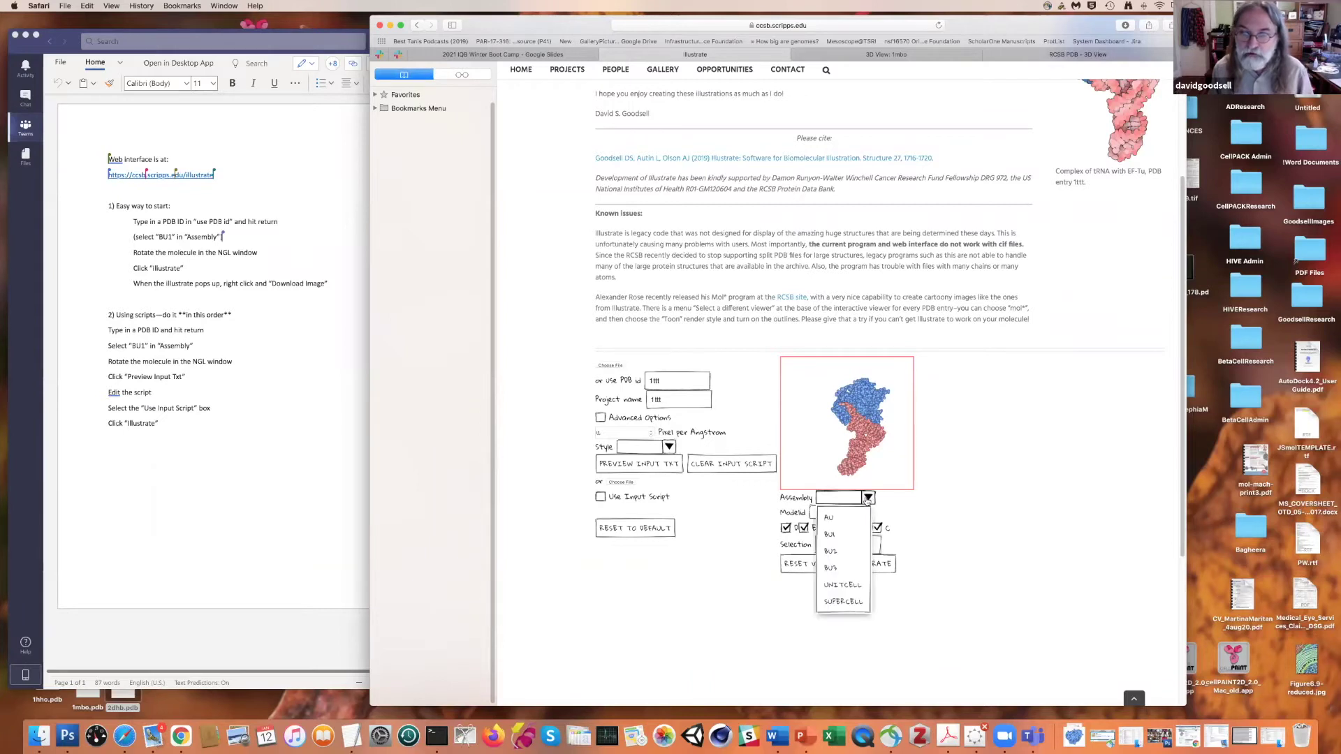
pyautogui.click(847, 535)
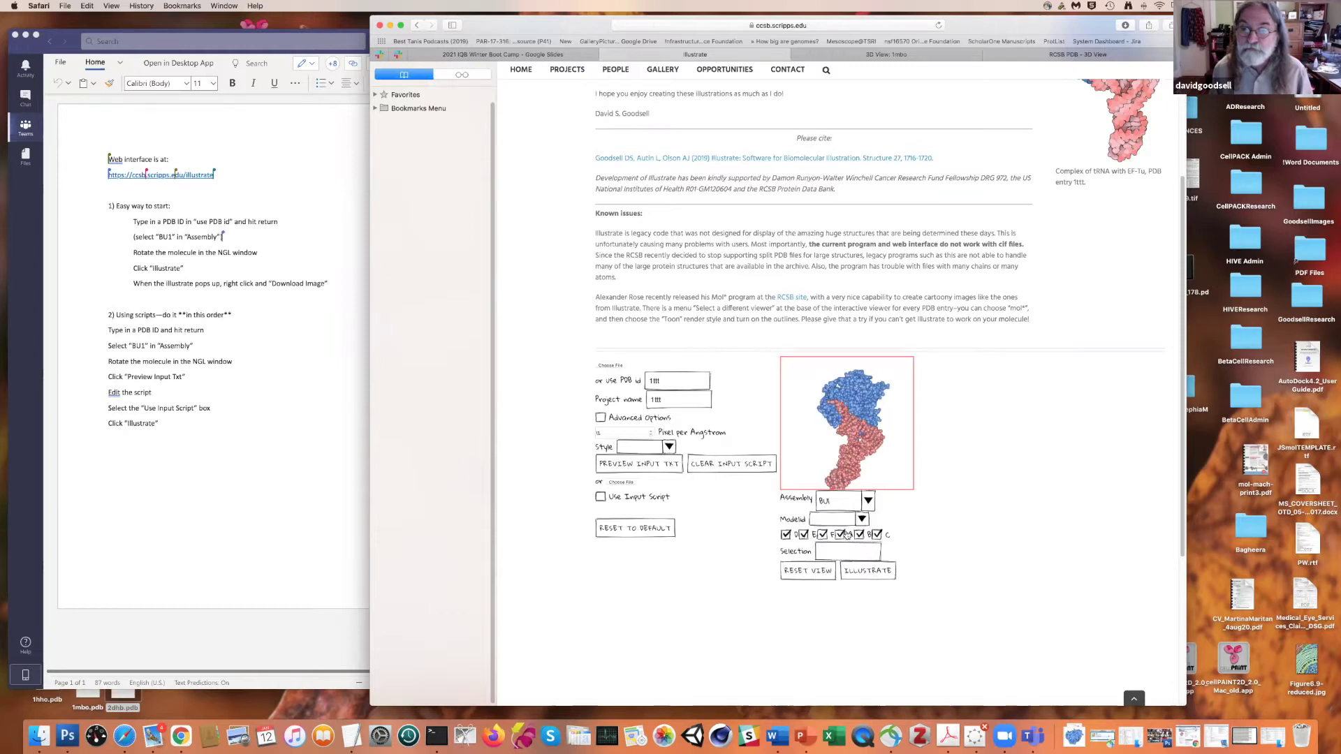
pyautogui.click(859, 571)
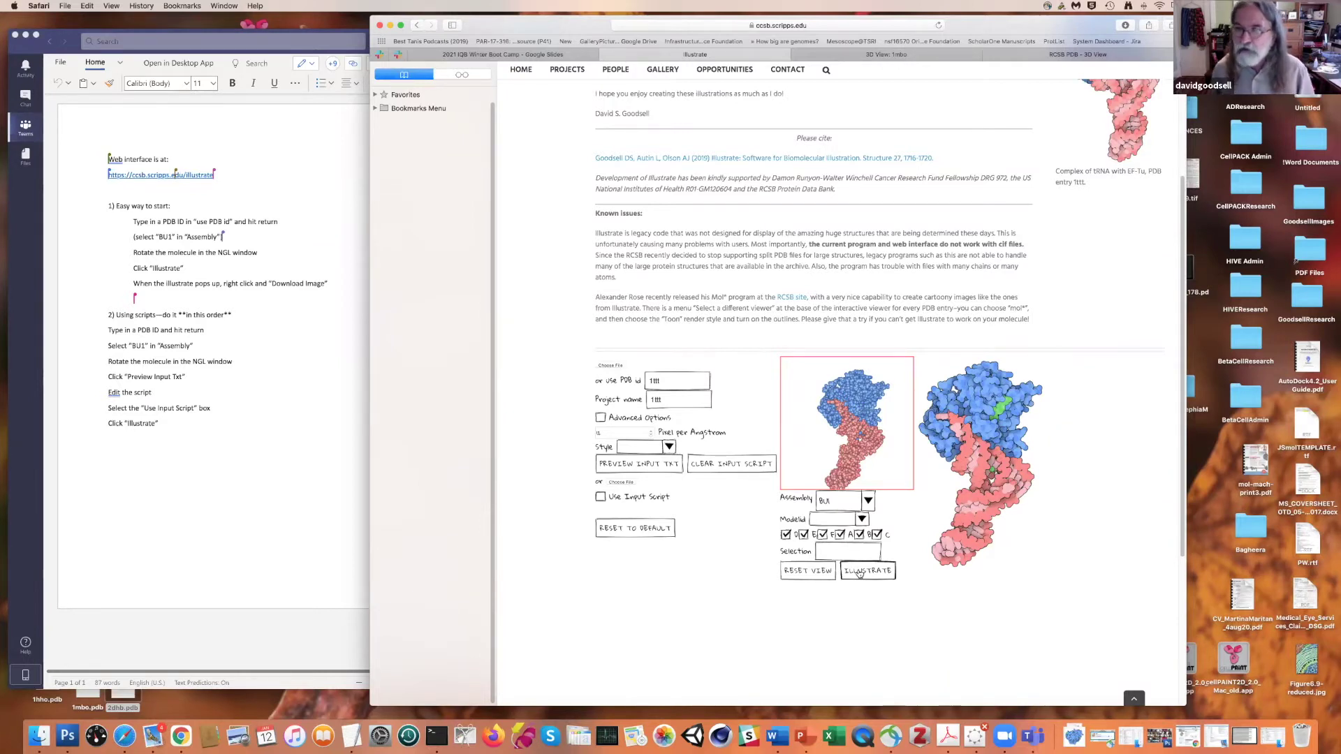
# - Download the rendered illustration and move 1ttt.png from the downloads to an empty spot on the desktop
pyautogui.rightClick(975, 430)
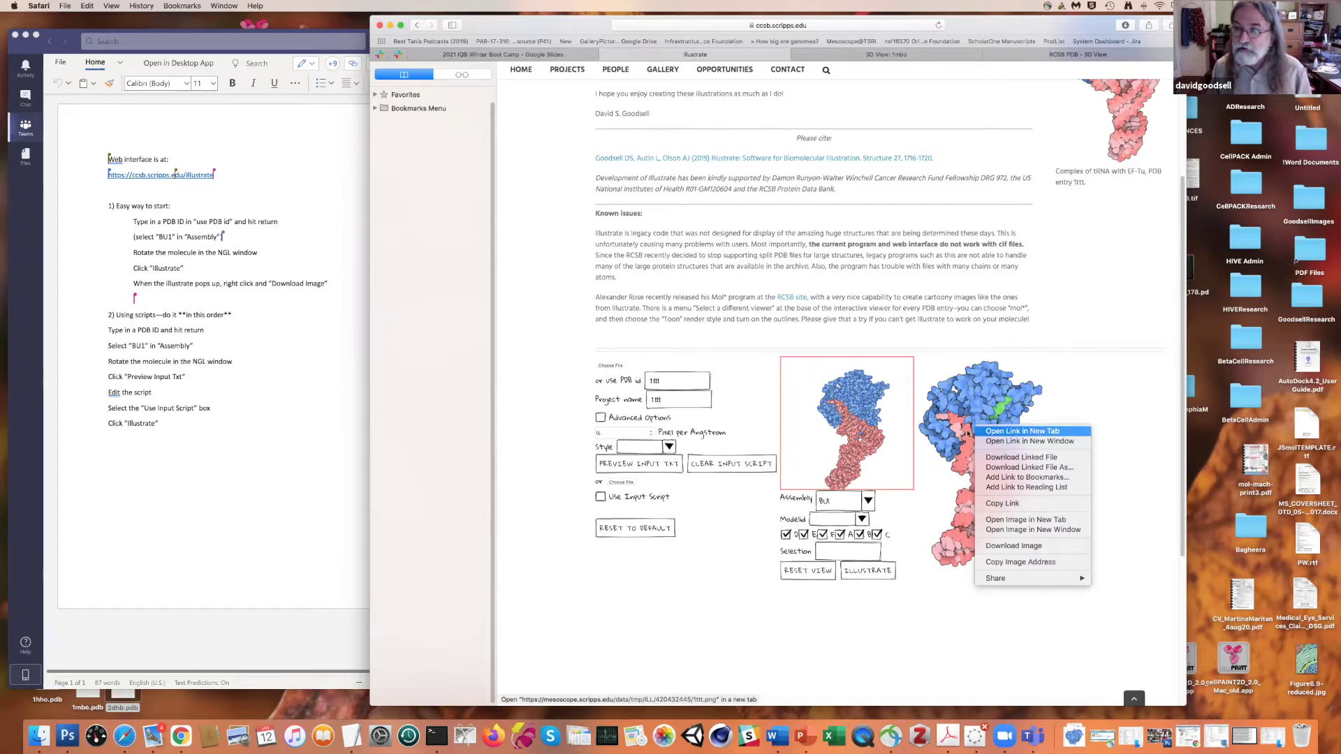
pyautogui.click(995, 546)
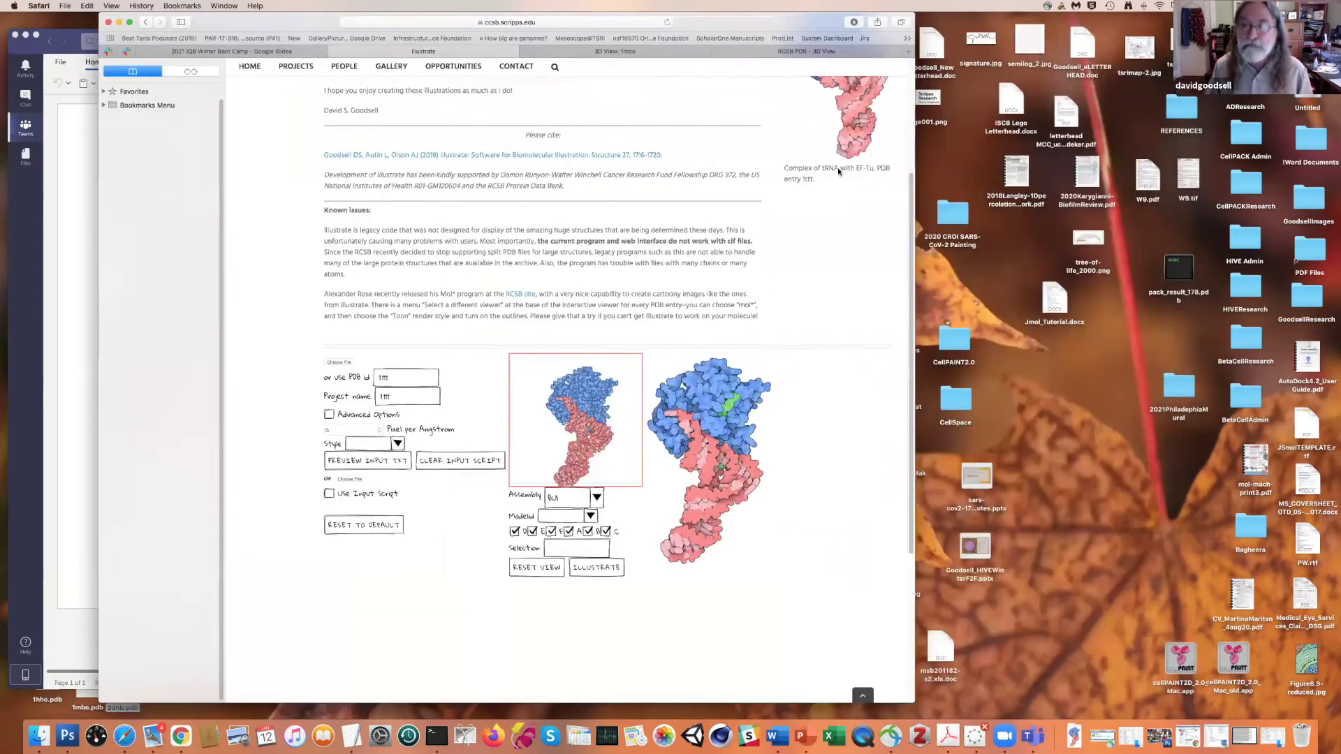
pyautogui.click(1073, 736)
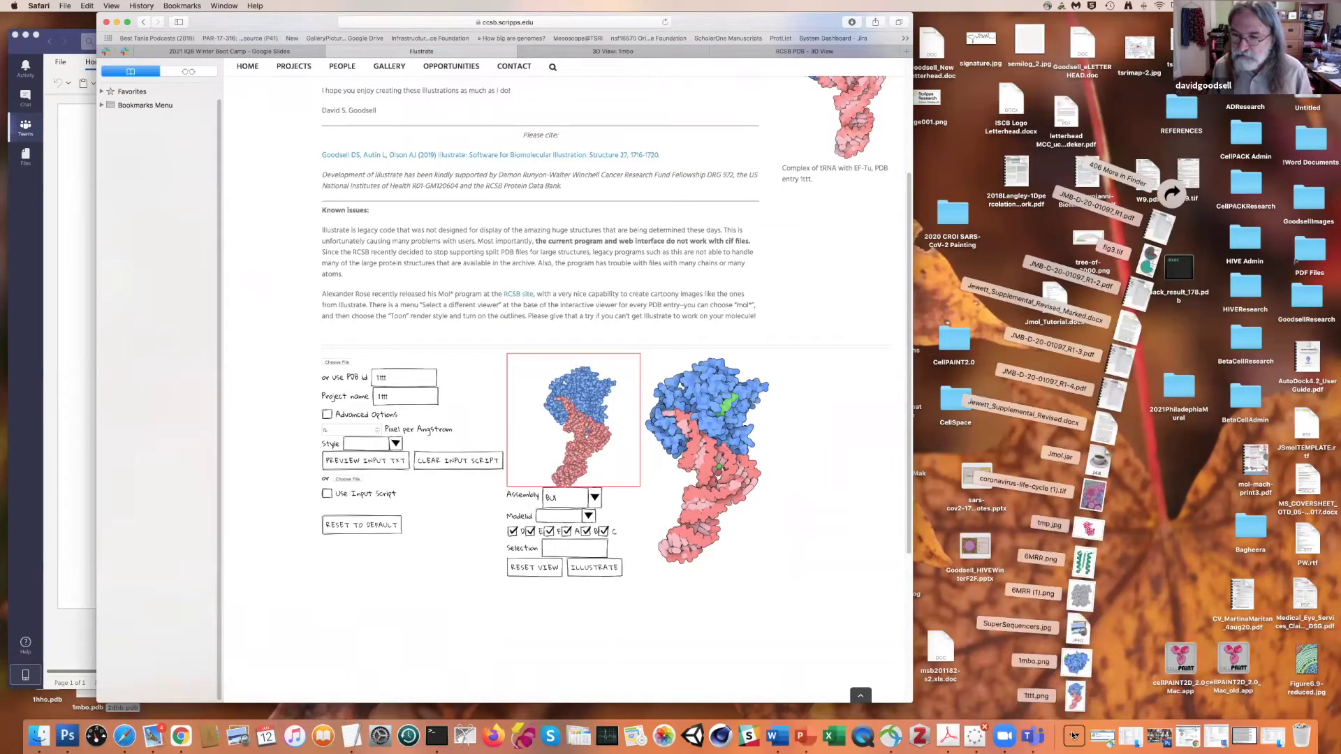
pyautogui.moveTo(1075, 693); pyautogui.dragTo(1069, 514)
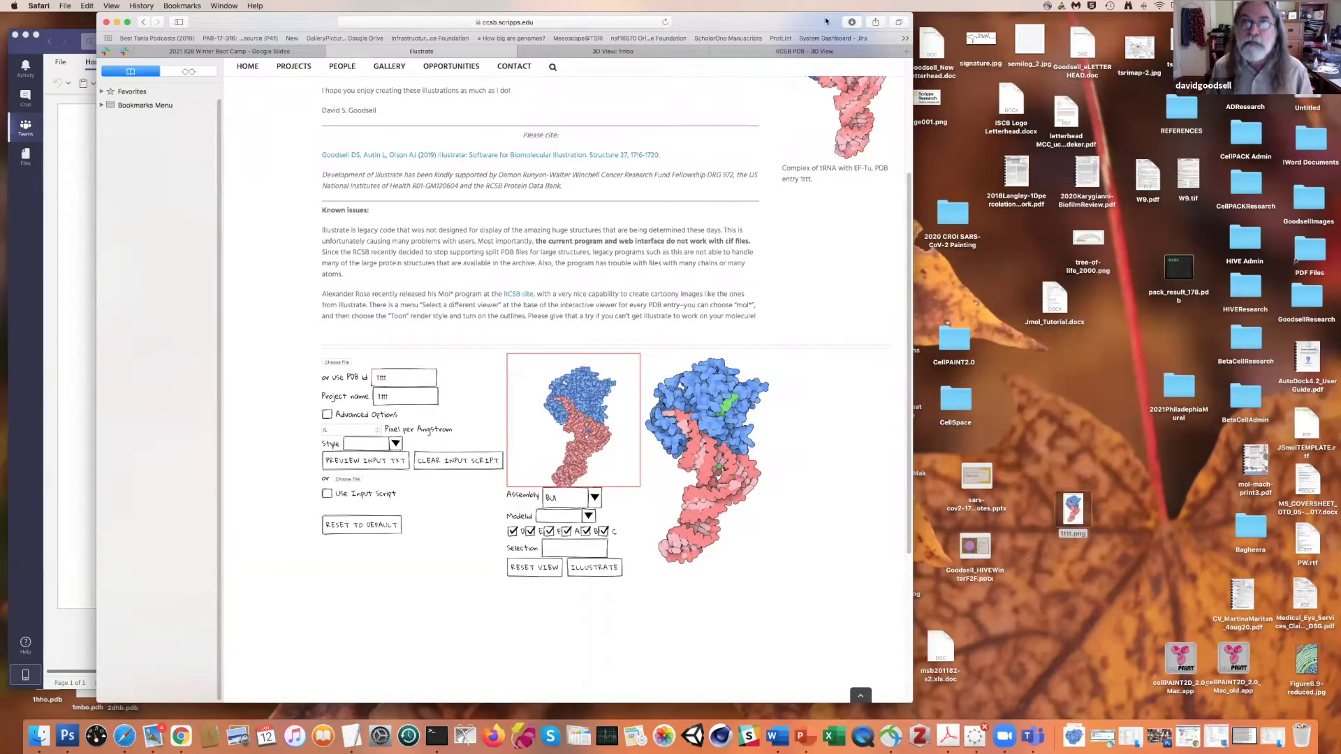
# - View the desktop file 1ttt.png in a new browser tab
pyautogui.moveTo(829, 23); pyautogui.dragTo(876, 26)
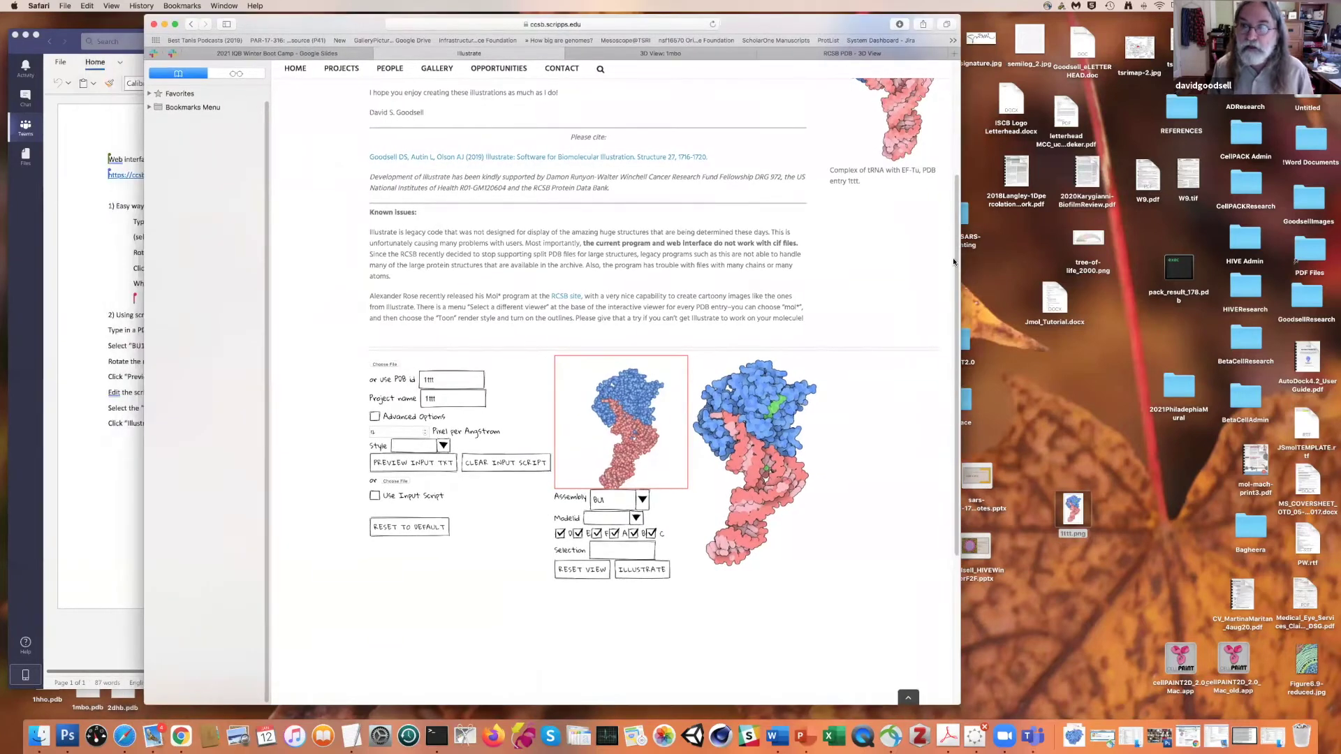
pyautogui.click(952, 54)
pyautogui.click(755, 438)
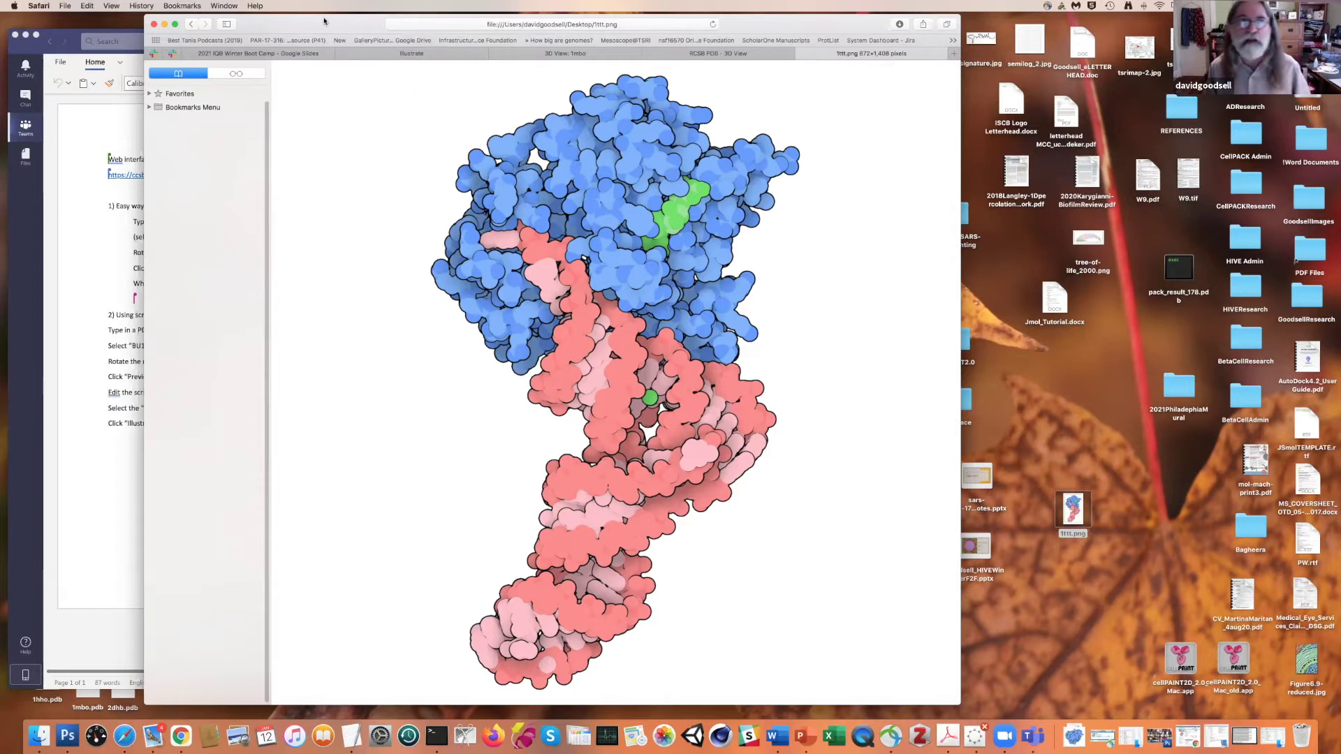
# - Move the browser window back beside the tutorial document and return to the Illustrate page
pyautogui.moveTo(326, 23); pyautogui.dragTo(551, 16)
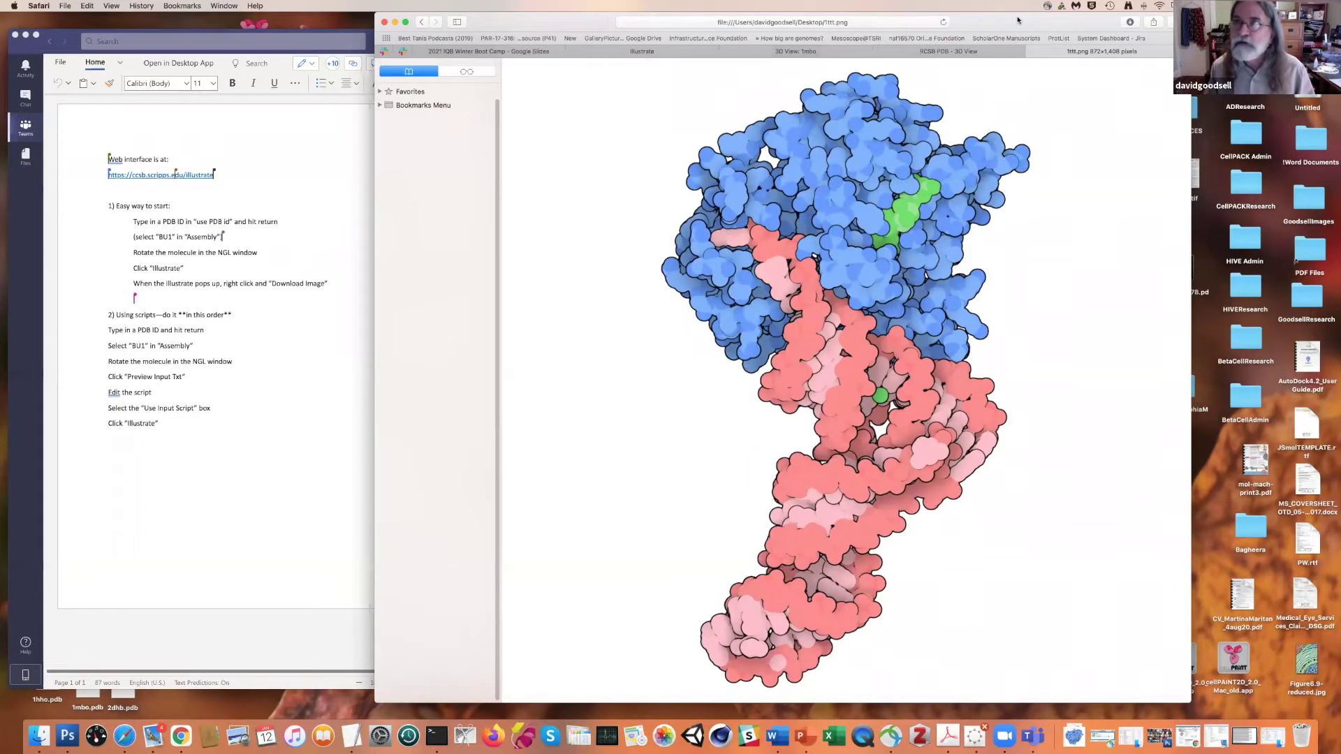
pyautogui.moveTo(1017, 20); pyautogui.dragTo(998, 20)
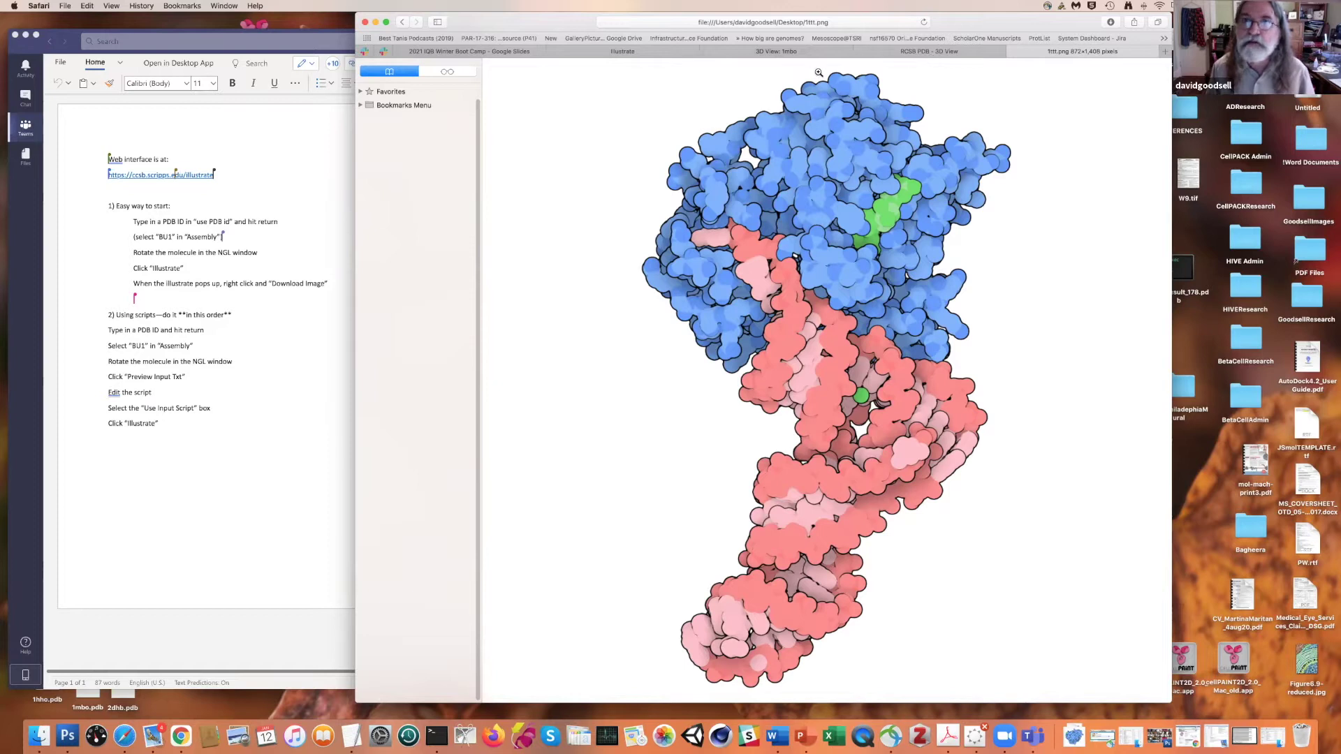
pyautogui.moveTo(968, 26); pyautogui.dragTo(961, 43)
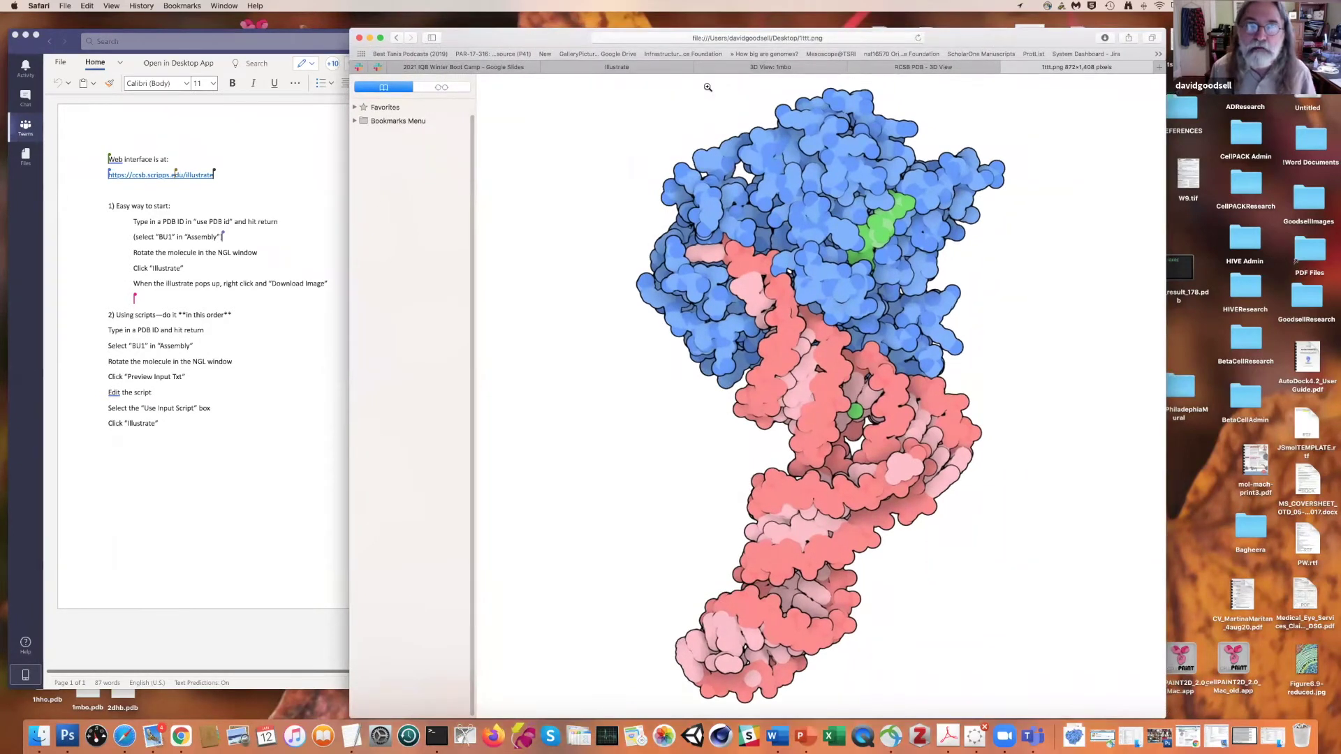
pyautogui.click(653, 68)
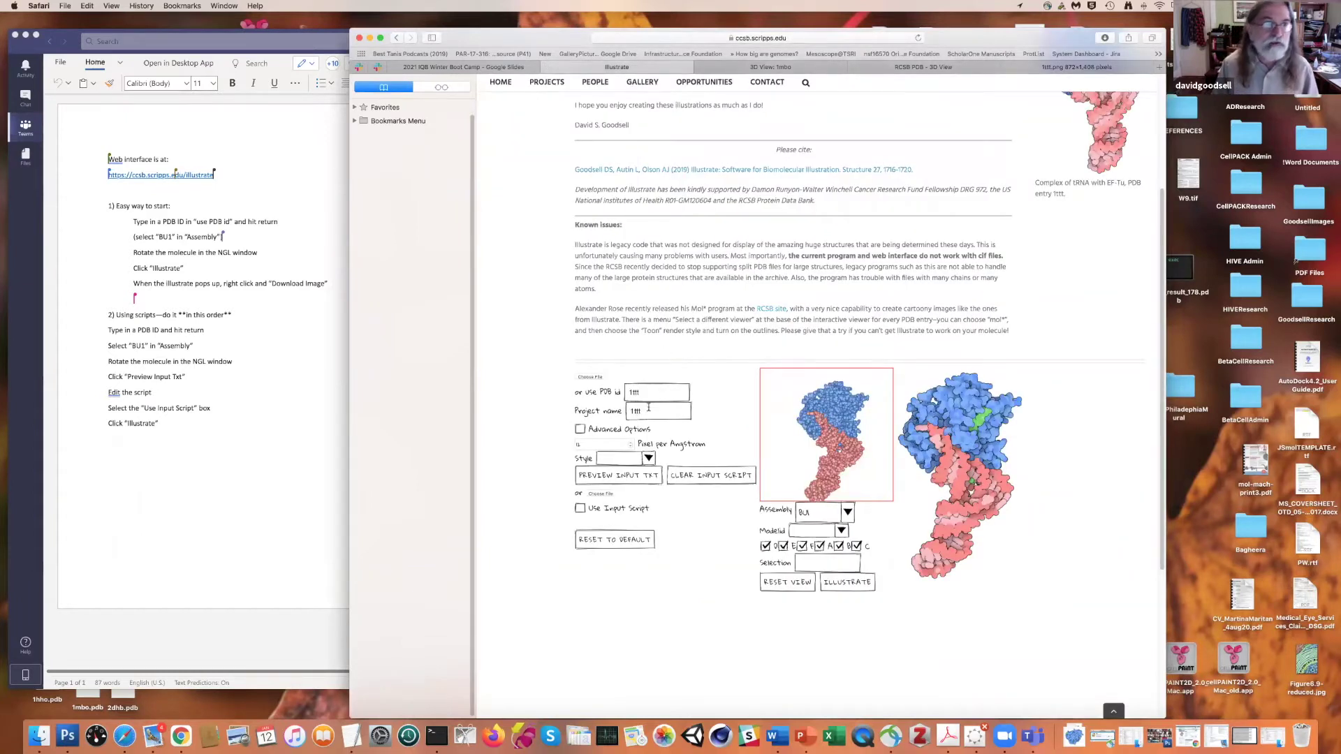
# - Move the tutorial document window down and bring the 1fdh.inp script in TextEdit to the front
pyautogui.click(73, 39)
pyautogui.moveTo(73, 38); pyautogui.dragTo(90, 138)
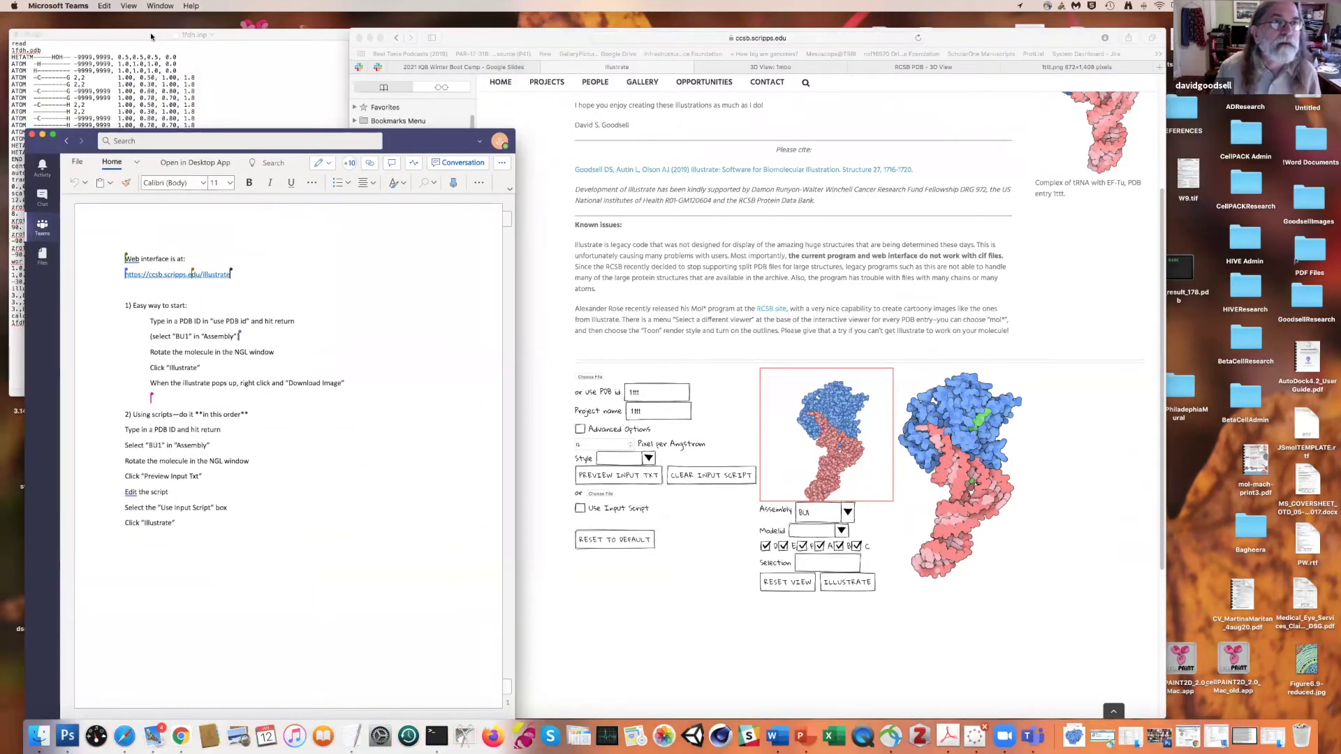
pyautogui.click(151, 36)
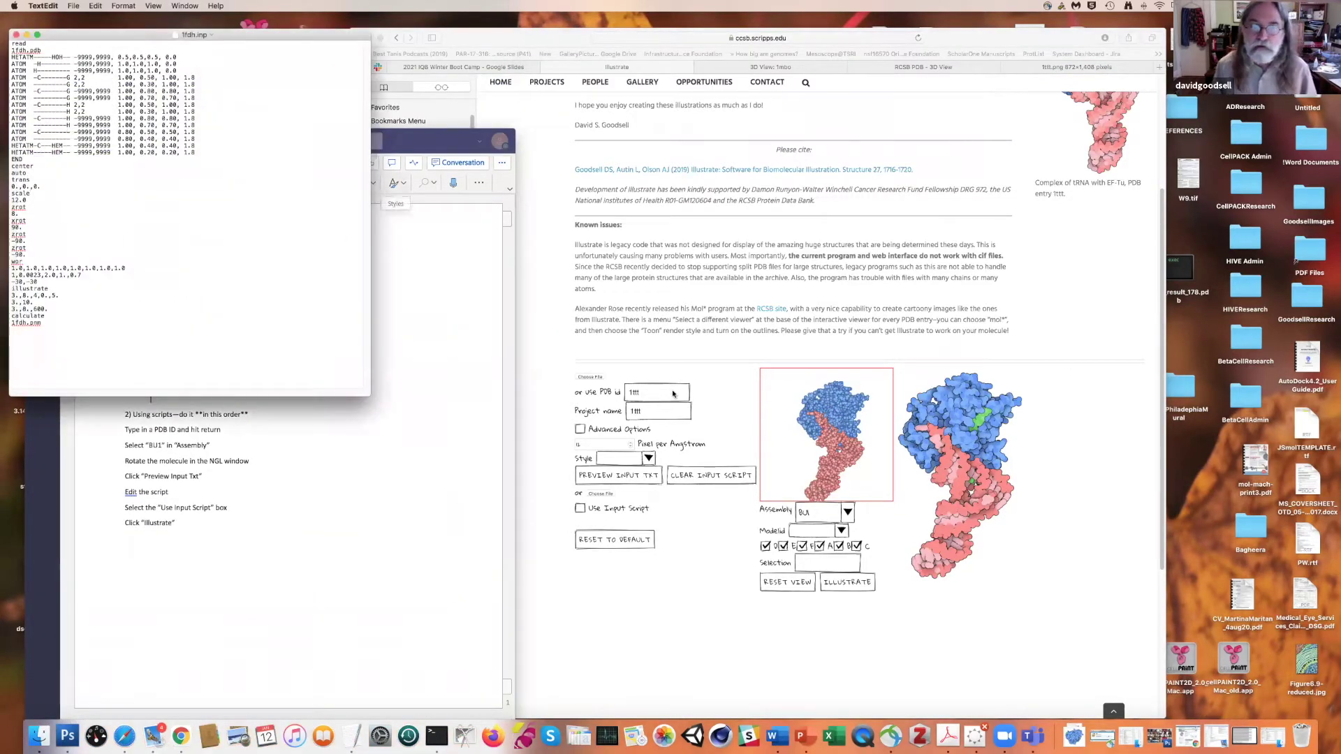
# - Reload the Illustrate page to clear the form and load the structure with PDB id 1fdh
pyautogui.click(655, 395)
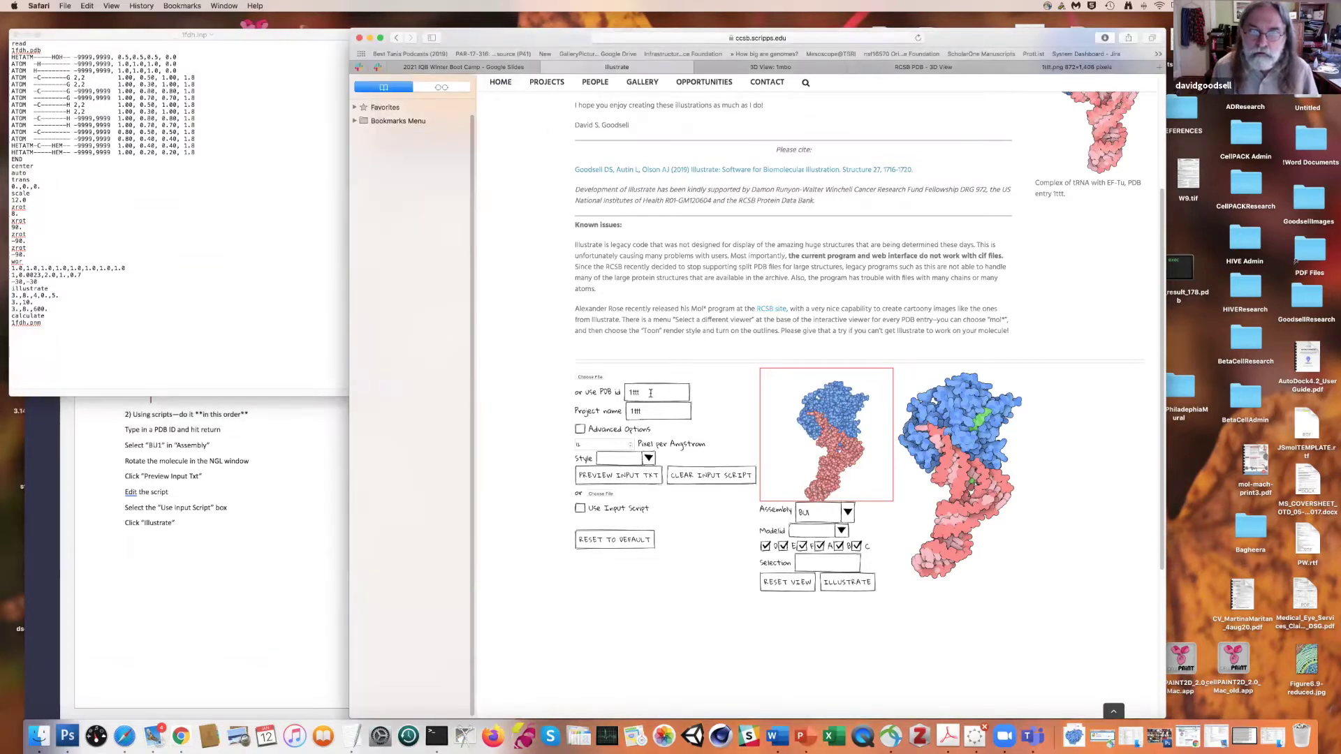
pyautogui.click(917, 37)
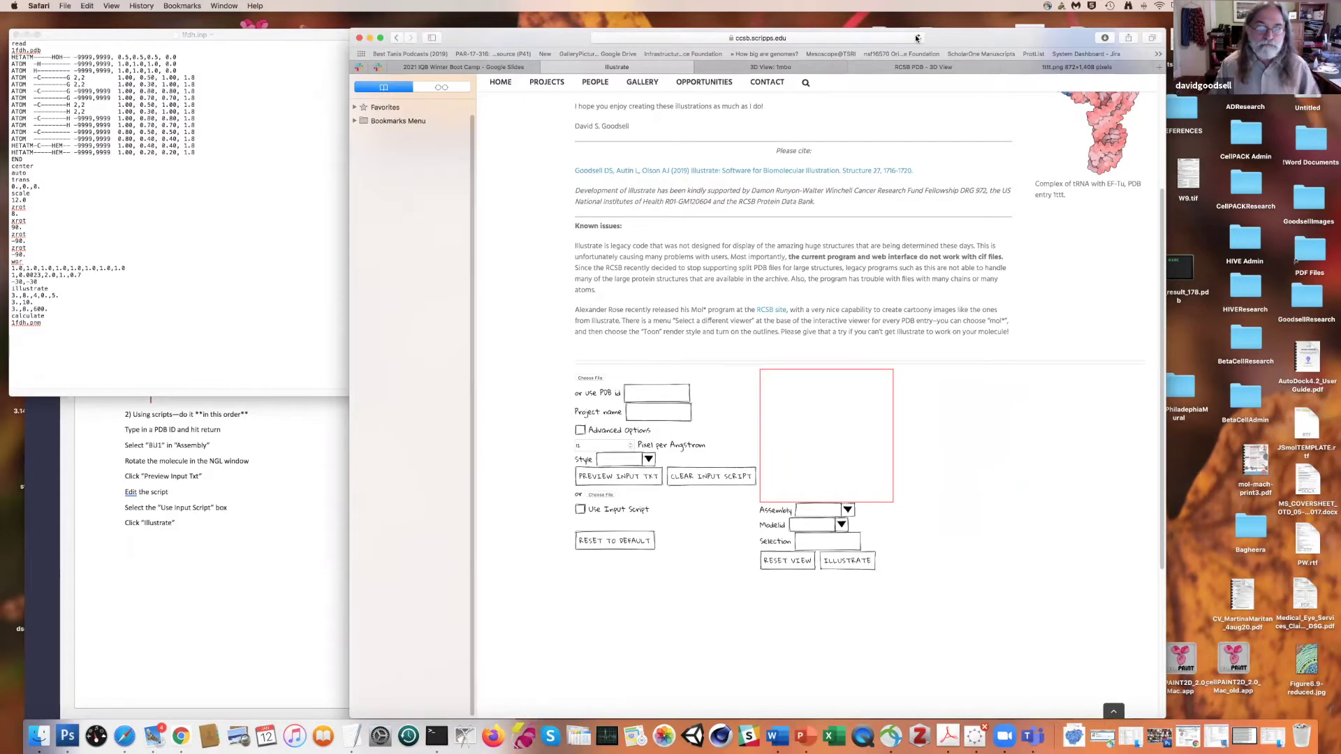
pyautogui.click(644, 393)
pyautogui.write('1fdh')
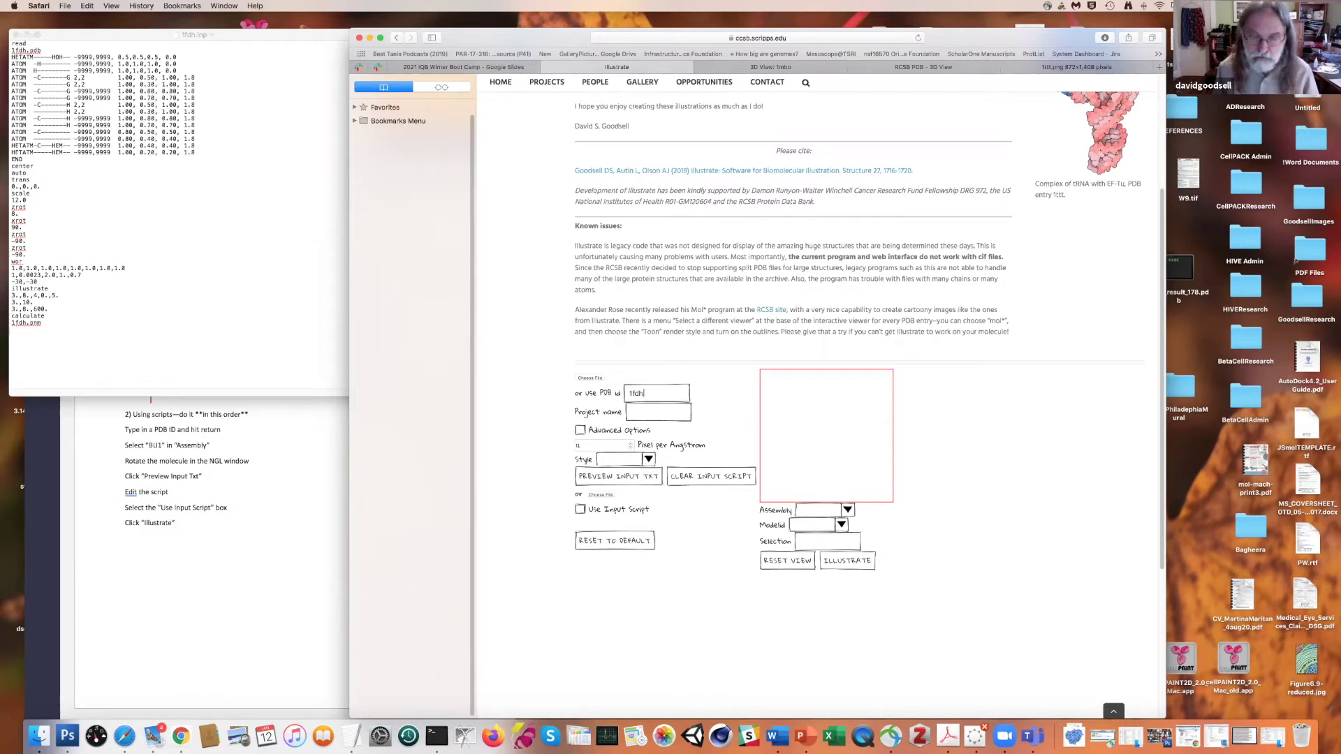
pyautogui.press('Return')
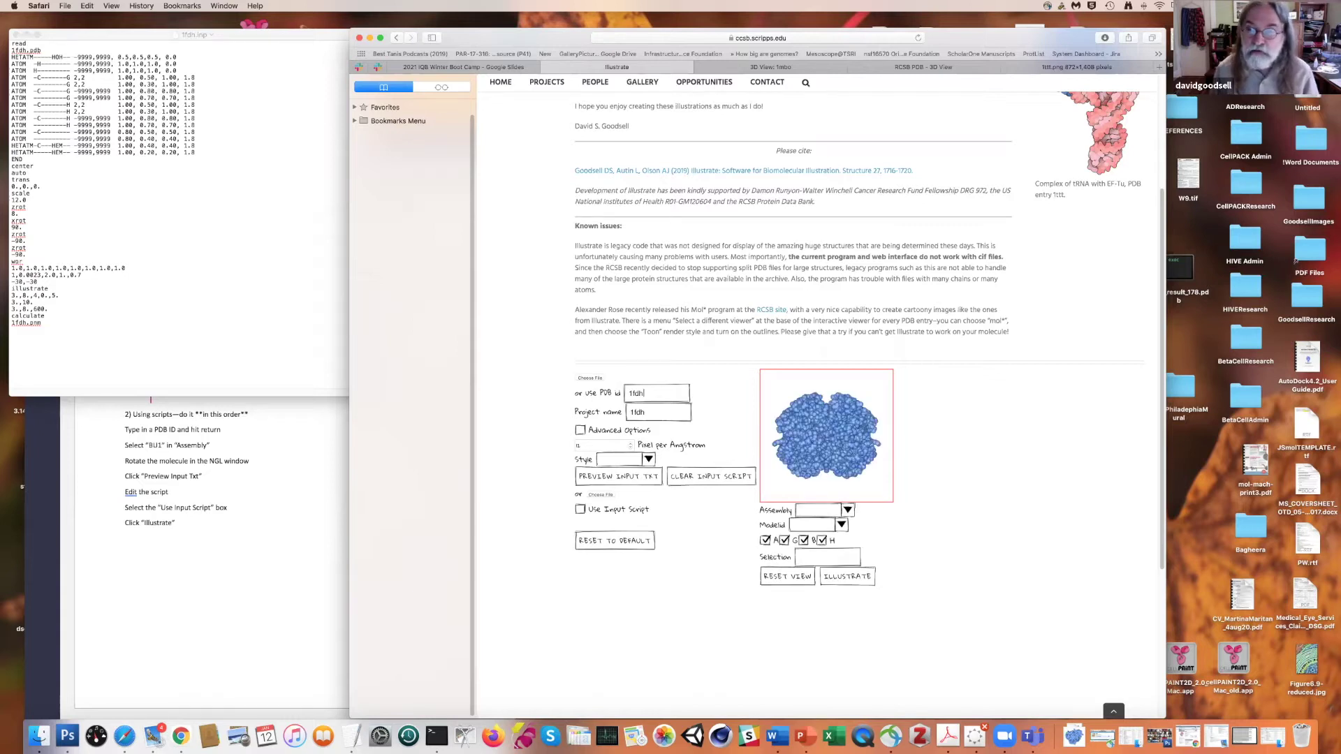
# - Rotate the 1fdh molecule slightly, set its assembly to BU1 and generate its input script preview
pyautogui.moveTo(826, 436); pyautogui.dragTo(827, 411)
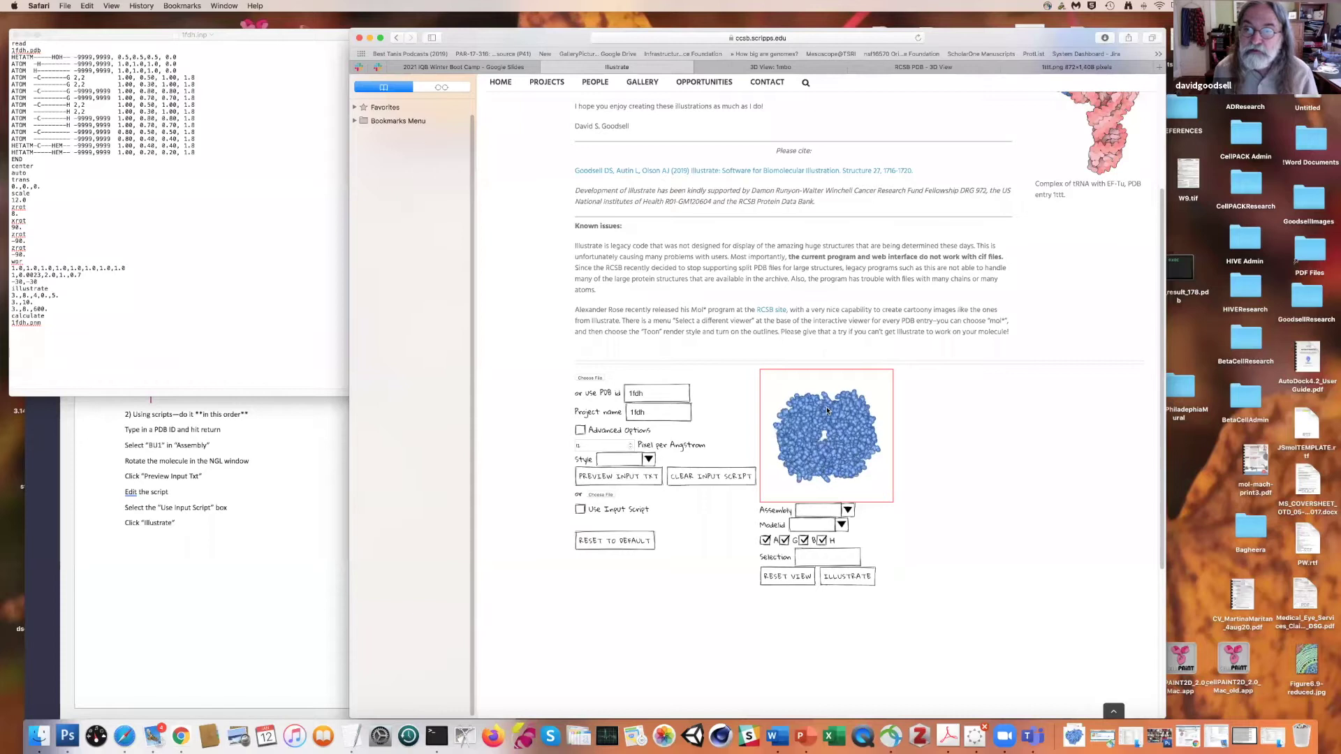
pyautogui.click(847, 510)
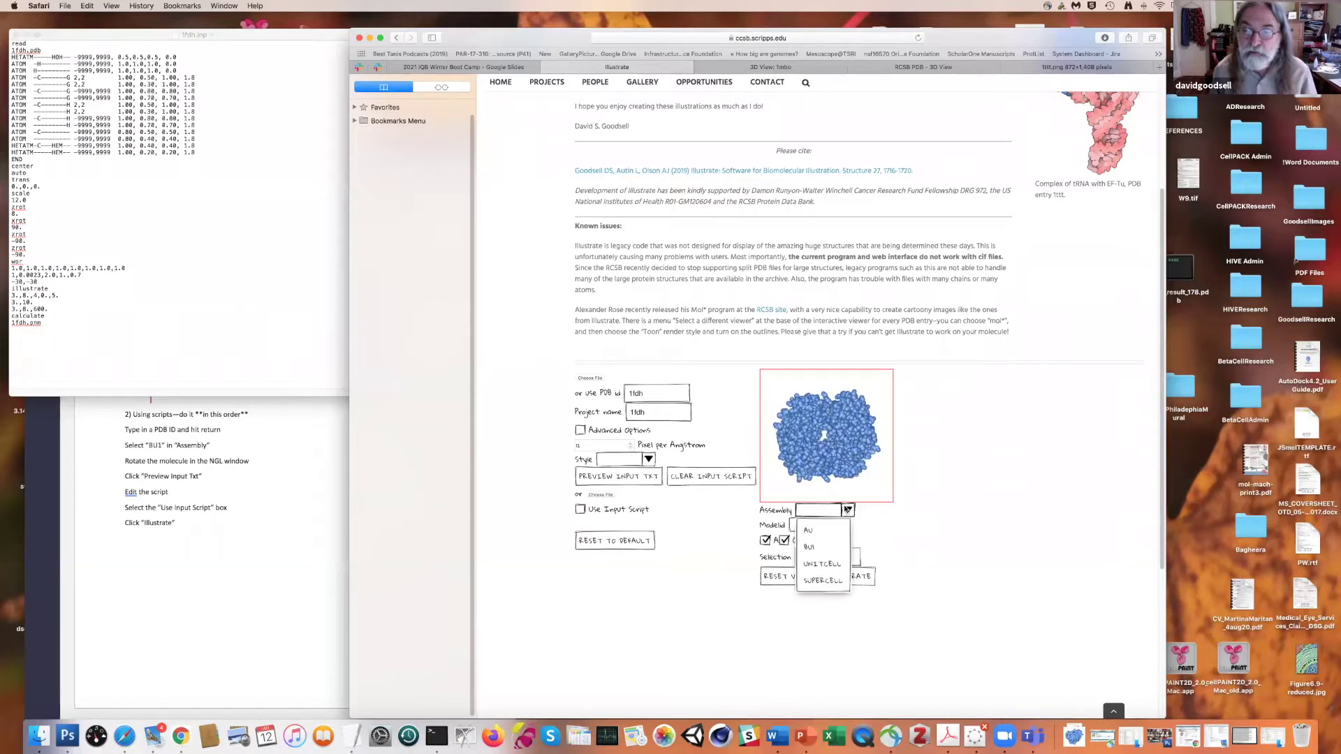
pyautogui.click(809, 549)
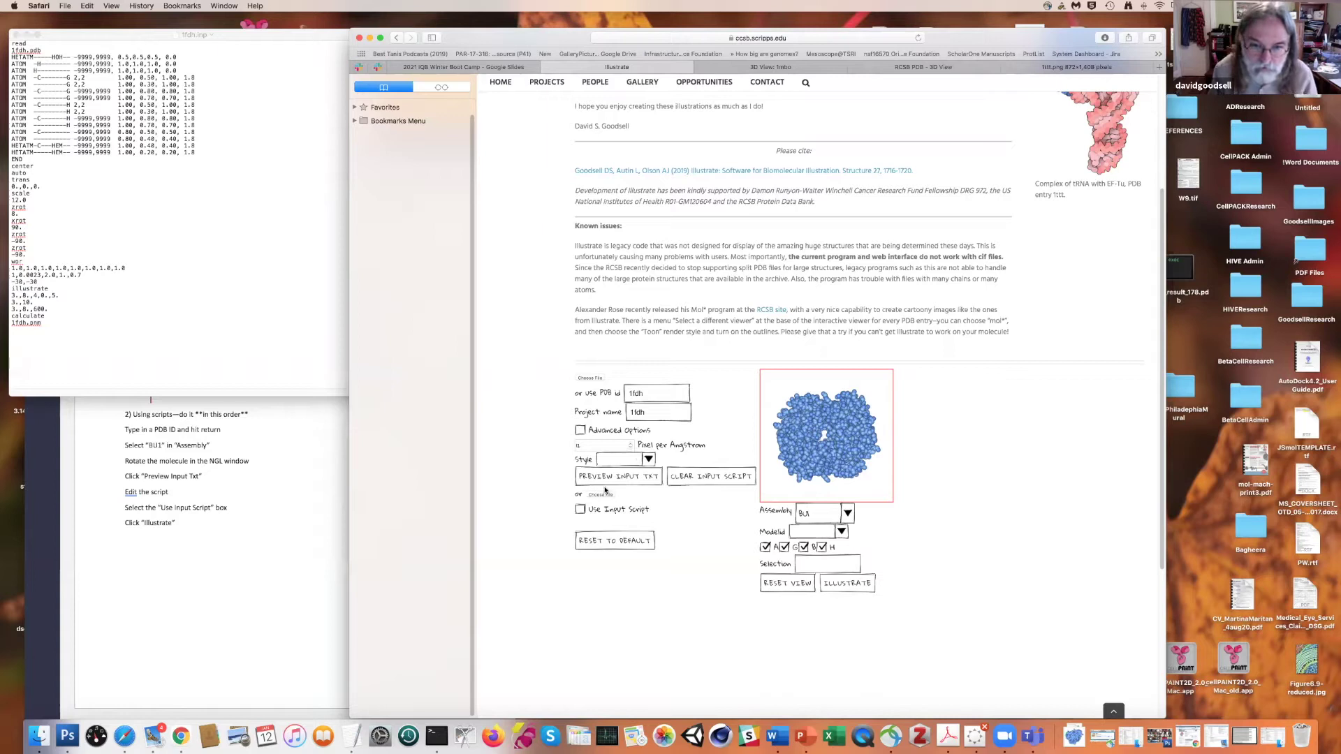
pyautogui.click(625, 478)
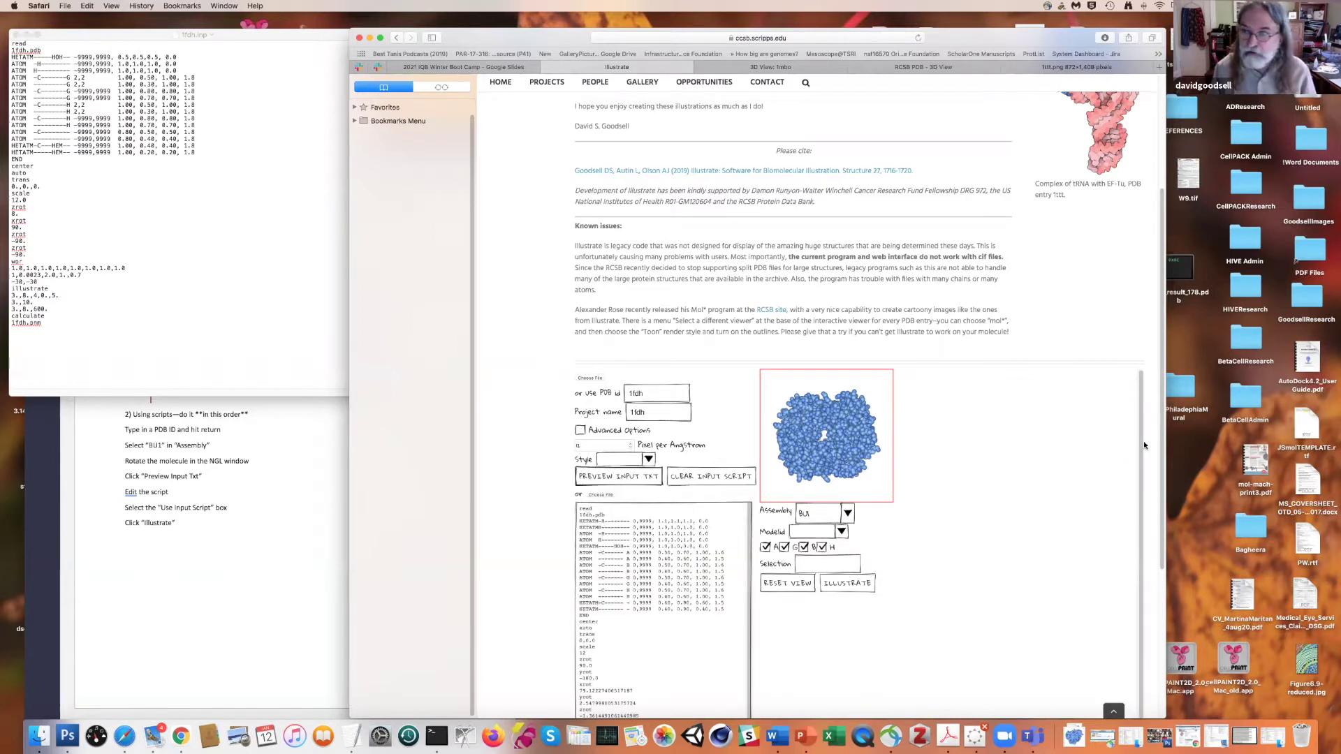
# - Replace the preview script's atom selection lines with those copied from 1fdh.inp and render the illustration with Use Input Script enabled
pyautogui.moveTo(1164, 364); pyautogui.dragTo(1154, 487)
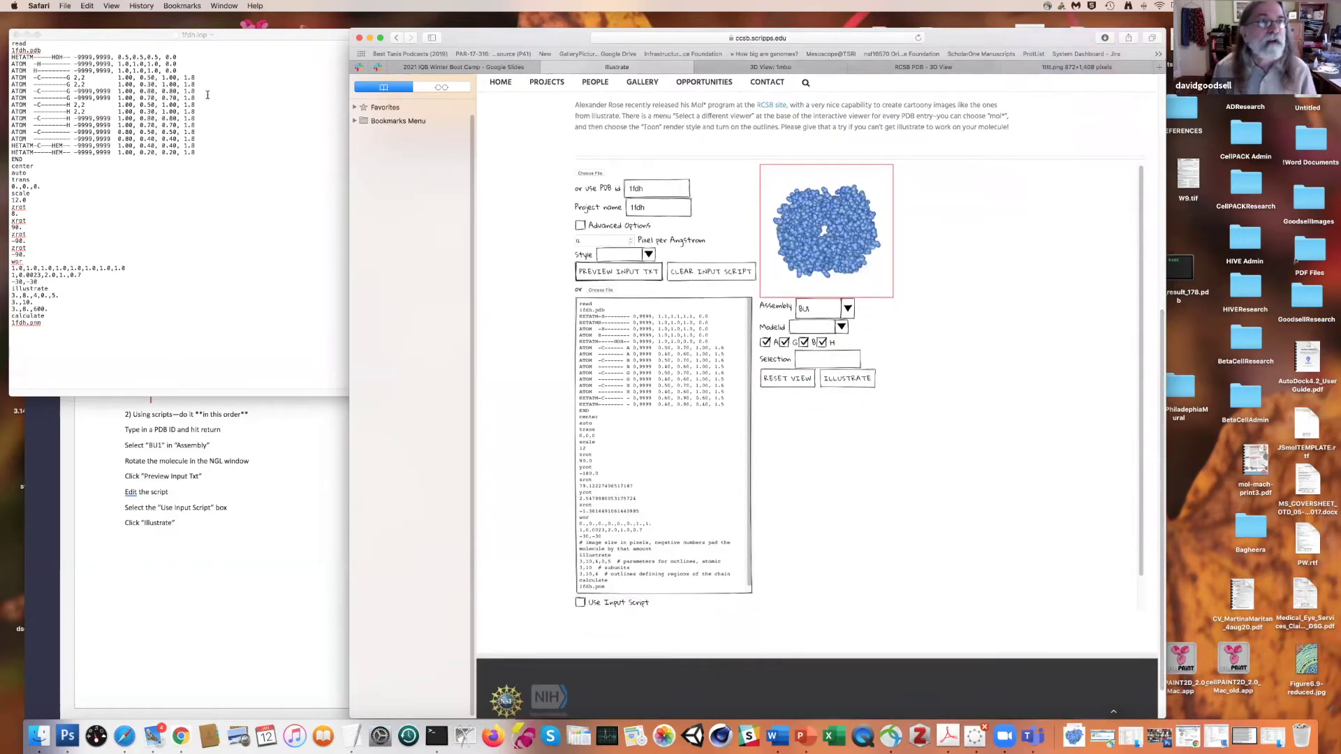
pyautogui.click(53, 93)
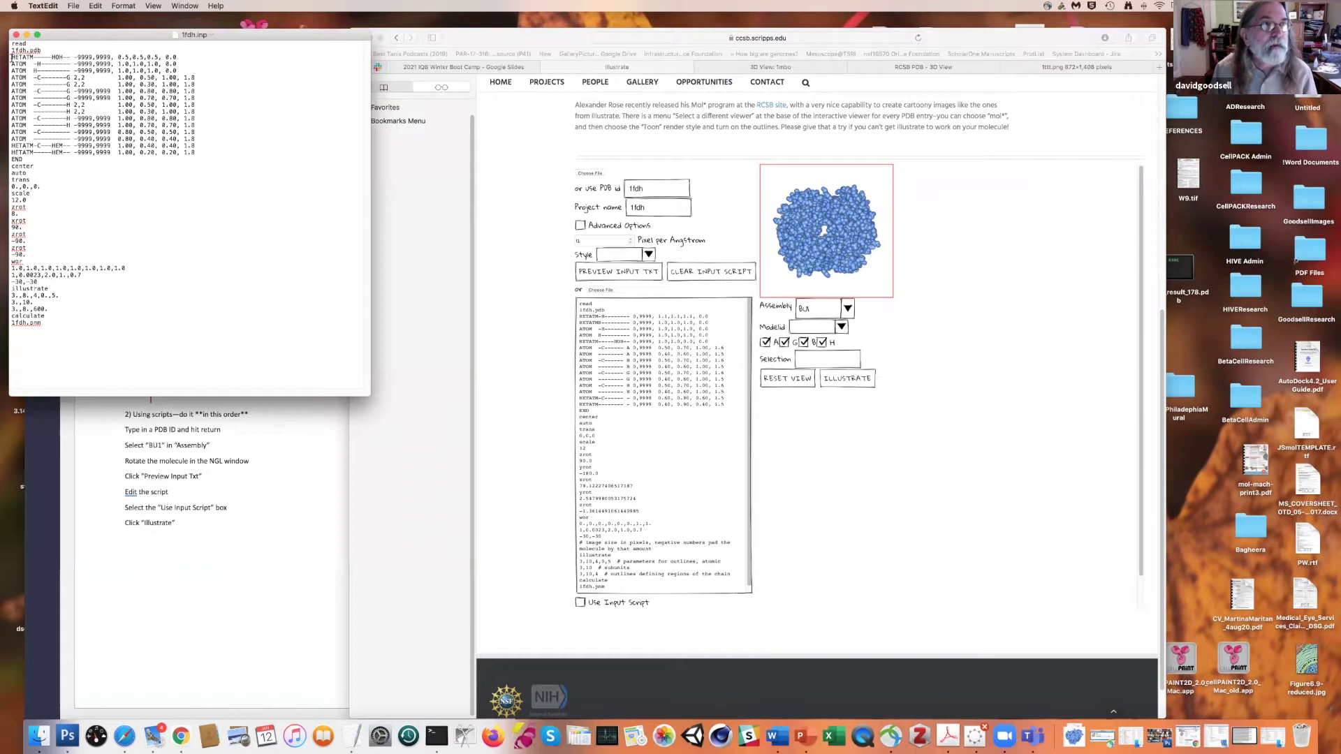
pyautogui.moveTo(10, 56); pyautogui.dragTo(201, 150)
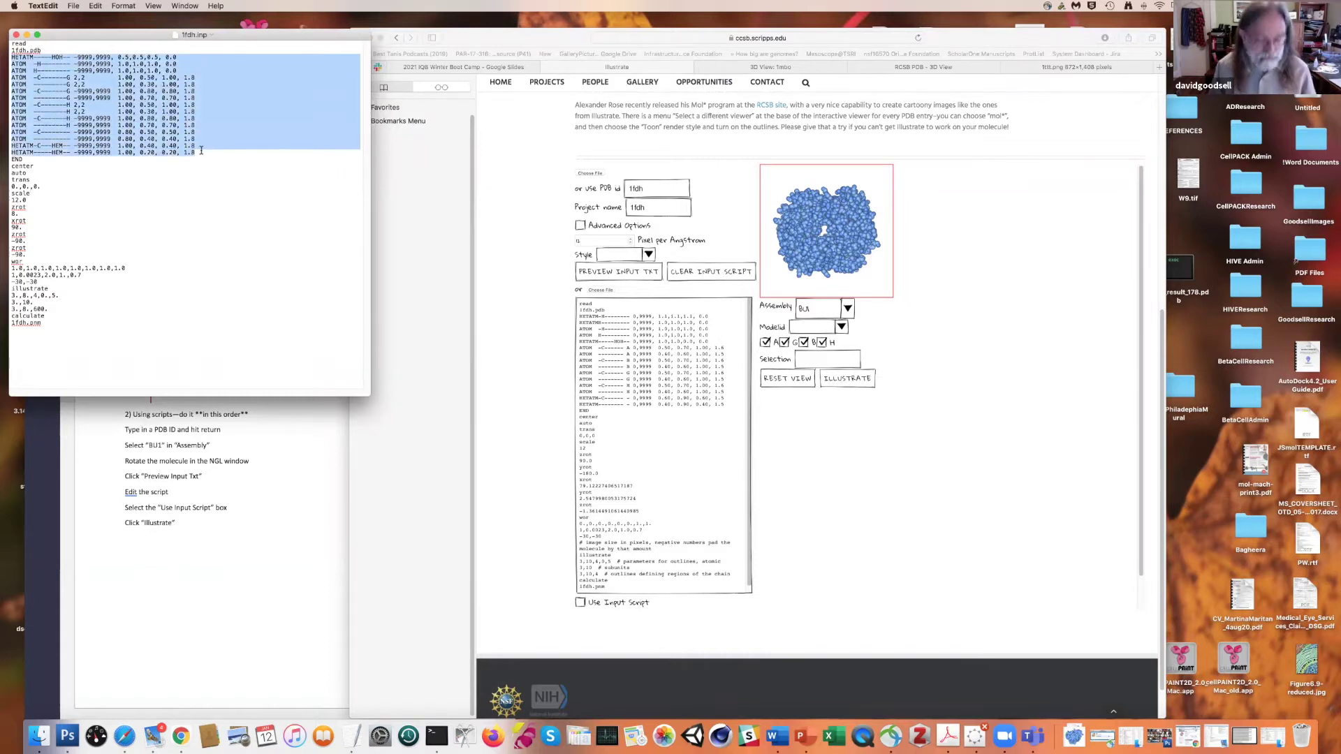
pyautogui.click(606, 484)
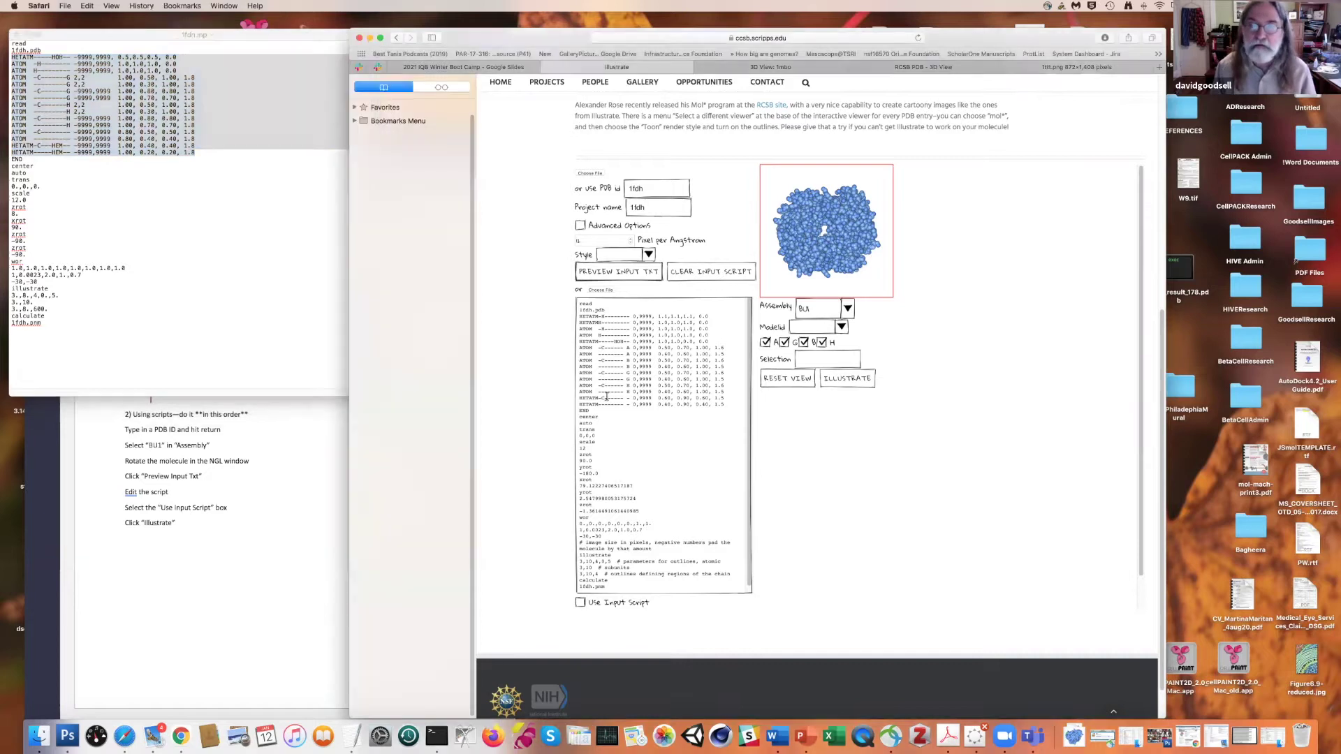
pyautogui.moveTo(582, 319); pyautogui.dragTo(725, 403)
pyautogui.press('super+v')
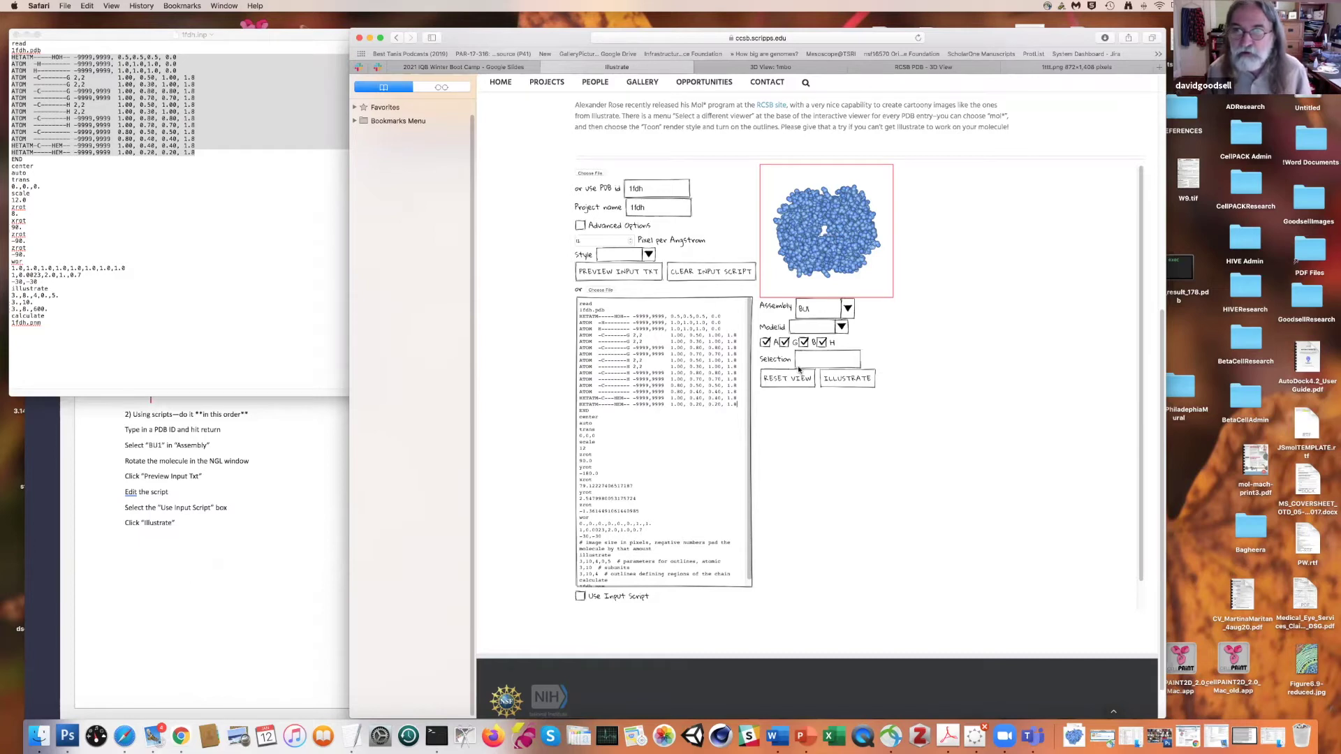
pyautogui.click(581, 597)
pyautogui.click(854, 379)
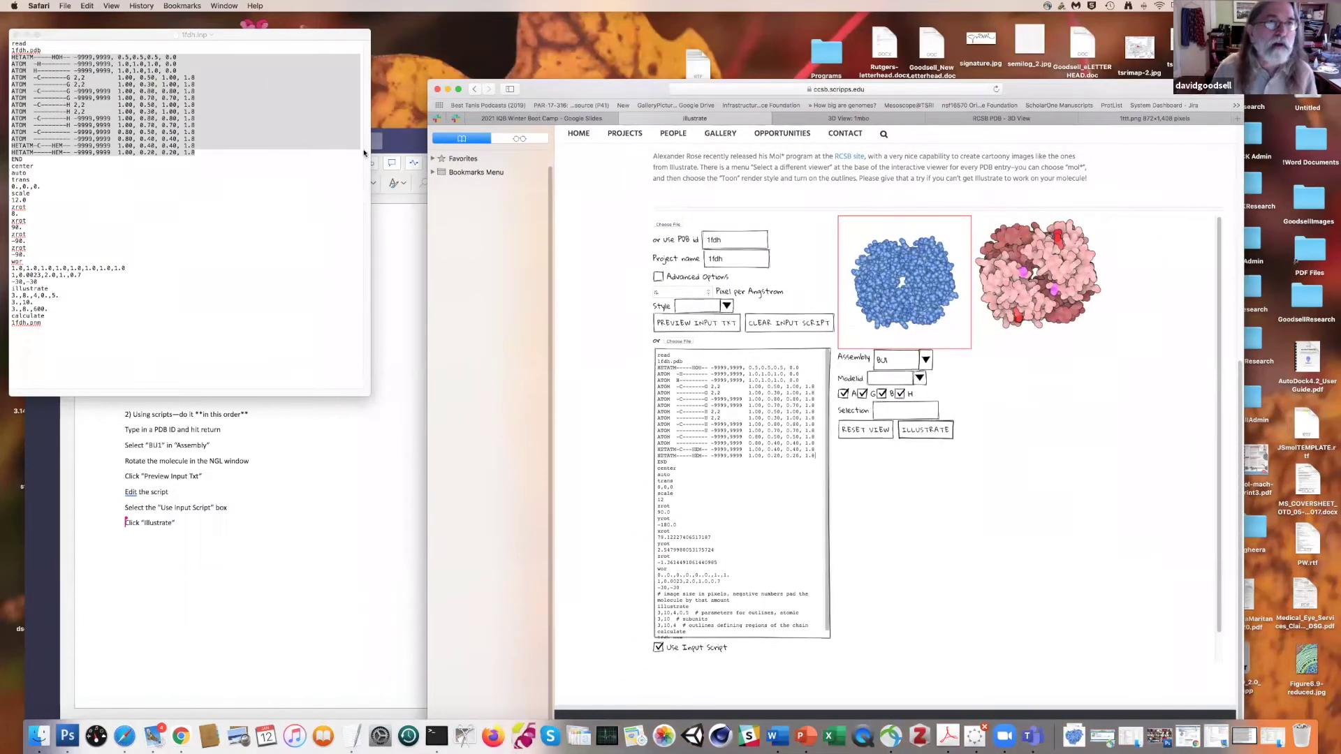
# - Bring the Teams tutorial document forward, move it up, widen its window and return to the General channel's file list
pyautogui.click(403, 141)
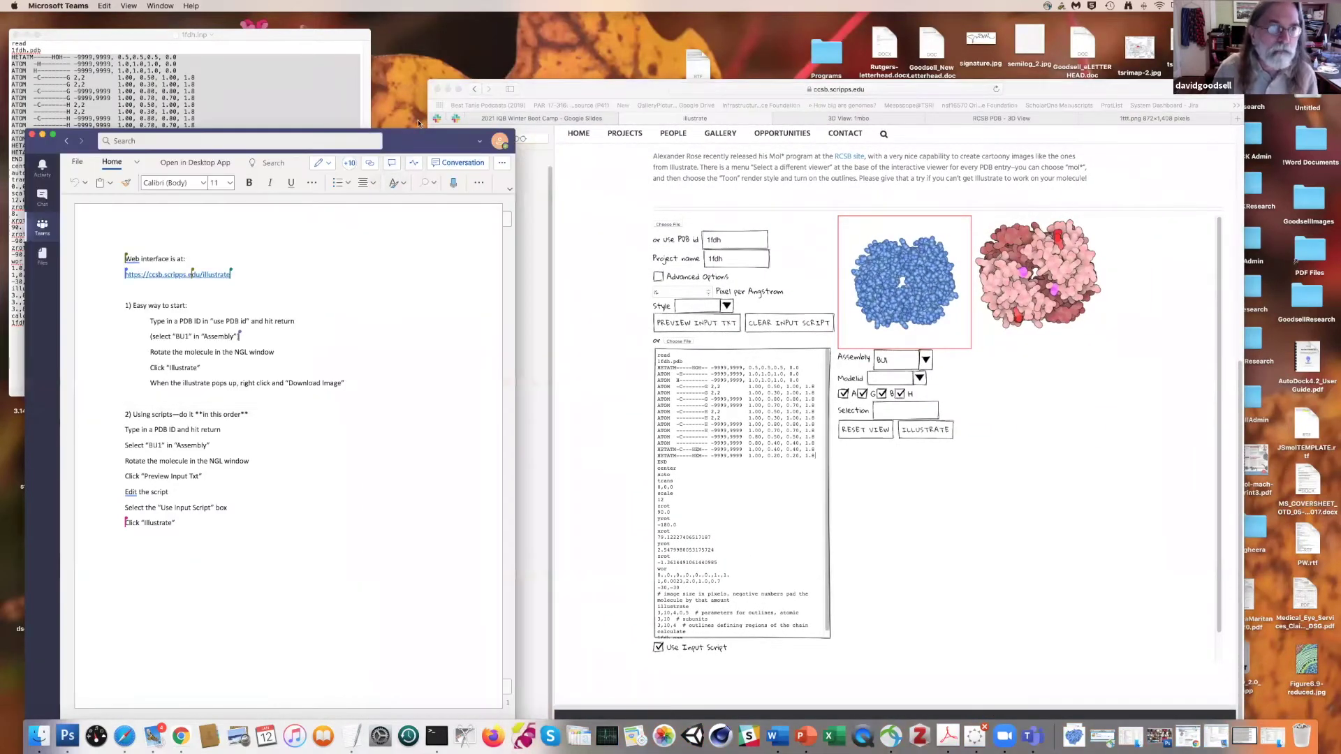
pyautogui.moveTo(400, 144); pyautogui.dragTo(419, 89)
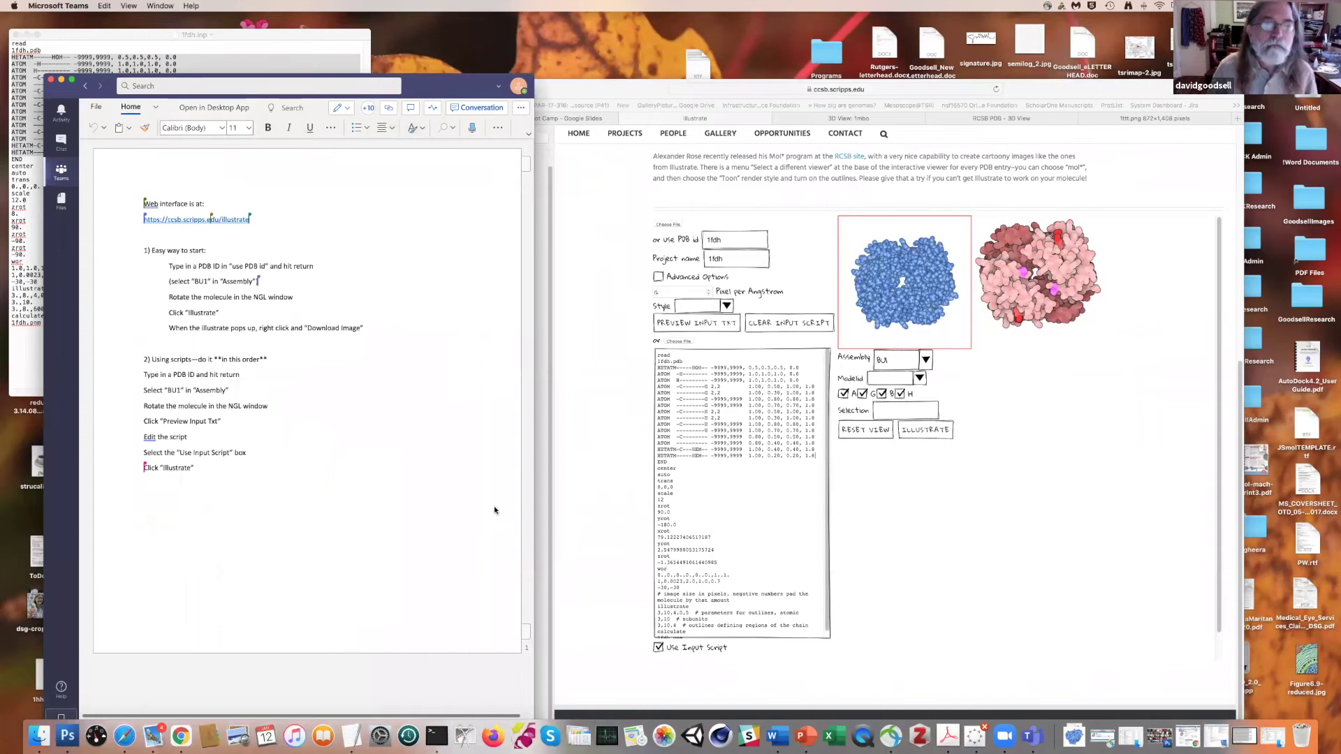
pyautogui.moveTo(449, 84); pyautogui.dragTo(447, 39)
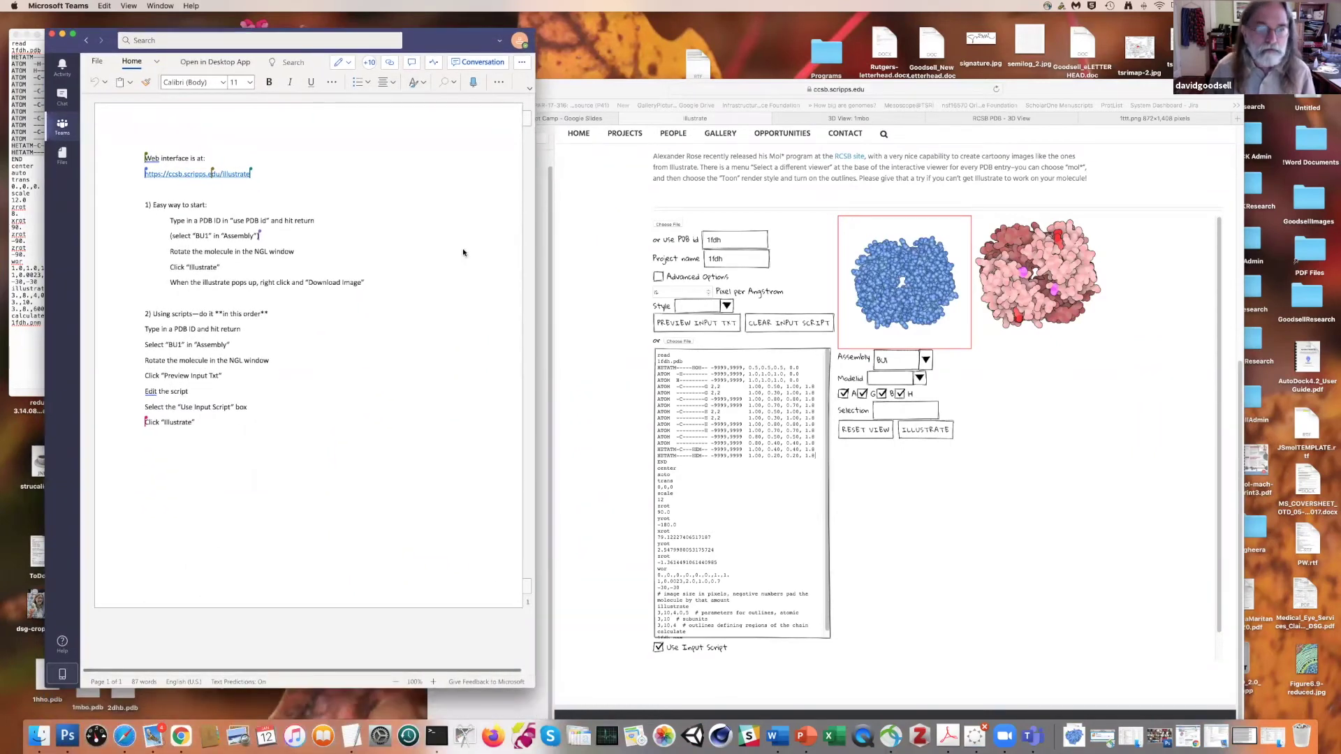
pyautogui.moveTo(535, 687); pyautogui.dragTo(659, 695)
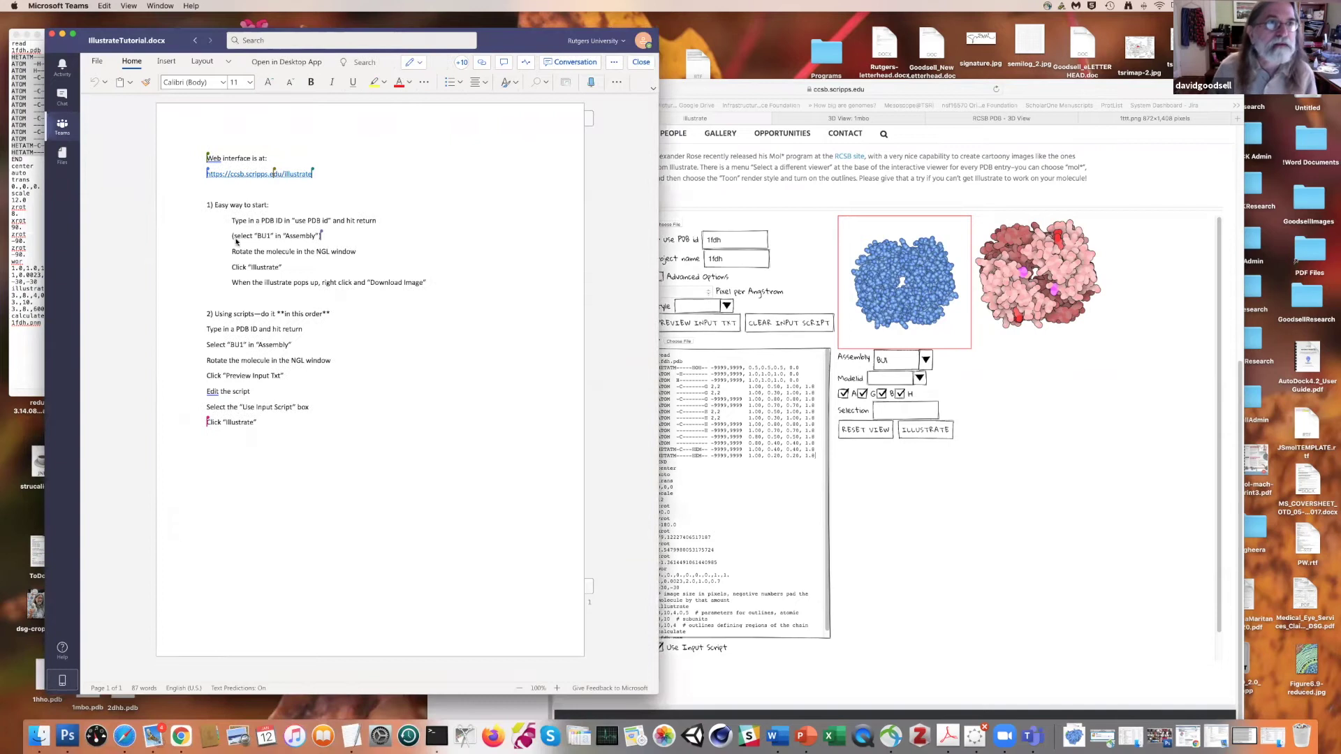
pyautogui.click(193, 41)
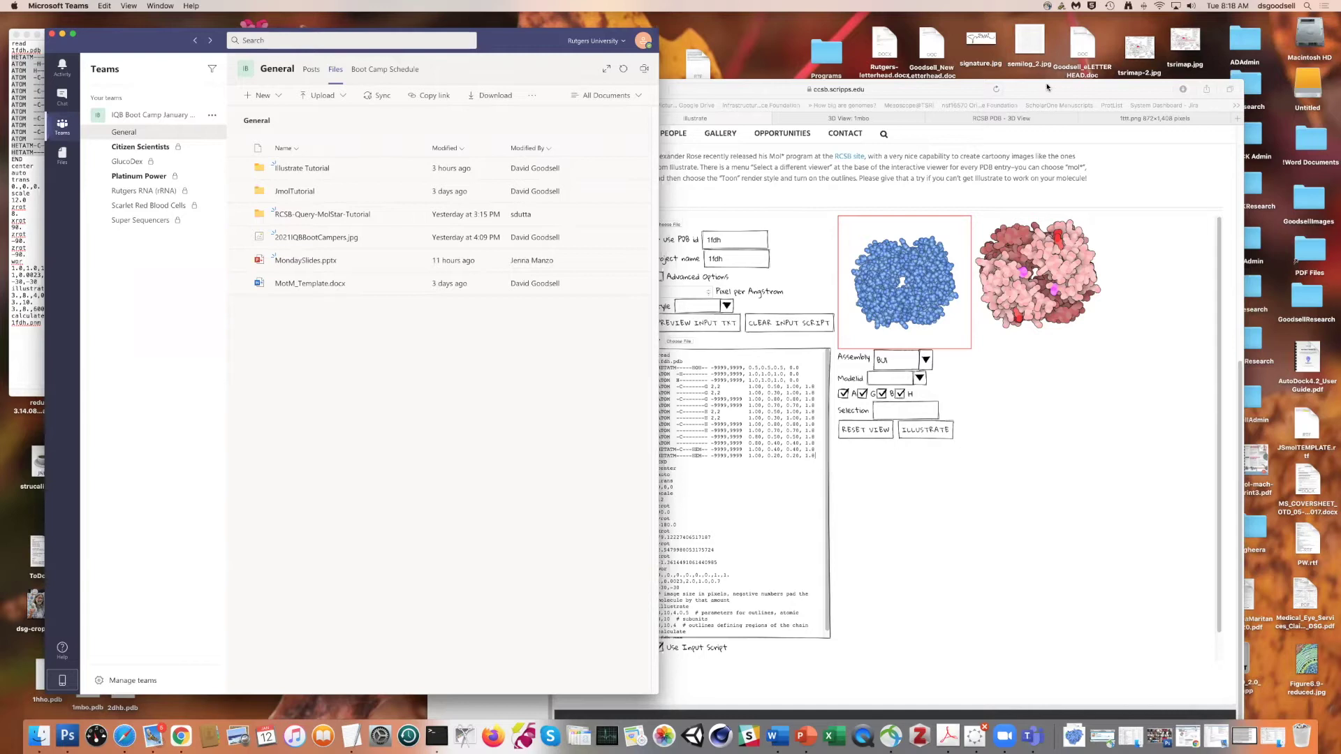
# - Bring the Illustrate page back to the front, reposition its window and place the 1fdh.inp script window over it
pyautogui.click(828, 357)
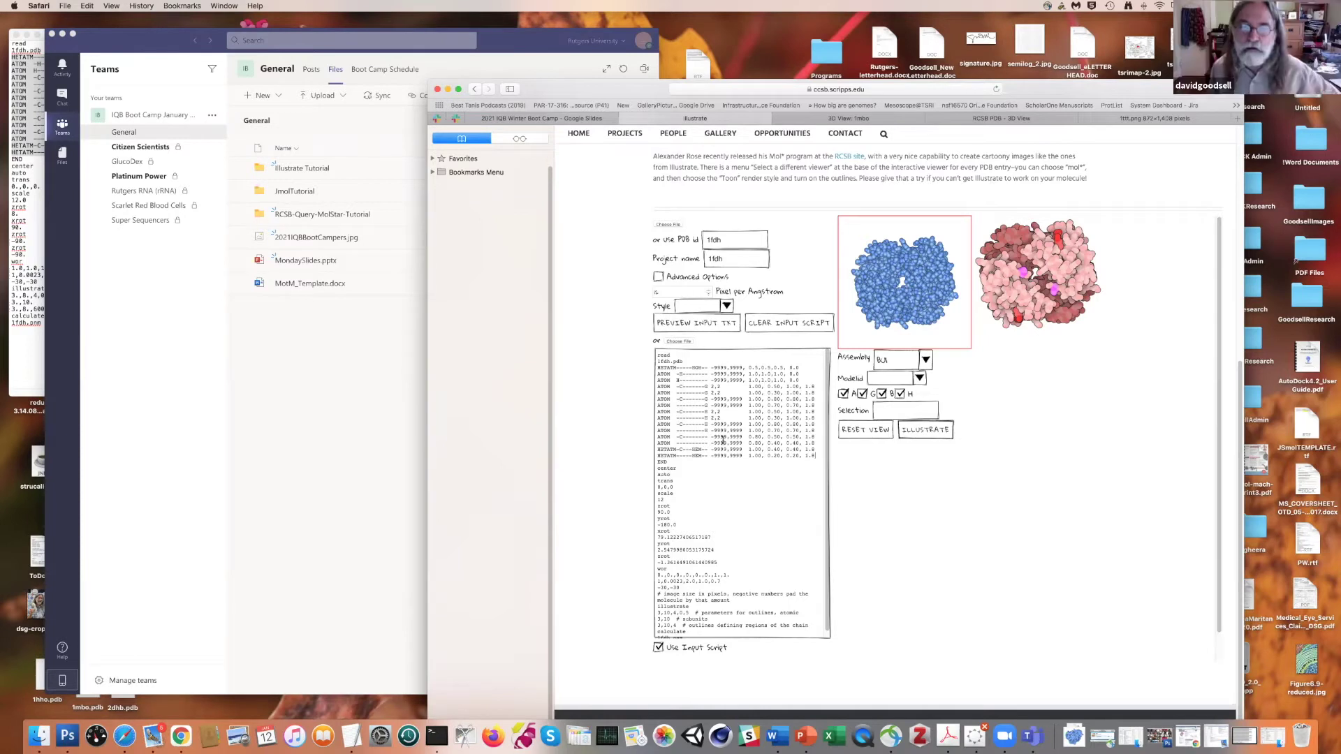
pyautogui.moveTo(615, 89); pyautogui.dragTo(406, 22)
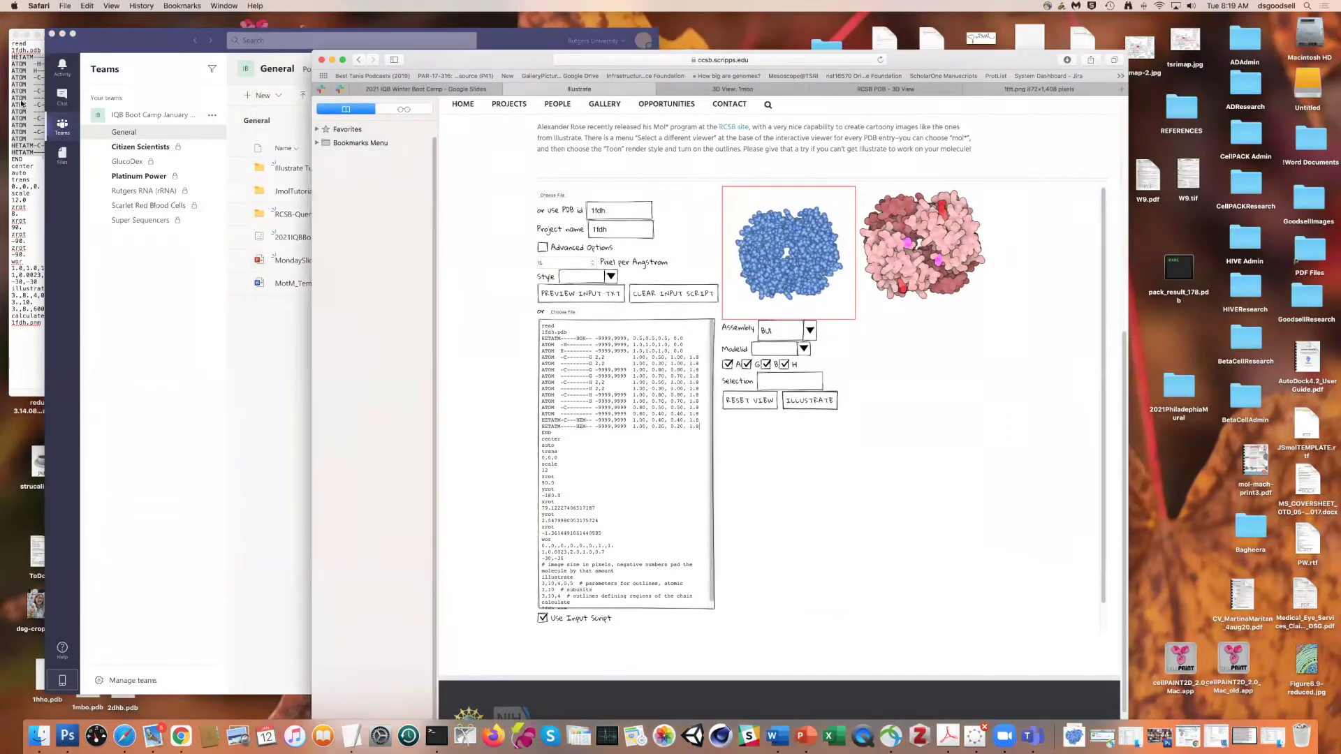
pyautogui.moveTo(28, 33); pyautogui.dragTo(384, 74)
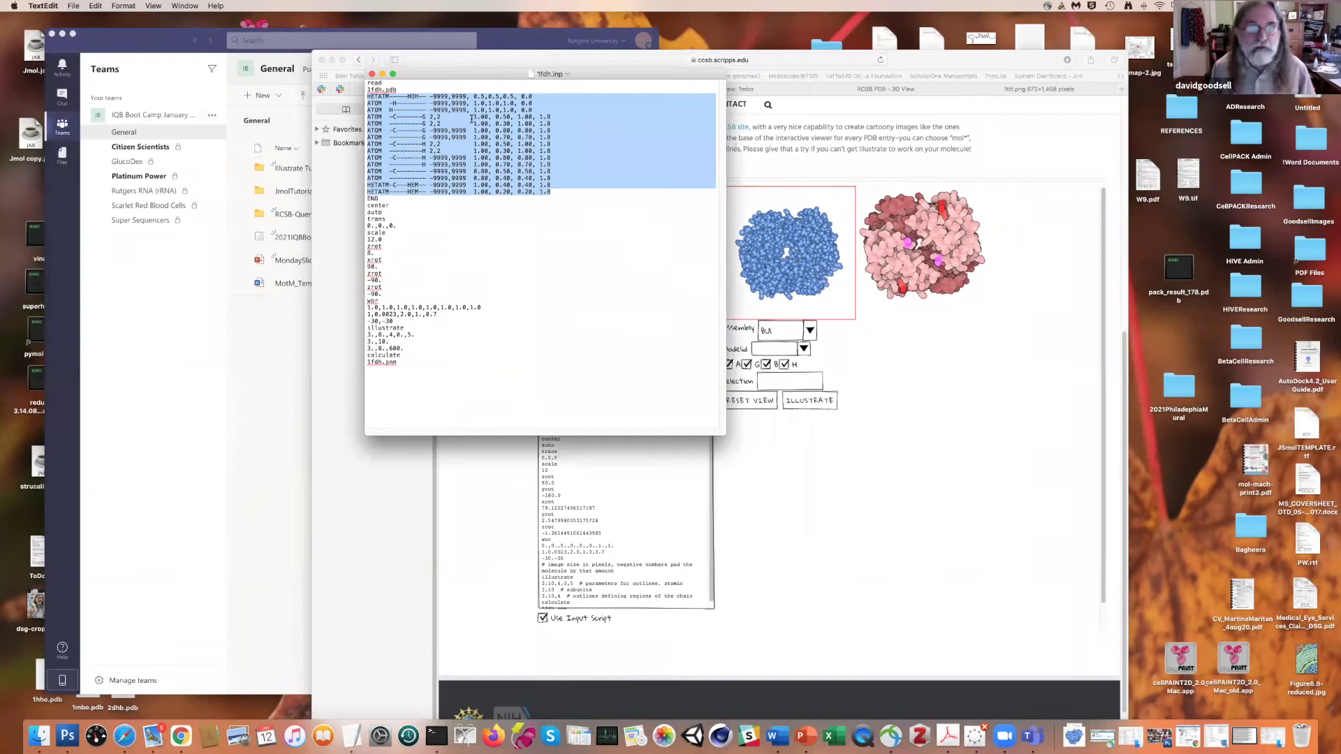
# - Enlarge the 1fdh.inp script's text, widen its window to fit the lines and clear the text selection
pyautogui.press('super+plus')
pyautogui.press('super+plus')
pyautogui.press('super+plus')
pyautogui.press('super+plus')
pyautogui.press('super+plus')
pyautogui.press('super+plus')
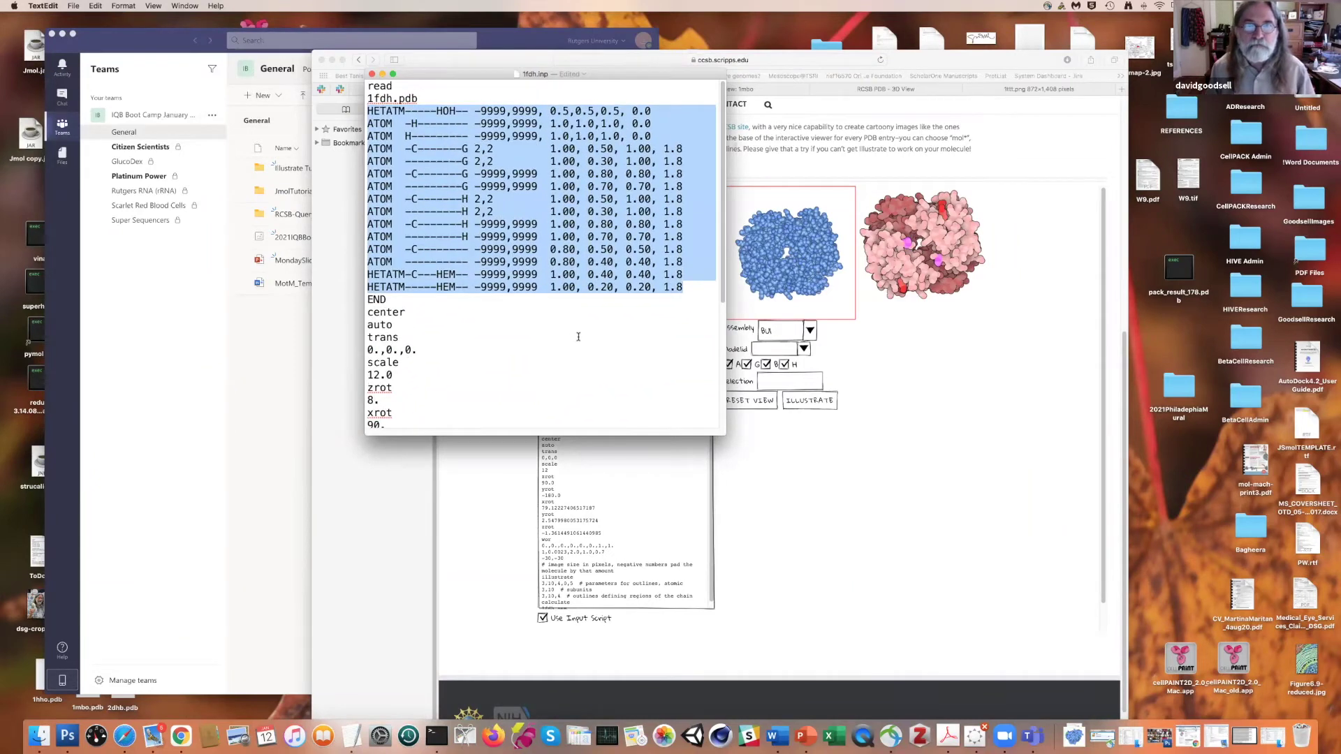
pyautogui.press('super+plus')
pyautogui.press('super+plus')
pyautogui.moveTo(723, 424); pyautogui.dragTo(1017, 486)
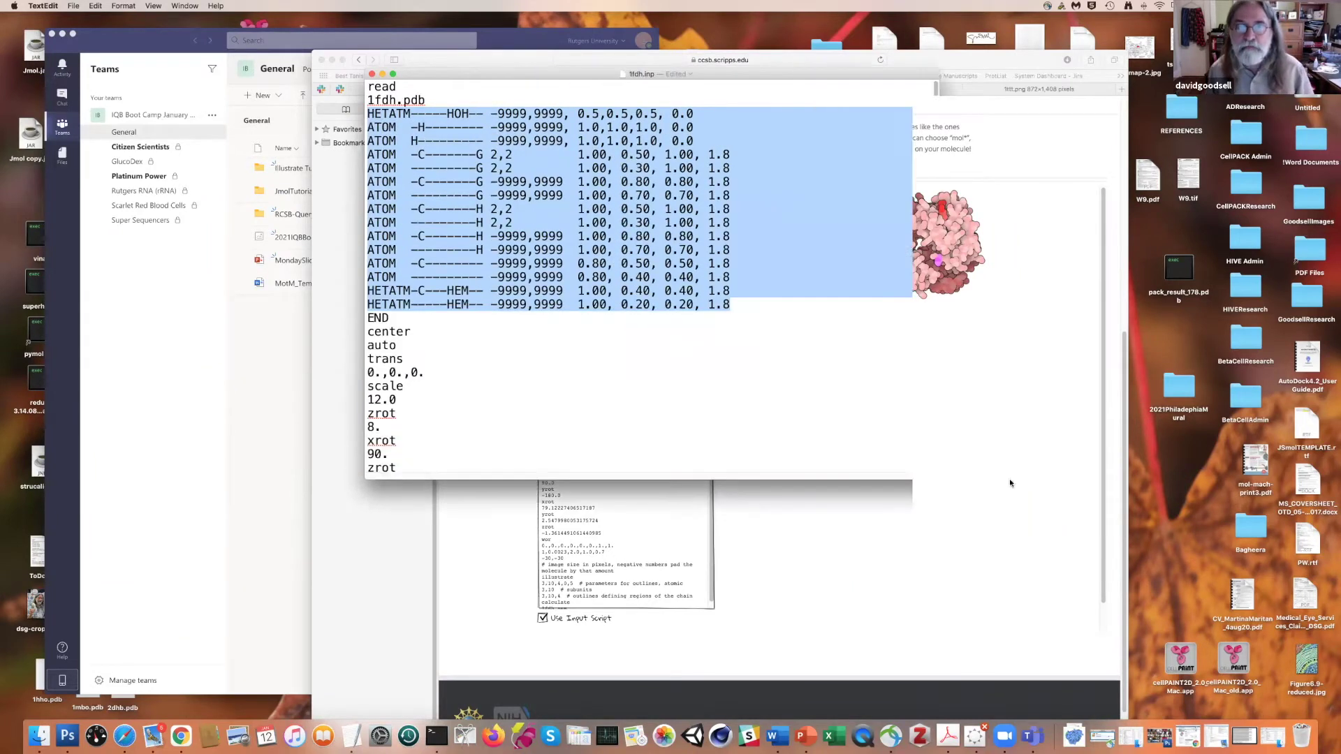
pyautogui.click(726, 408)
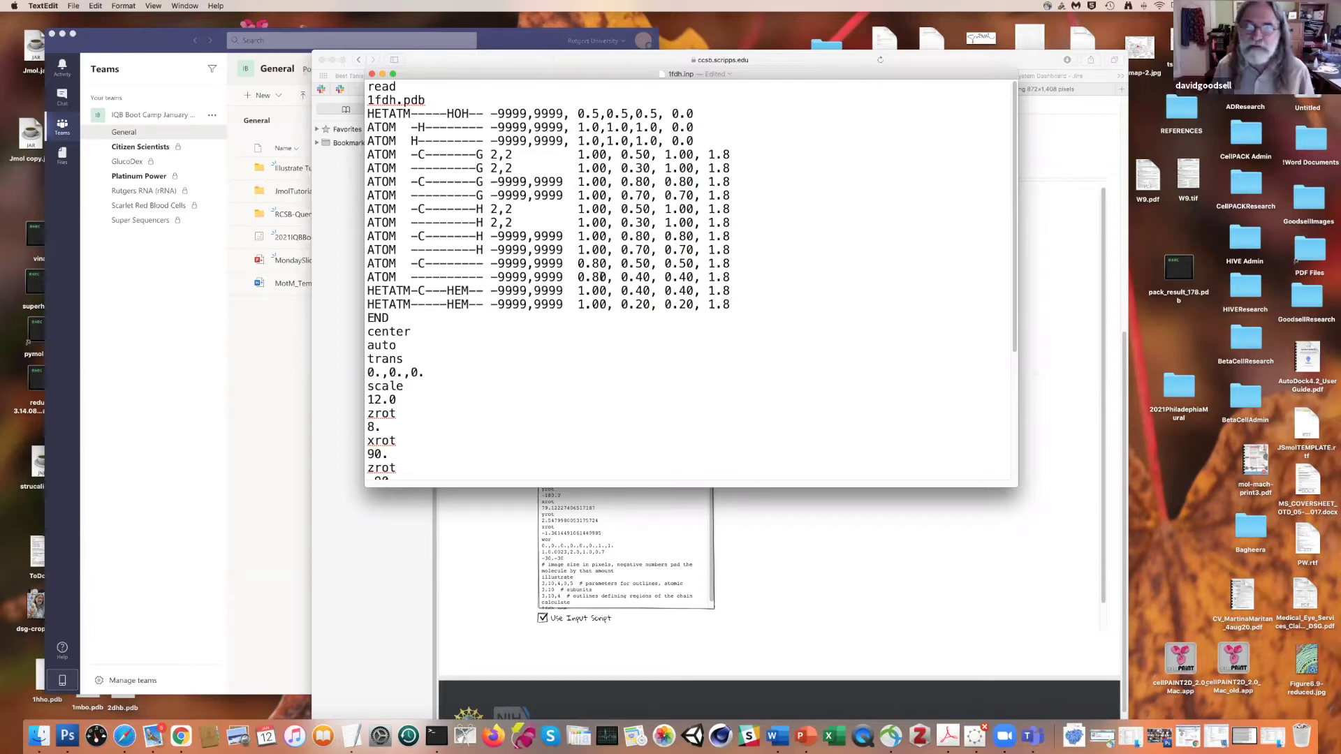
# - Narrow the 1fdh.inp script window and arrange it side by side with the Illustrate browser window
pyautogui.moveTo(712, 74); pyautogui.dragTo(501, 98)
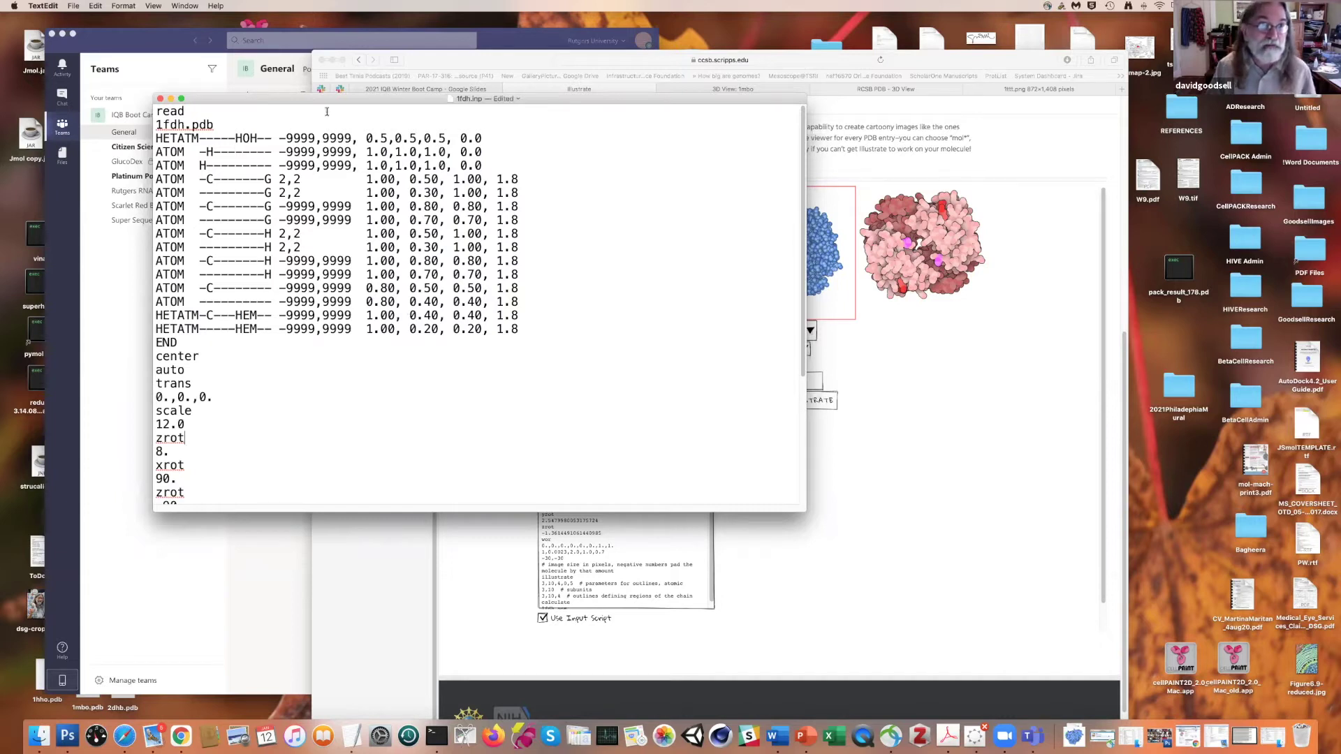
pyautogui.moveTo(803, 510); pyautogui.dragTo(487, 573)
pyautogui.moveTo(346, 98); pyautogui.dragTo(204, 14)
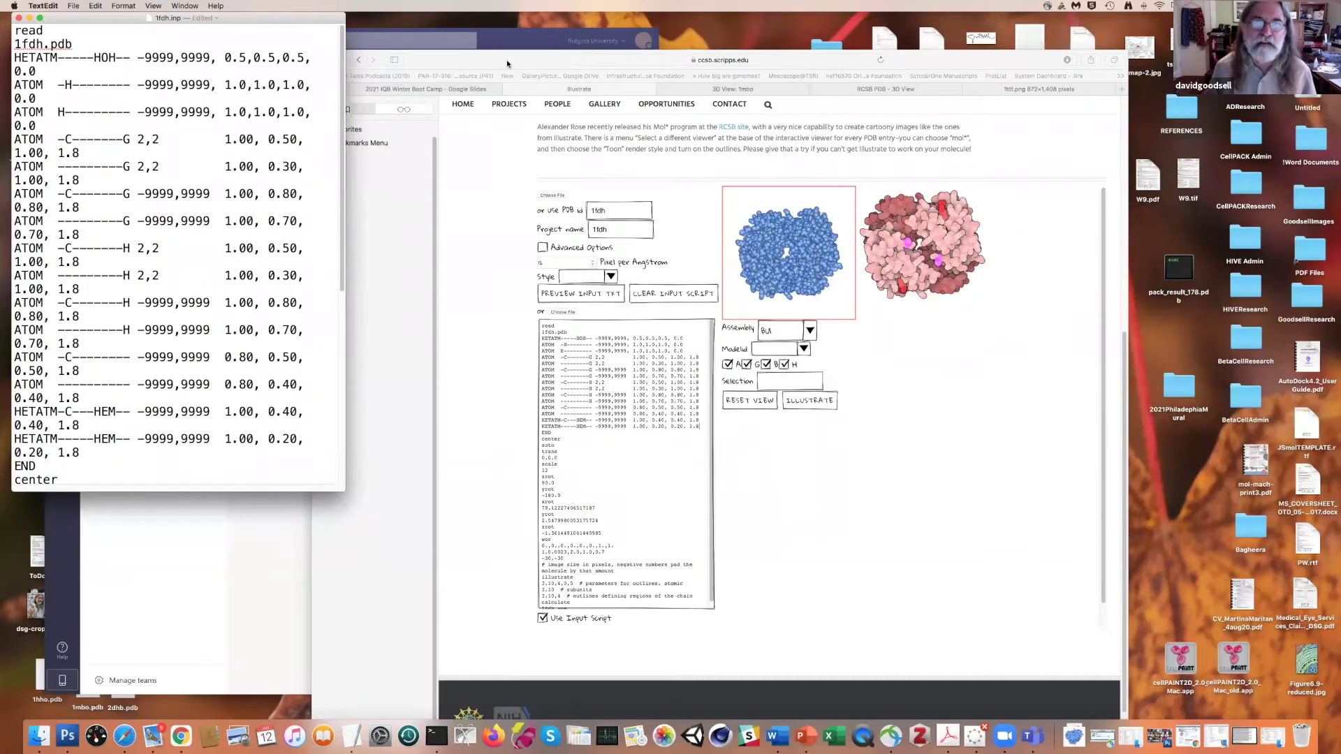
pyautogui.moveTo(547, 64); pyautogui.dragTo(610, 43)
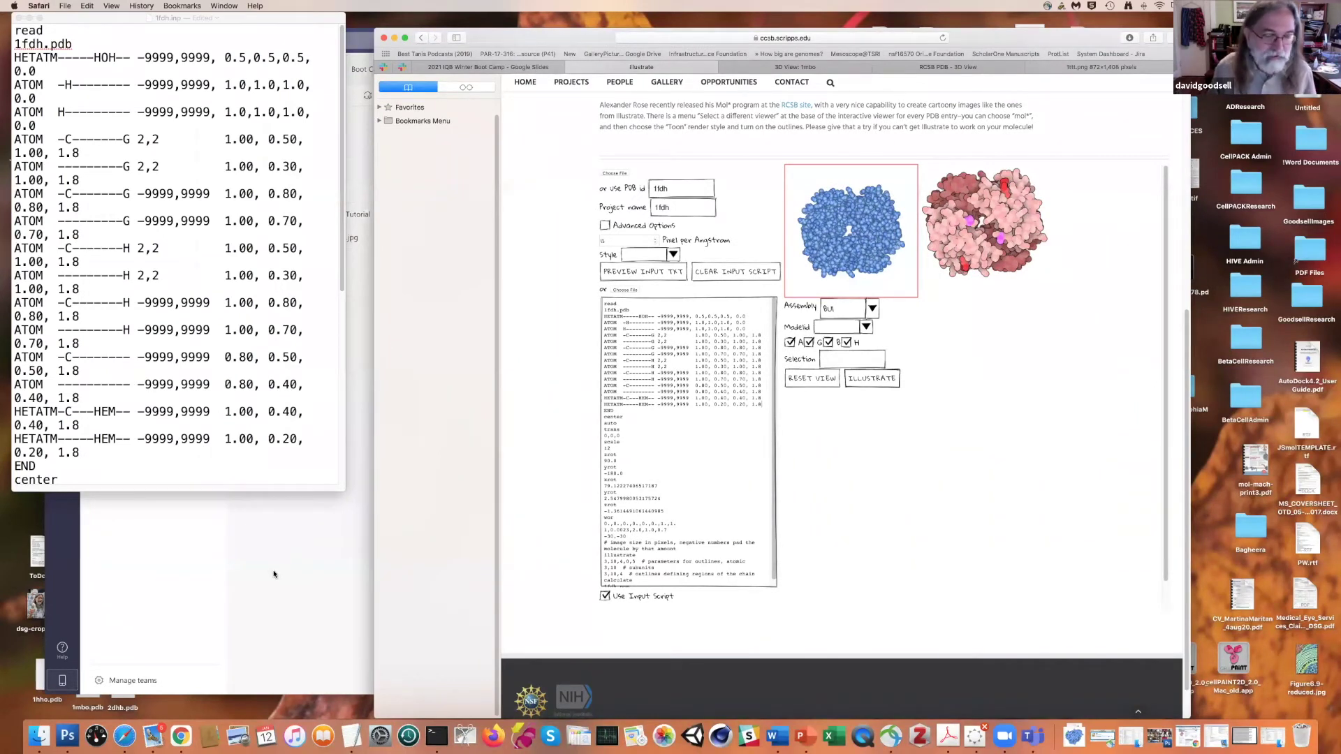
# - Switch to Teams, open JmolIllustratorTutorialSlides.pptx from the JmolTutorial folder and move the Teams and browser windows apart
pyautogui.click(249, 579)
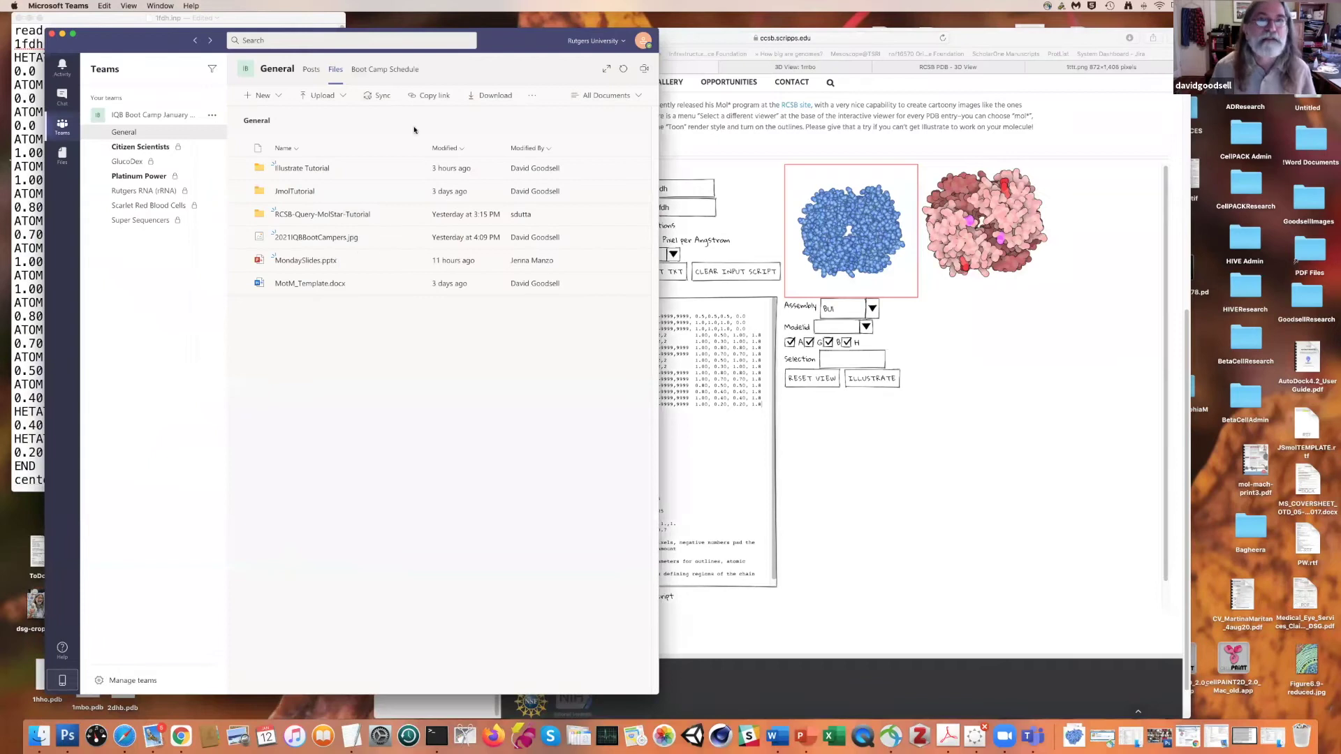
pyautogui.moveTo(534, 41); pyautogui.dragTo(522, 38)
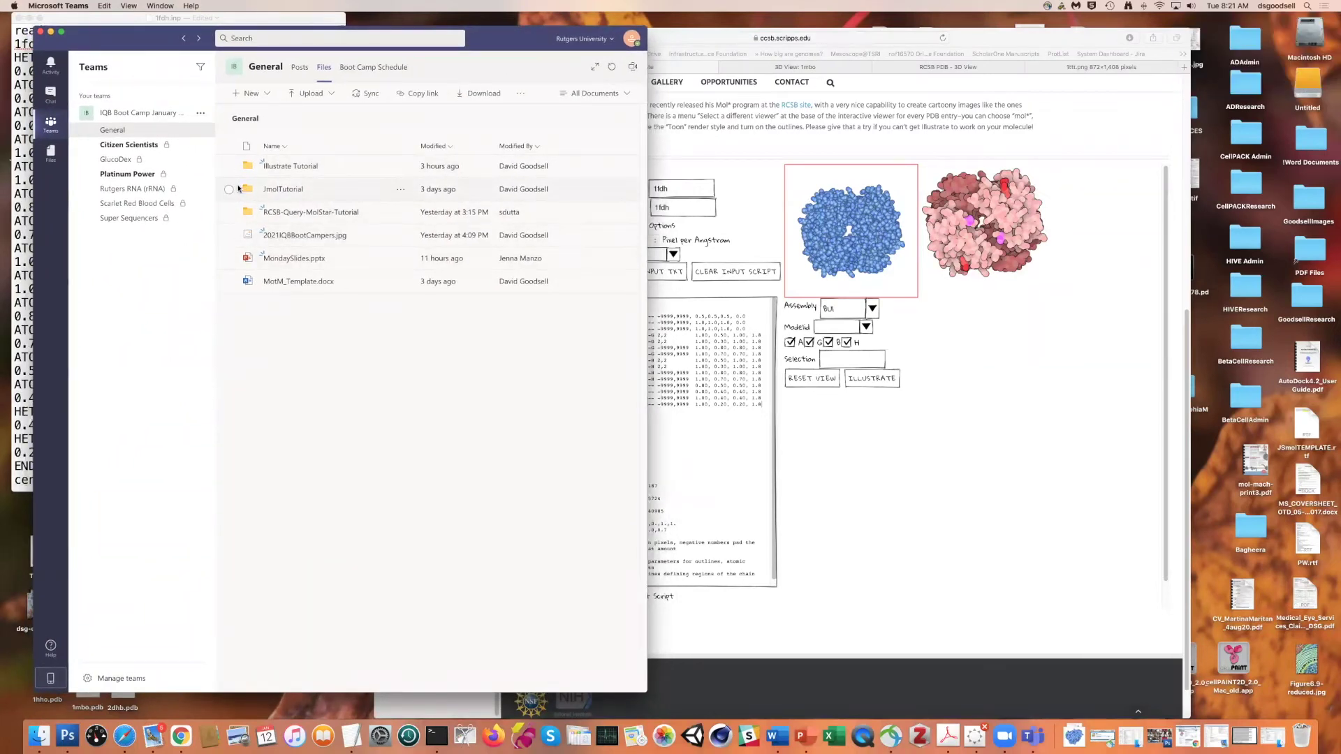
pyautogui.click(279, 190)
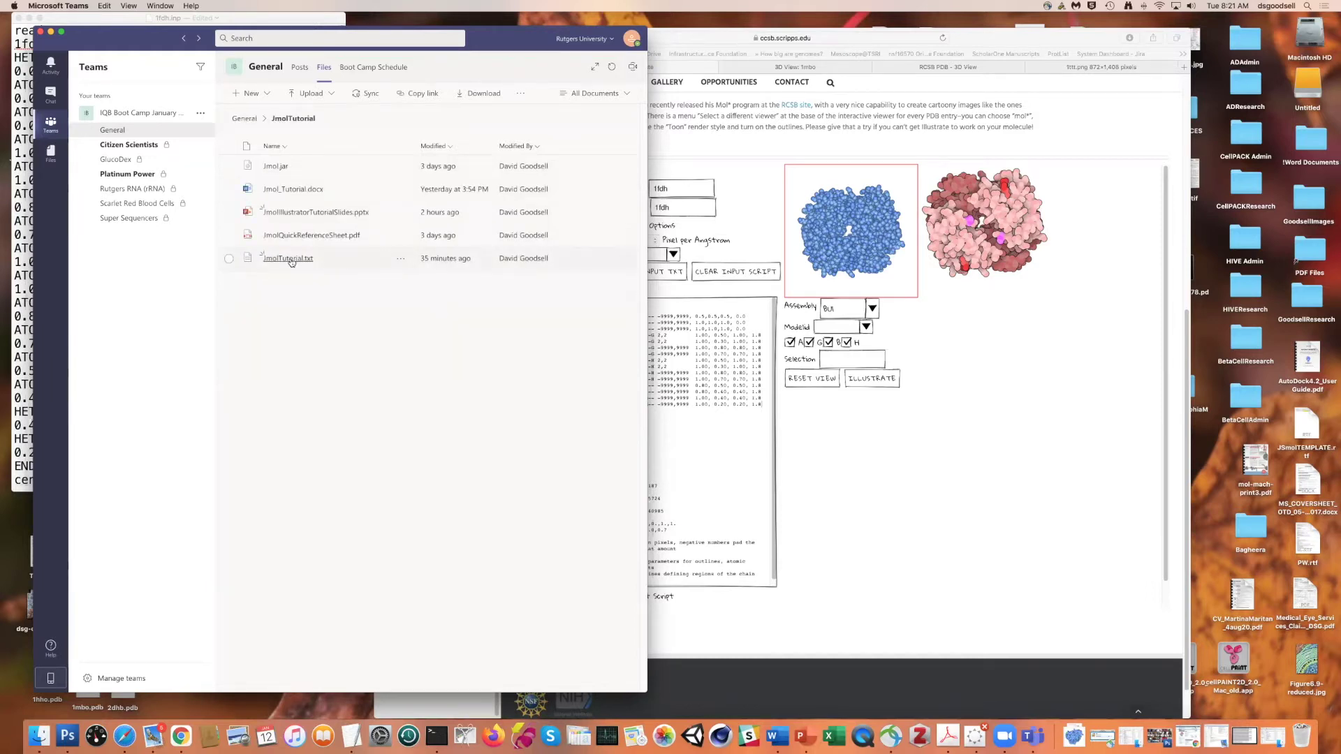
pyautogui.click(302, 213)
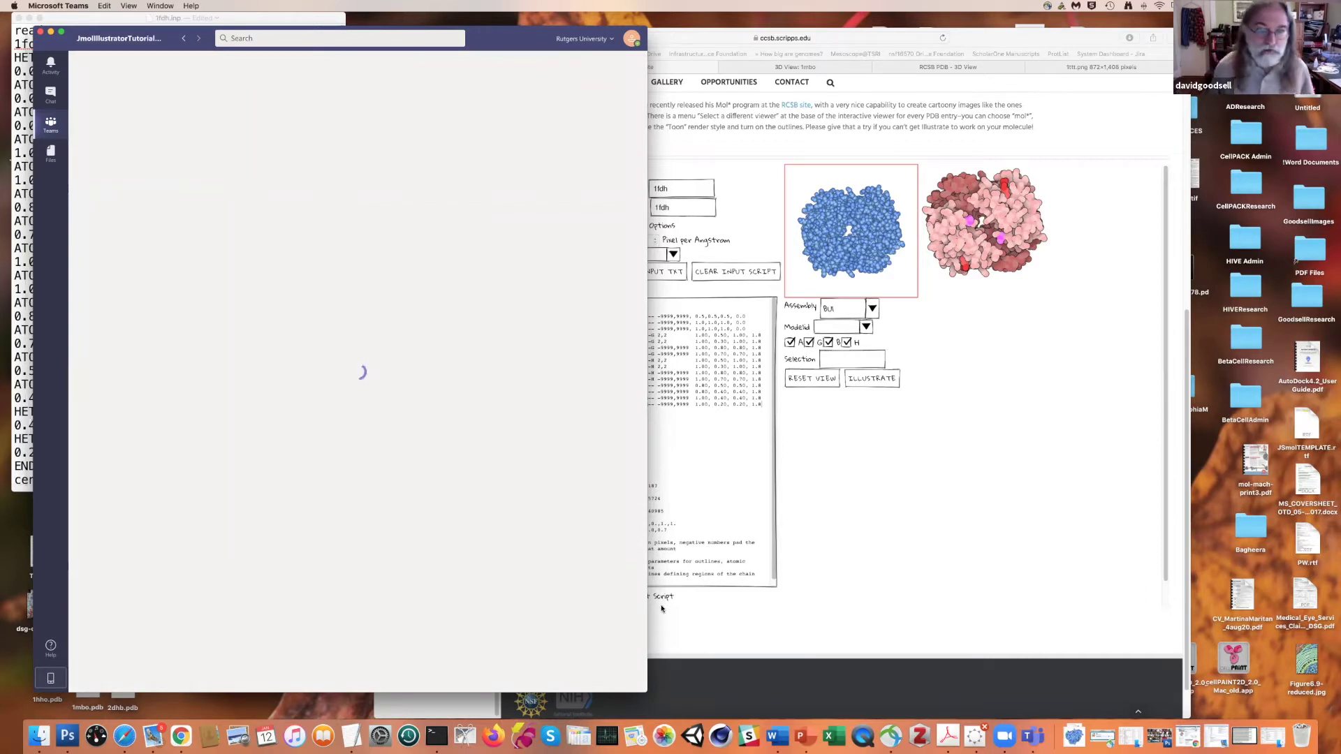
pyautogui.click(974, 38)
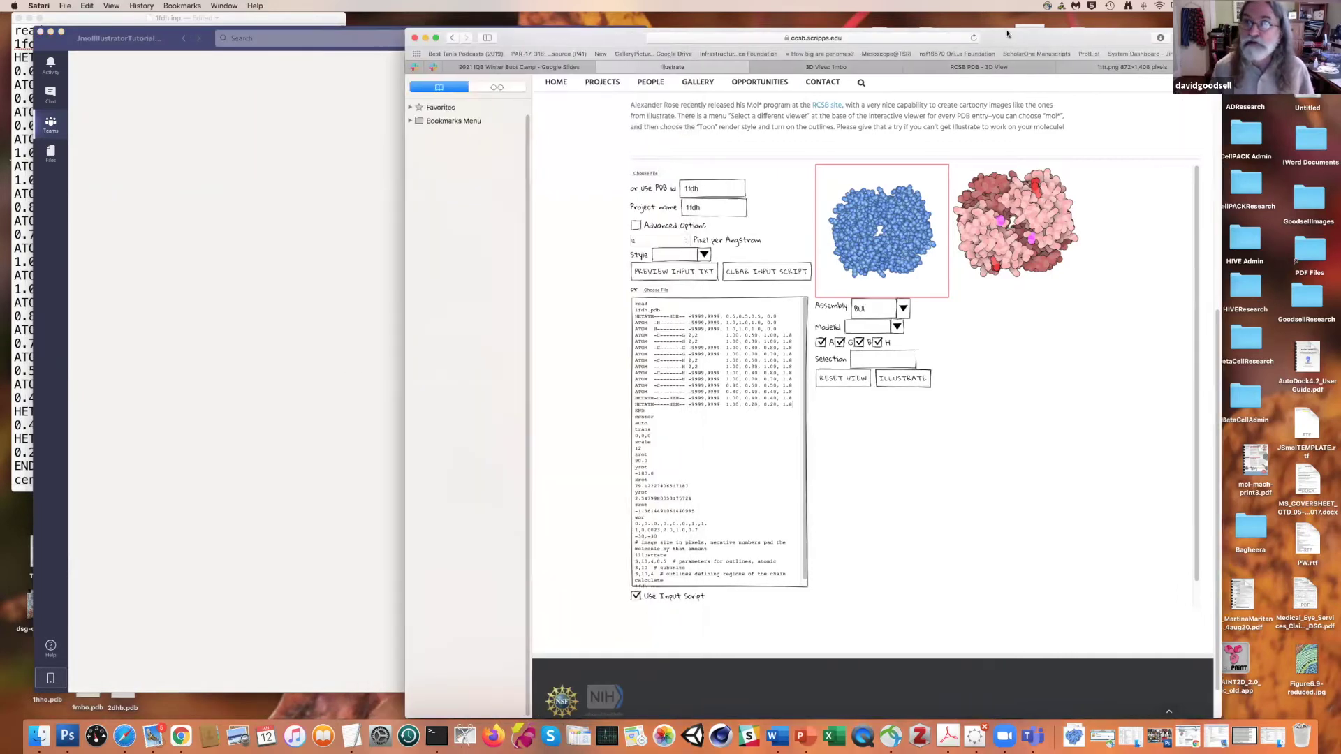
pyautogui.click(333, 284)
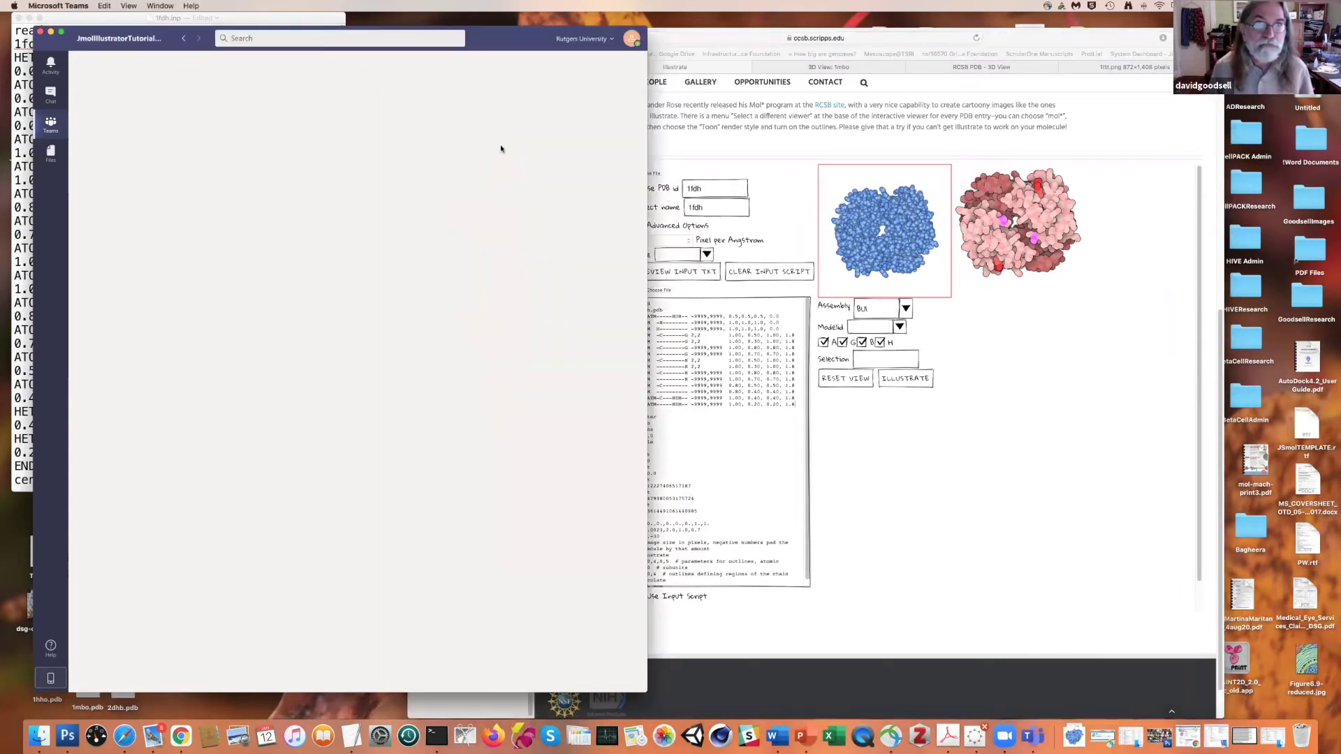
pyautogui.moveTo(524, 36); pyautogui.dragTo(509, 31)
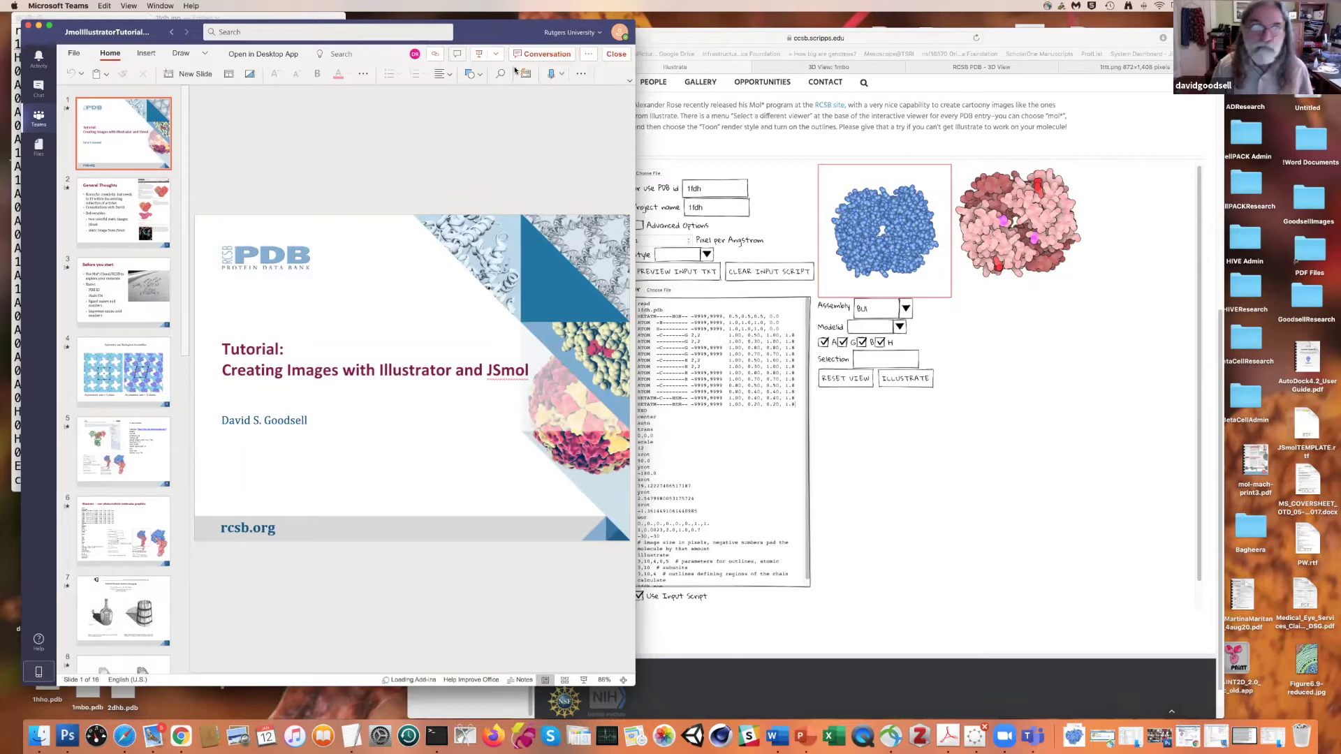
# - Show slide 14, the Jmol overview, in the tutorial presentation
pyautogui.scroll(-8, 181, 302)
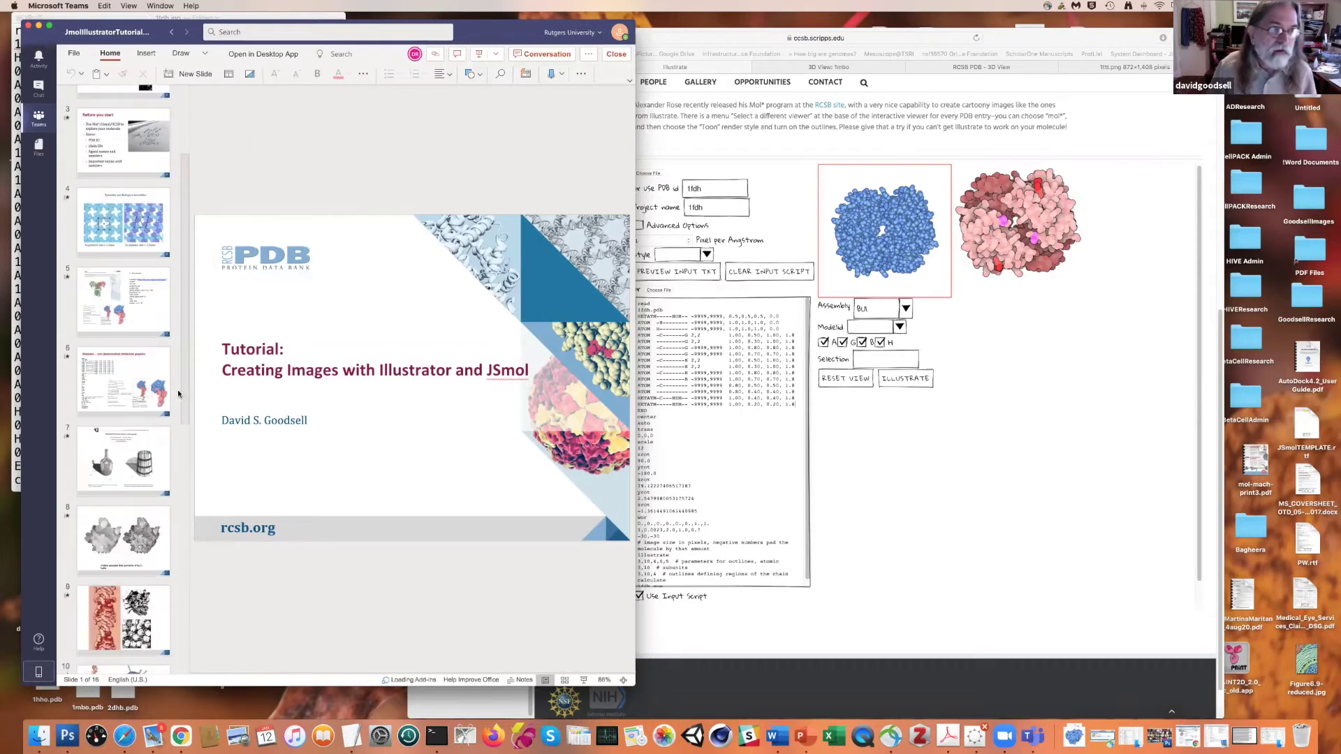
pyautogui.scroll(-8, 174, 438)
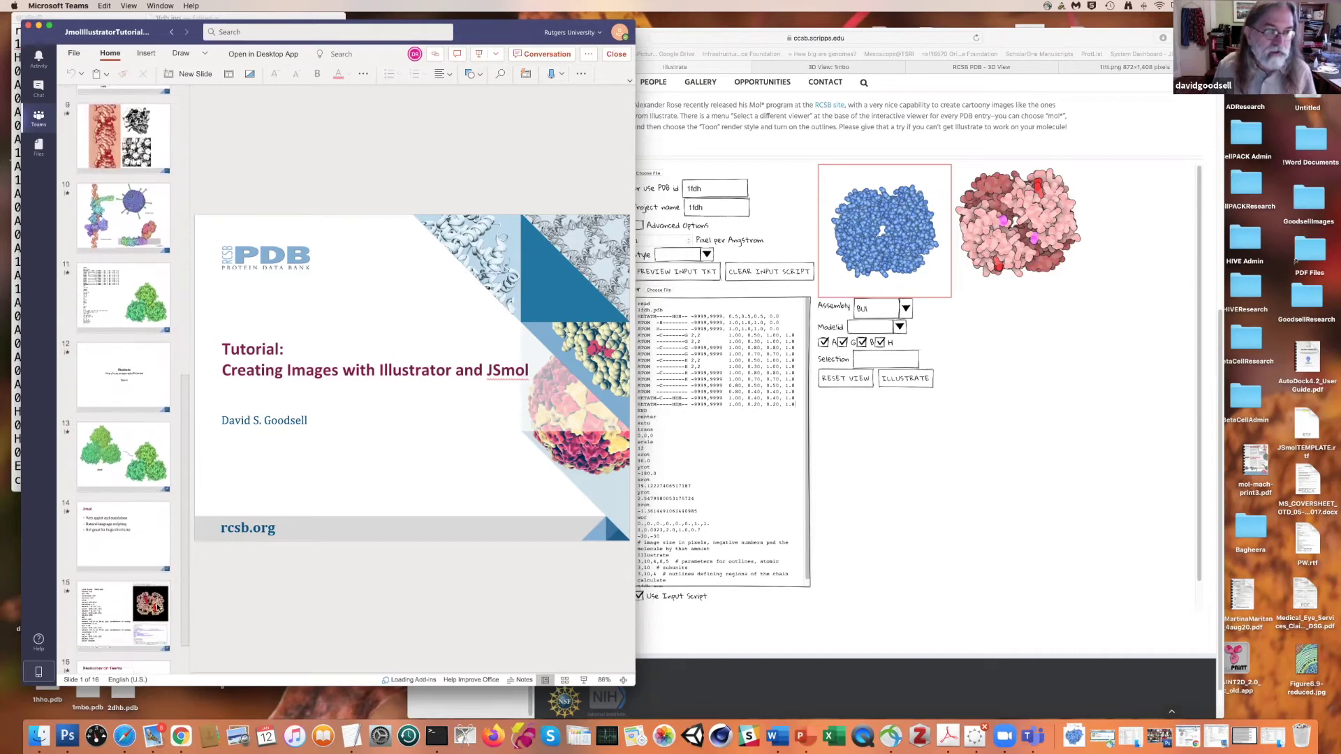
pyautogui.click(129, 477)
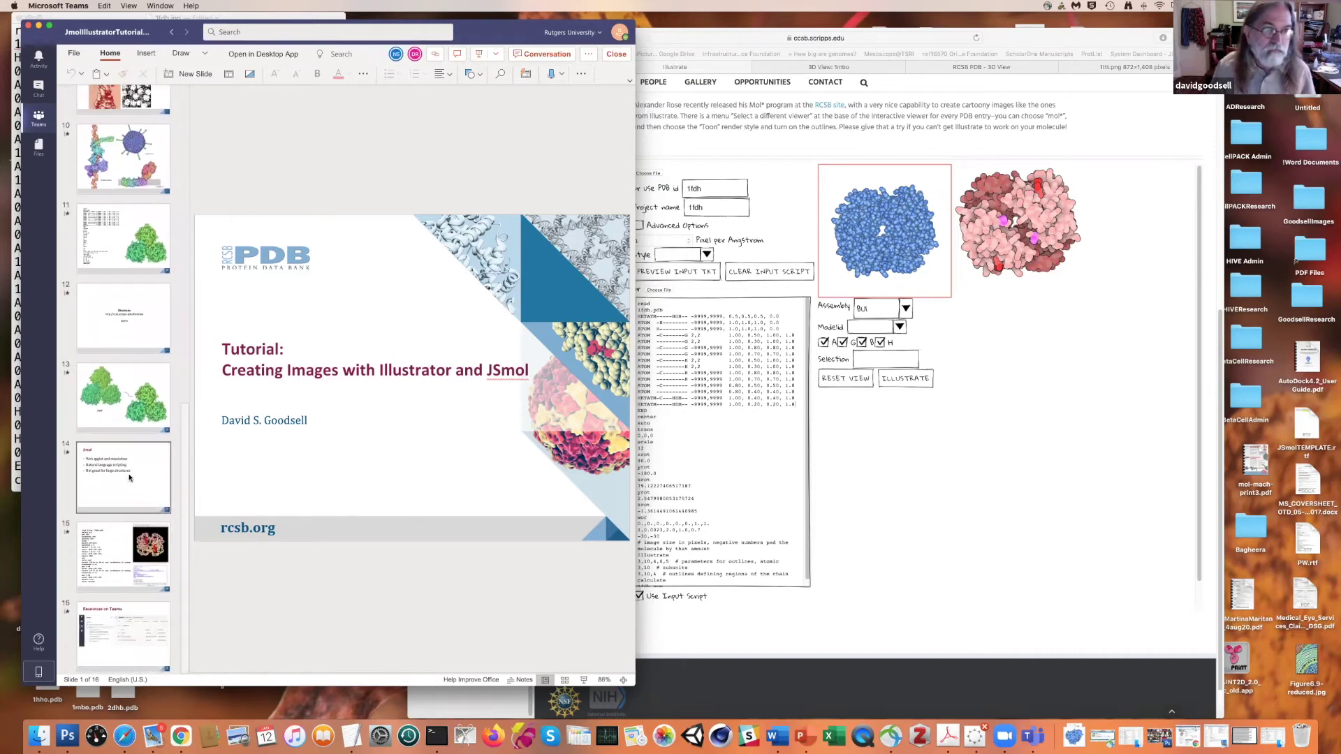
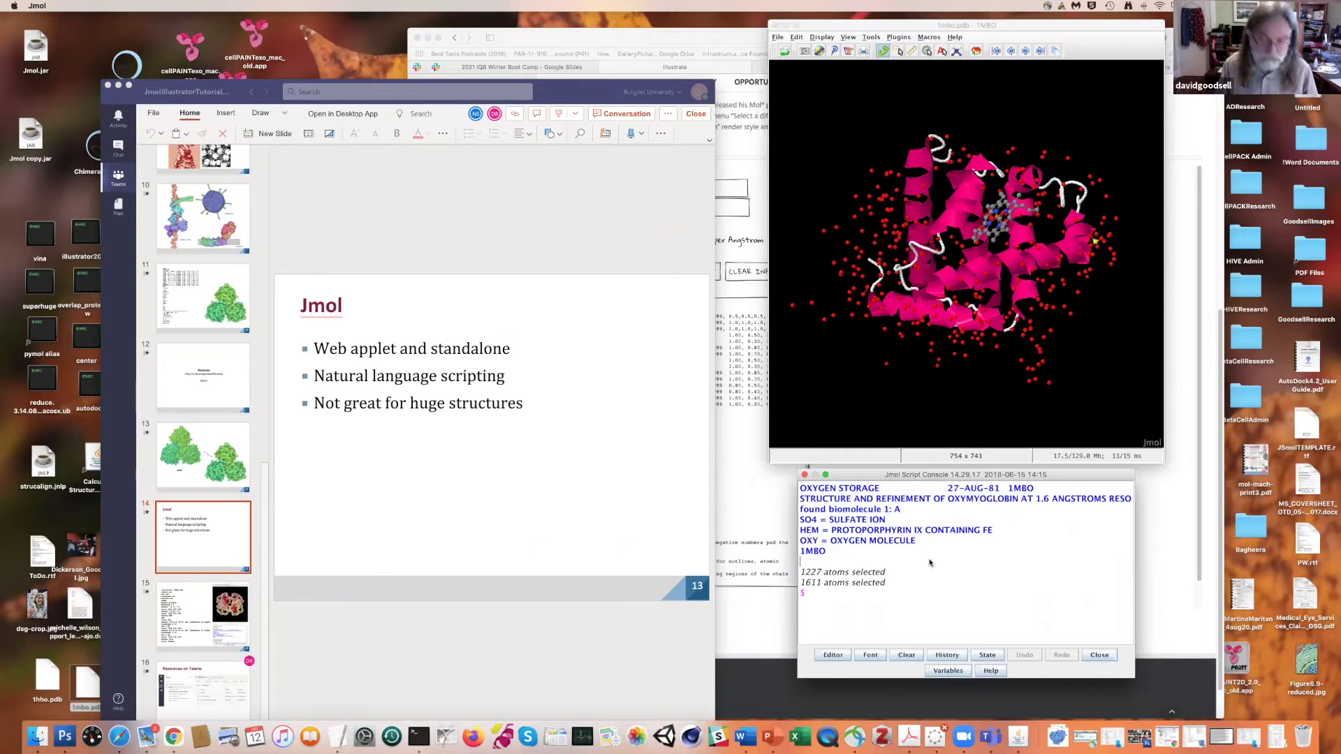
# - In the Jmol script console, select the water atoms of 1MBO, display them as spacefill and color them green
pyautogui.write('t water')
pyautogui.press('Return')
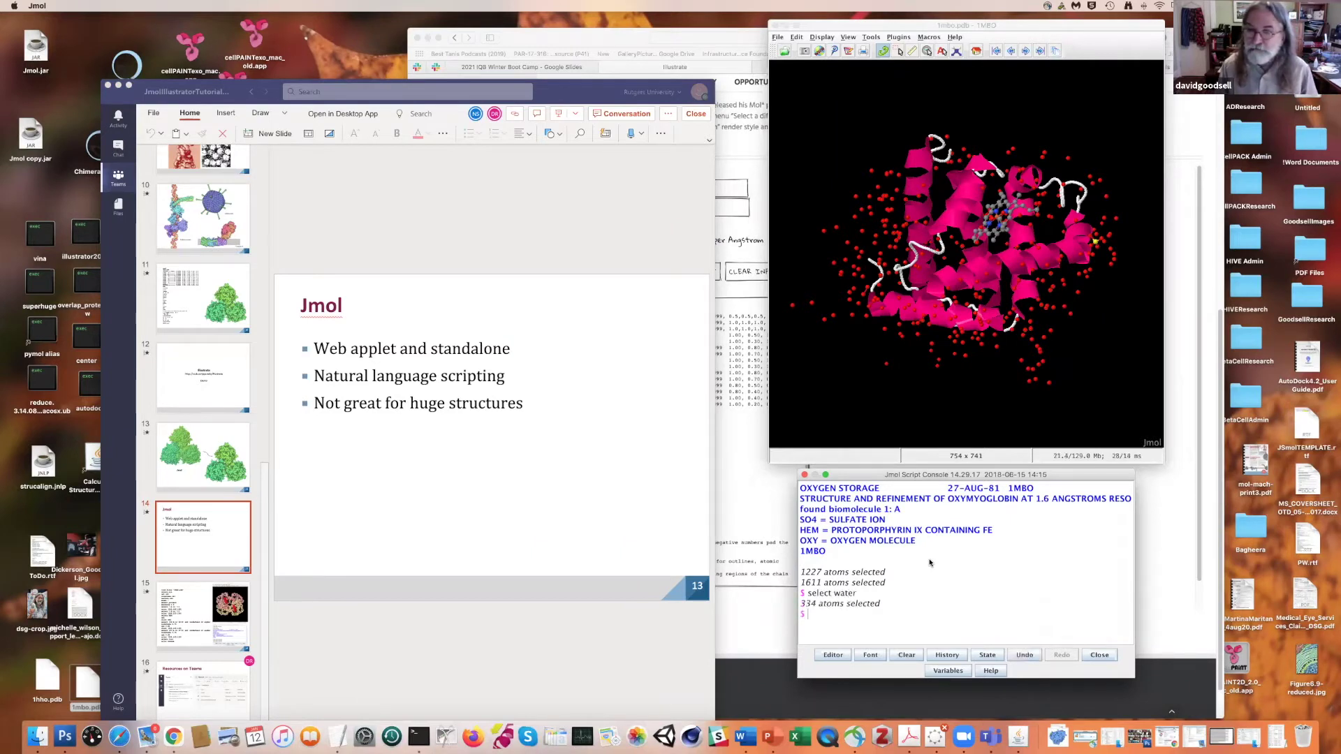
pyautogui.write('spacefill')
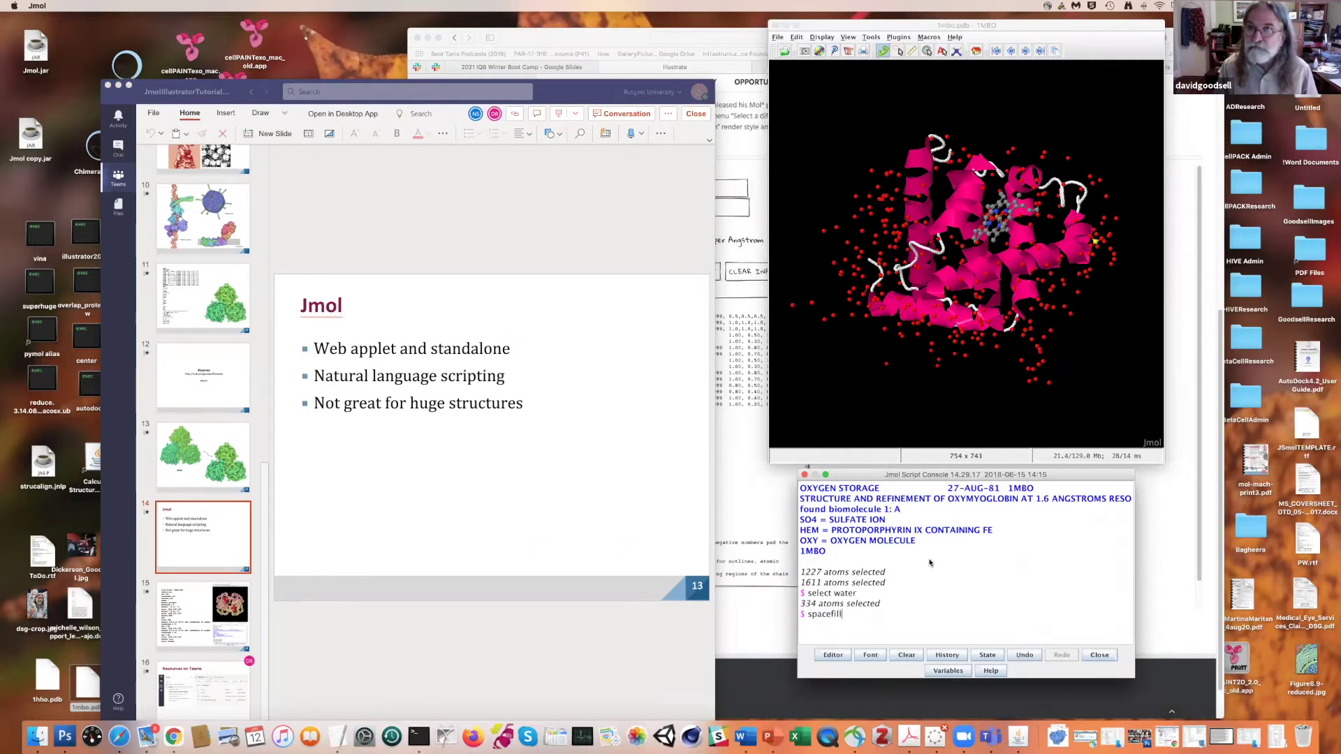
pyautogui.press('Return')
pyautogui.write('color green')
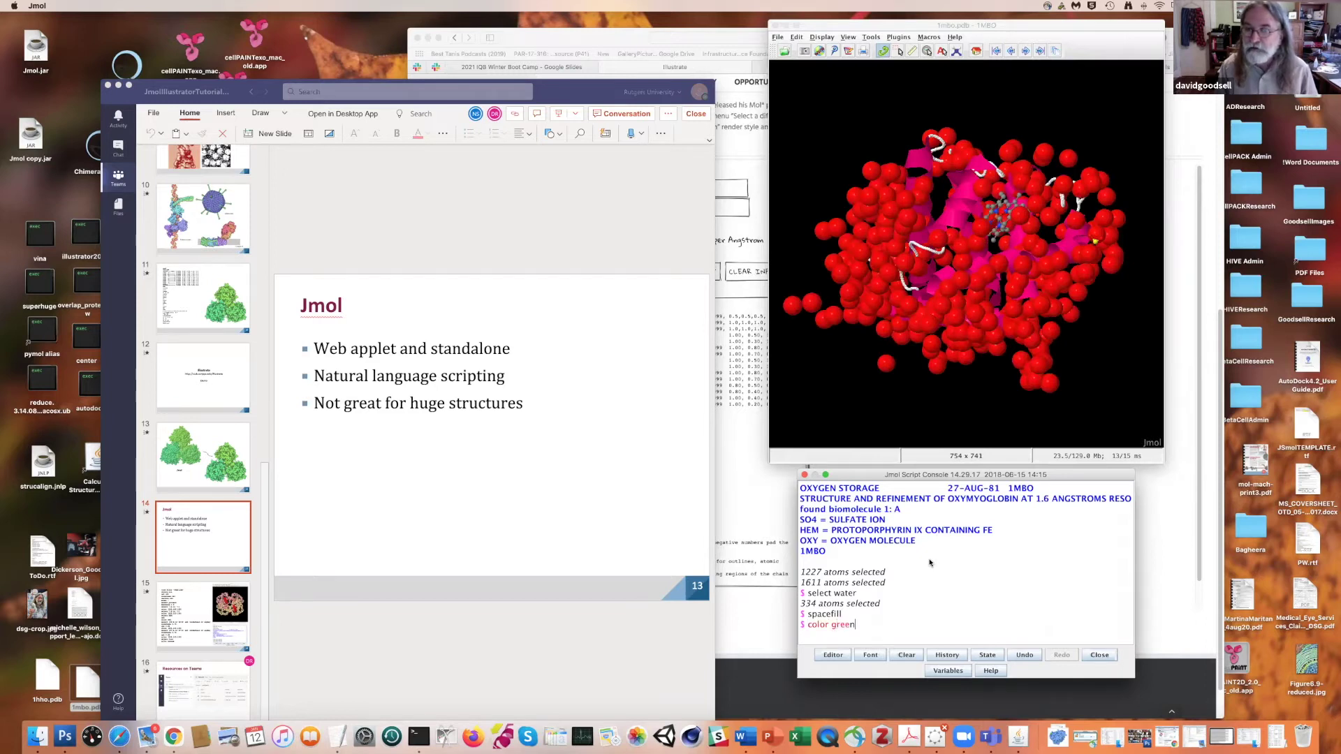
pyautogui.press('Return')
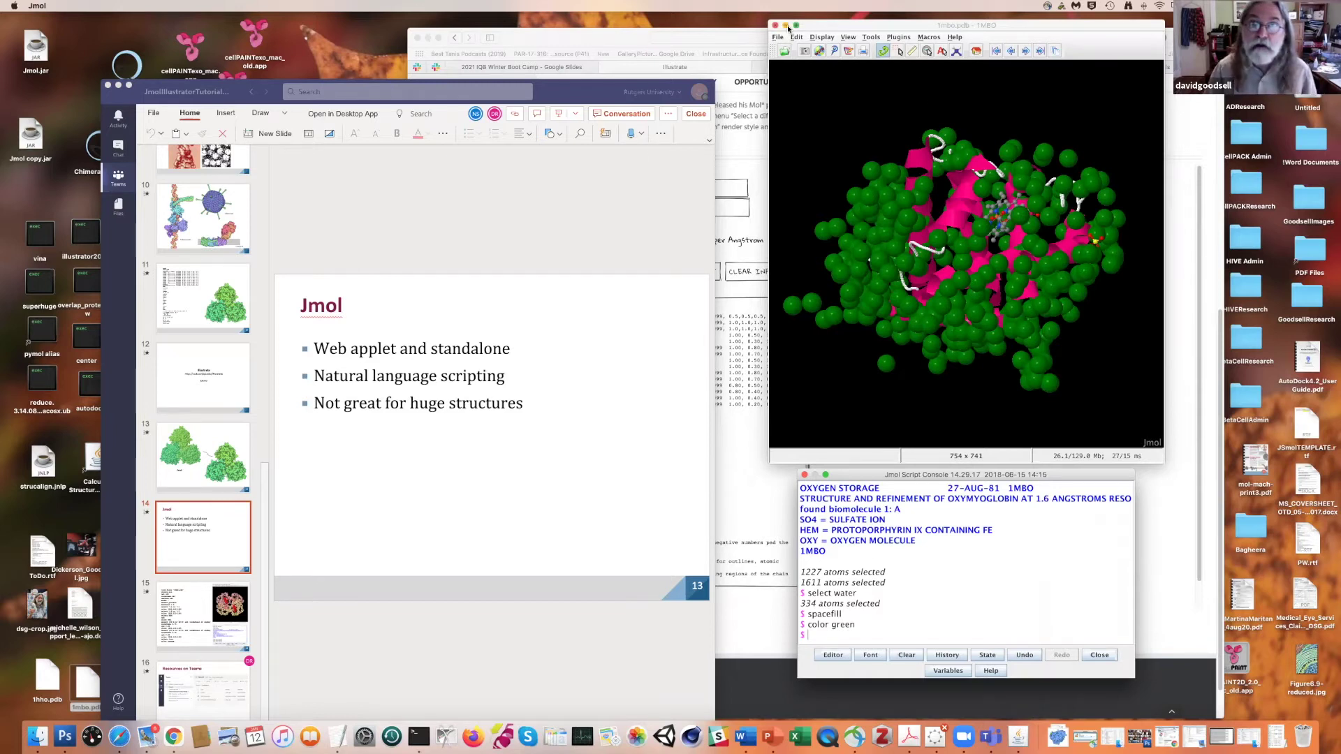
# - Minimize the Jmol windows and move the Teams window clear of the Illustrate page's input area
pyautogui.moveTo(809, 28); pyautogui.dragTo(808, 22)
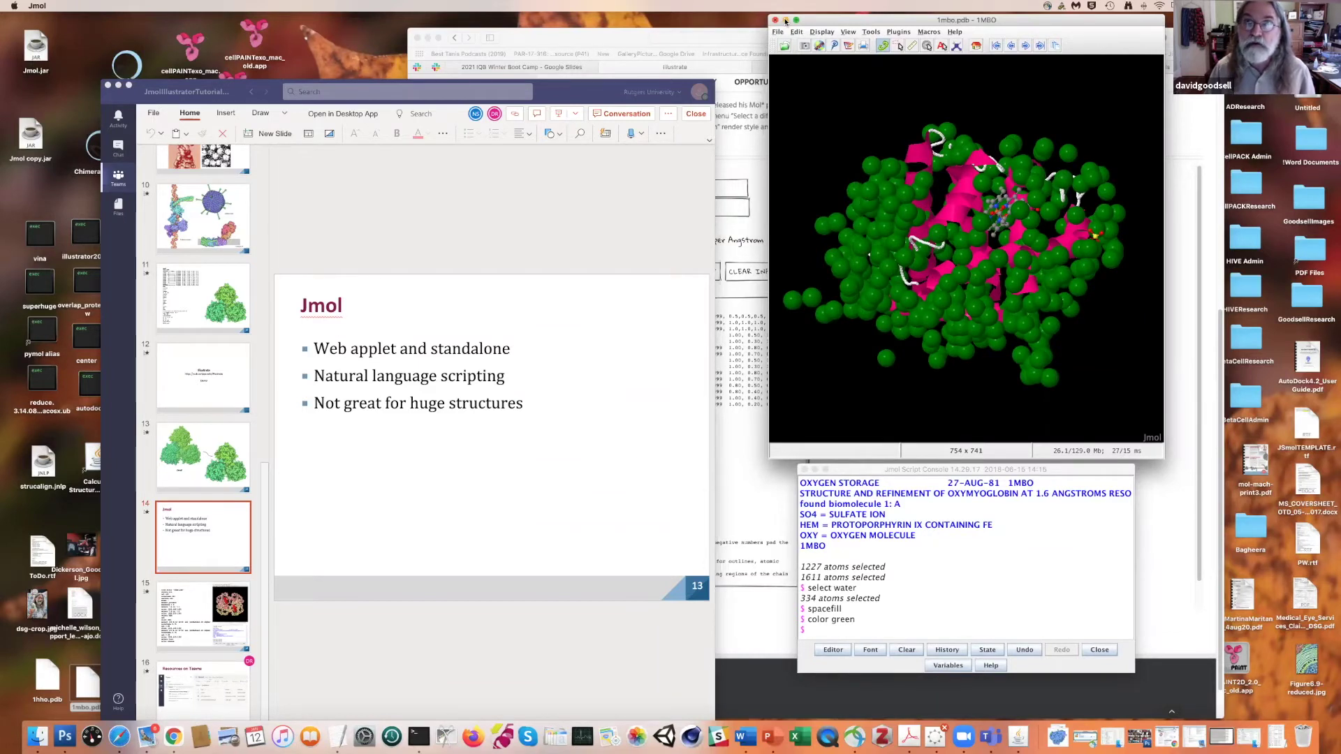
pyautogui.click(786, 20)
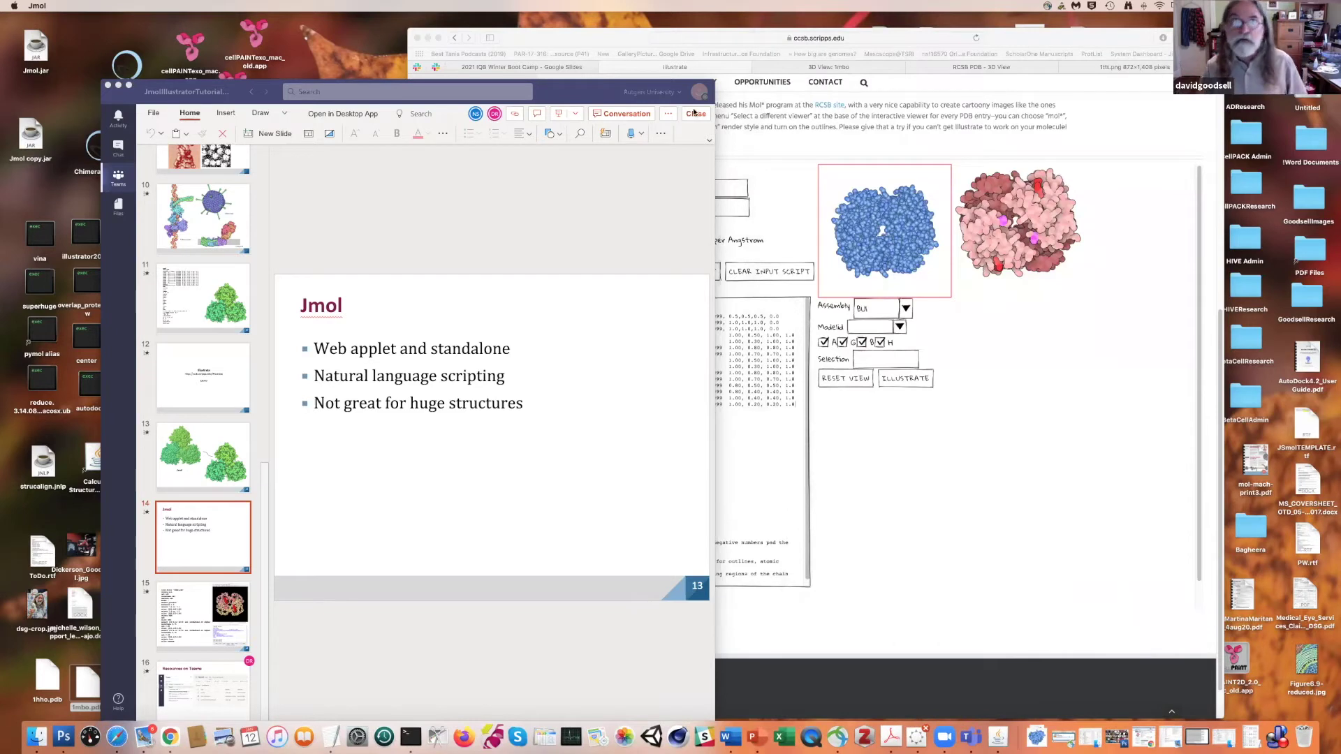
pyautogui.moveTo(567, 95); pyautogui.dragTo(485, 39)
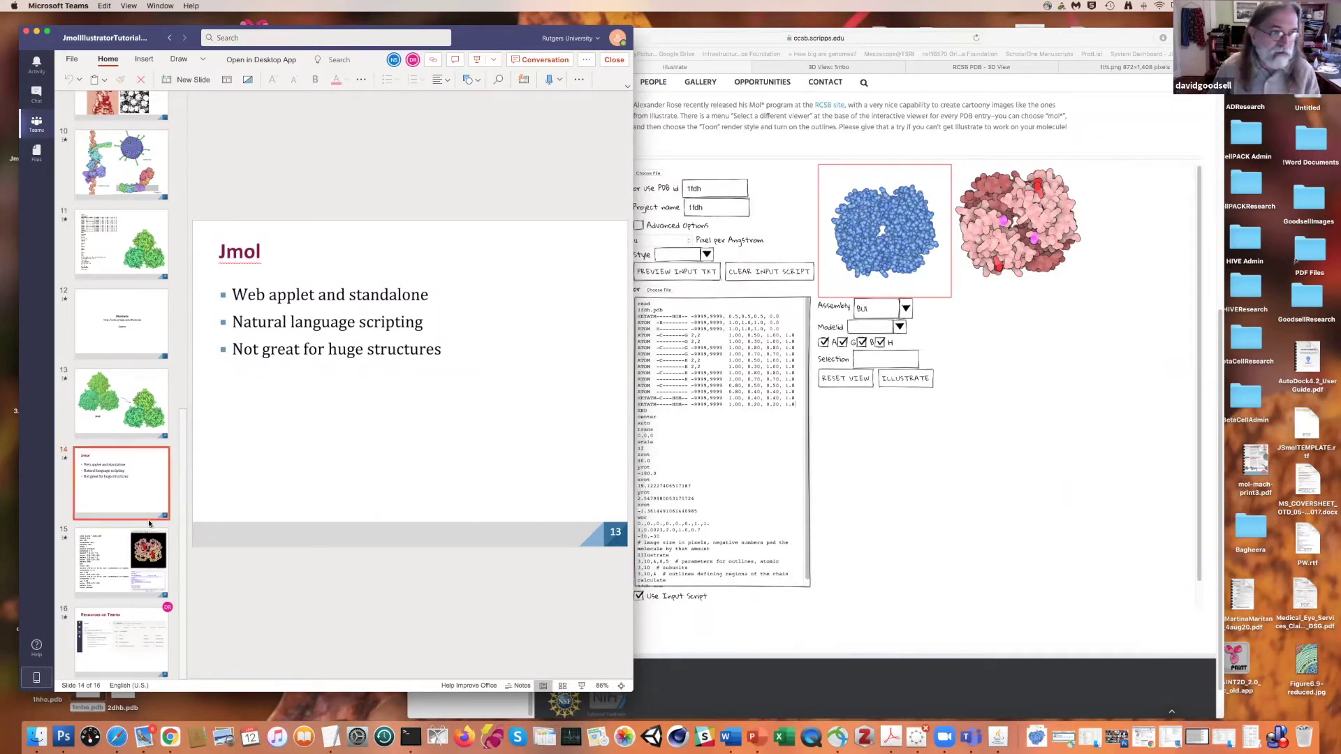
# - Show slide 15 with the 2hhb.pdb Jmol script, followed by slide 16, Resources on Teams, in the tutorial presentation
pyautogui.click(122, 567)
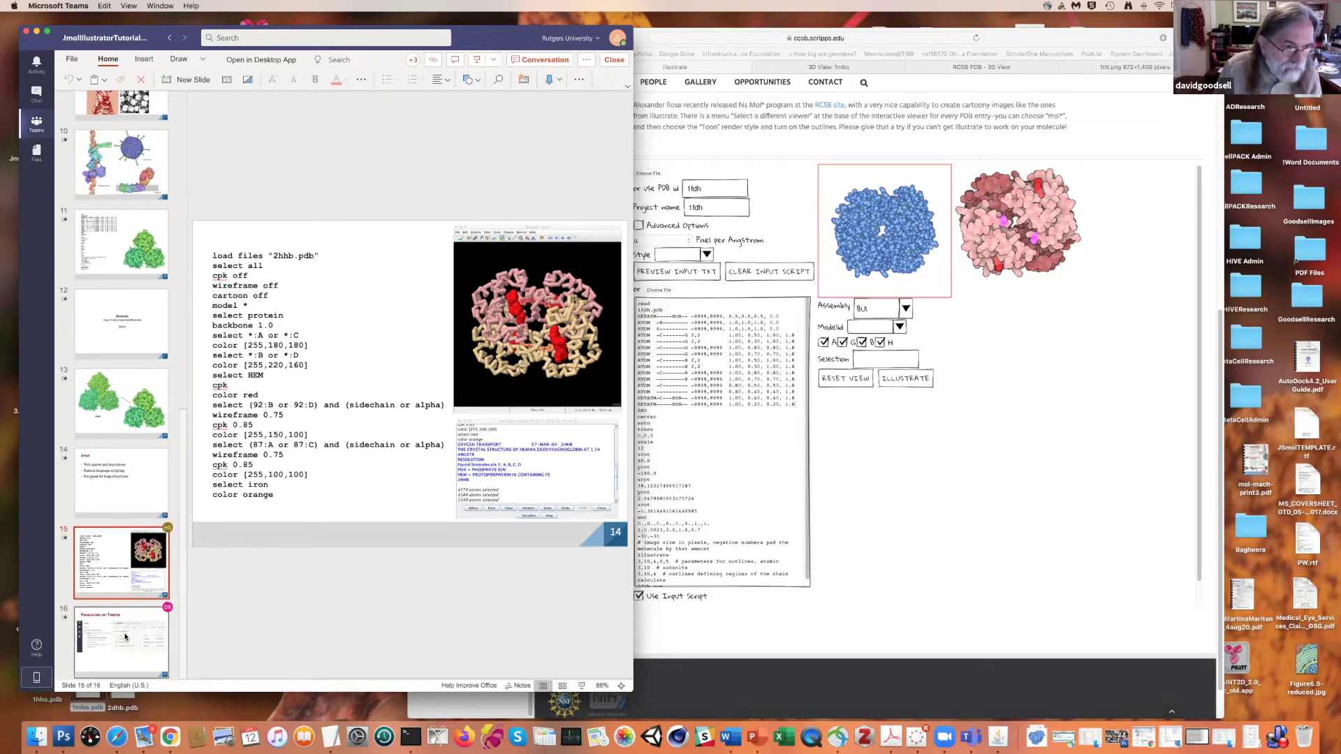
pyautogui.click(125, 637)
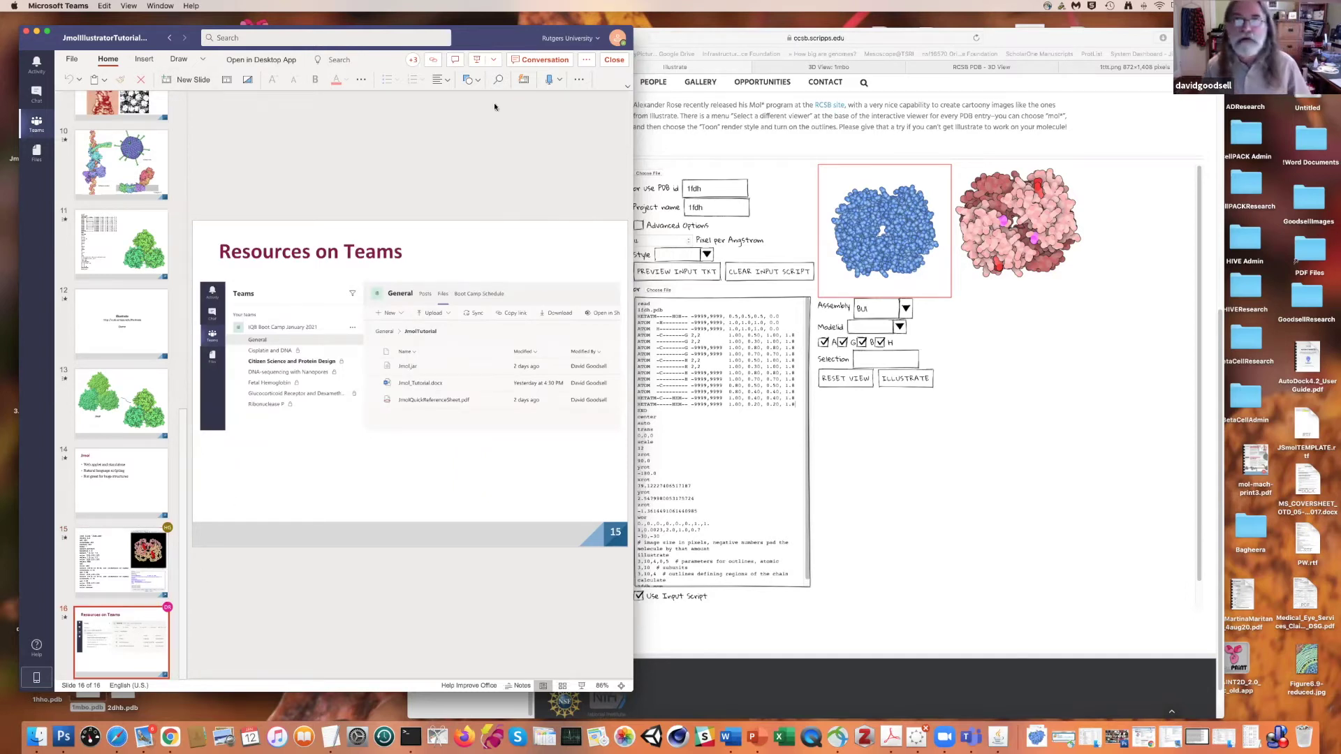
pyautogui.moveTo(466, 43)
pyautogui.mouseDown()
pyautogui.moveTo(500, 37)
pyautogui.moveTo(464, 35)
pyautogui.mouseUp()
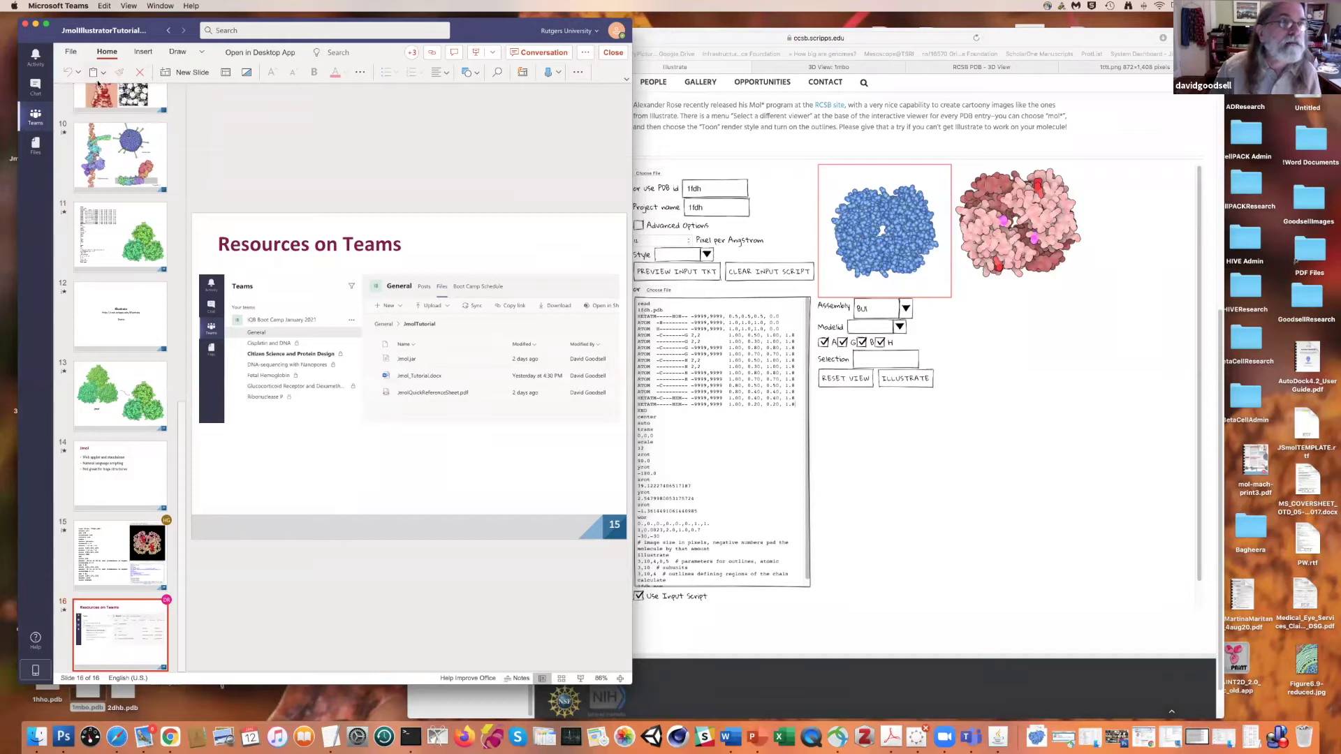
# - Leave the presentation for the General channel's files and open JmolTutorial.txt from the JmolTutorial folder
pyautogui.click(168, 32)
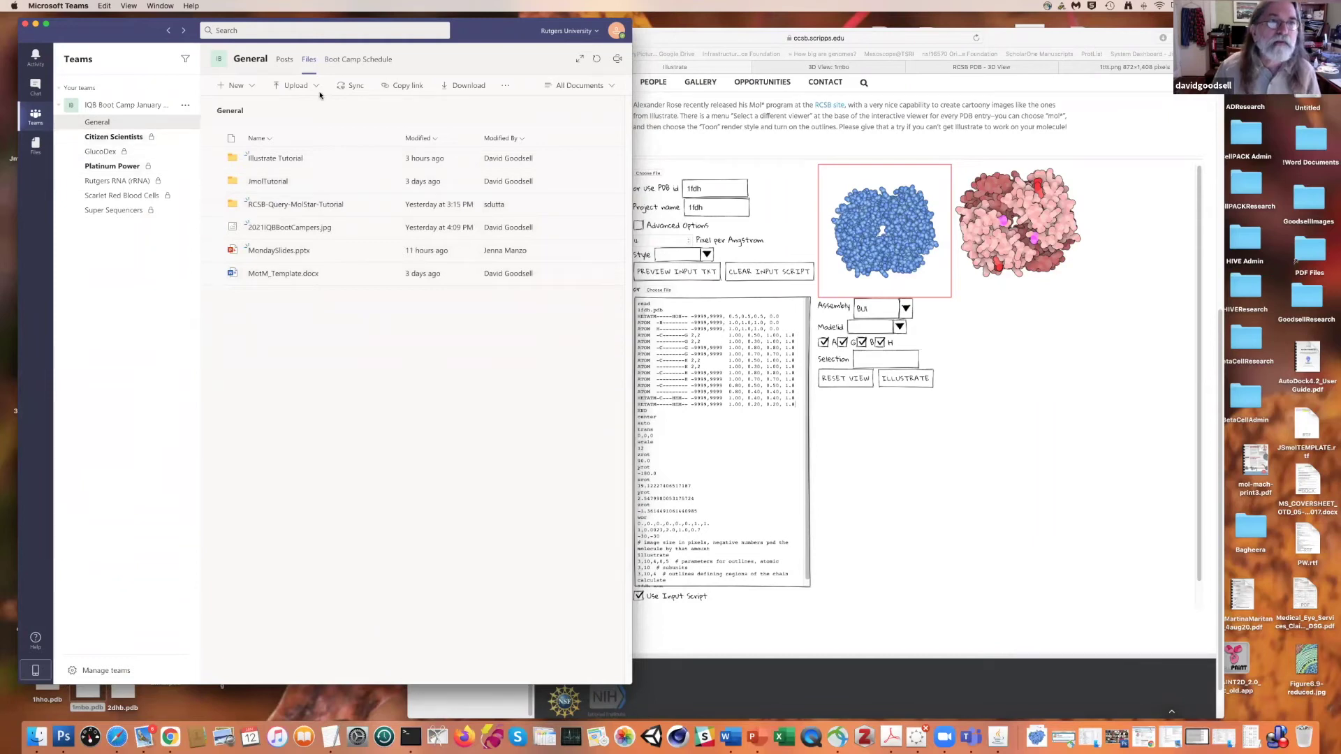
pyautogui.click(271, 183)
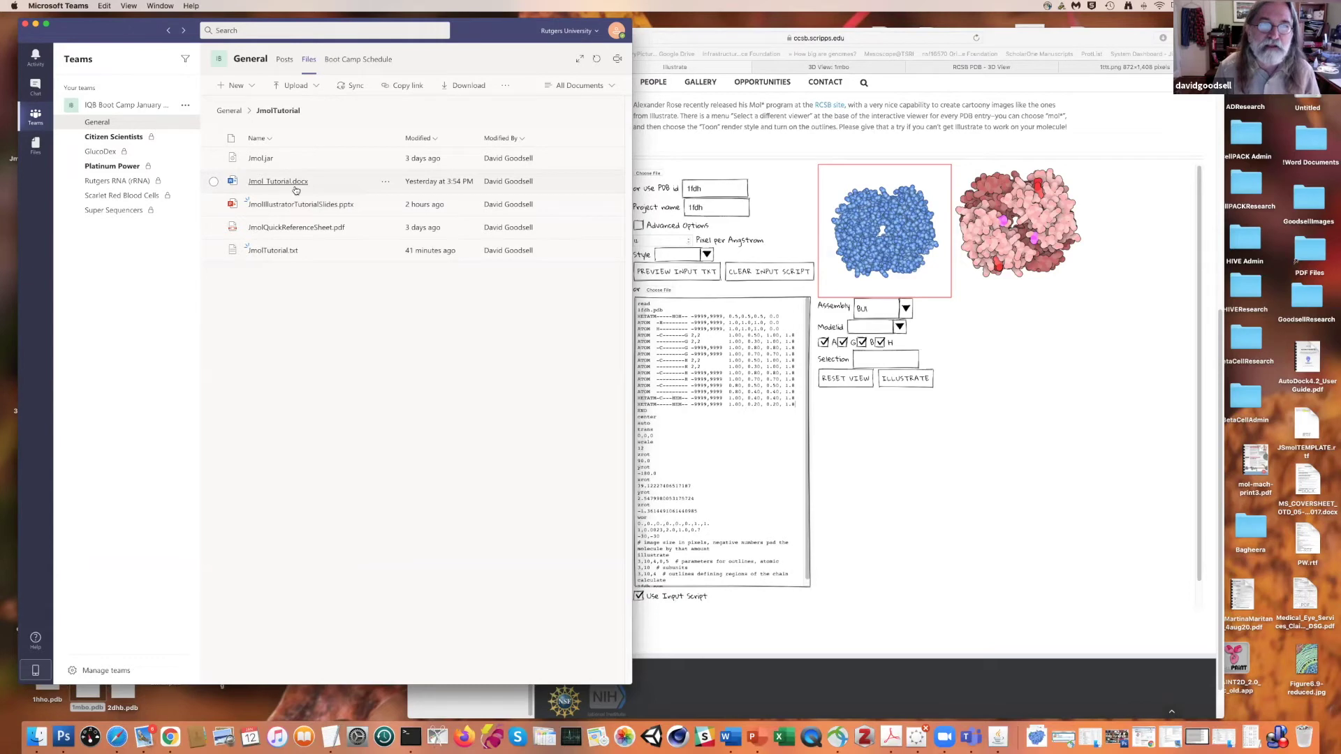
pyautogui.click(285, 253)
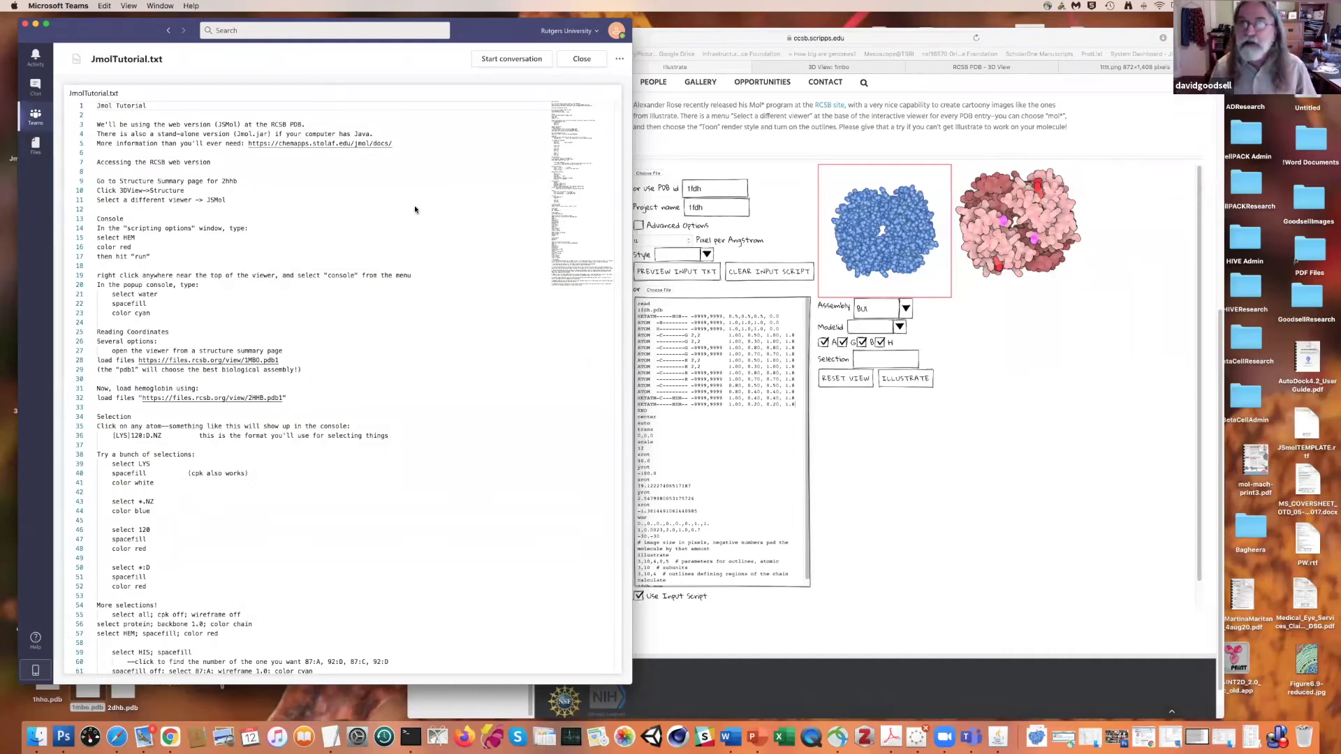
# - Narrow the Teams window showing JmolTutorial.txt and arrange it side by side with the Safari window
pyautogui.click(1020, 41)
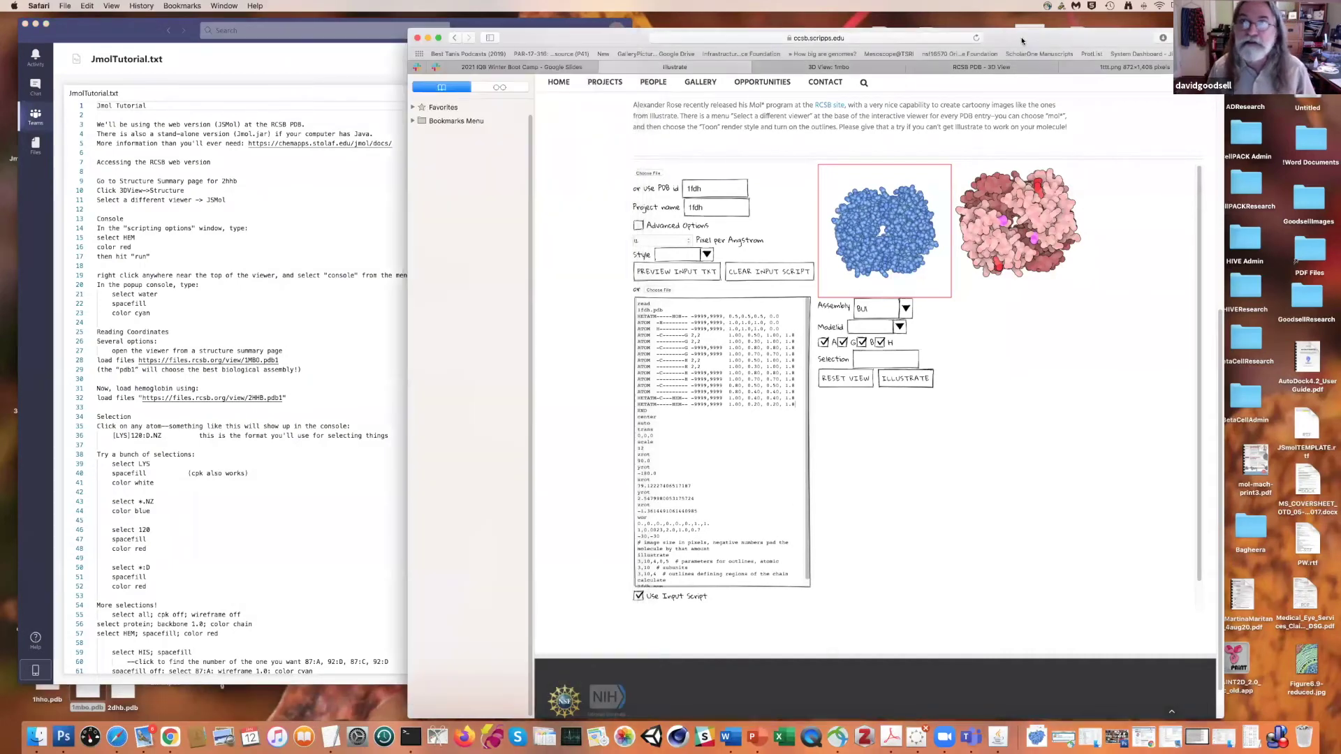
pyautogui.moveTo(999, 40); pyautogui.dragTo(963, 43)
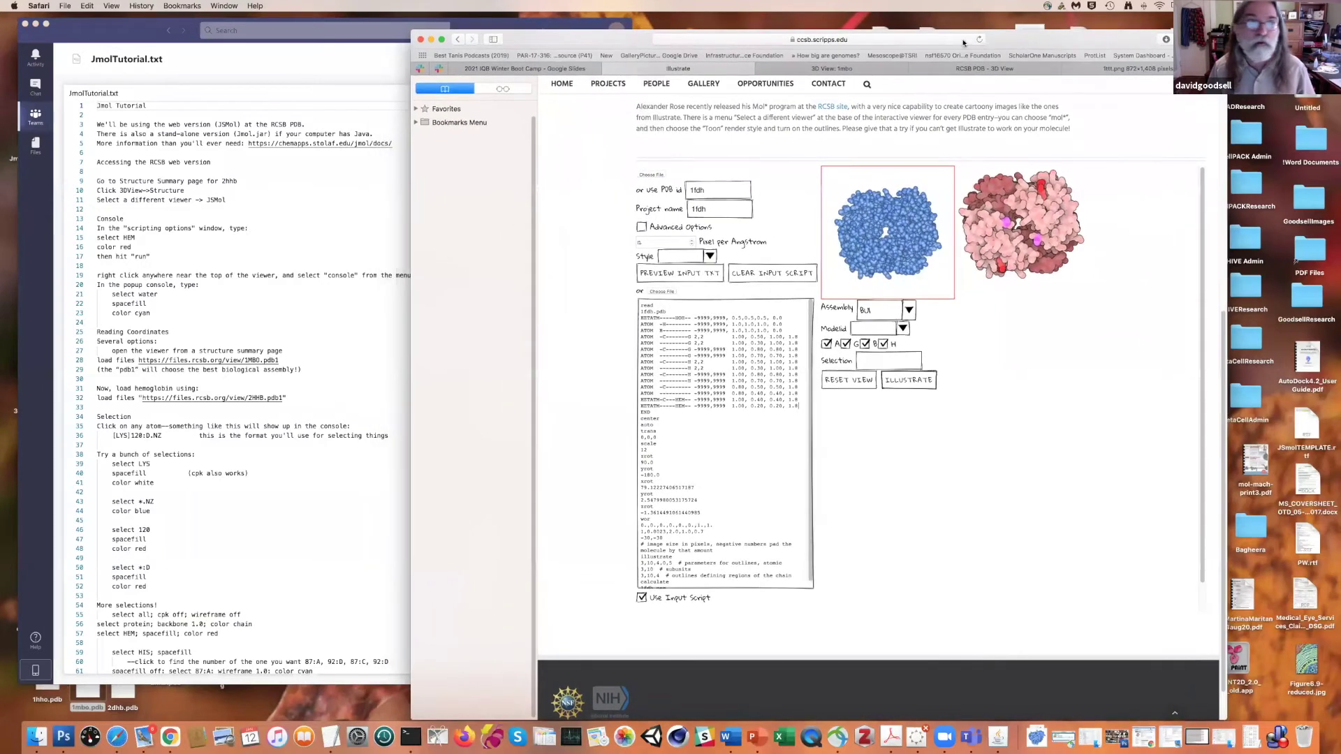
pyautogui.click(297, 53)
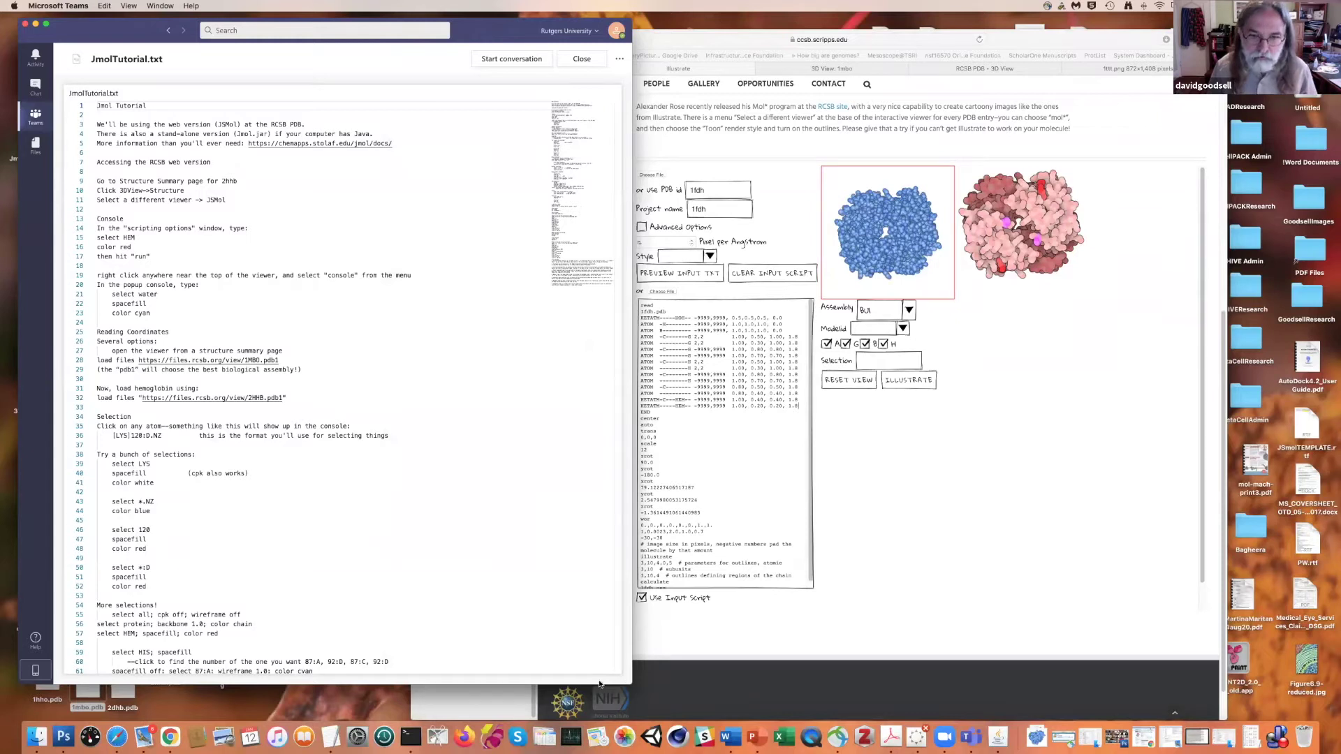
pyautogui.moveTo(599, 679); pyautogui.dragTo(458, 682)
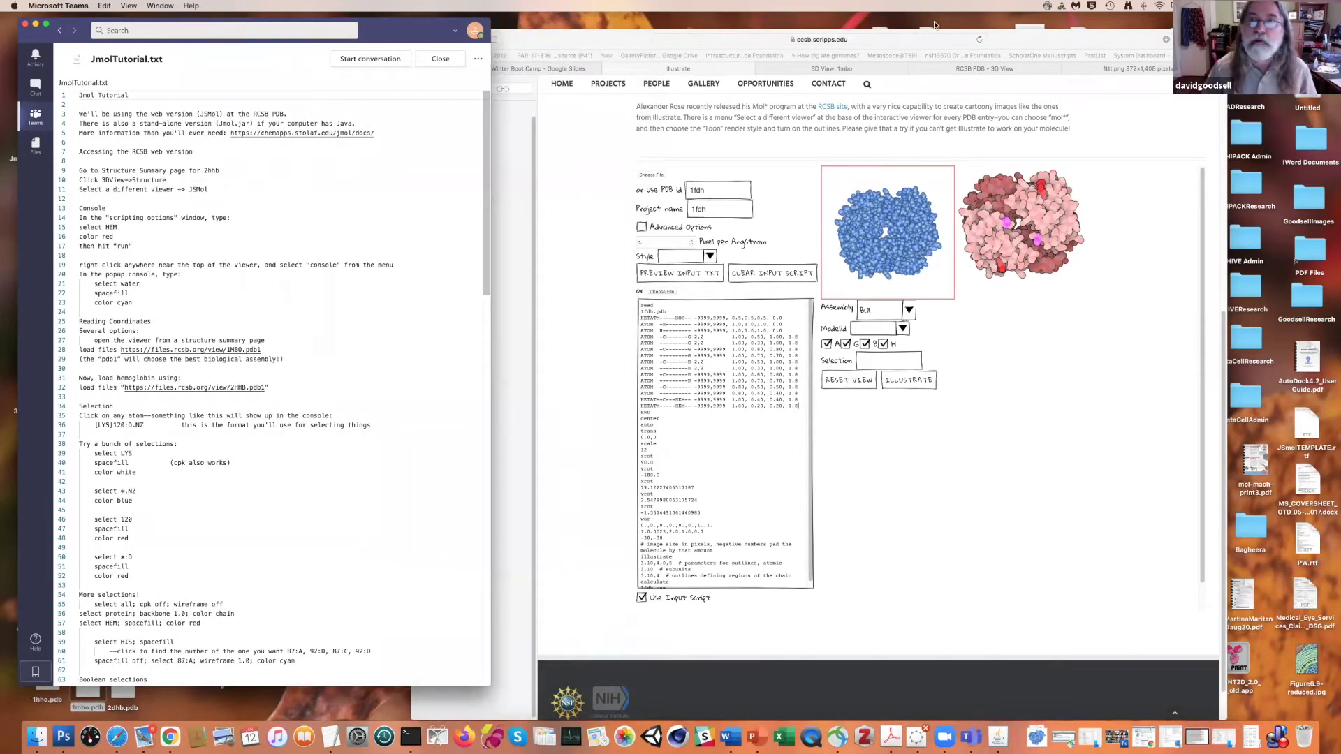
pyautogui.click(1025, 39)
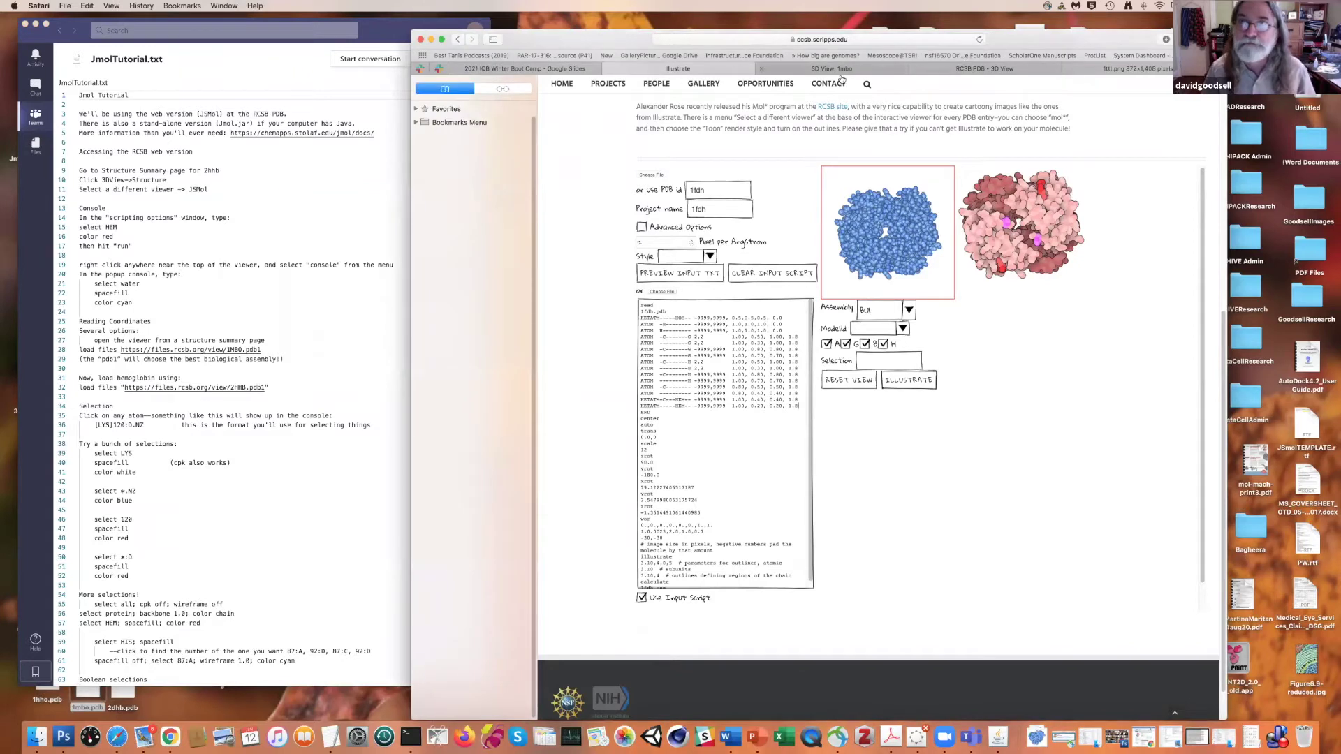
# - Open the RCSB PDB home page in Safari and position the browser window beside the tutorial text
pyautogui.click(940, 76)
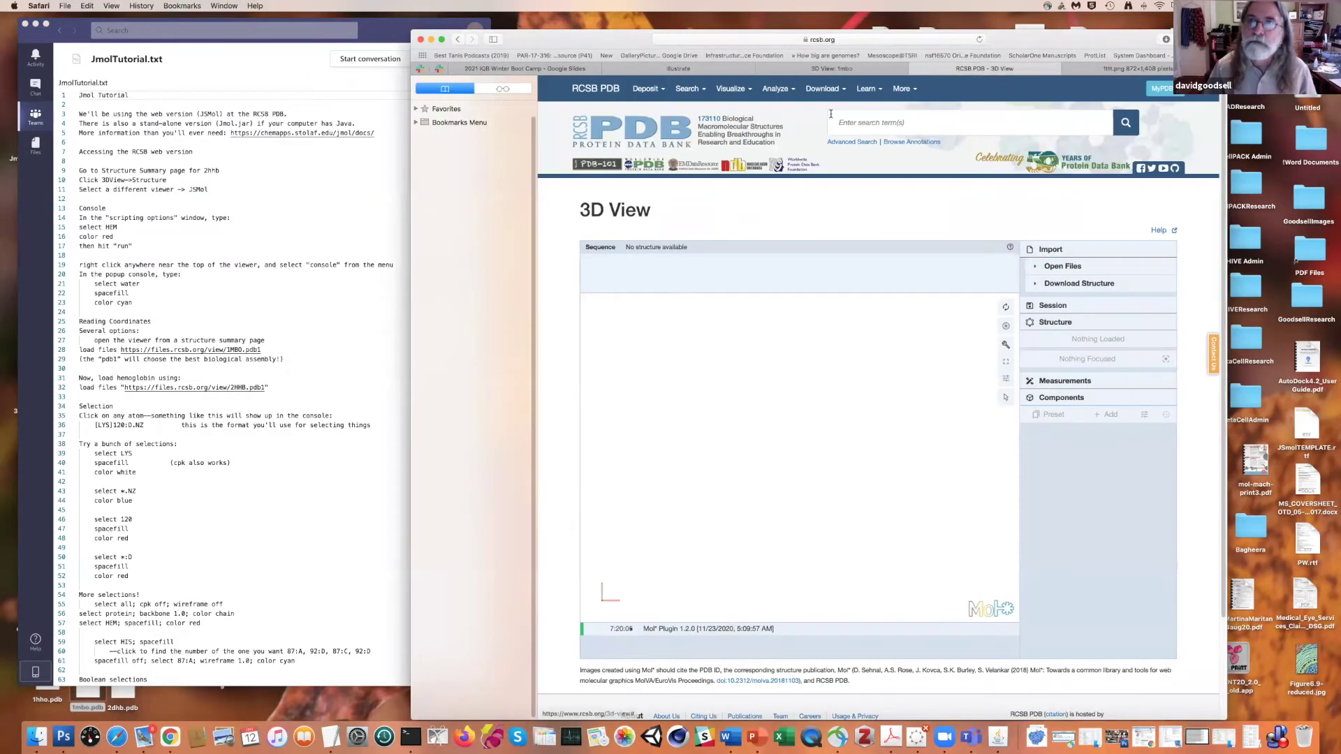
pyautogui.click(647, 130)
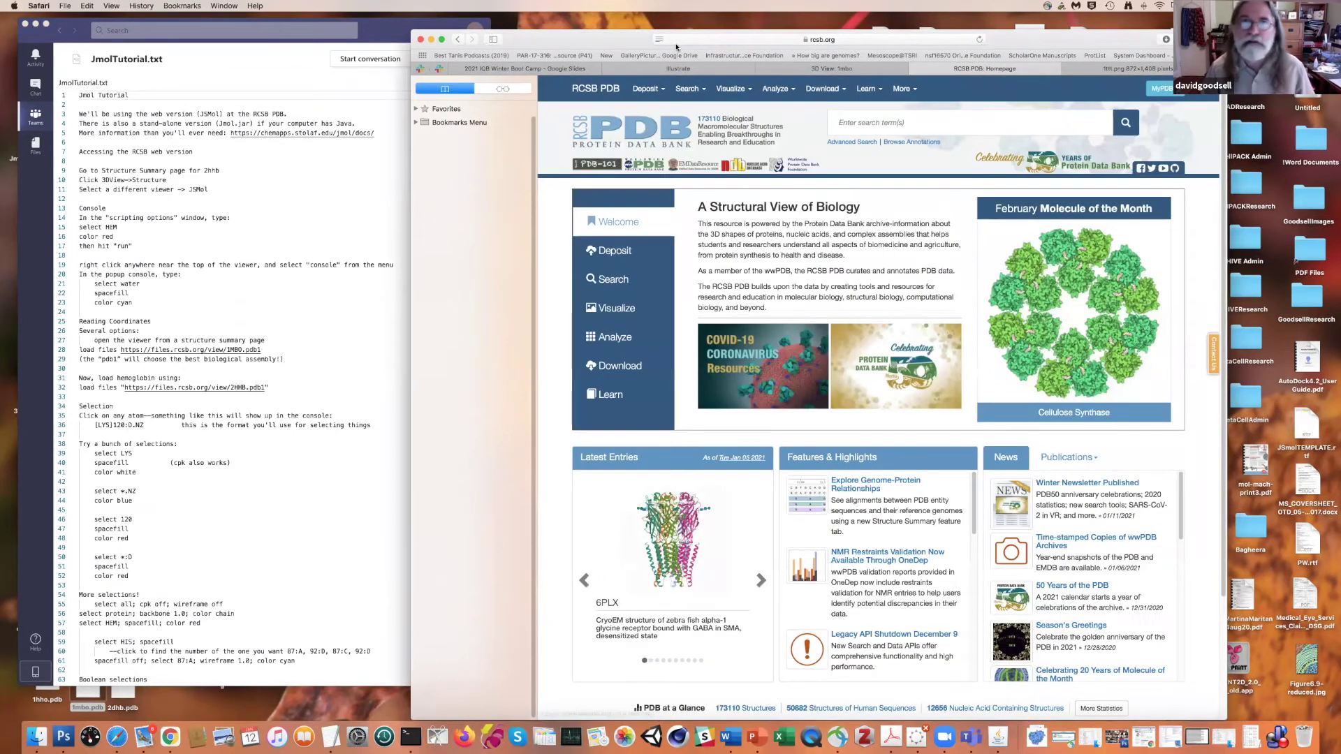
pyautogui.moveTo(1043, 34); pyautogui.dragTo(1058, 26)
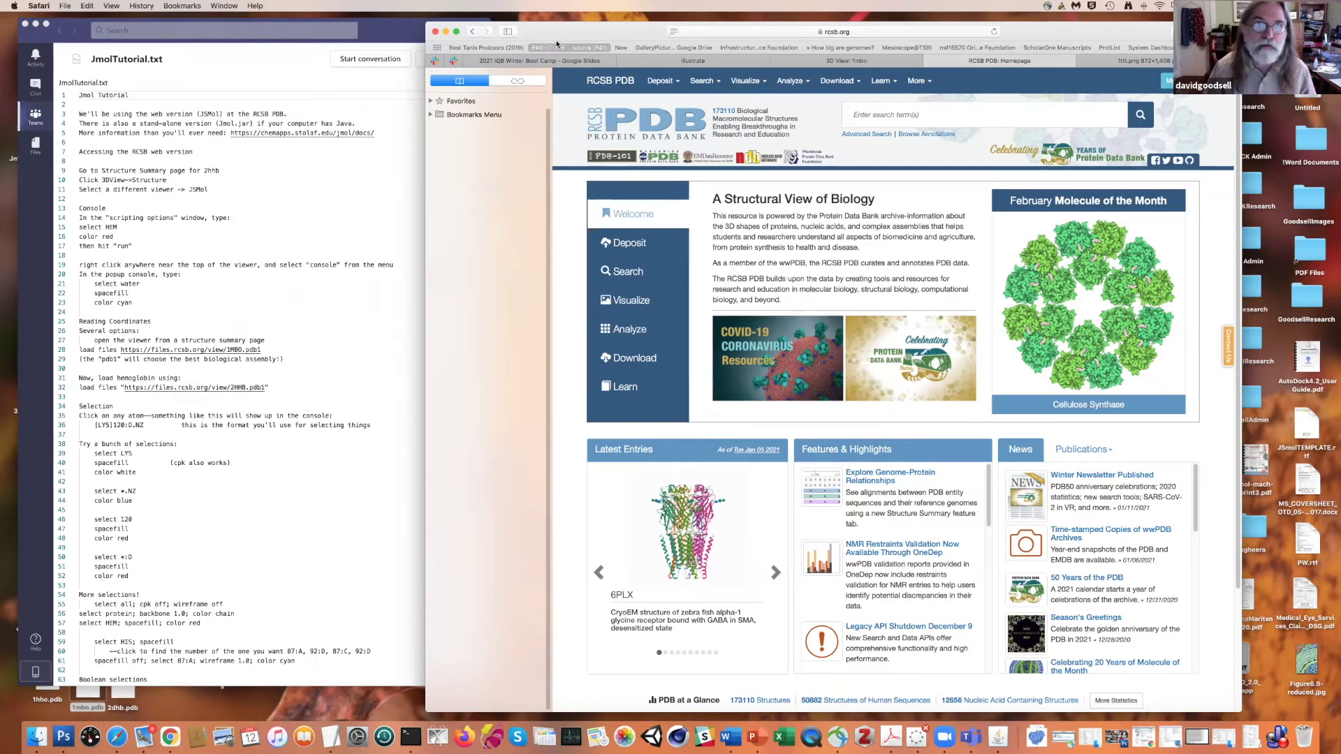
pyautogui.moveTo(551, 35); pyautogui.dragTo(523, 32)
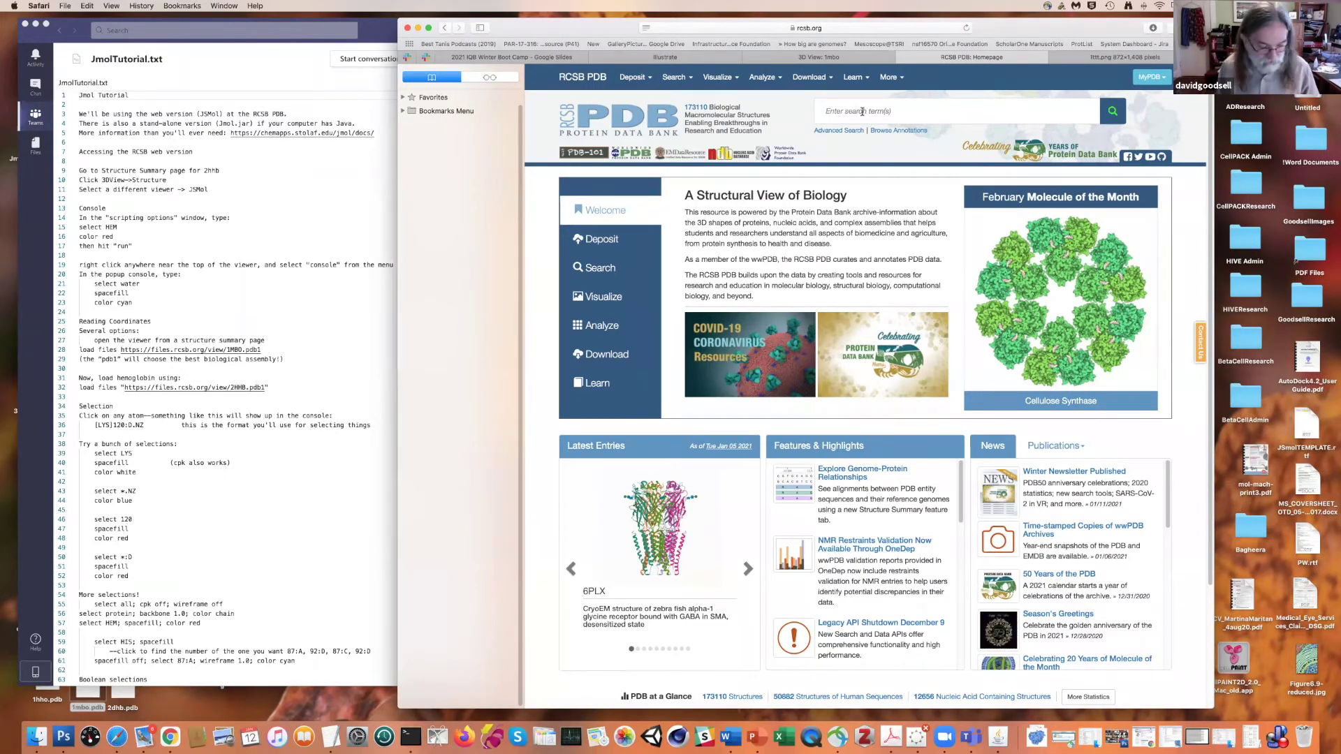
# - Search RCSB PDB for entry 1mbo and open its 3D structure view from the Structure Summary page
pyautogui.write('1mb')
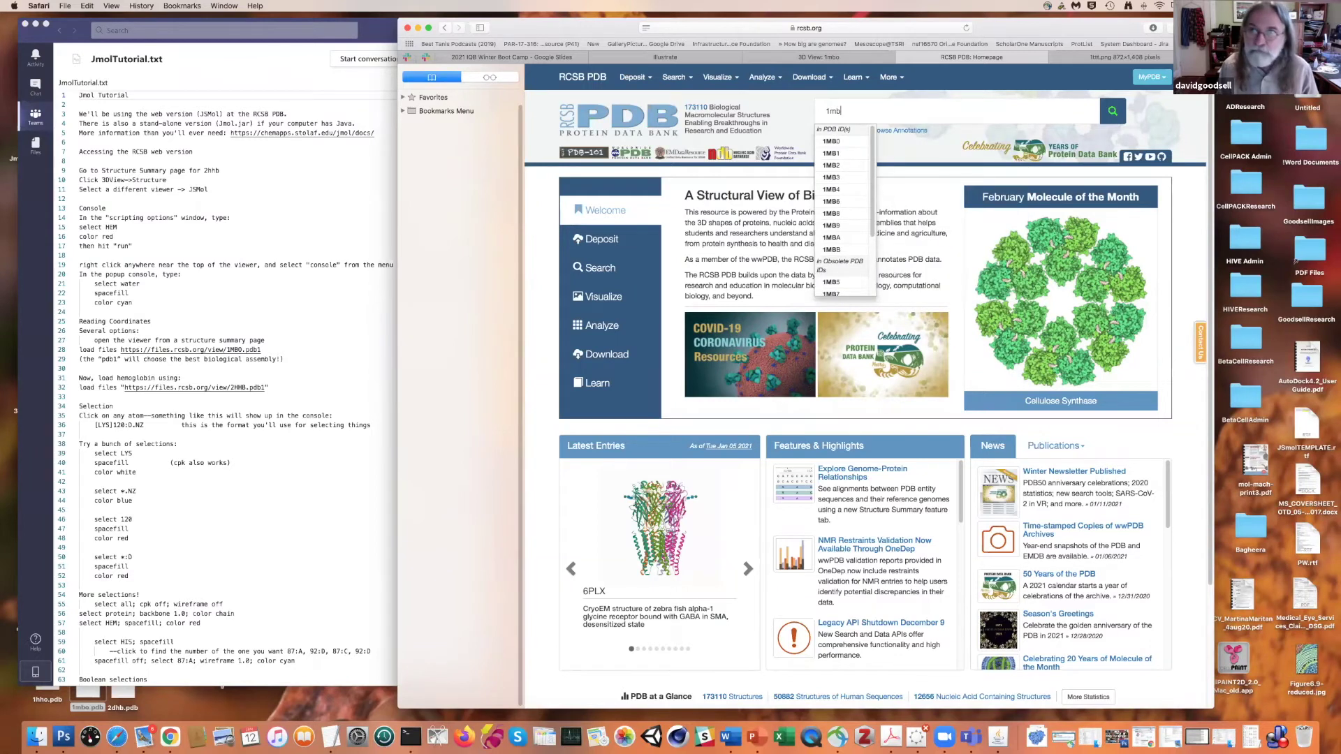
pyautogui.write('o')
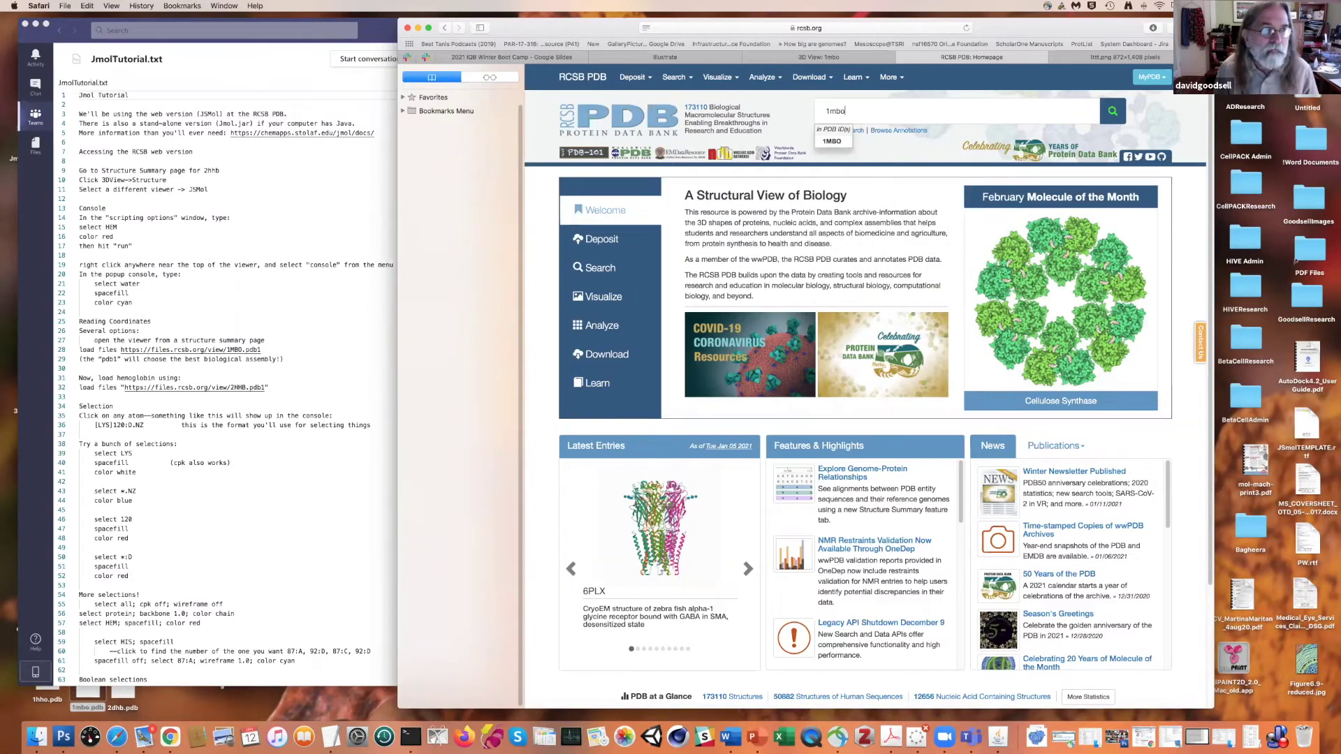
pyautogui.press('Return')
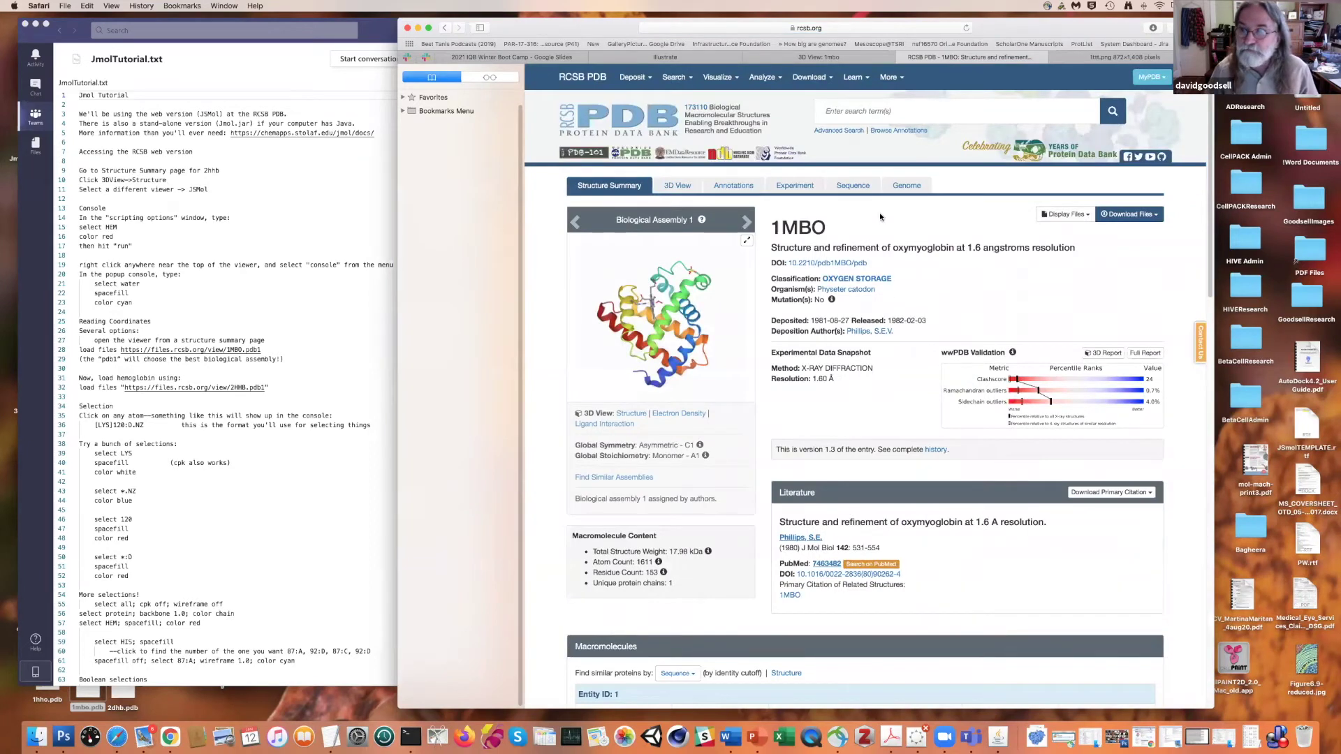
pyautogui.scroll(-2, 623, 378)
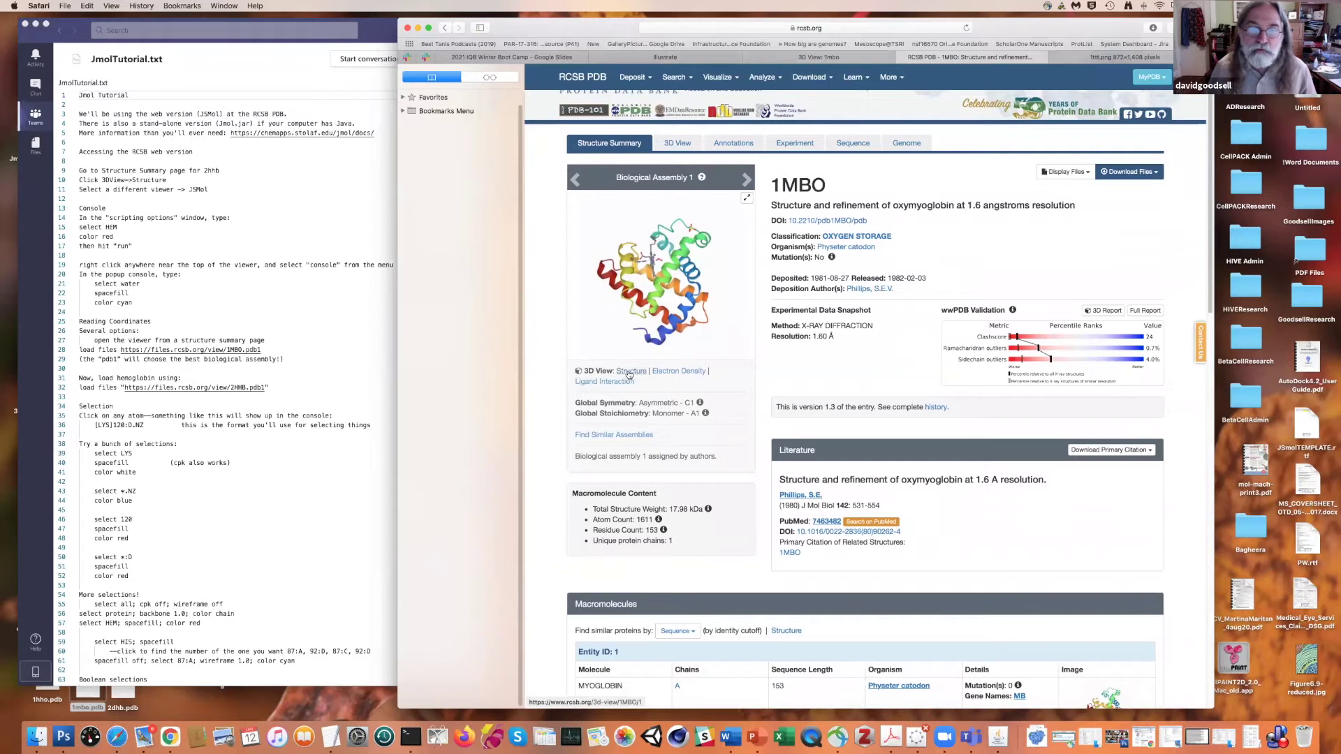
pyautogui.click(629, 373)
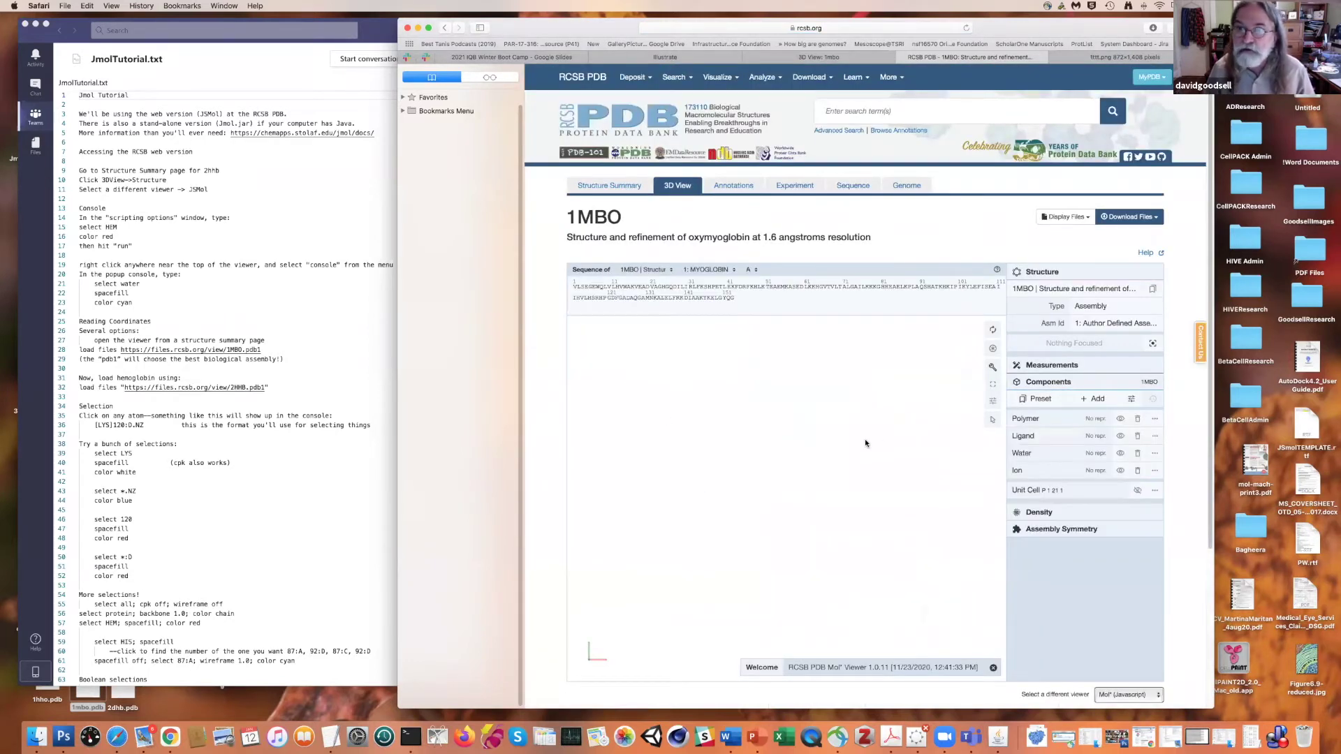
pyautogui.moveTo(802, 452); pyautogui.dragTo(1090, 244)
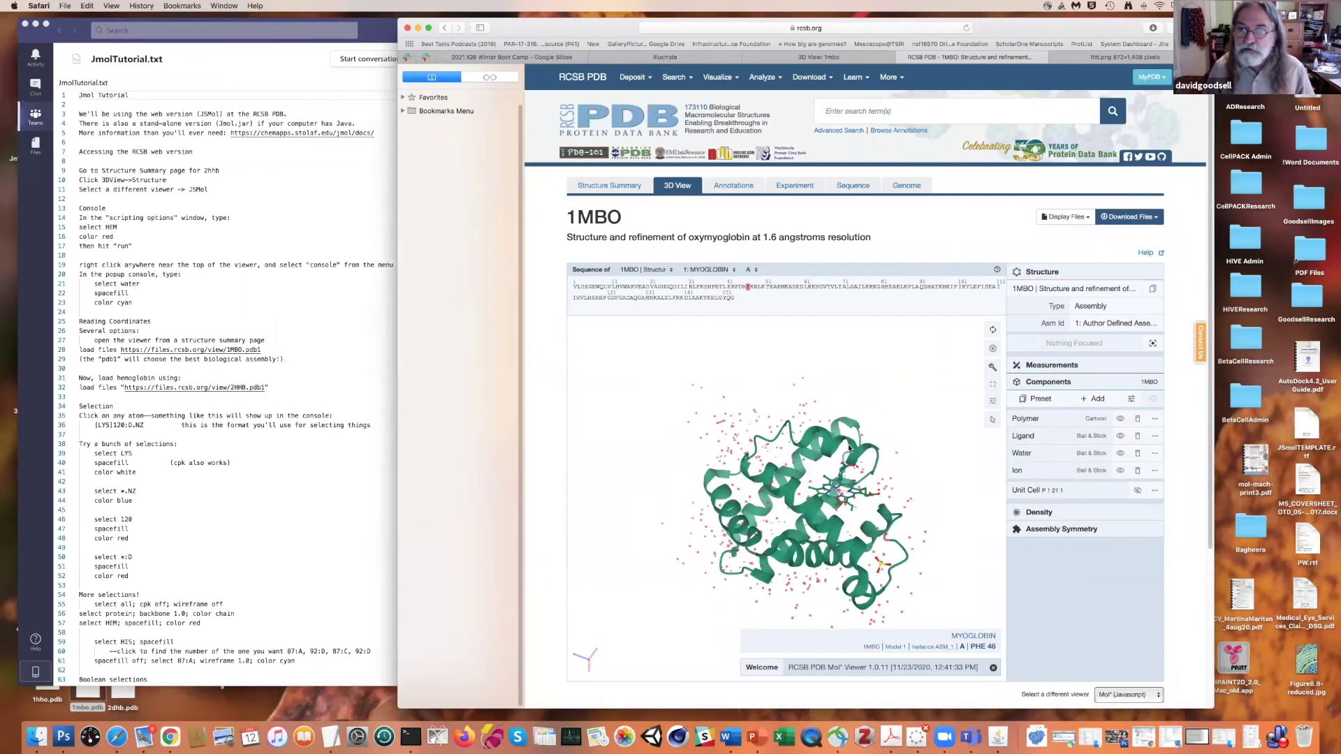
# - Switch the 1MBO 3D view to the JSmol (JavaScript) viewer and rotate the molecule
pyautogui.scroll(-5, 1185, 238)
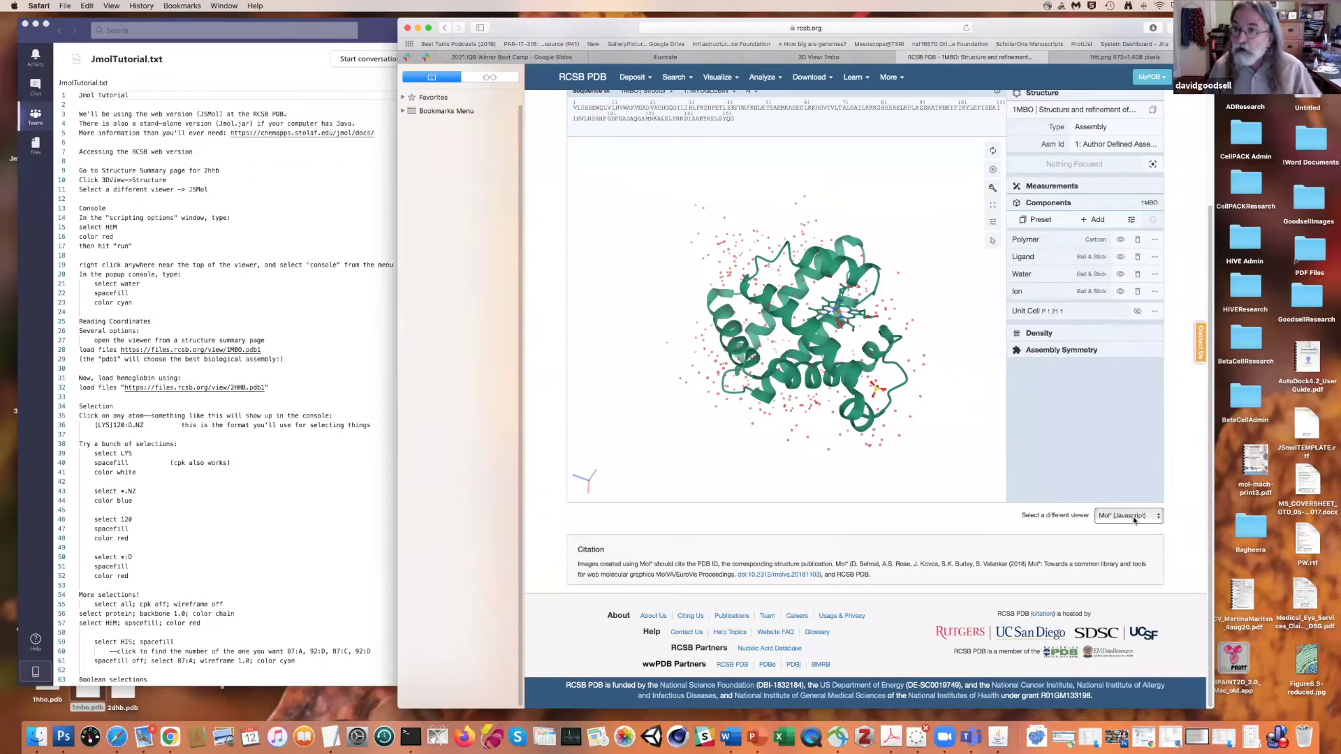
pyautogui.click(1159, 517)
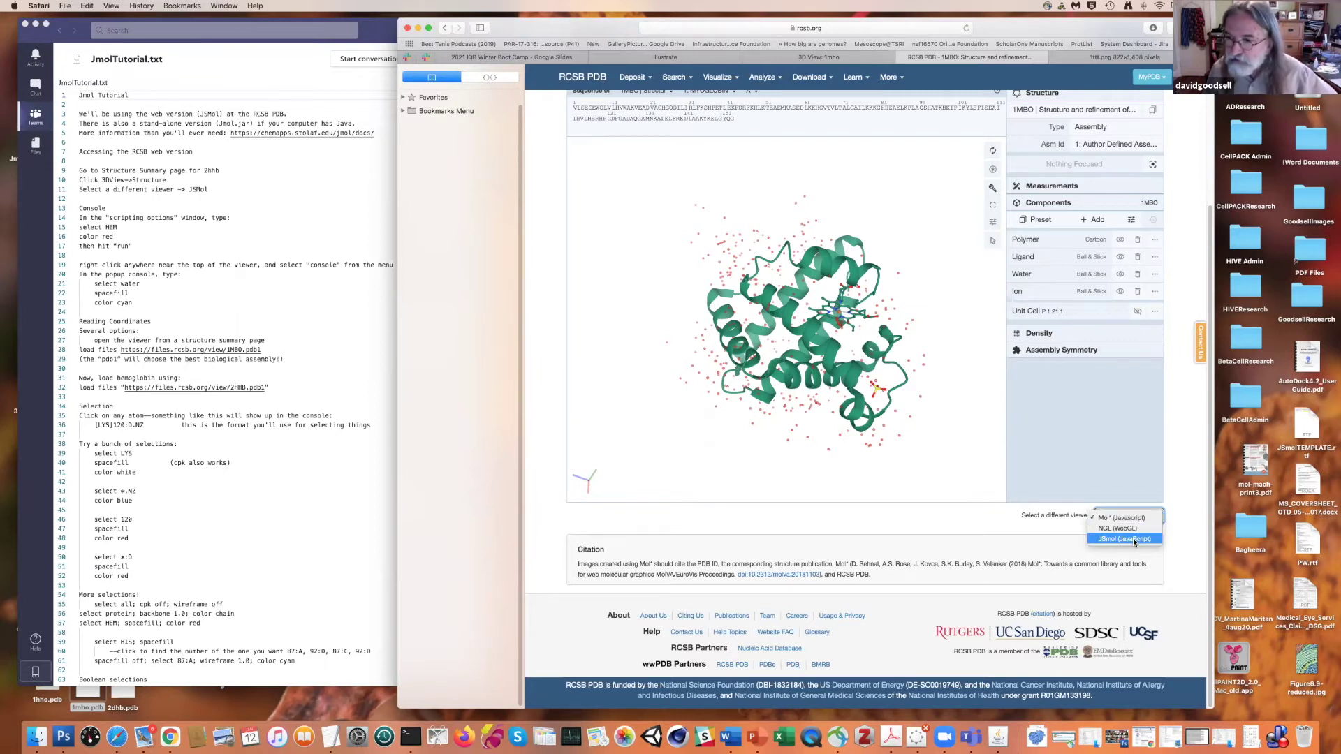
pyautogui.click(1133, 539)
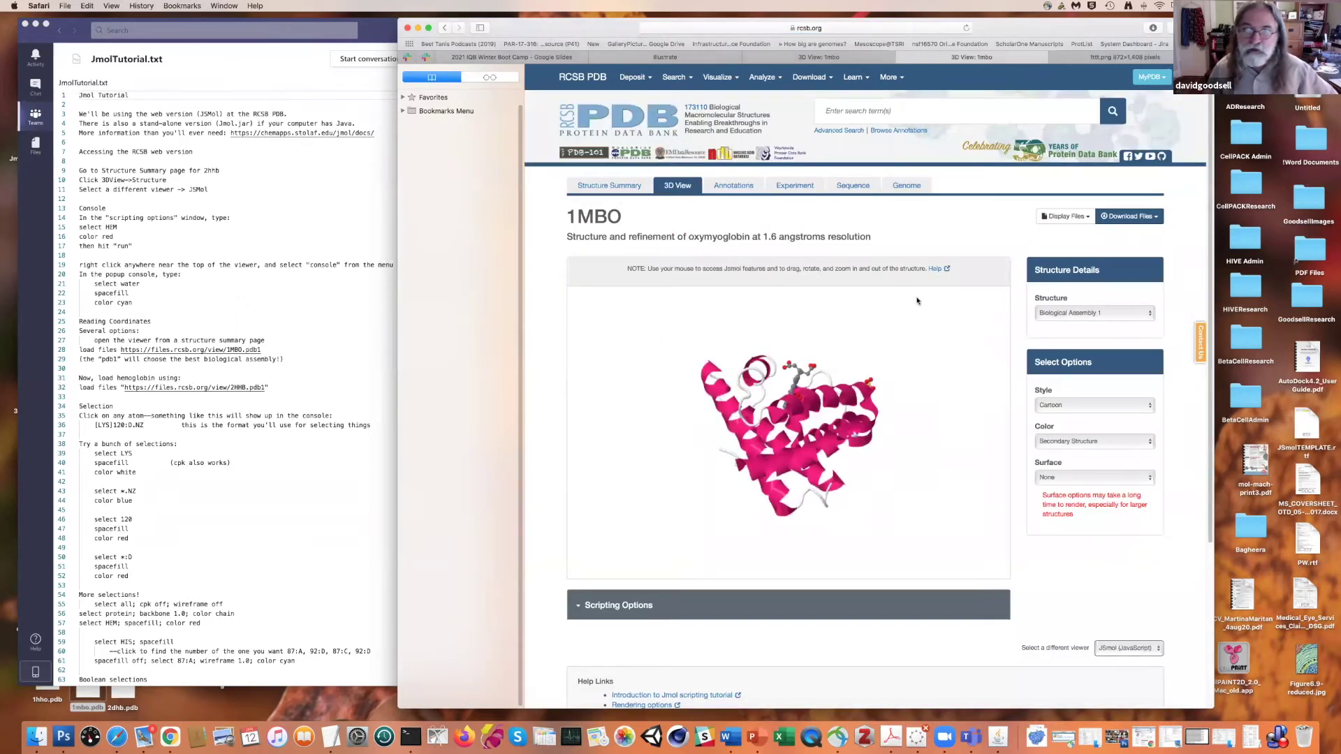
pyautogui.moveTo(828, 463); pyautogui.dragTo(838, 433)
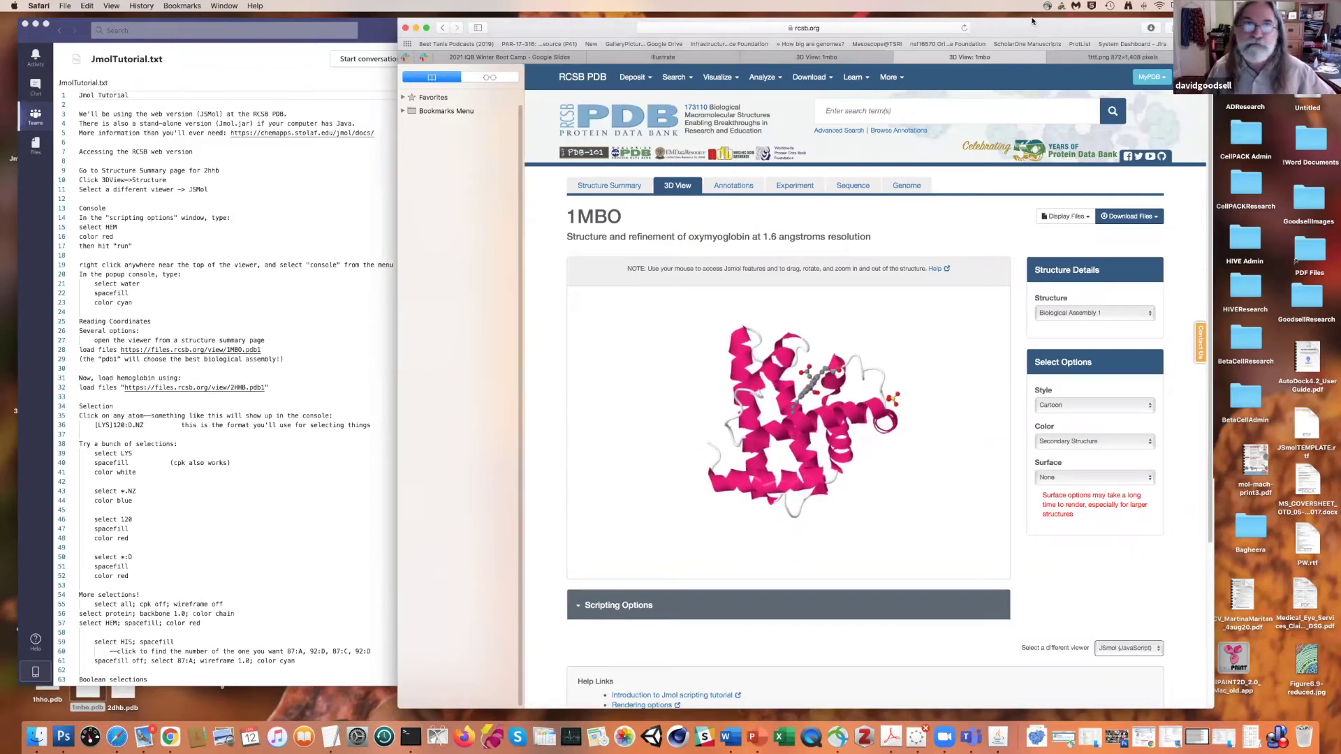
pyautogui.moveTo(1042, 29); pyautogui.dragTo(1033, 29)
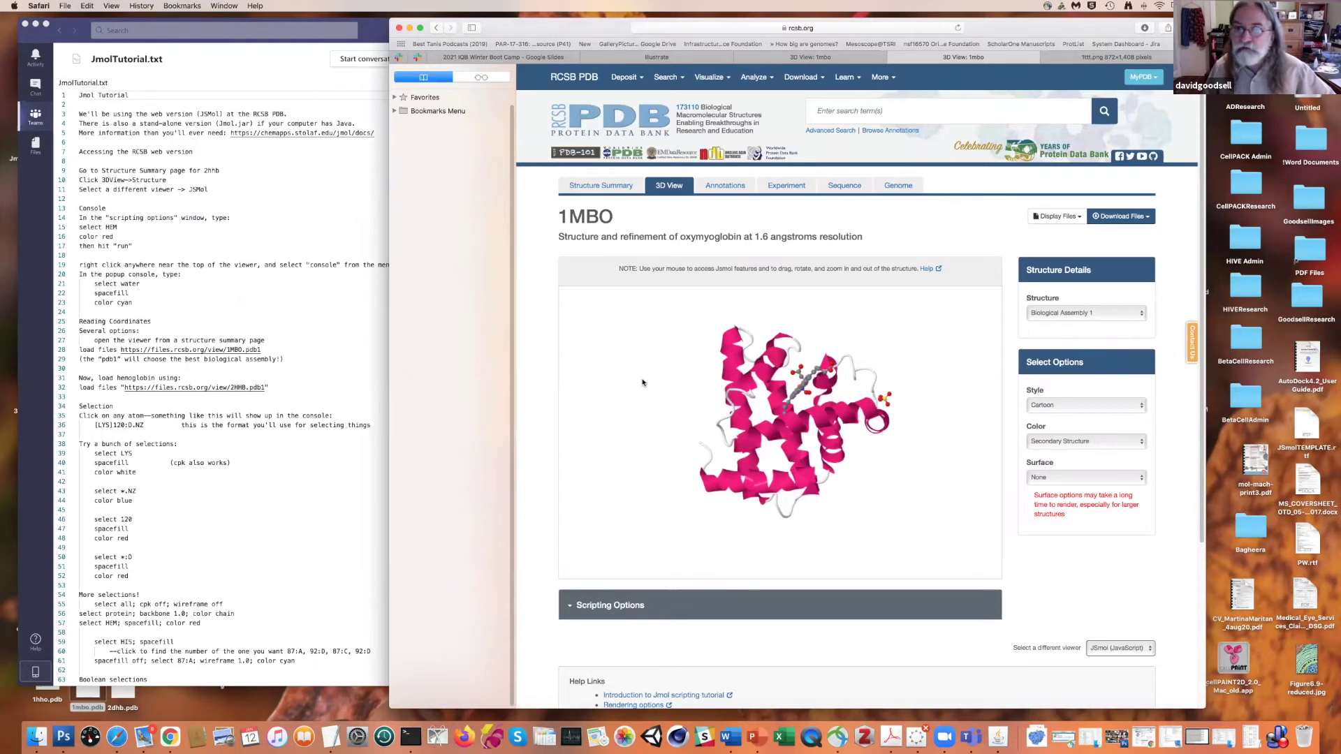
# - Open the JSmol console for the 1MBO structure
pyautogui.rightClick(891, 327)
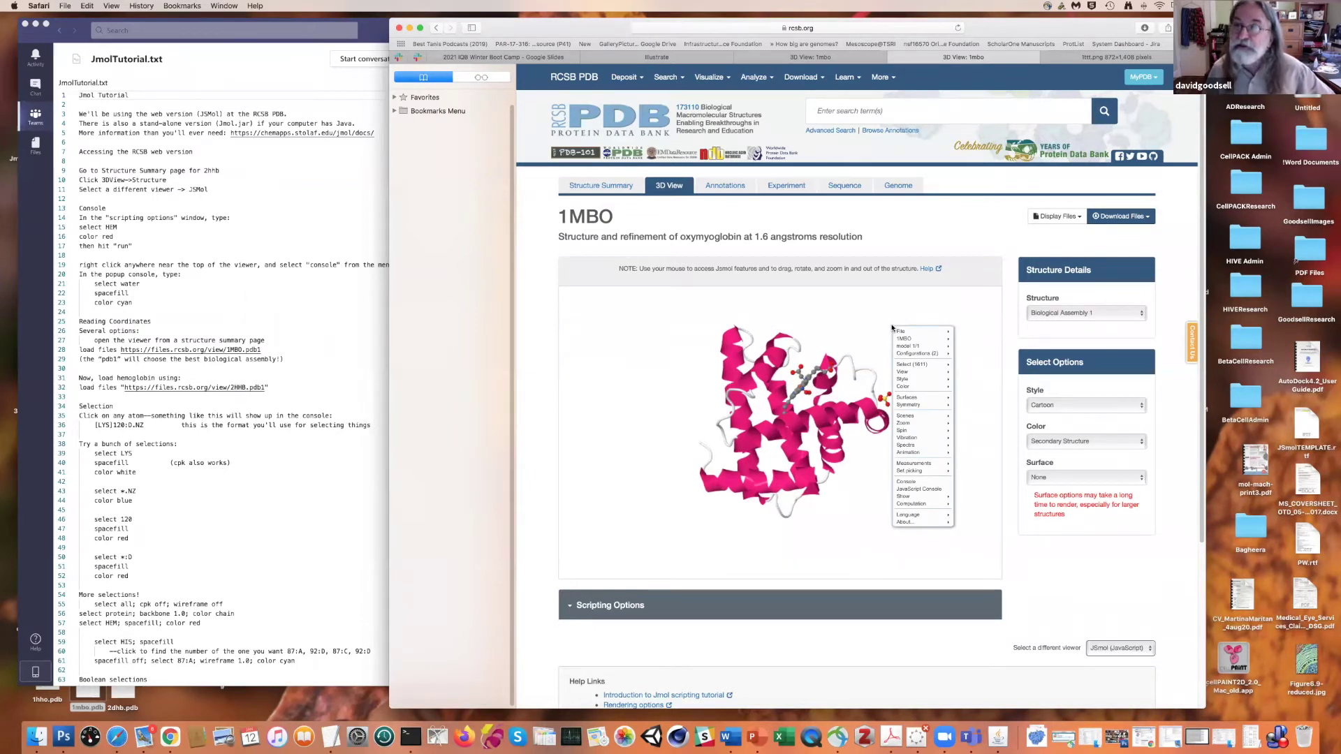
pyautogui.rightClick(869, 537)
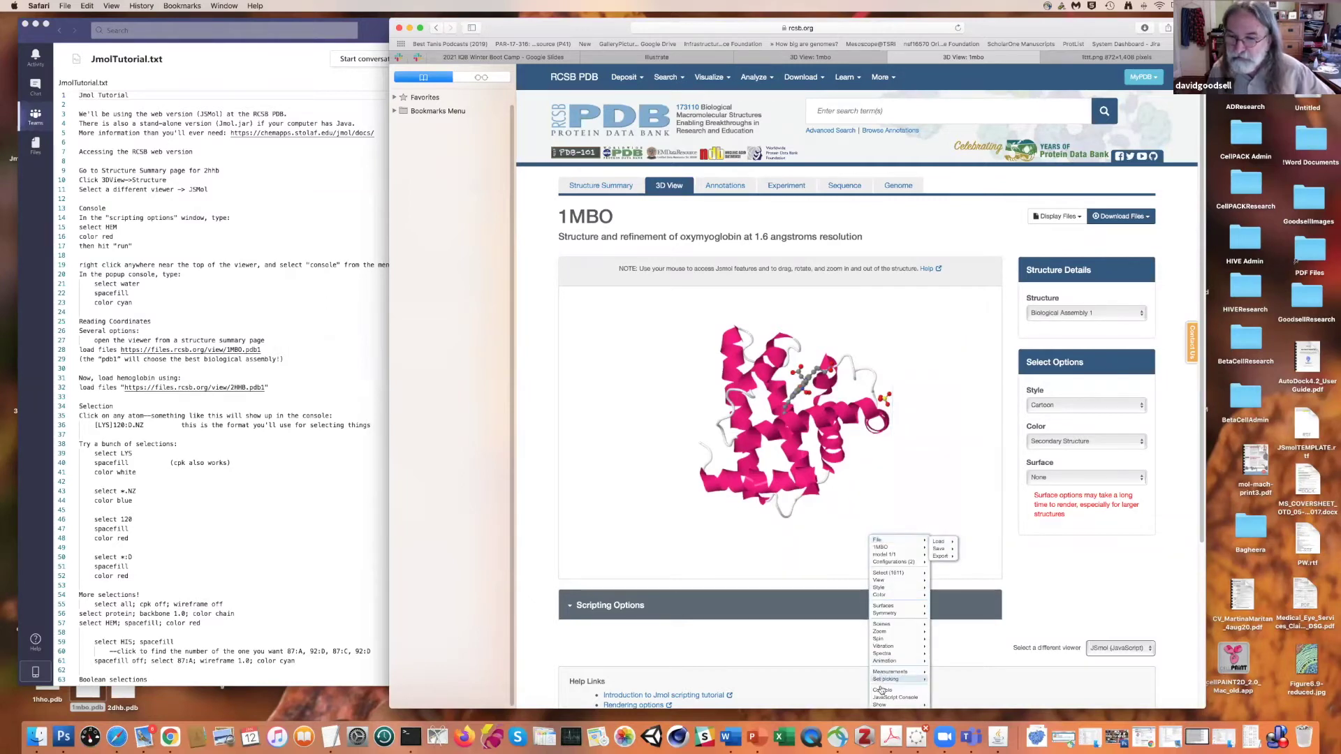
pyautogui.rightClick(896, 308)
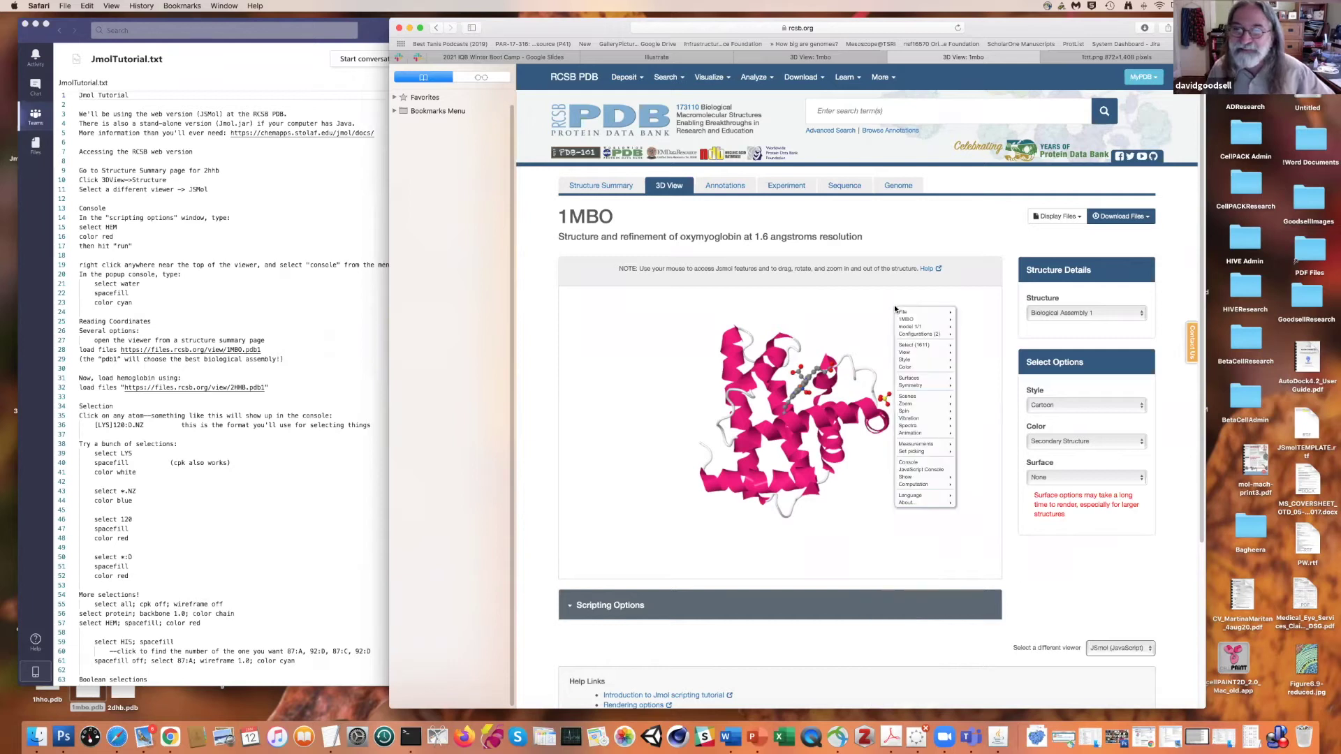
pyautogui.click(908, 462)
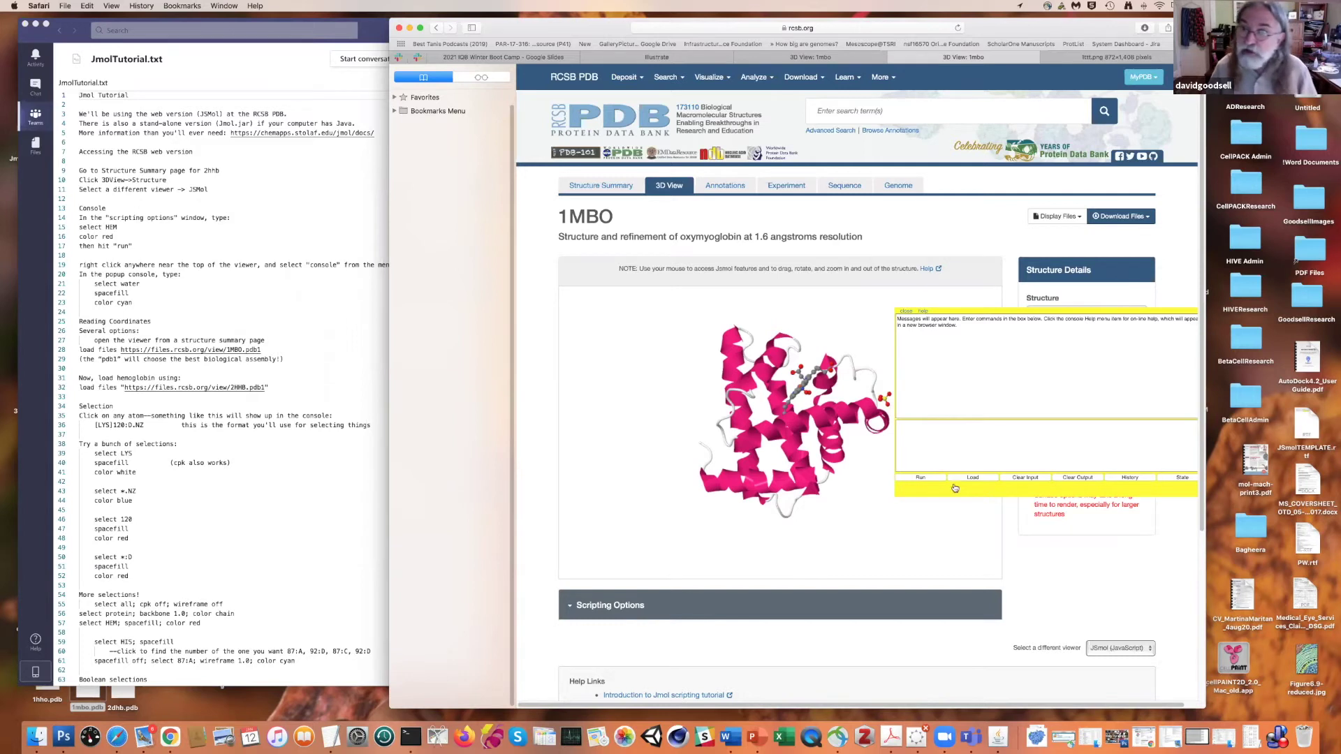
# - Run "select water" in the JSmol console to select the water atoms of 1MBO
pyautogui.click(917, 435)
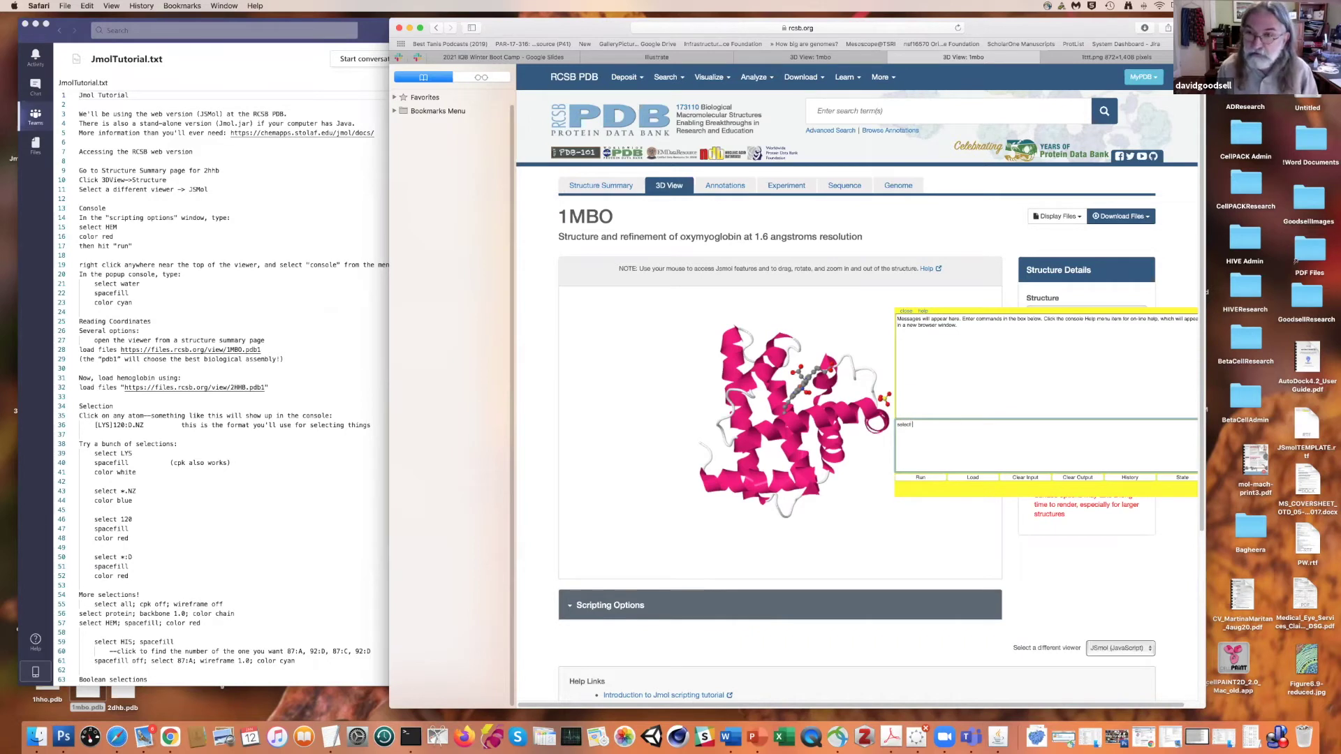
pyautogui.write('select water')
pyautogui.press('Return')
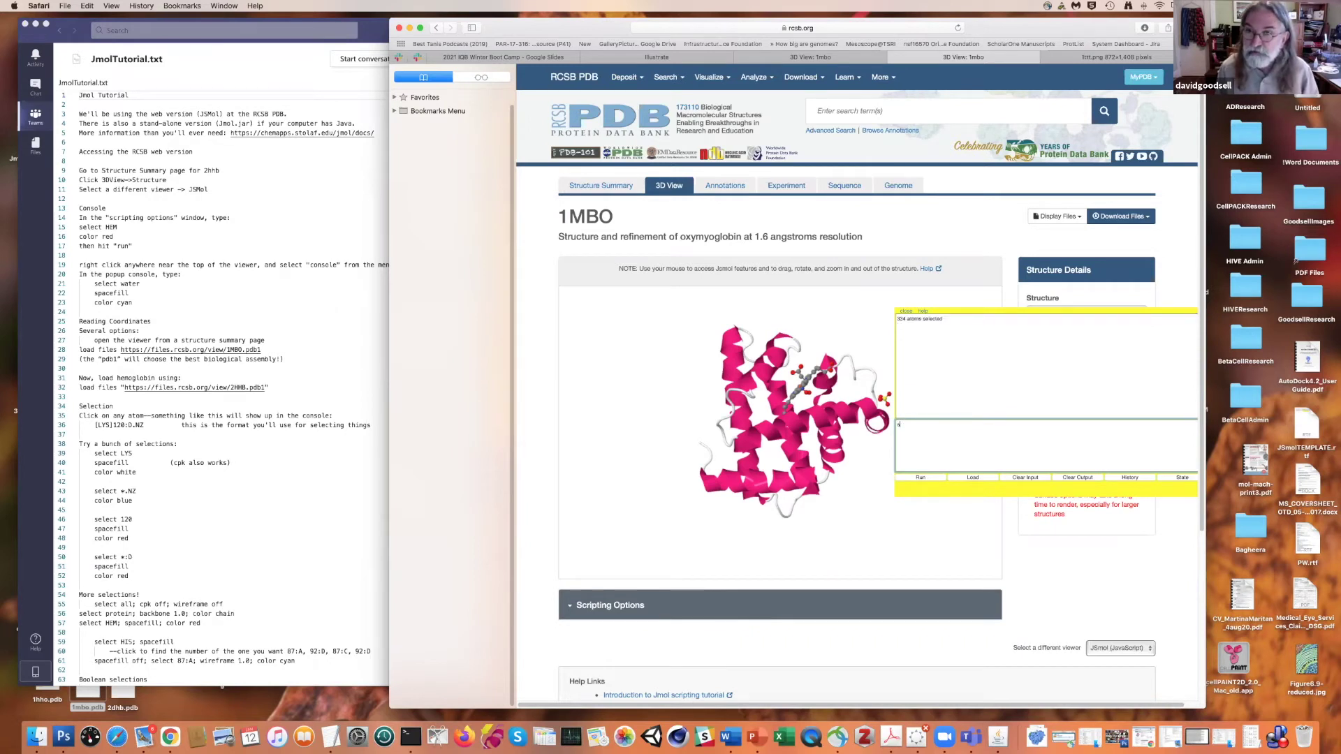
# - Display the selected water atoms of 1MBO as spacefill and color them green using console commands
pyautogui.press('Return')
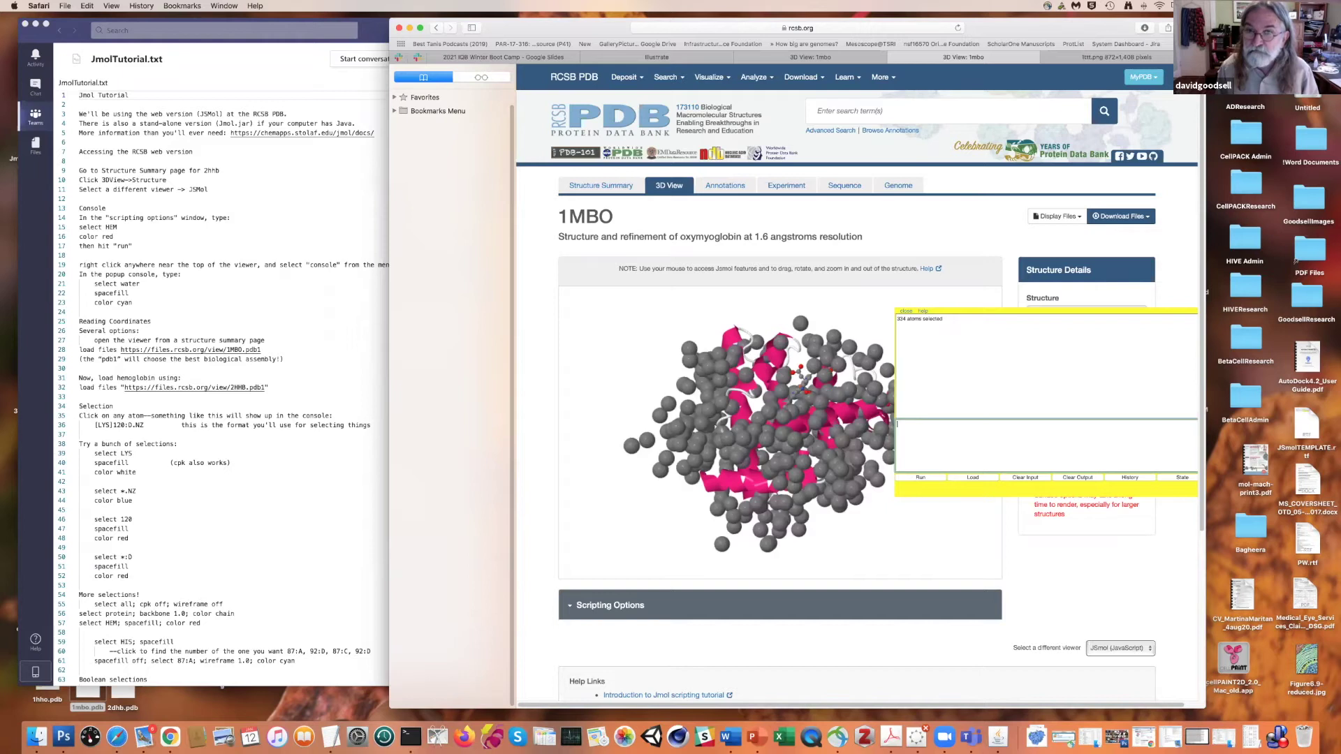
pyautogui.write('color gree')
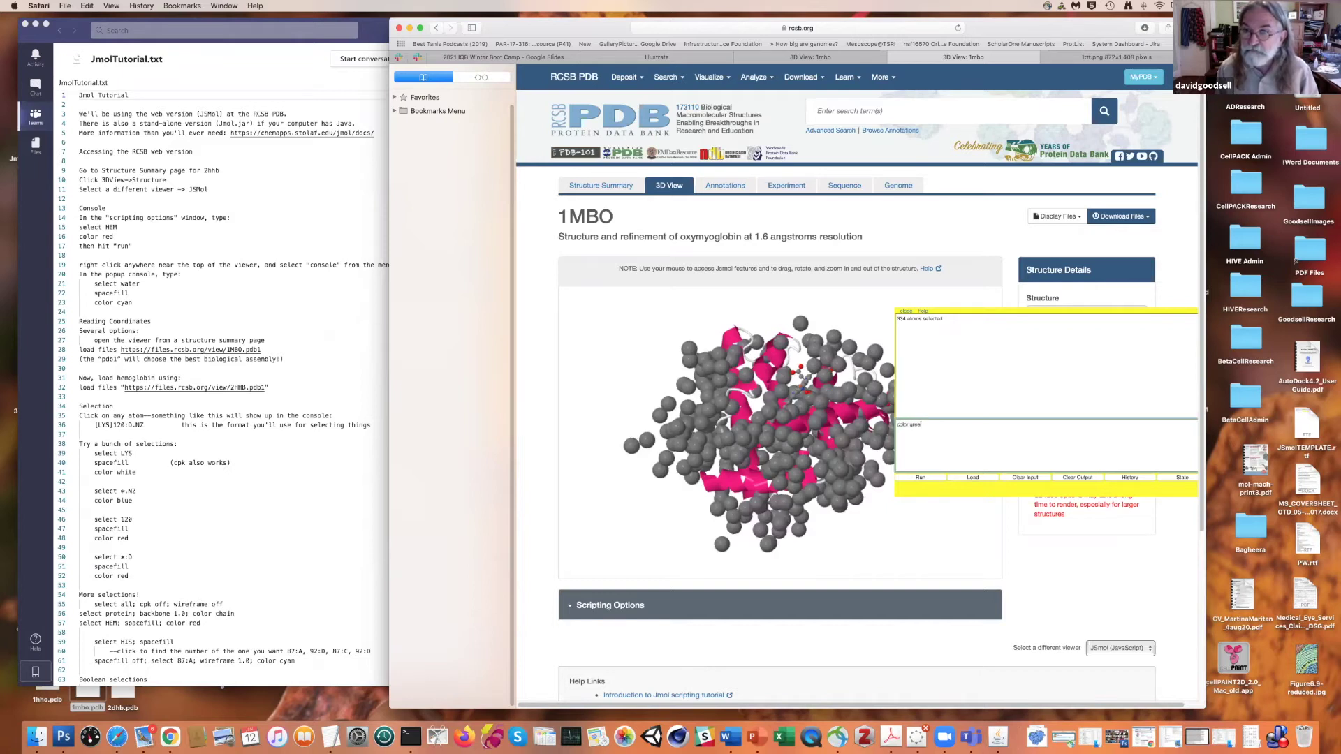
pyautogui.write('n')
pyautogui.press('Return')
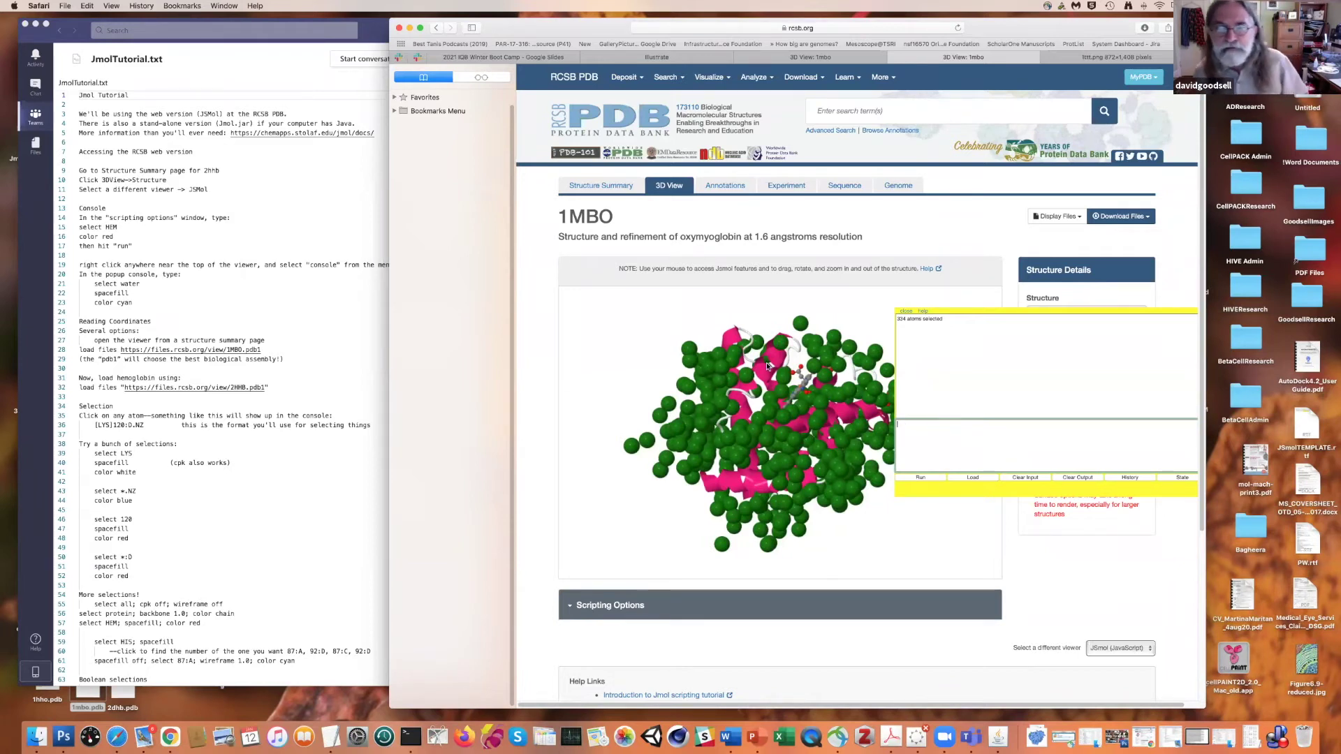
pyautogui.moveTo(745, 393); pyautogui.dragTo(758, 424)
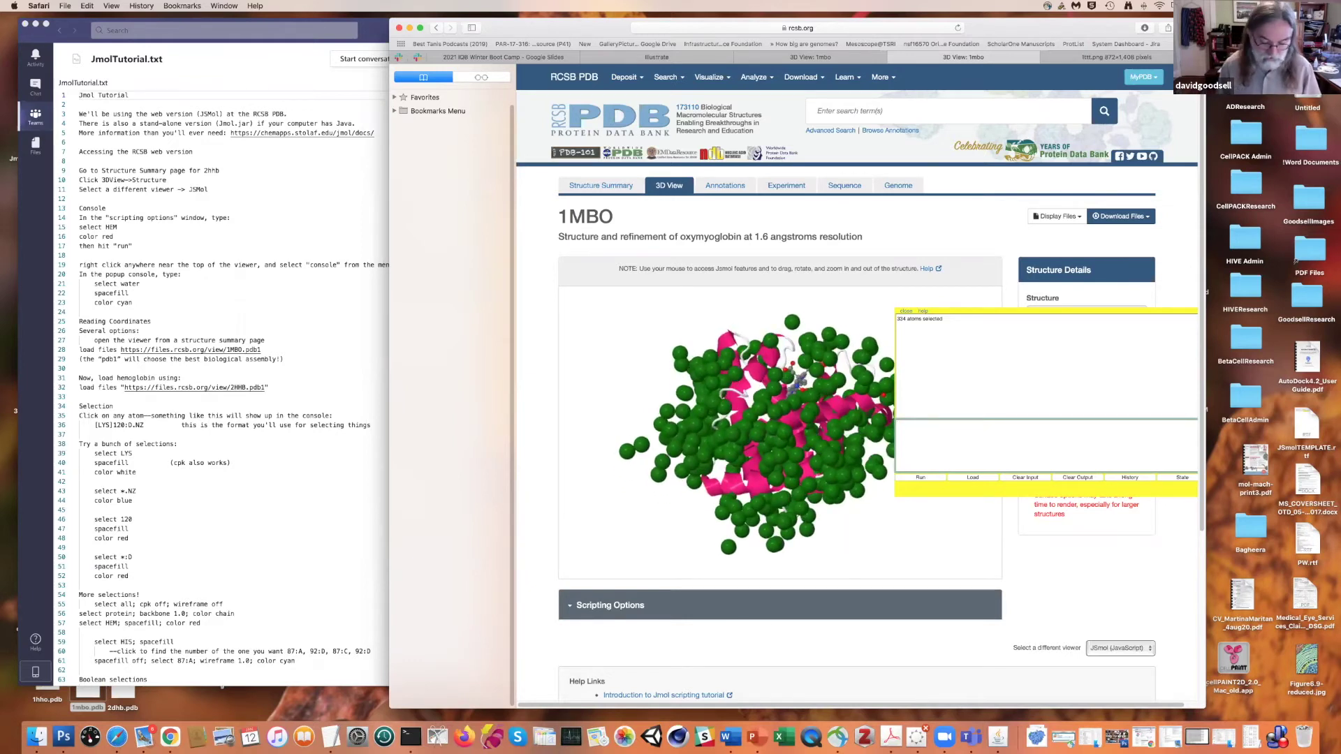
# - Select the protein, display it as spacefill, and color it by group with console commands
pyautogui.write('tein')
pyautogui.press('Return')
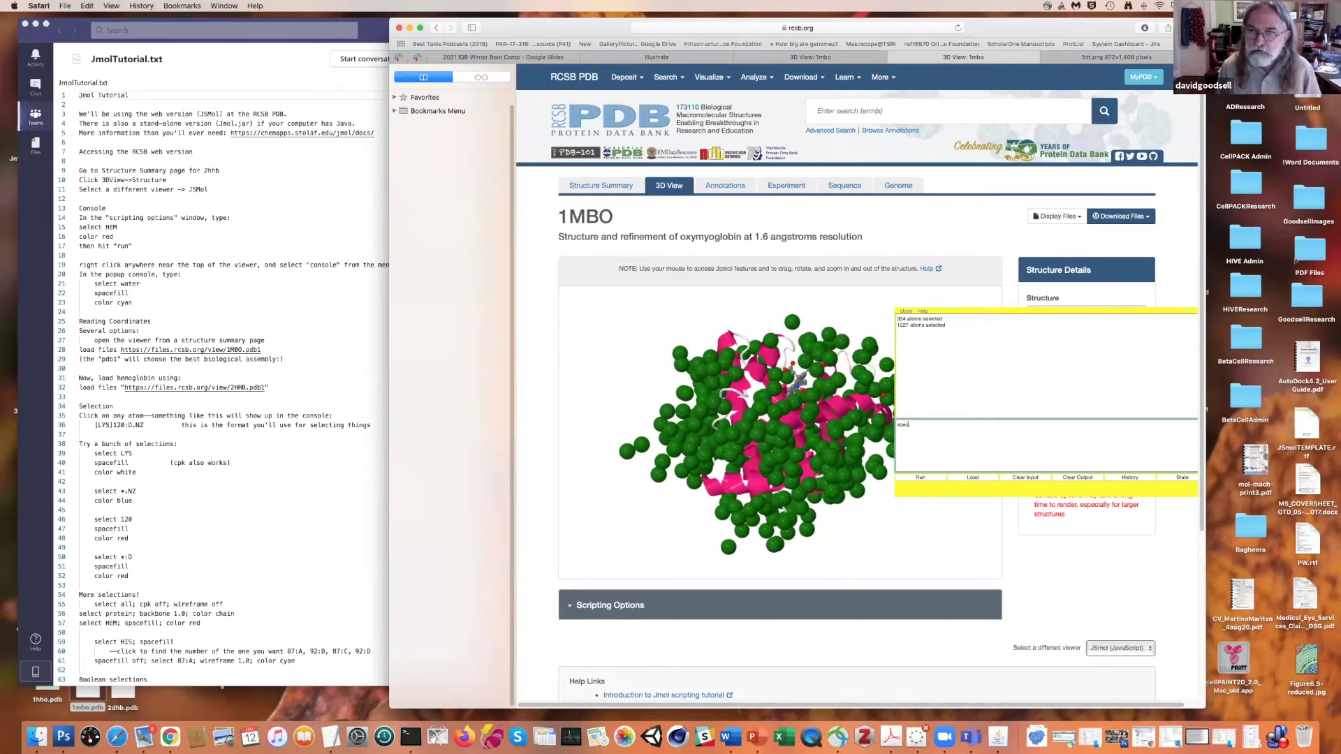
pyautogui.write('spacefill')
pyautogui.press('Return')
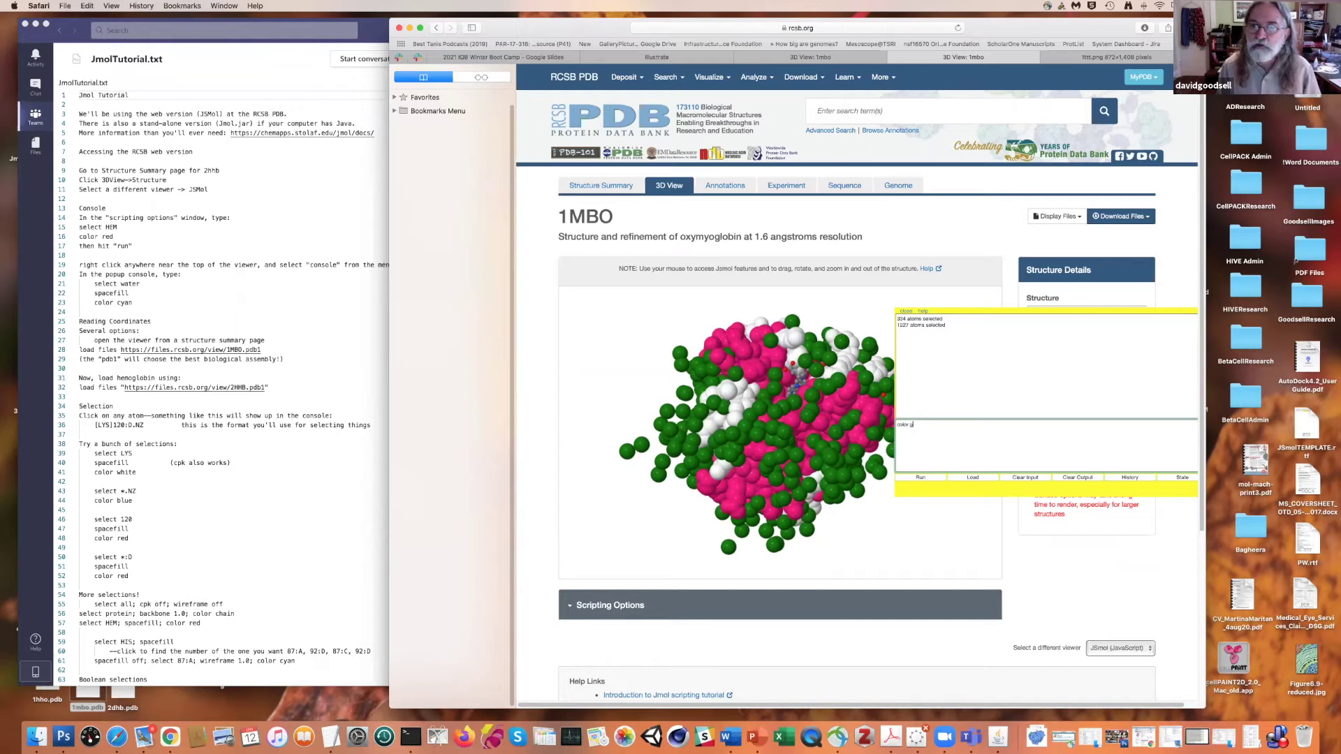
pyautogui.press('BackSpace')
pyautogui.press('BackSpace')
pyautogui.press('BackSpace')
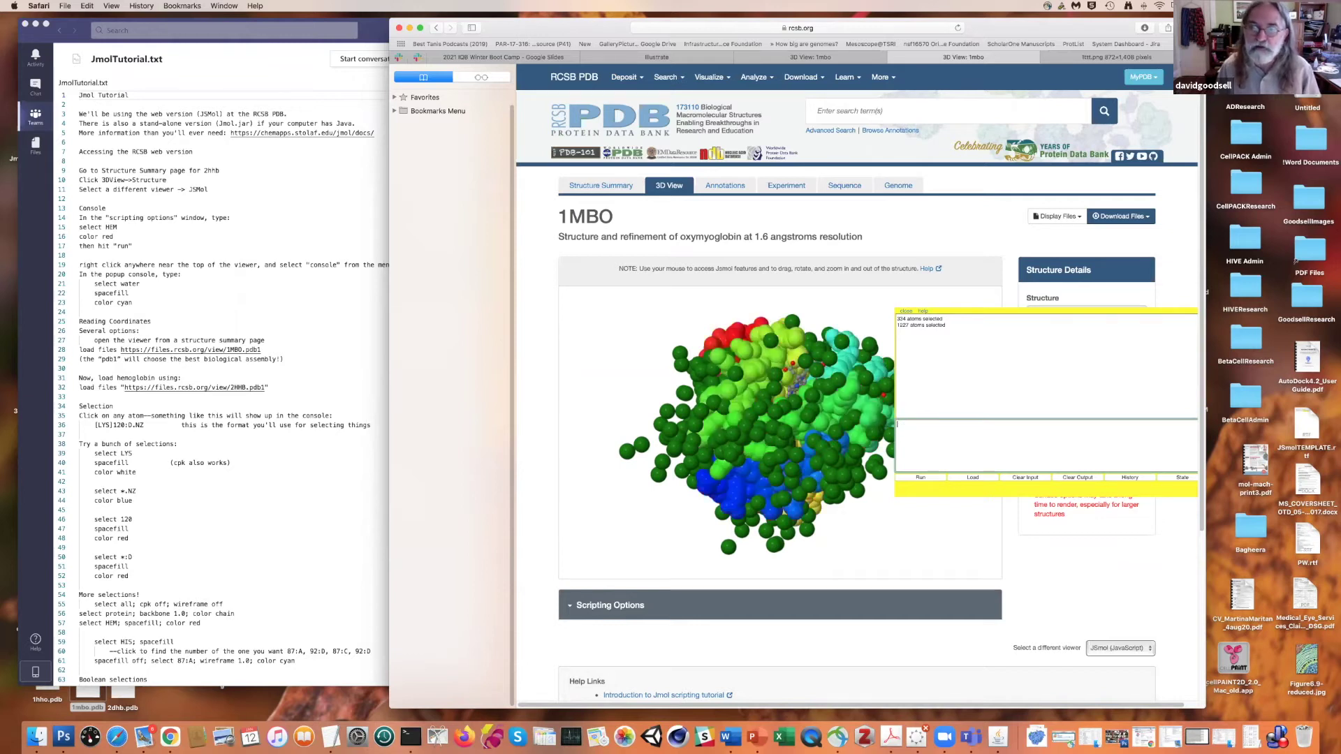
# - Select HEM in the console and color the heme group magenta
pyautogui.moveTo(773, 401); pyautogui.dragTo(913, 452)
pyautogui.write('se')
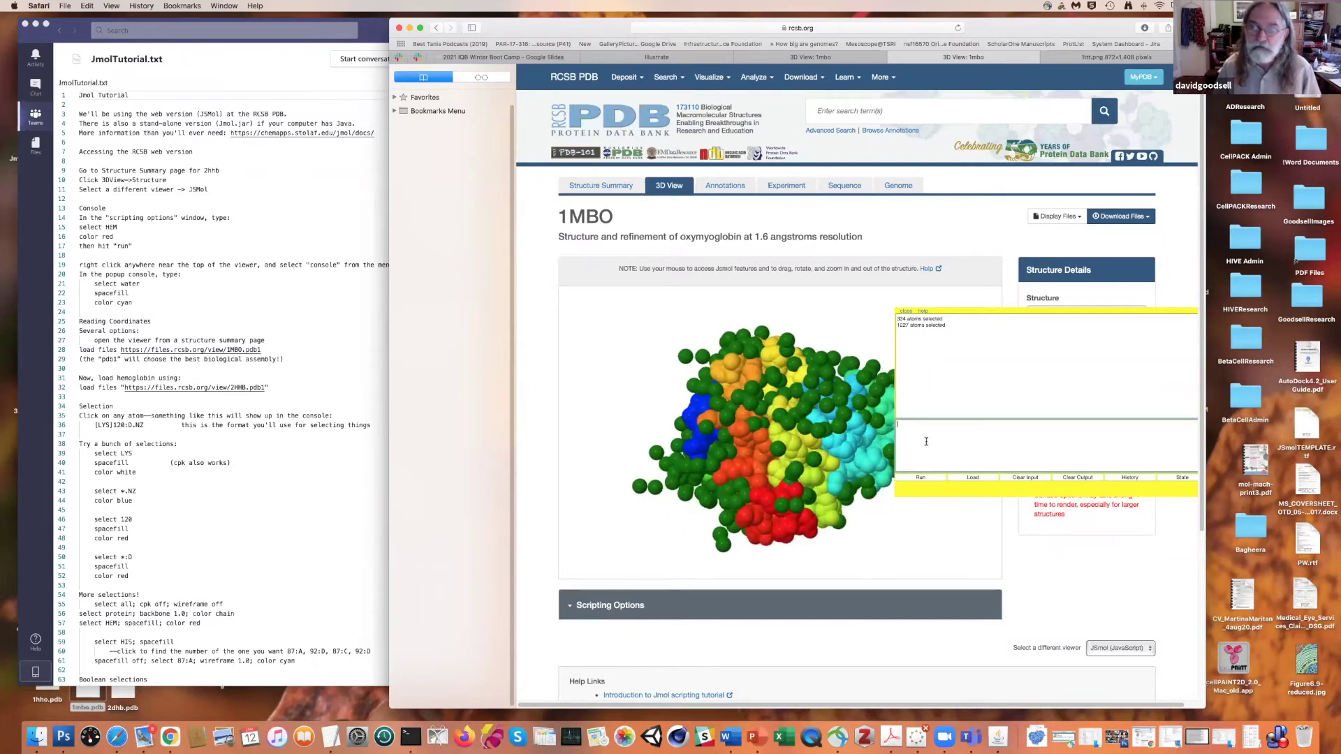
pyautogui.write('lect HEM')
pyautogui.press('Return')
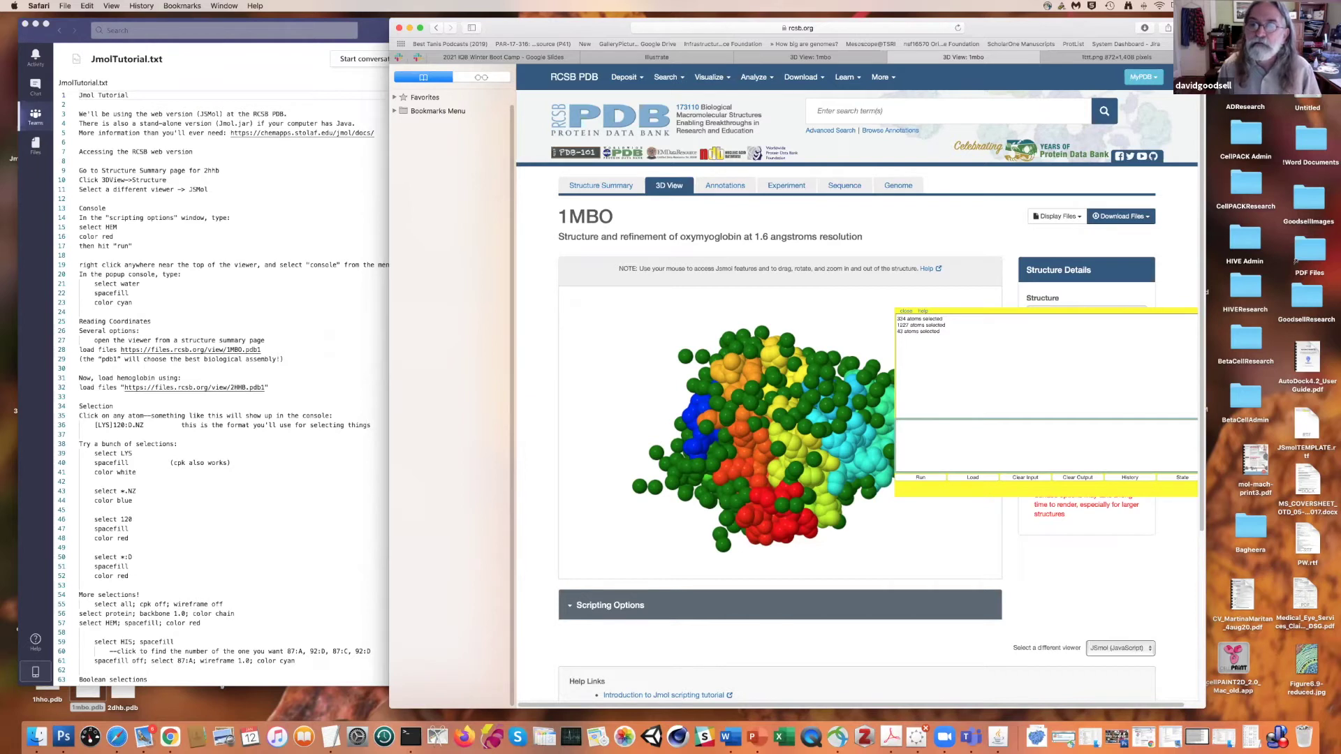
pyautogui.write('color re')
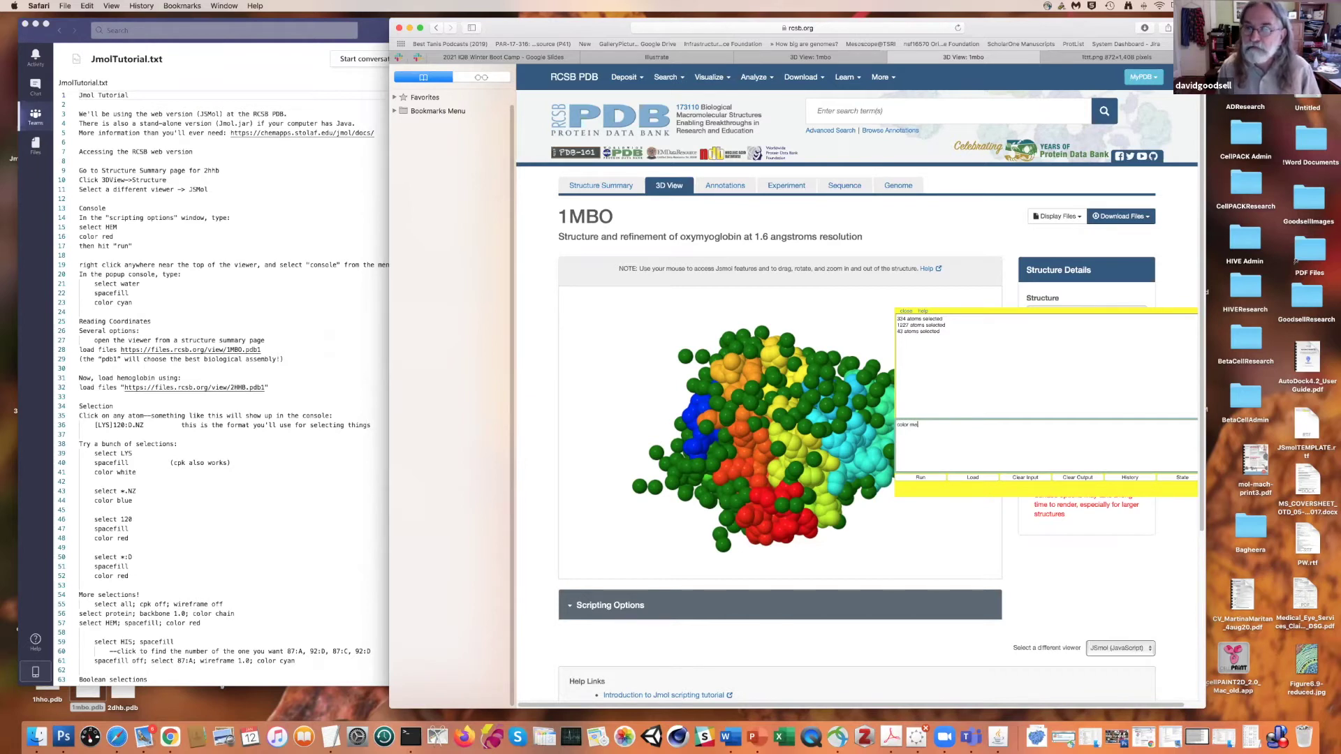
pyautogui.press('Return')
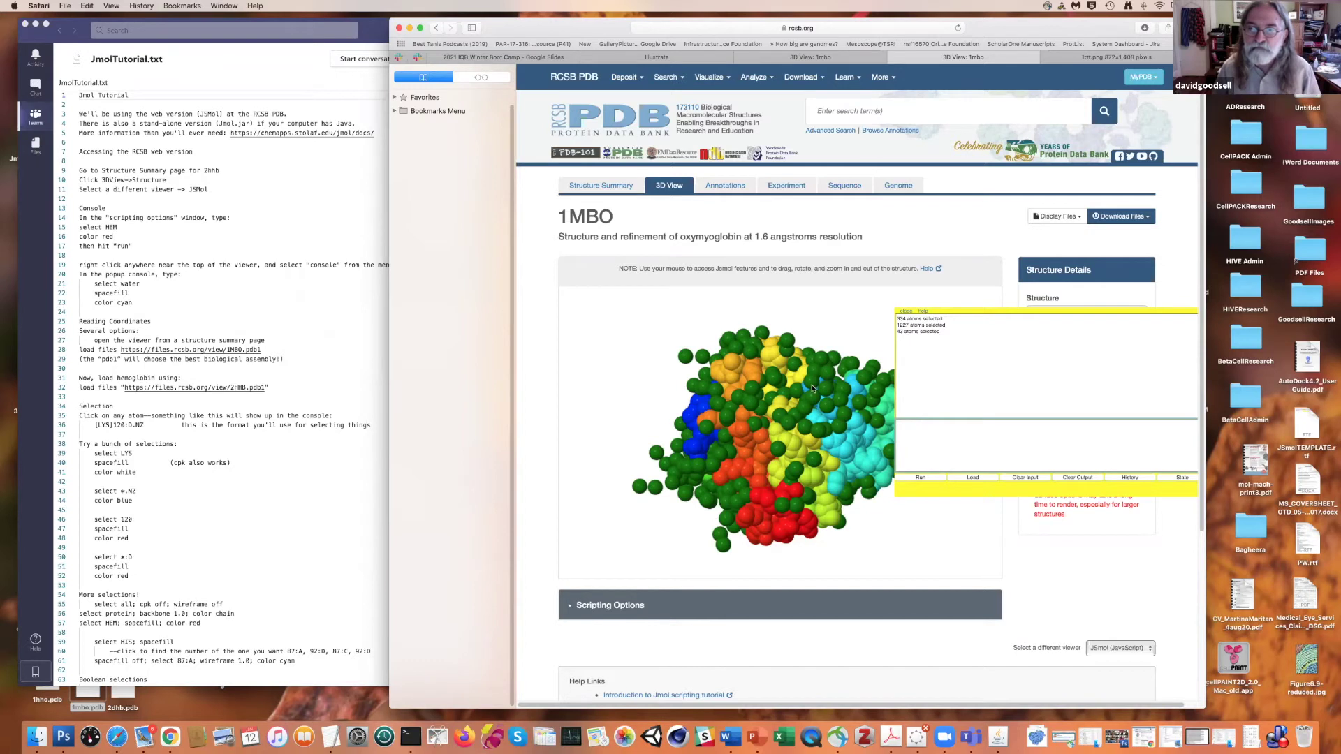
pyautogui.moveTo(761, 331); pyautogui.dragTo(850, 422)
# - Select the water atoms and turn their spacefill display off
pyautogui.click(945, 435)
pyautogui.write('select water')
pyautogui.press('Return')
pyautogui.write('spacefill o')
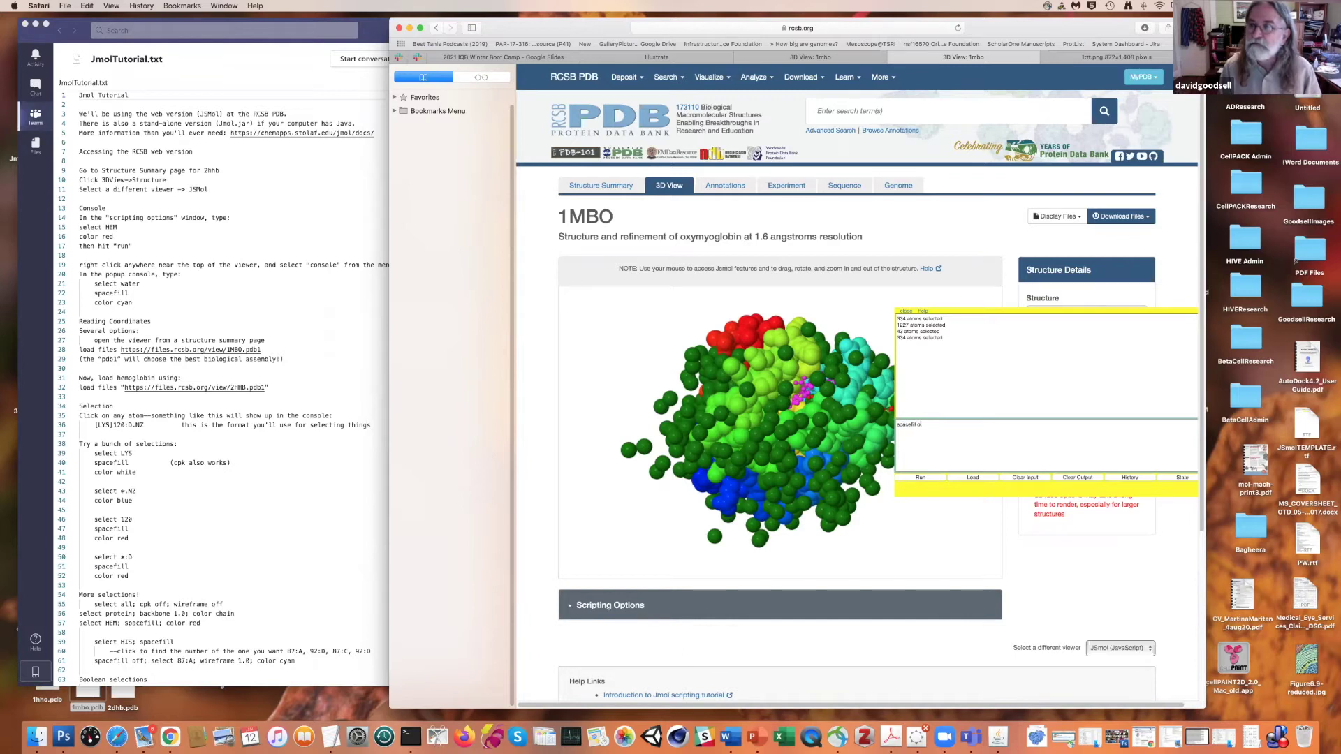
pyautogui.write('ff')
pyautogui.press('Return')
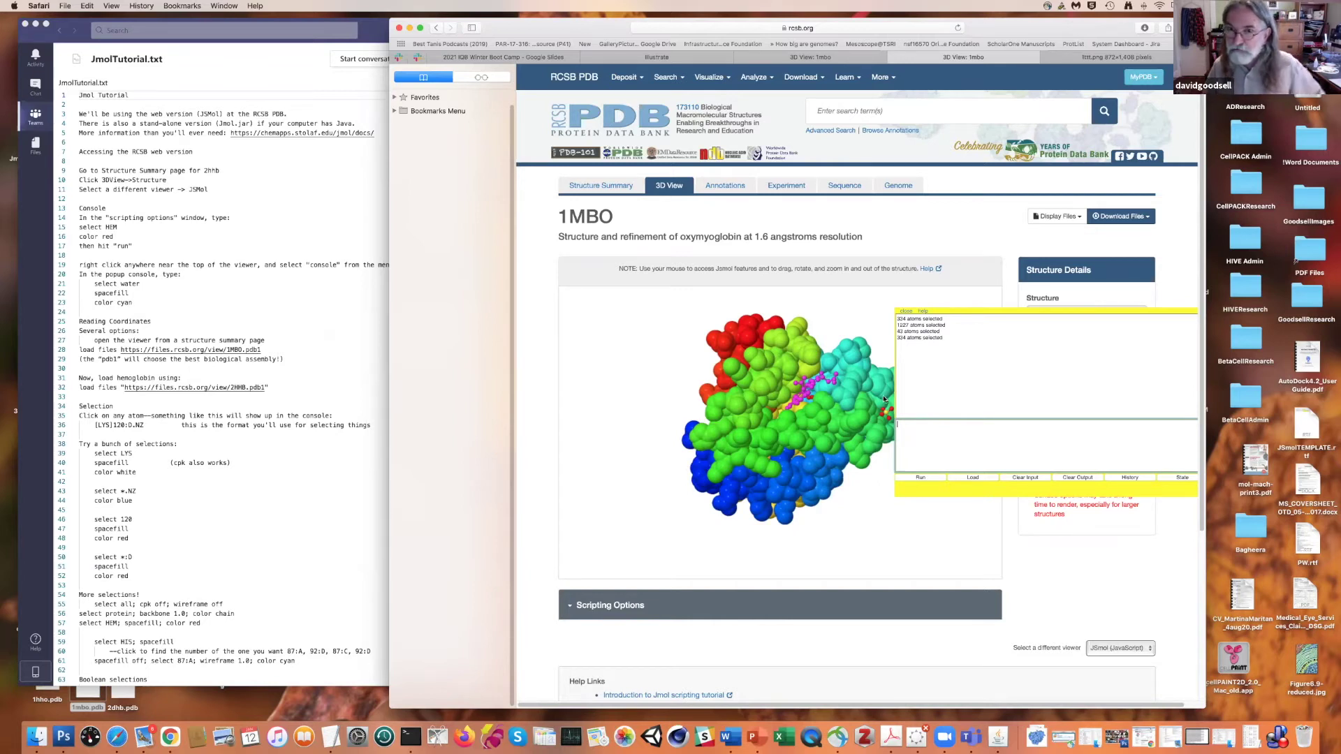
pyautogui.moveTo(808, 405)
pyautogui.mouseDown()
pyautogui.moveTo(761, 422)
pyautogui.moveTo(760, 382)
pyautogui.moveTo(782, 363)
pyautogui.moveTo(802, 404)
pyautogui.mouseUp()
pyautogui.moveTo(802, 404)
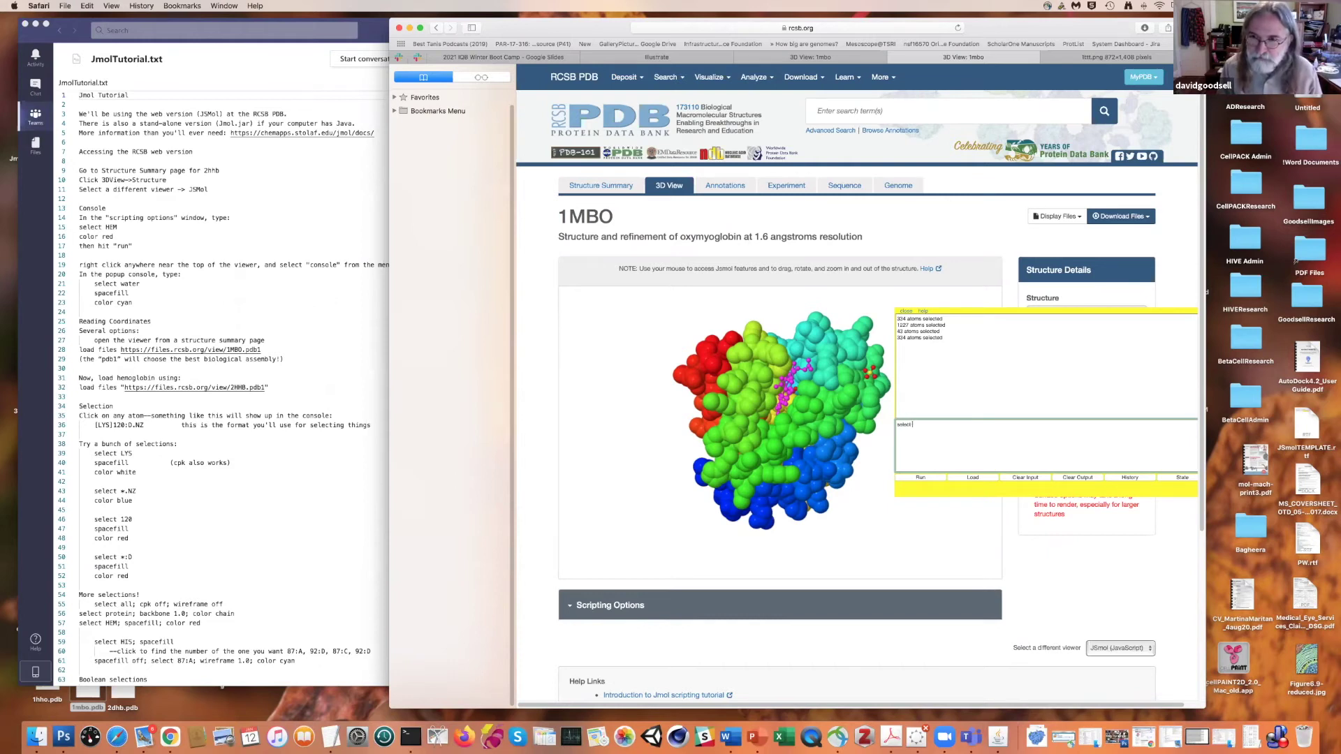
# - Select the protein and turn its spacefill display off
pyautogui.write('ein')
pyautogui.press('Return')
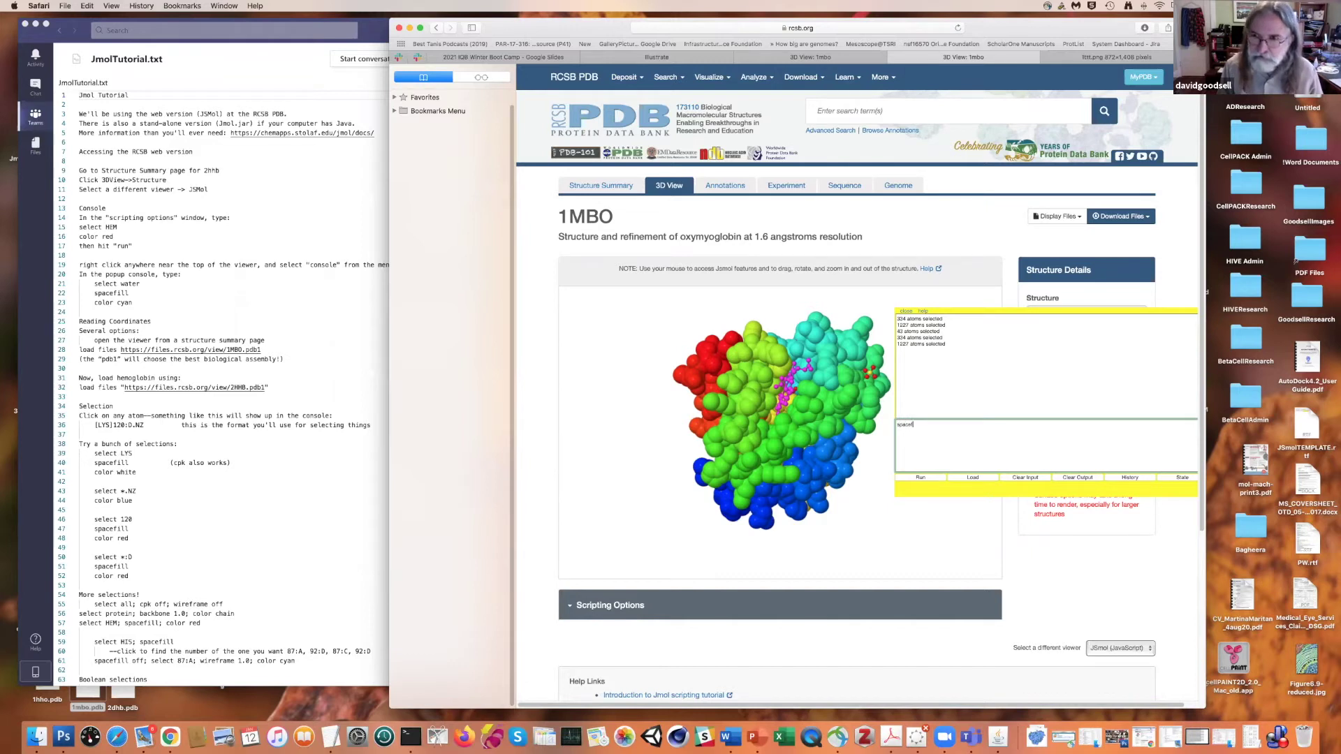
pyautogui.write('spacefill off')
pyautogui.press('Return')
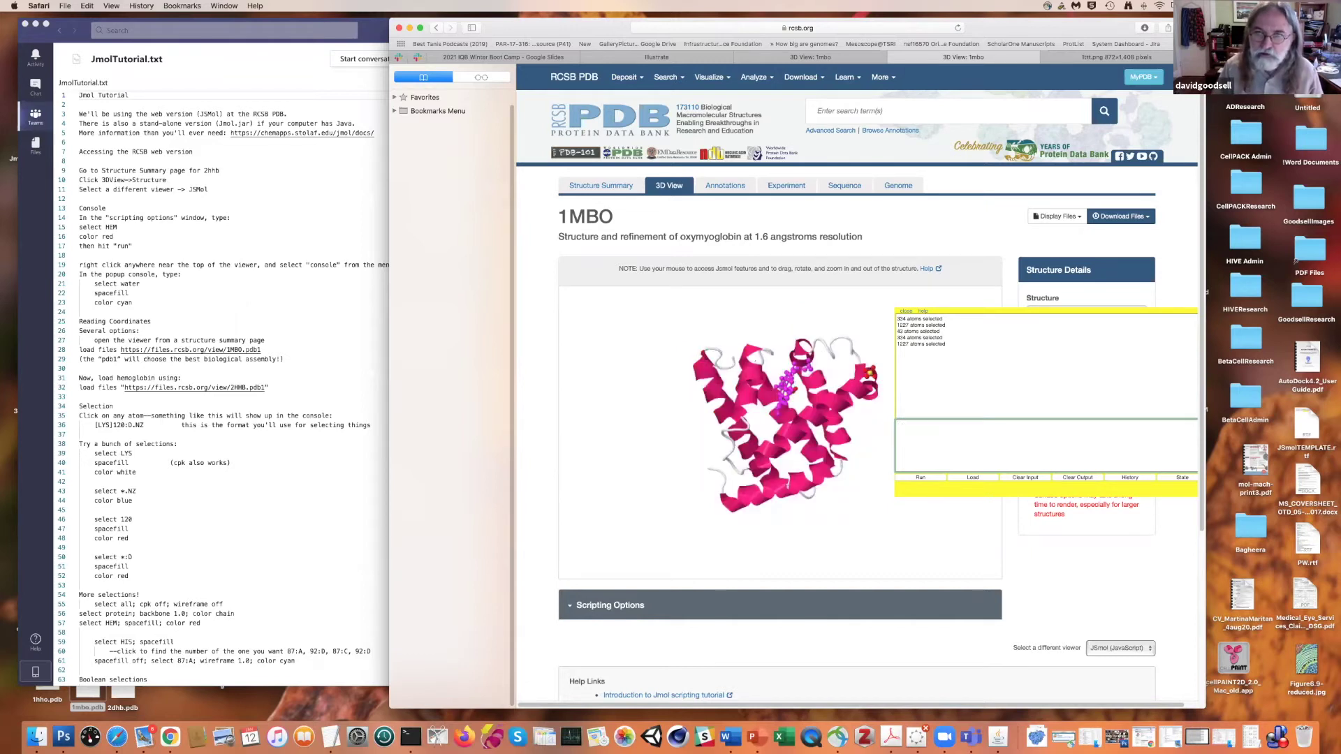
pyautogui.moveTo(794, 407)
pyautogui.mouseDown()
pyautogui.moveTo(754, 381)
pyautogui.moveTo(794, 407)
pyautogui.mouseUp()
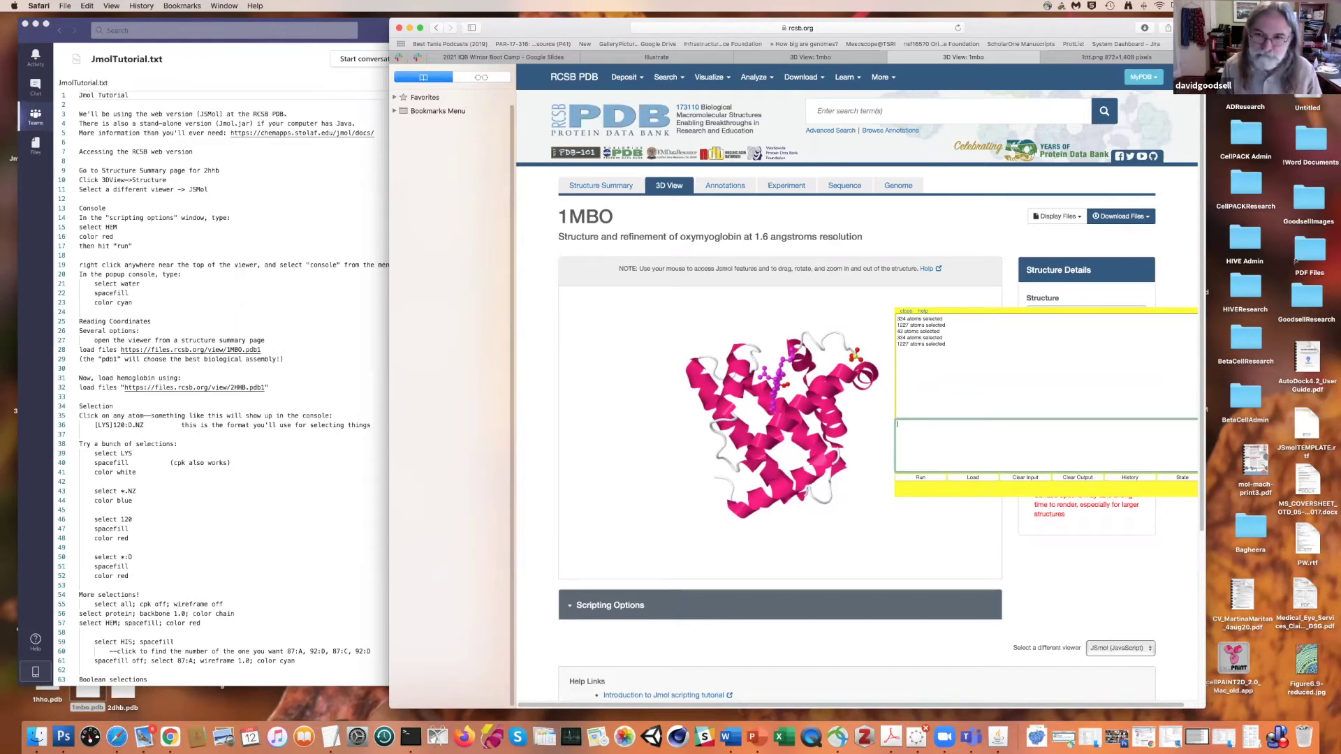
# - Select the protein, turn its cartoon off, and display it as a backbone with a value of 1.0
pyautogui.write('olor group')
pyautogui.press('Return')
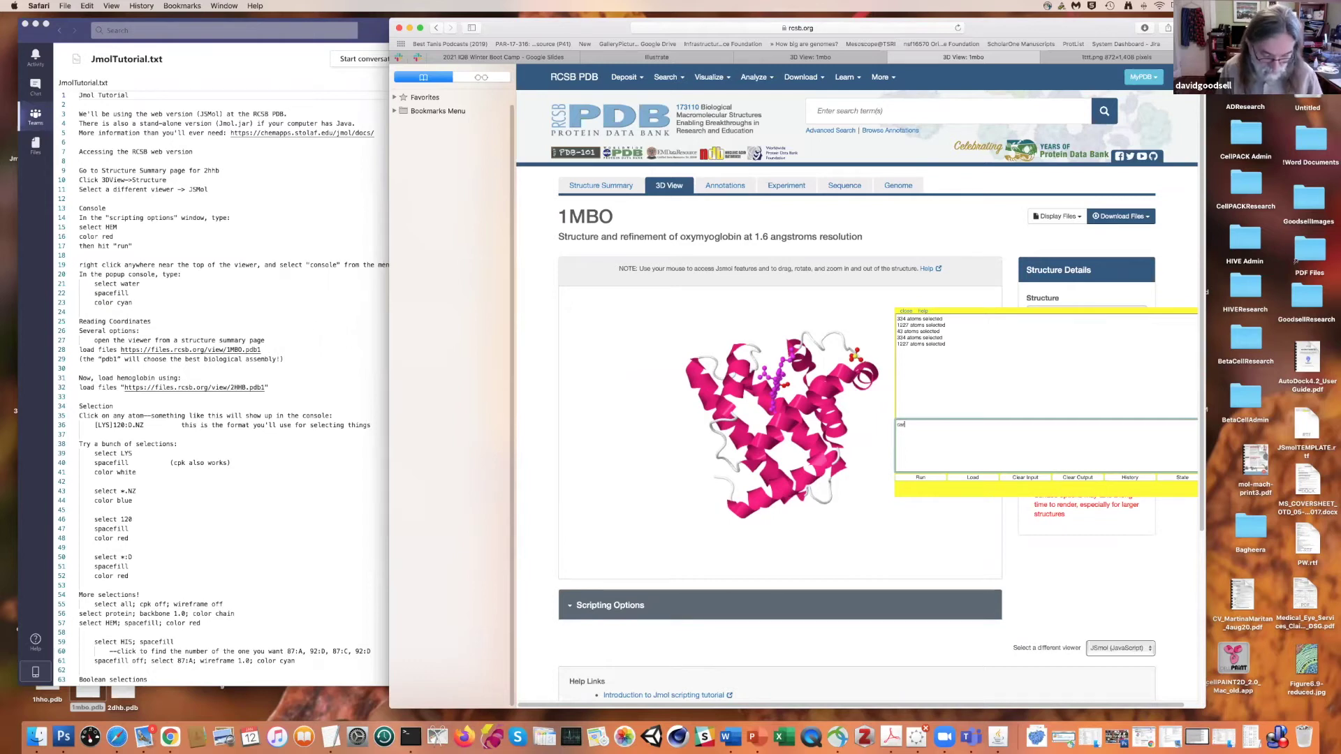
pyautogui.press('Return')
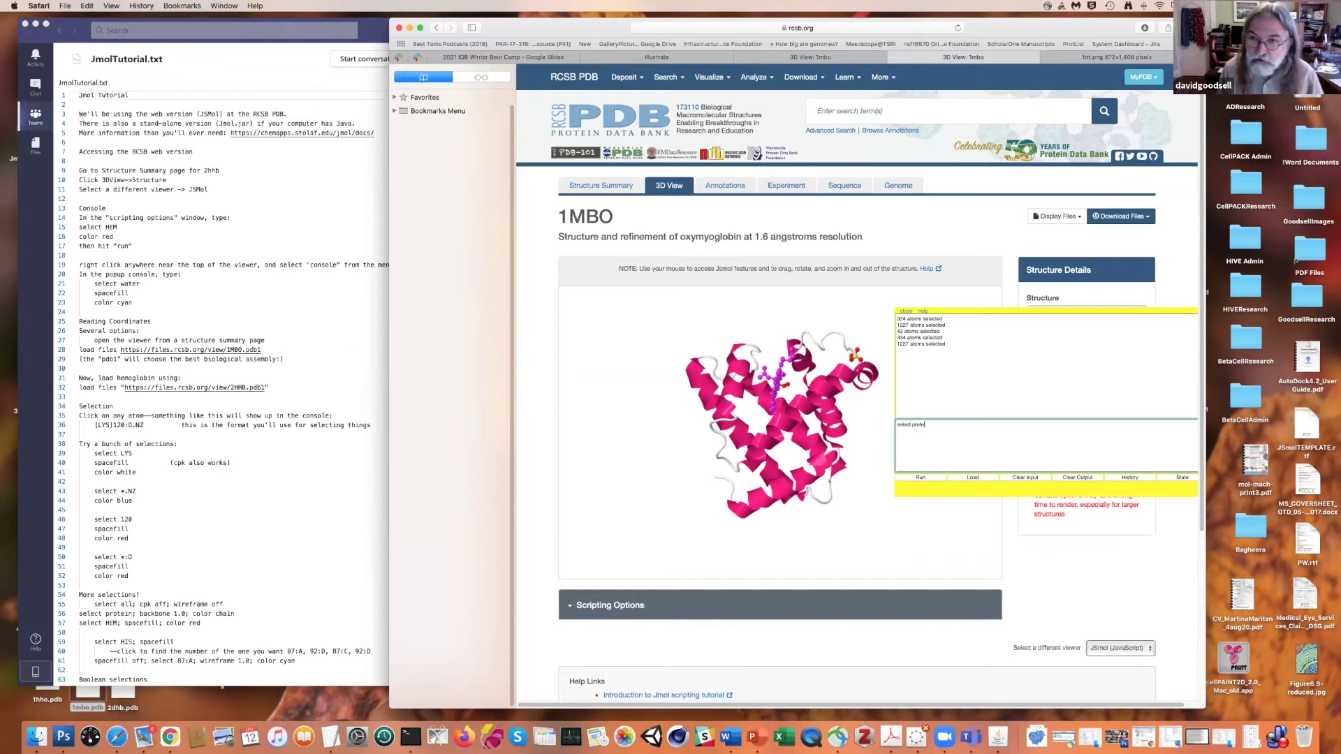
pyautogui.press('Return')
pyautogui.write('cartoon off')
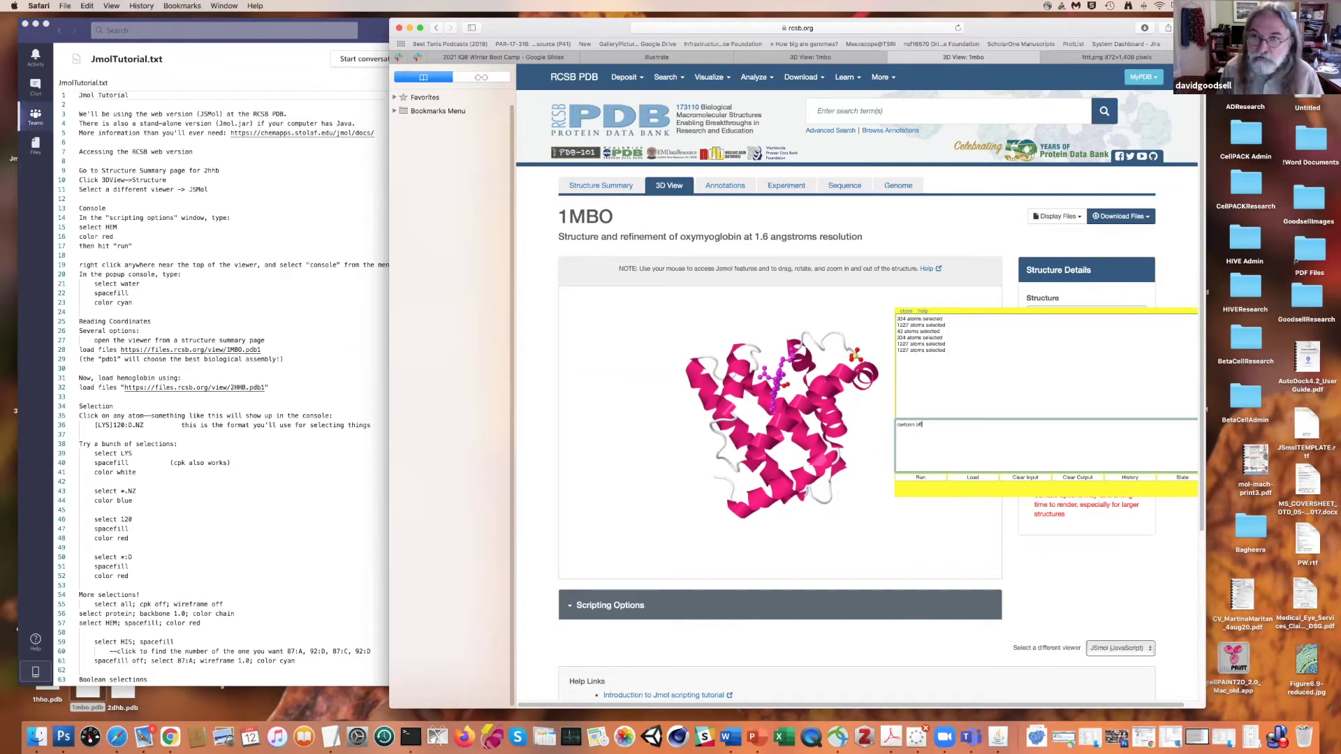
pyautogui.press('Return')
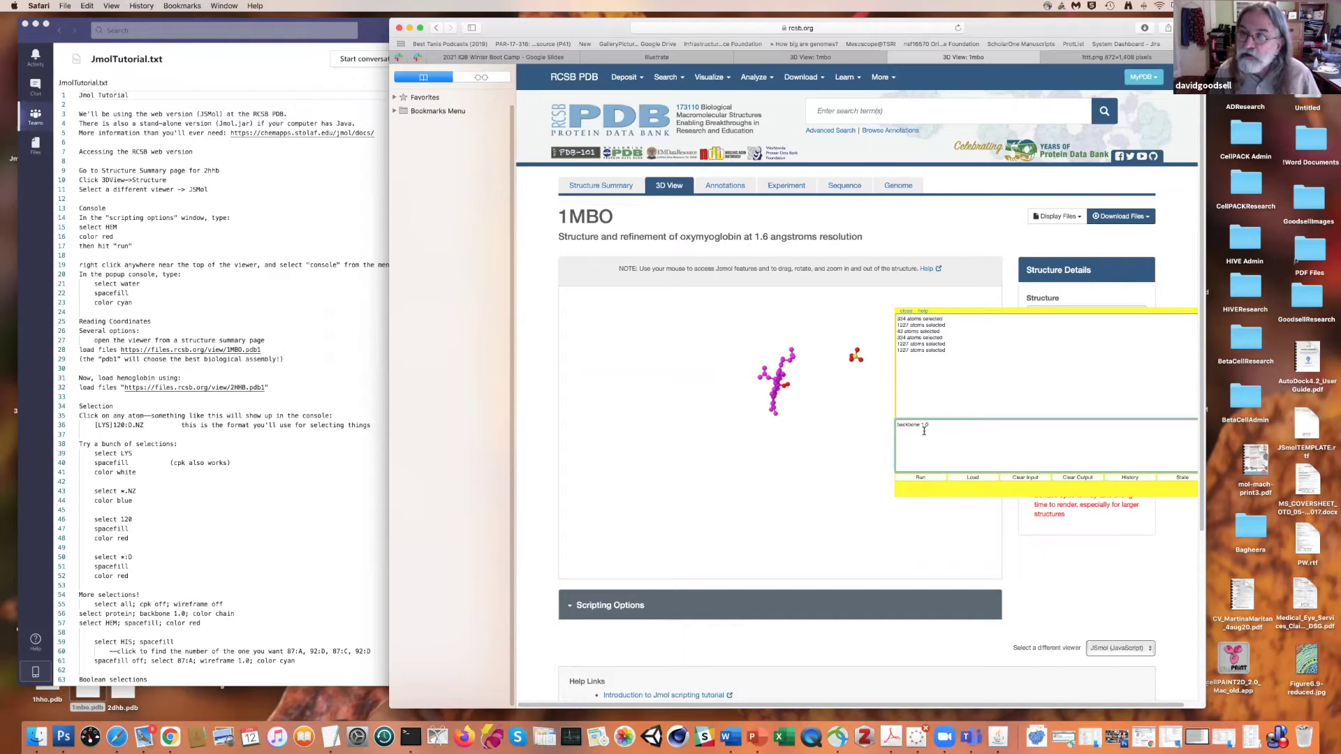
pyautogui.press('Return')
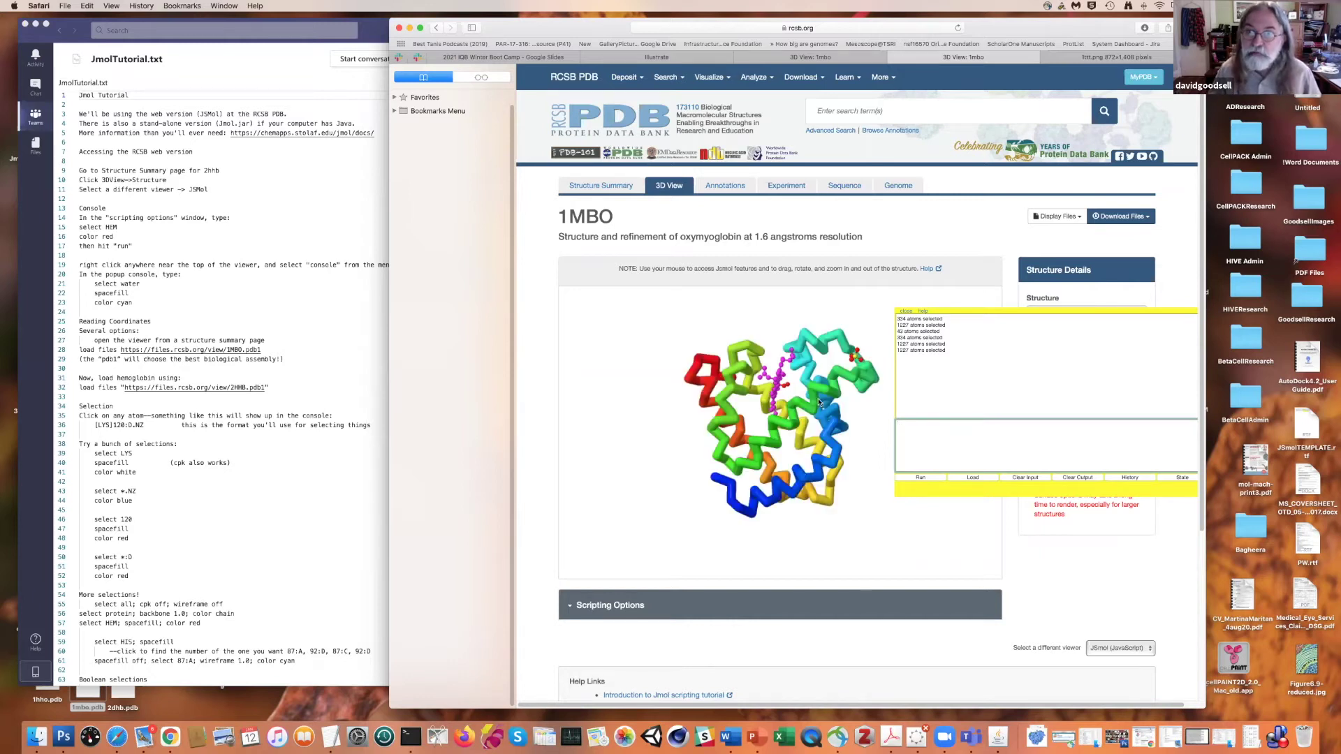
pyautogui.moveTo(814, 409)
pyautogui.mouseDown()
pyautogui.moveTo(809, 421)
pyautogui.moveTo(848, 346)
pyautogui.moveTo(783, 335)
pyautogui.moveTo(820, 433)
pyautogui.mouseUp()
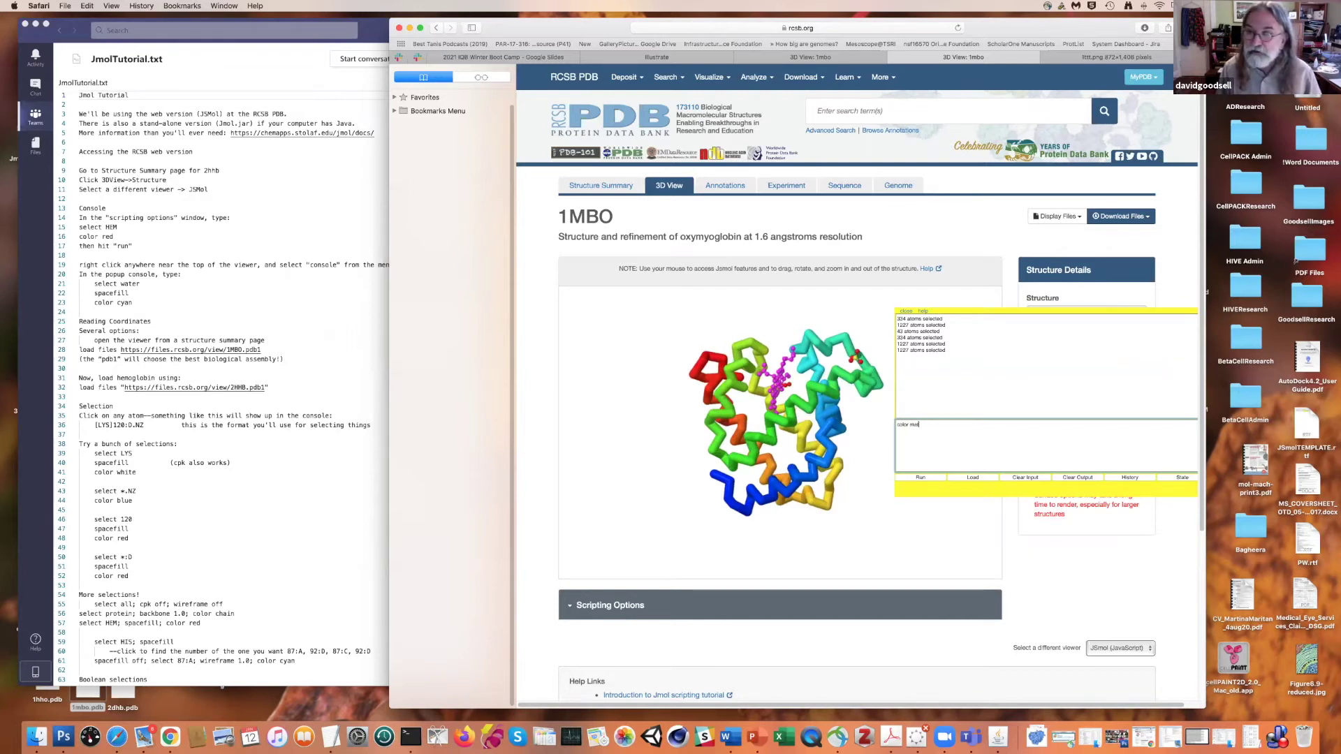
# - Try coloring the protein backbone magenta, and return it to color group
pyautogui.write('a')
pyautogui.press('Return')
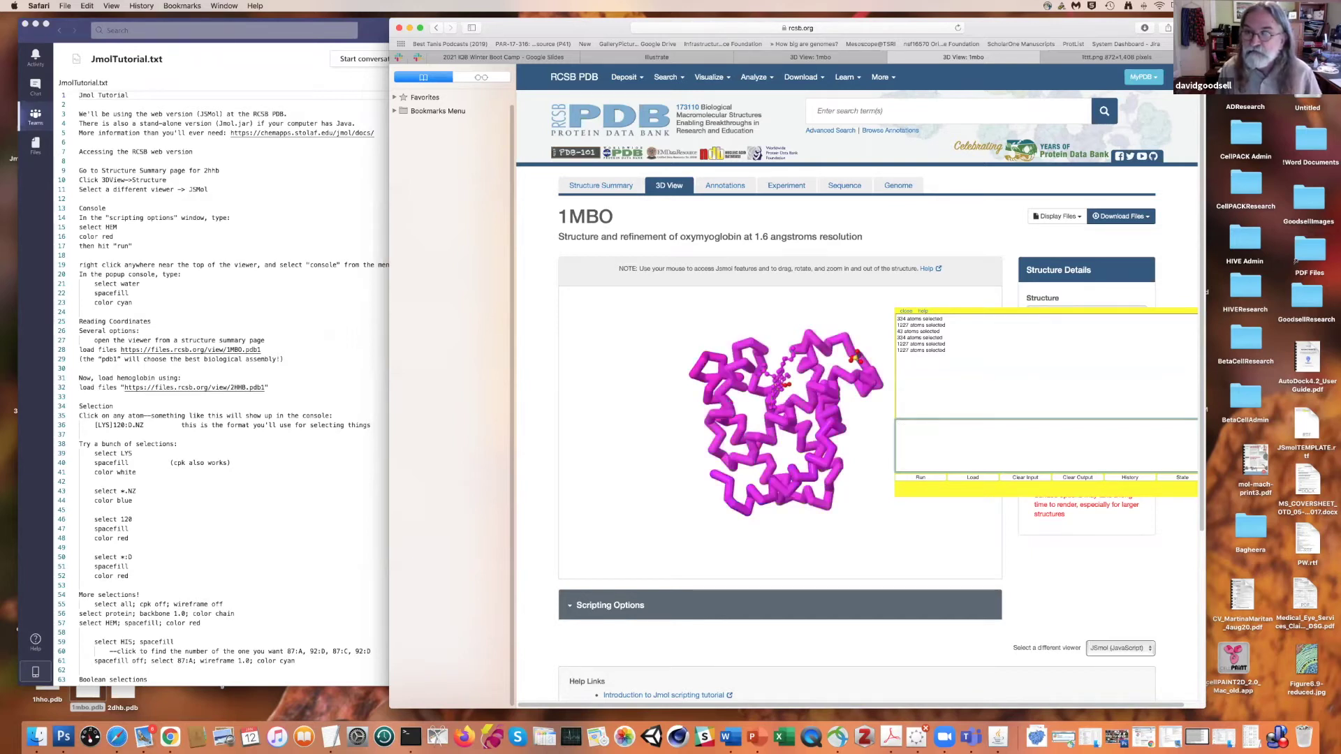
pyautogui.write('color group')
pyautogui.press('Return')
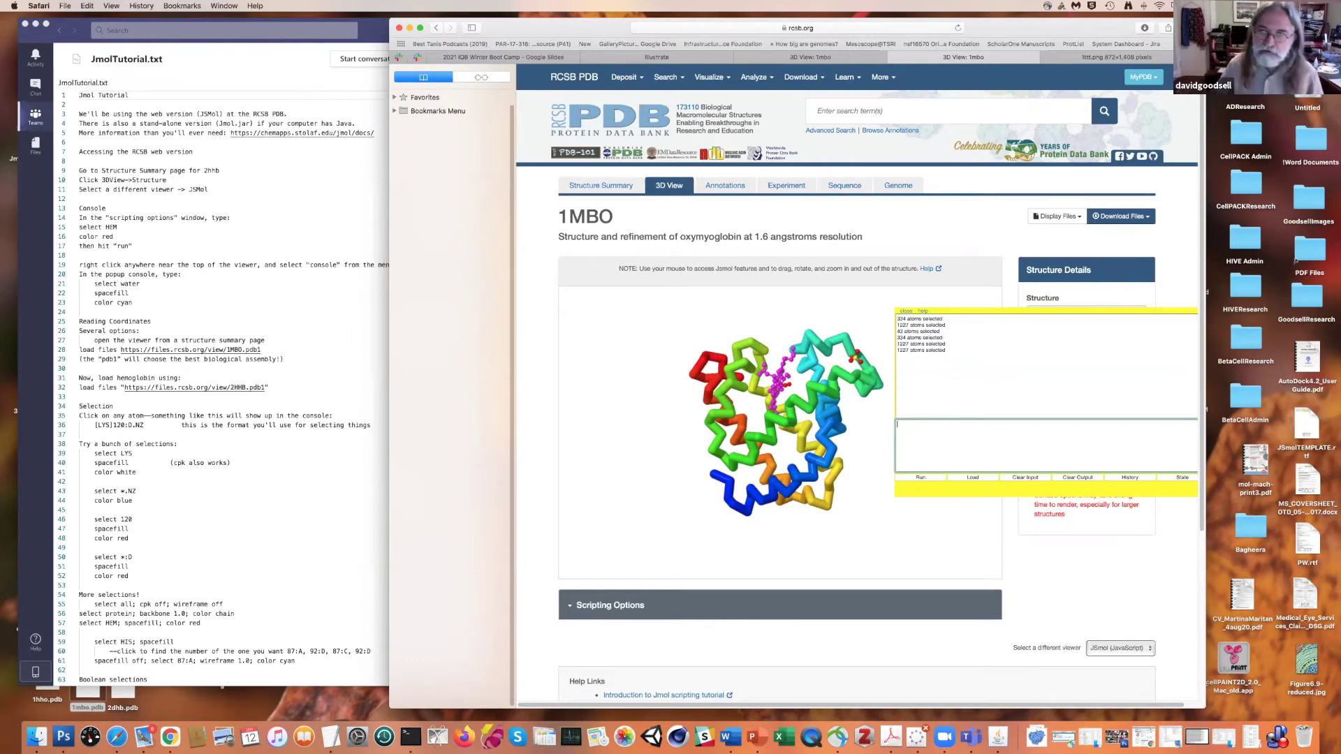
pyautogui.moveTo(782, 390); pyautogui.dragTo(696, 441)
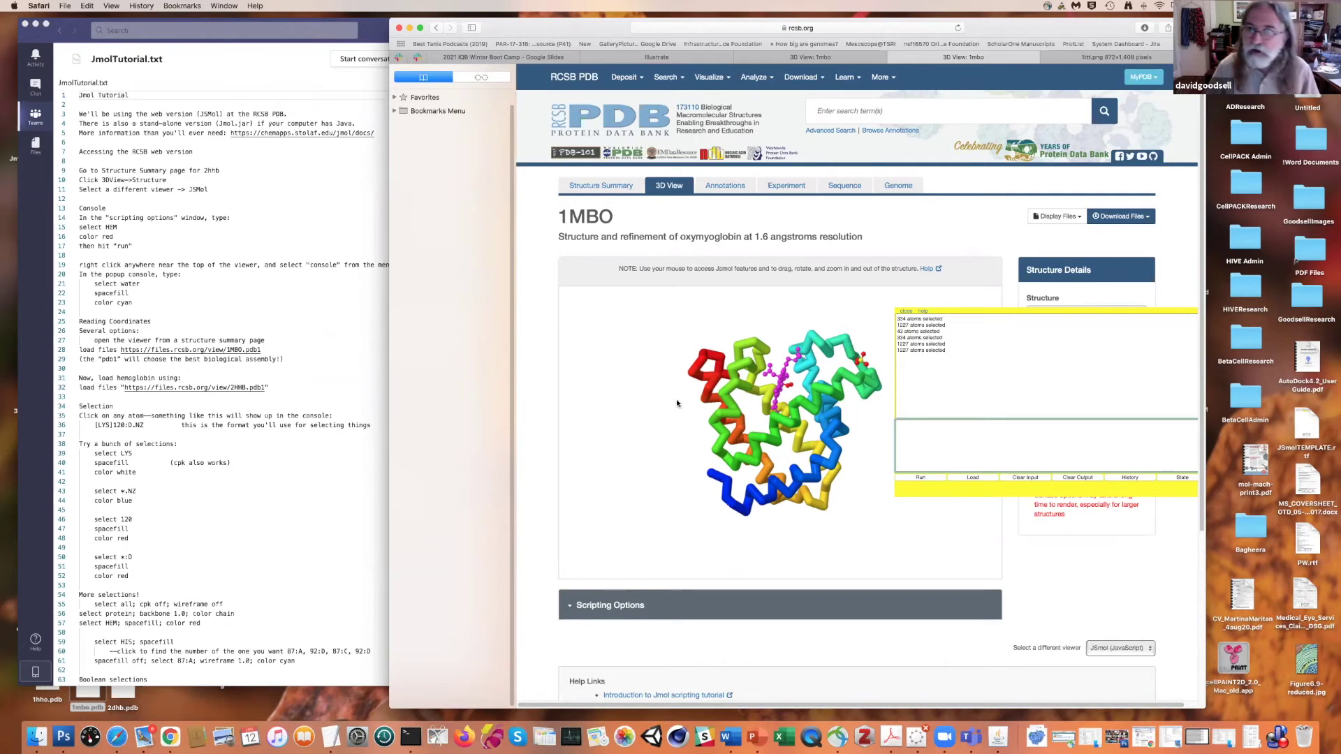
pyautogui.moveTo(722, 421)
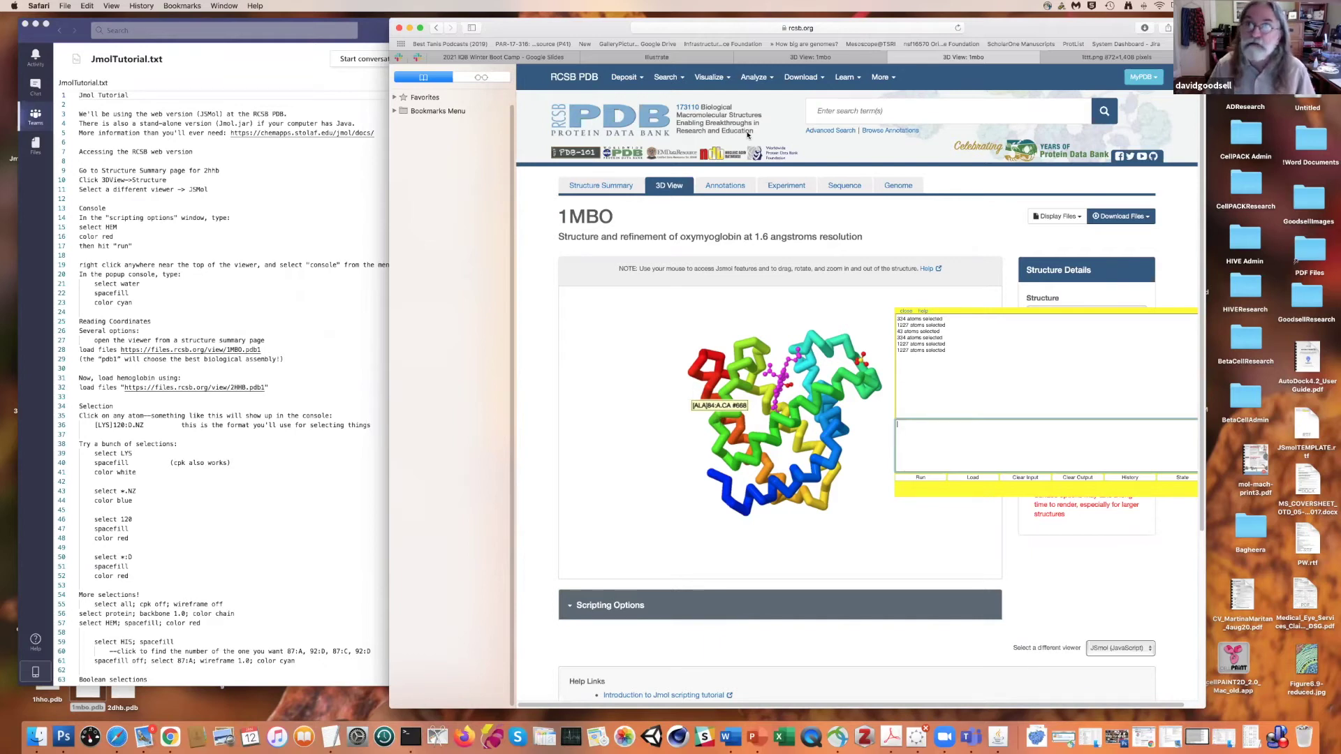
# - Search RCSB PDB for entry 2hhb and open its 3D structure view from the Structure Summary page
pyautogui.click(897, 111)
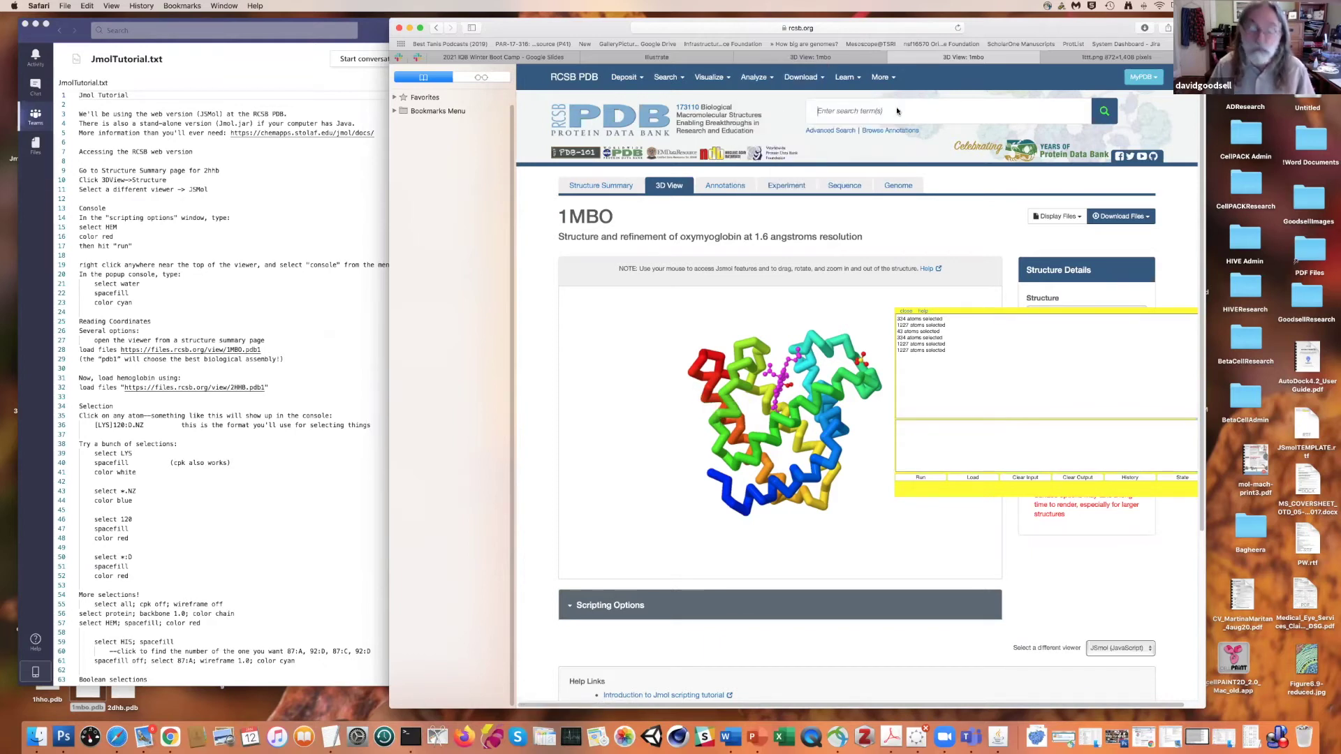
pyautogui.write('2hh')
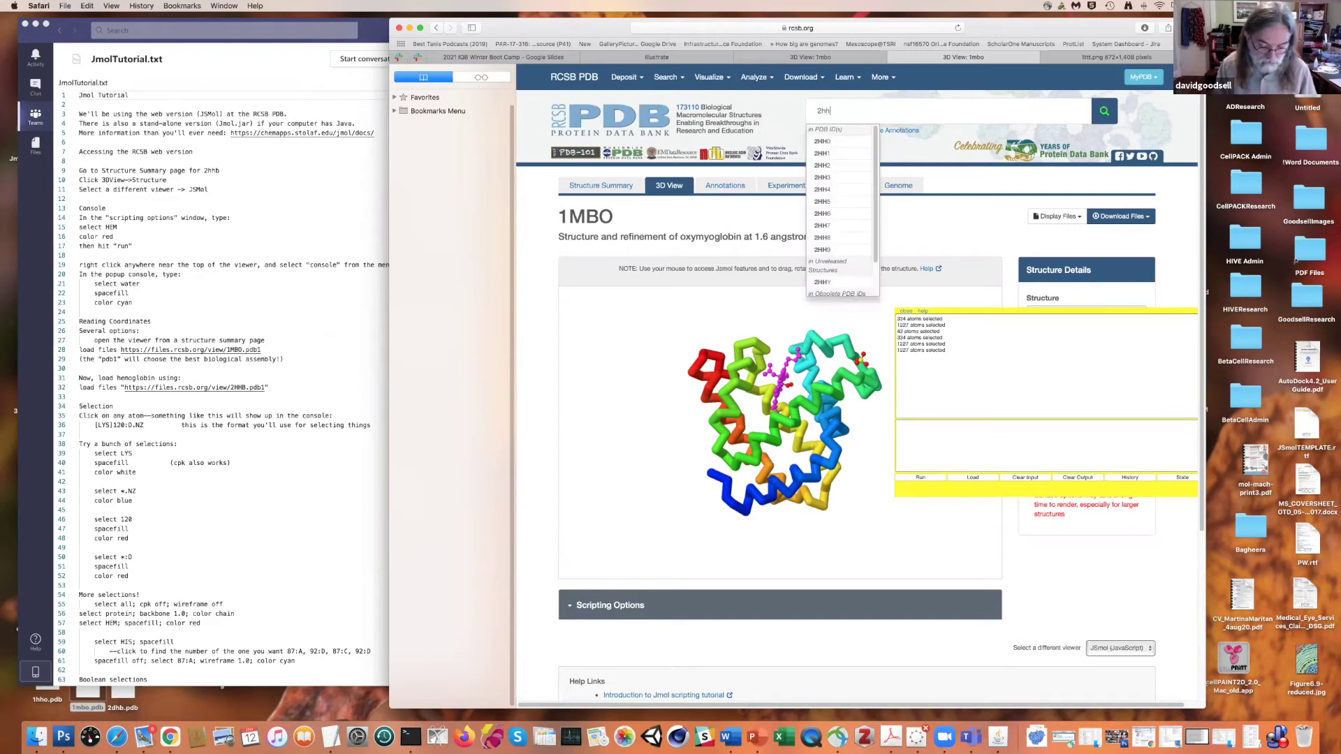
pyautogui.write('b')
pyautogui.press('BackSpace')
pyautogui.press('BackSpace')
pyautogui.write('b')
pyautogui.press('Return')
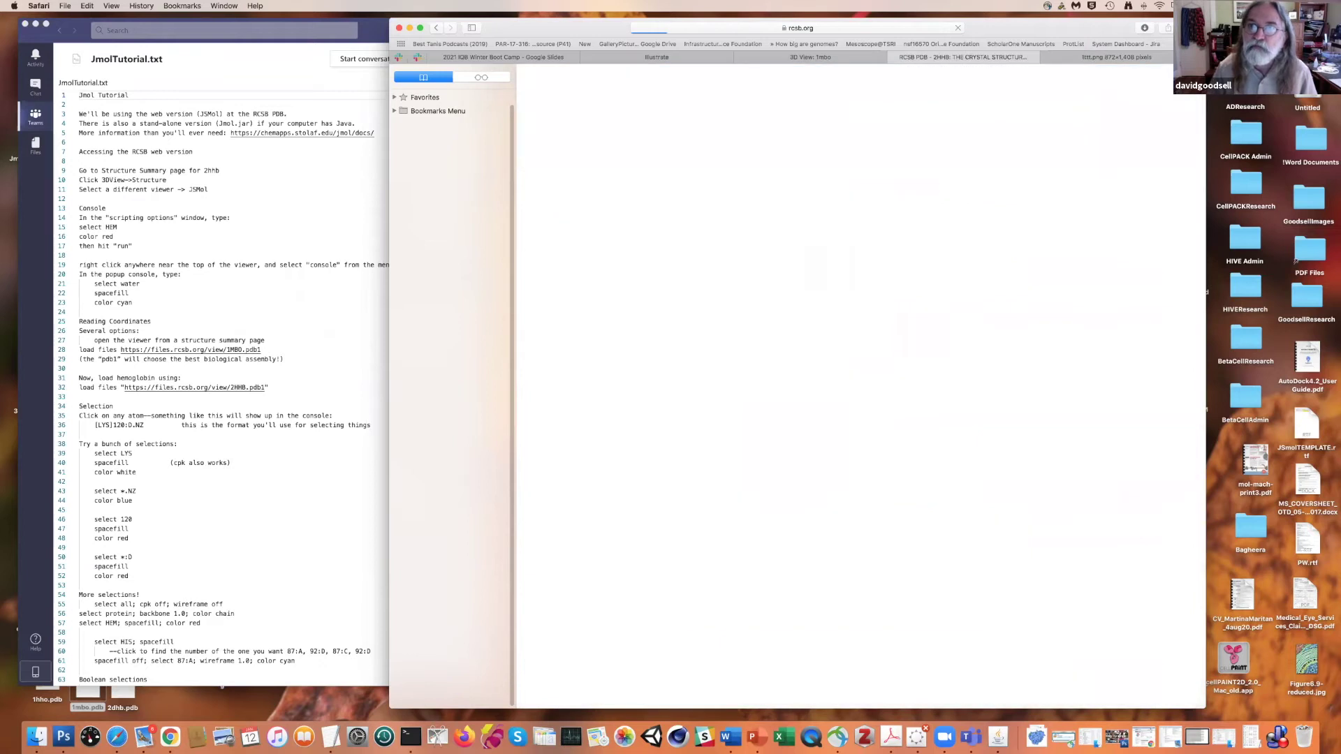
pyautogui.click(618, 415)
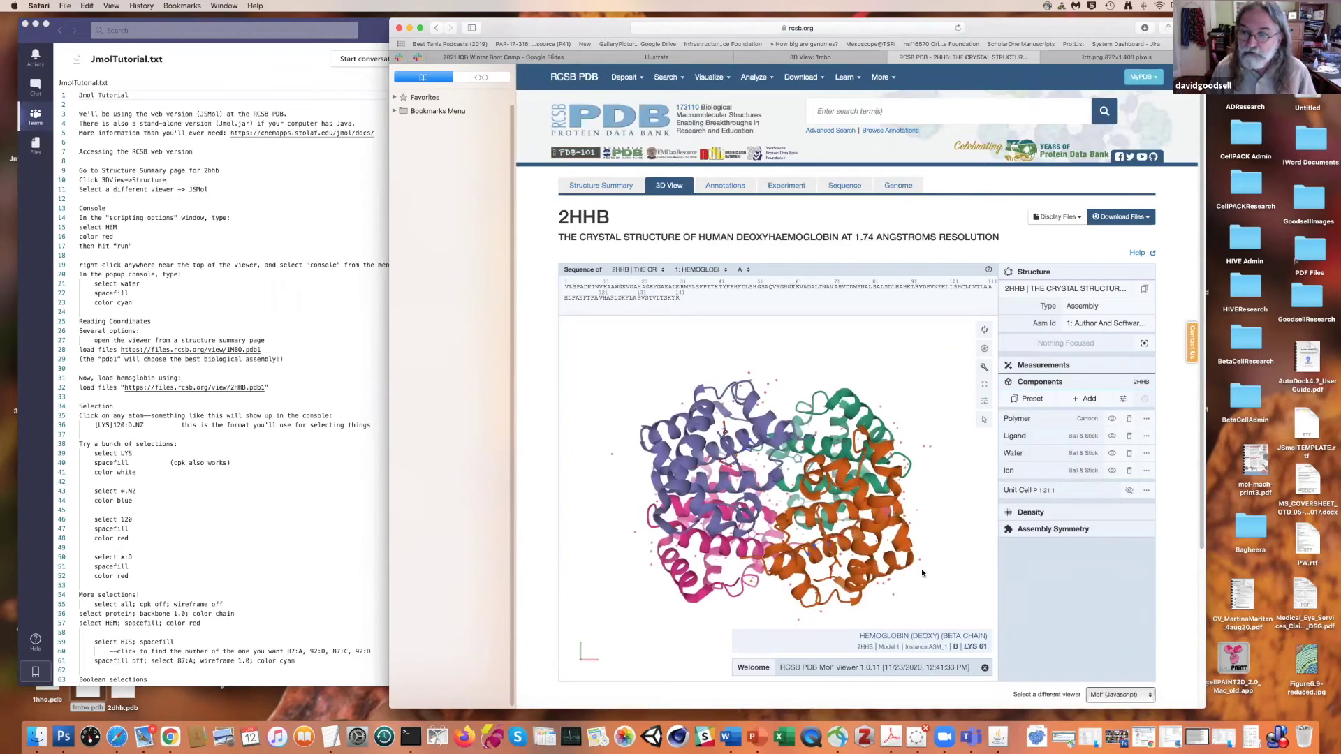
# - Switch the 2HHB view to the JSmol (JavaScript) viewer and open the Jmol console, moving it away from the molecule
pyautogui.click(1147, 696)
pyautogui.click(1115, 681)
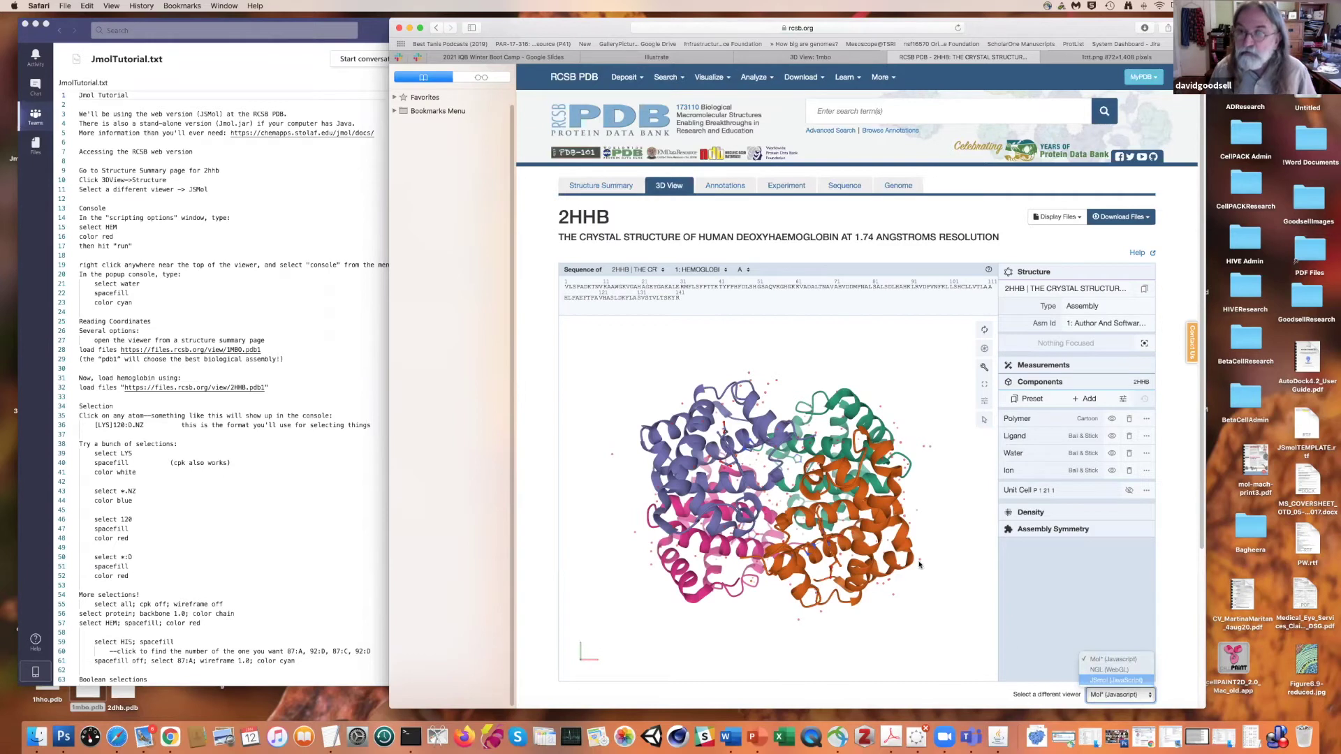
pyautogui.rightClick(824, 347)
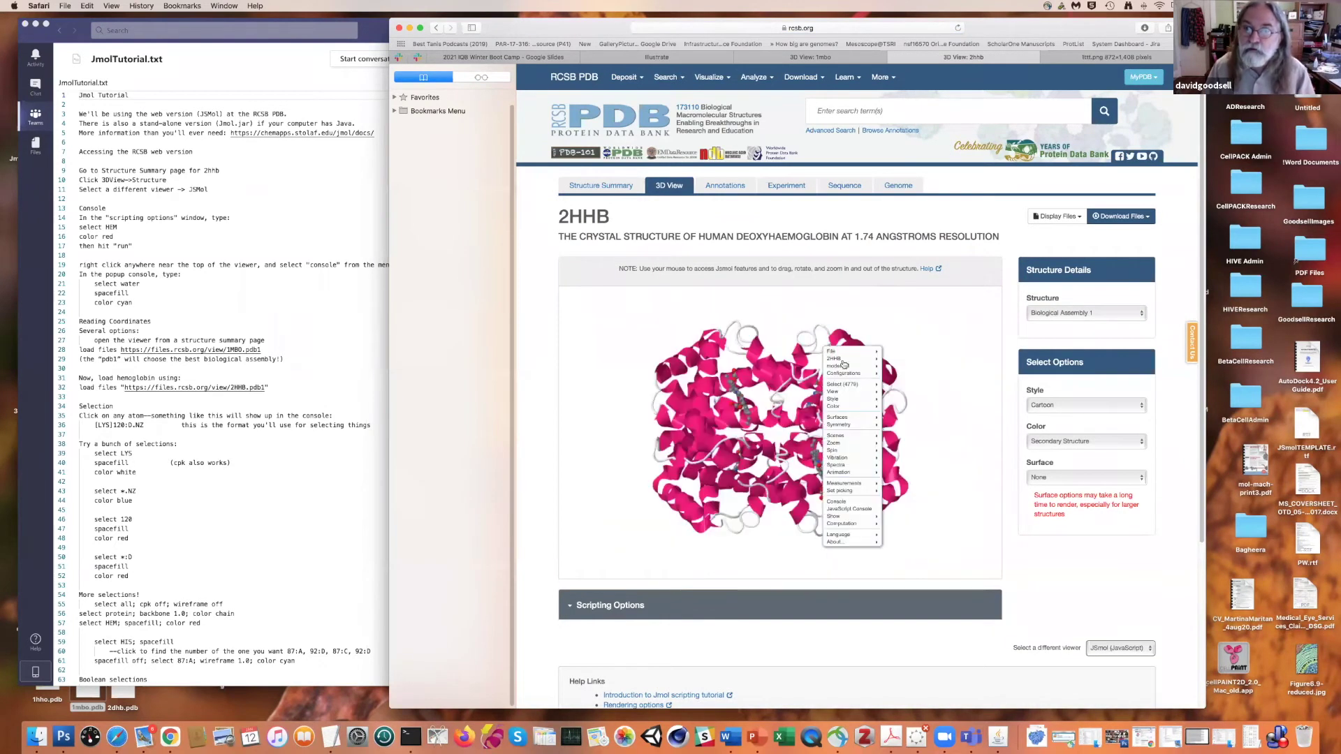
pyautogui.click(839, 501)
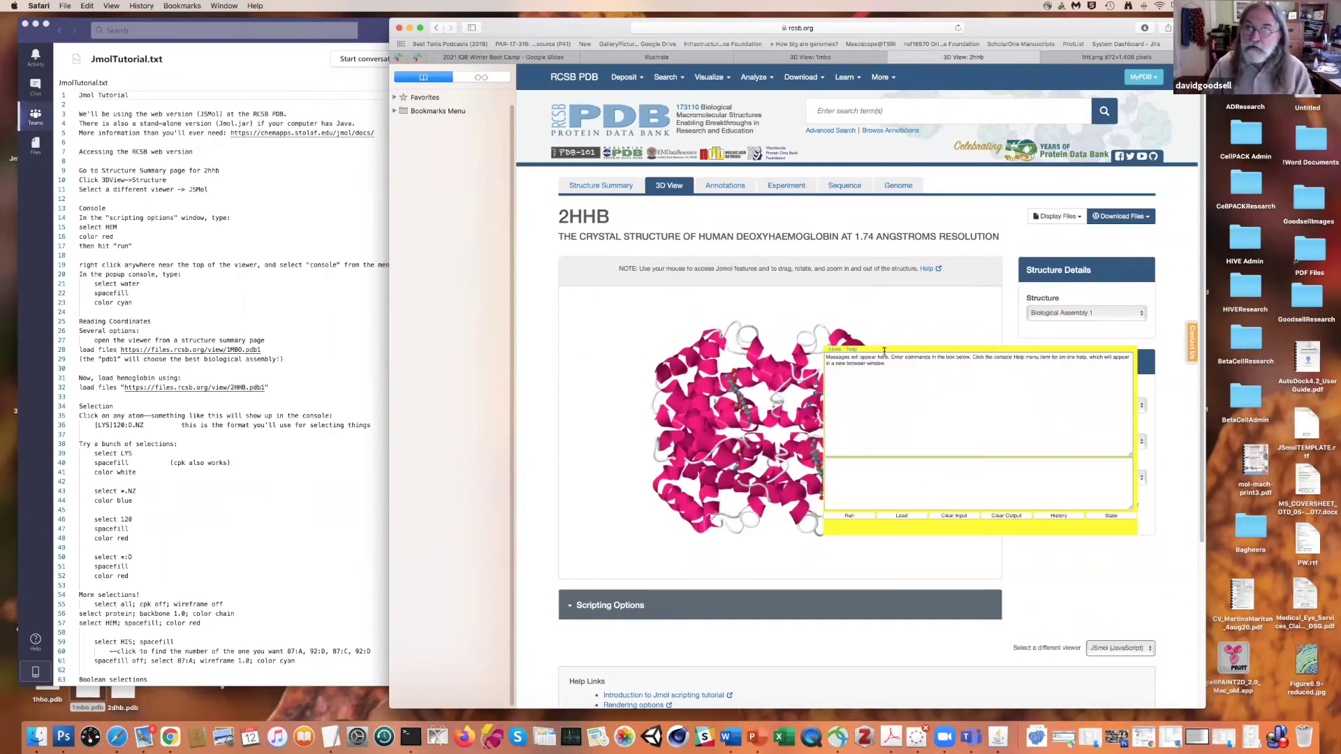
pyautogui.moveTo(884, 349); pyautogui.dragTo(936, 308)
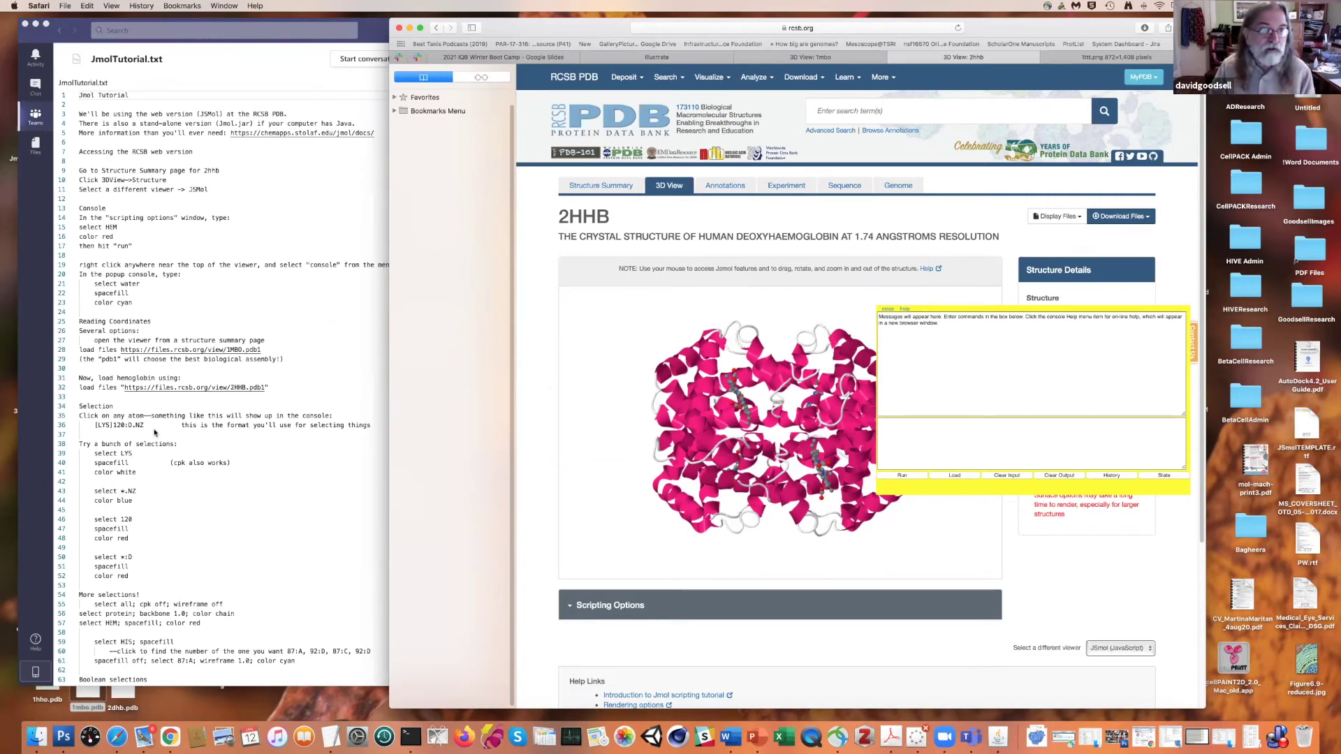
pyautogui.click(154, 343)
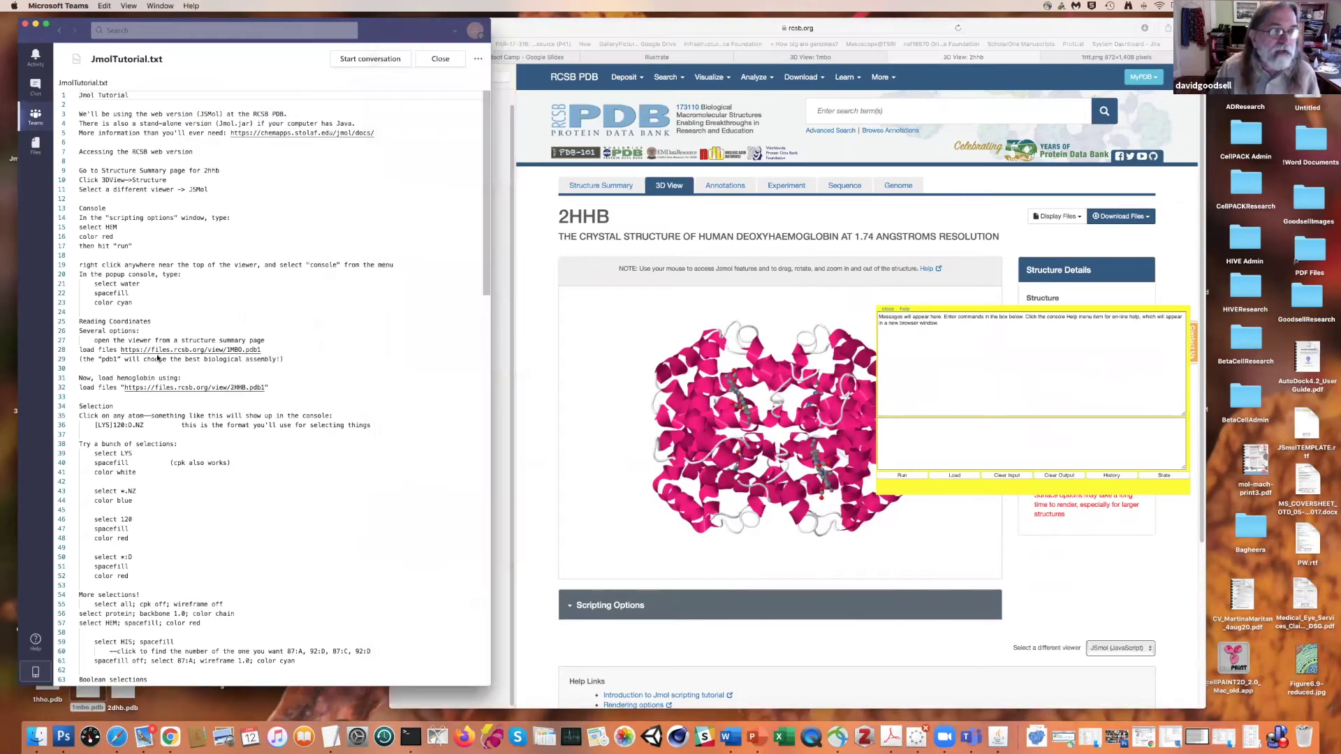
pyautogui.moveTo(227, 352); pyautogui.dragTo(80, 352)
pyautogui.press('super+c')
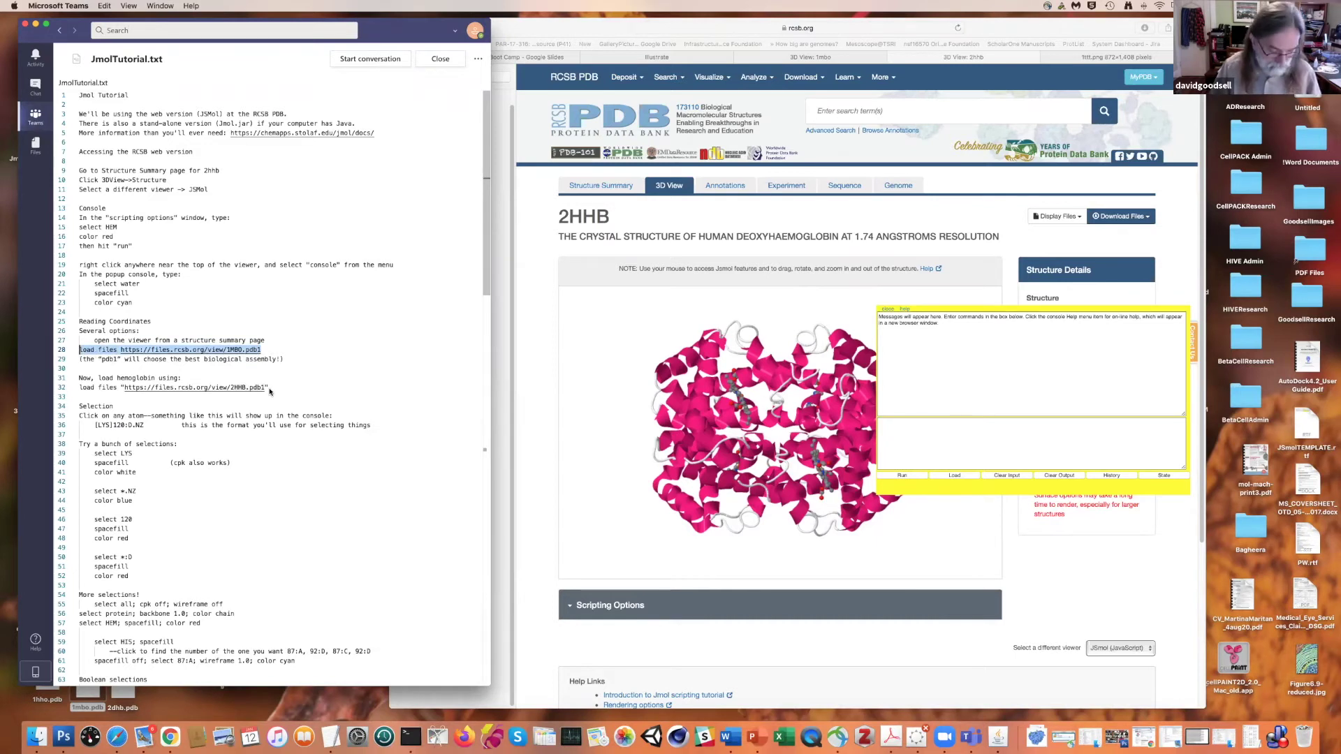
pyautogui.click(901, 439)
pyautogui.press('super+v')
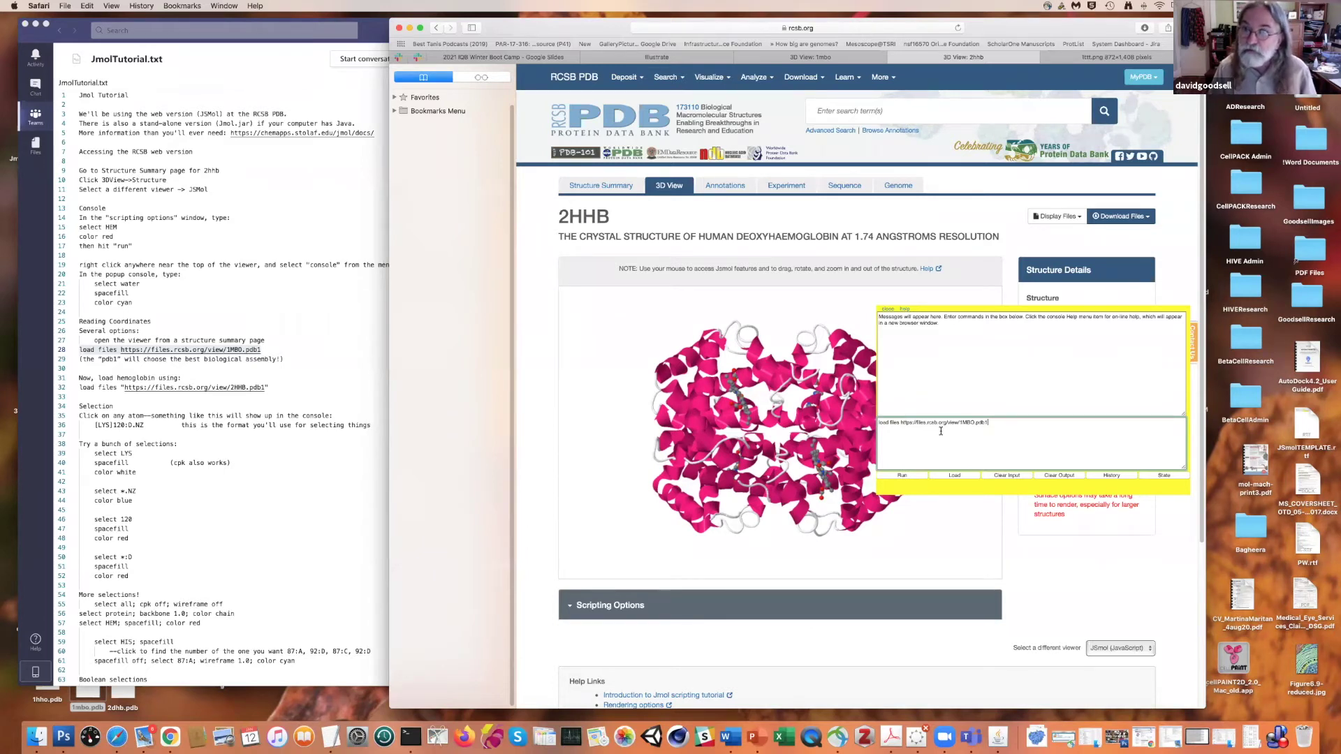
pyautogui.press('Return')
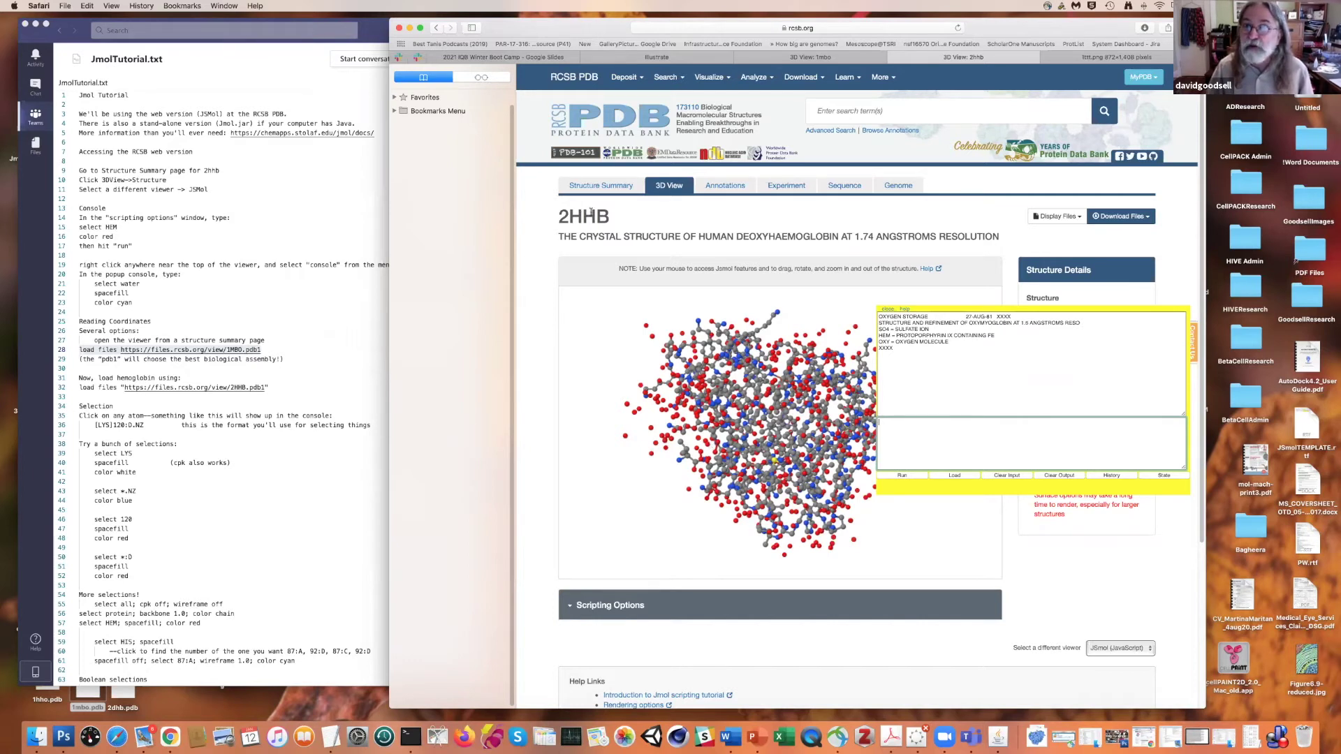
pyautogui.click(939, 438)
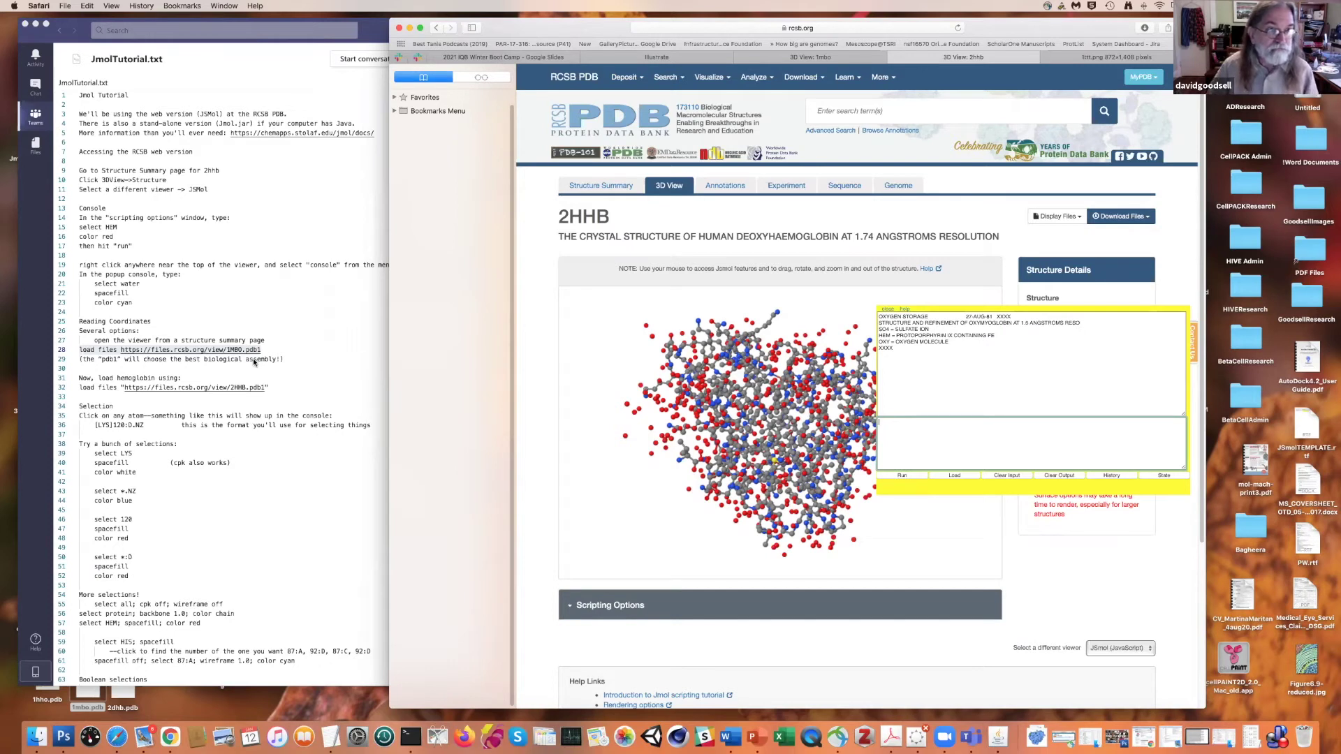
pyautogui.scroll(-1, 282, 381)
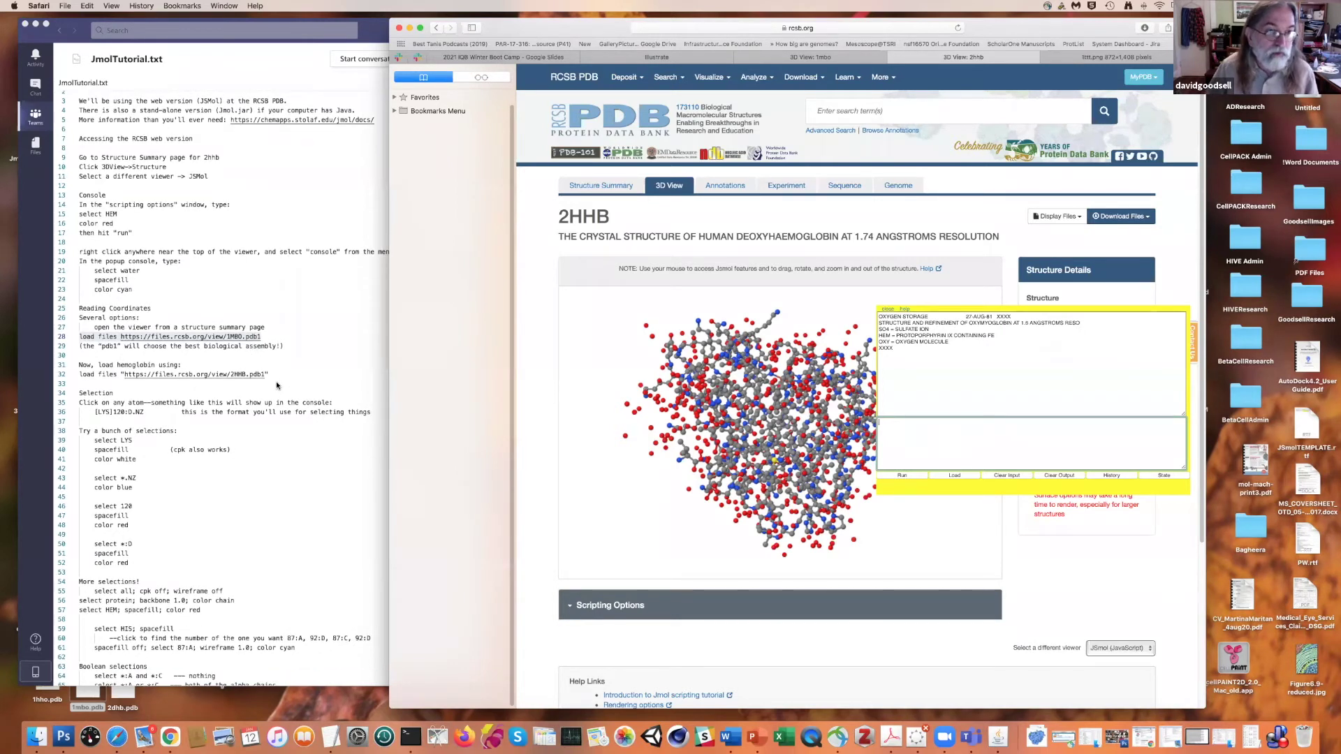
pyautogui.click(267, 374)
pyautogui.moveTo(203, 374); pyautogui.dragTo(79, 376)
pyautogui.press('super+c')
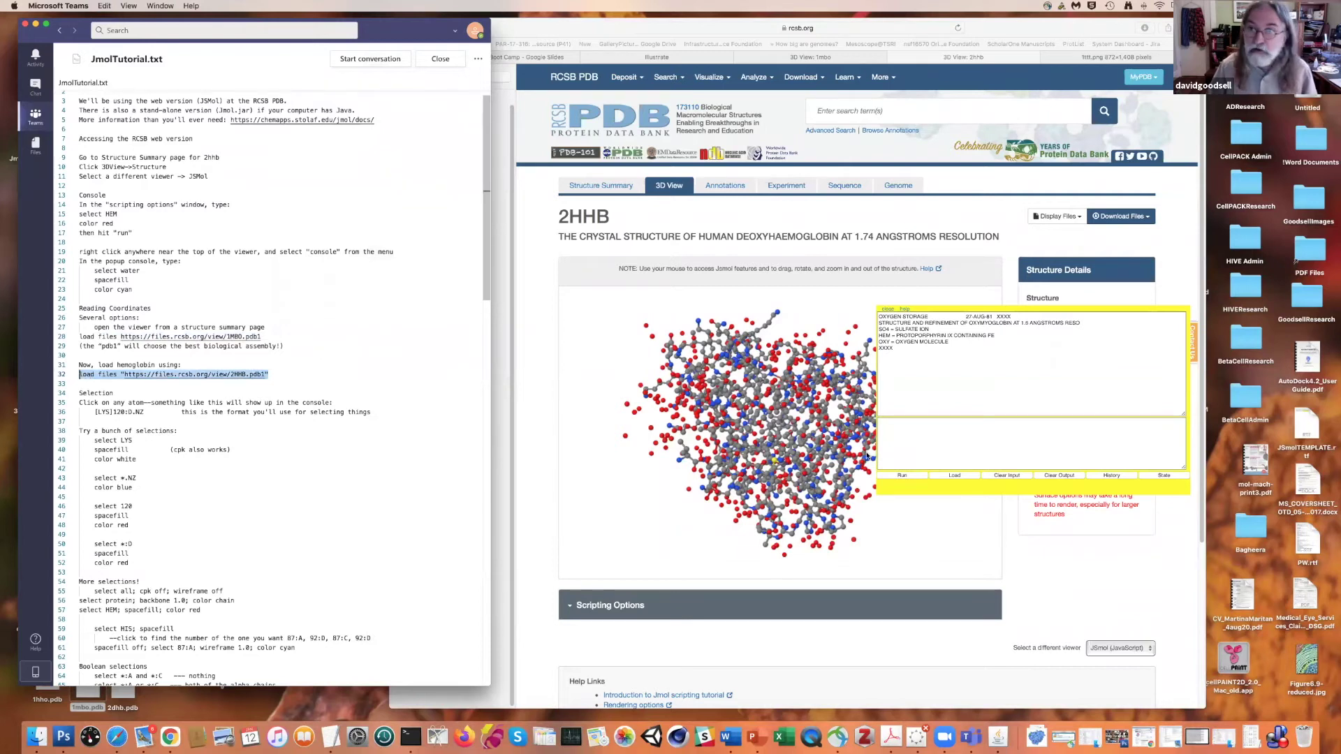
pyautogui.click(920, 437)
pyautogui.press('super+v')
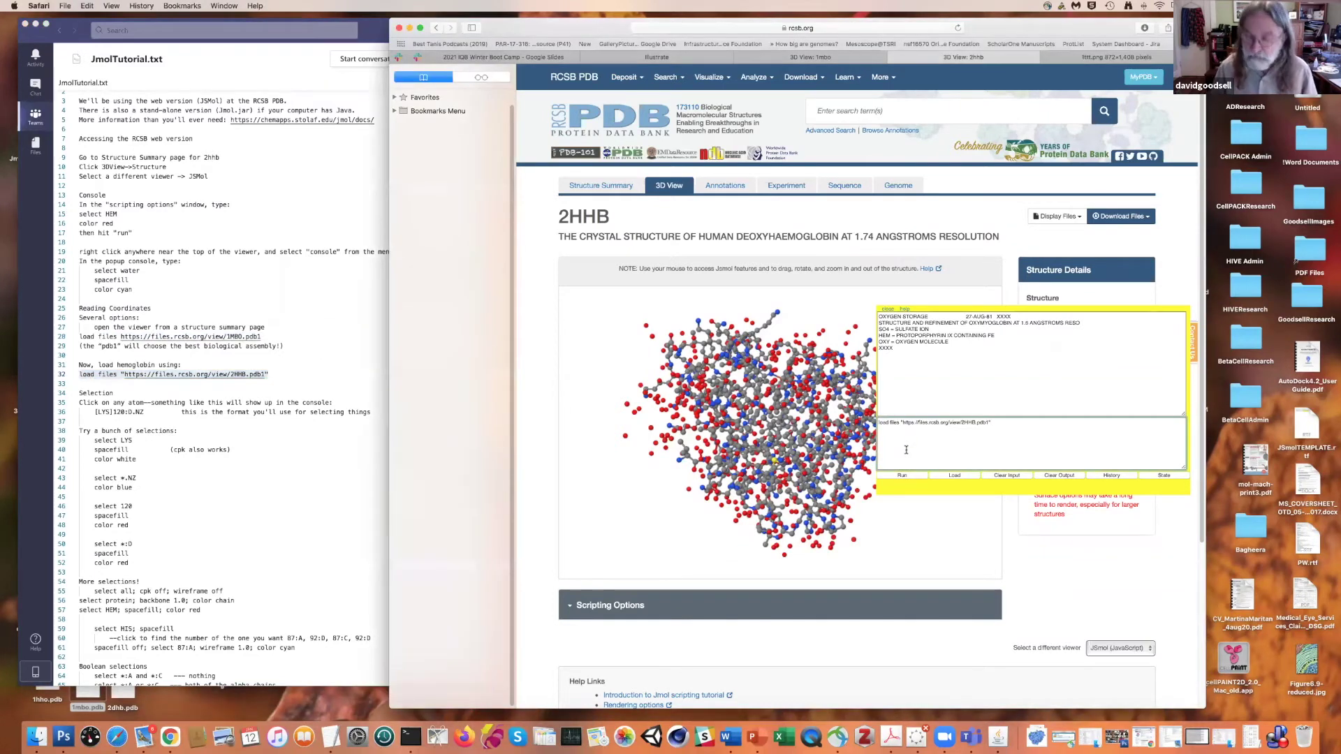
pyautogui.press('Return')
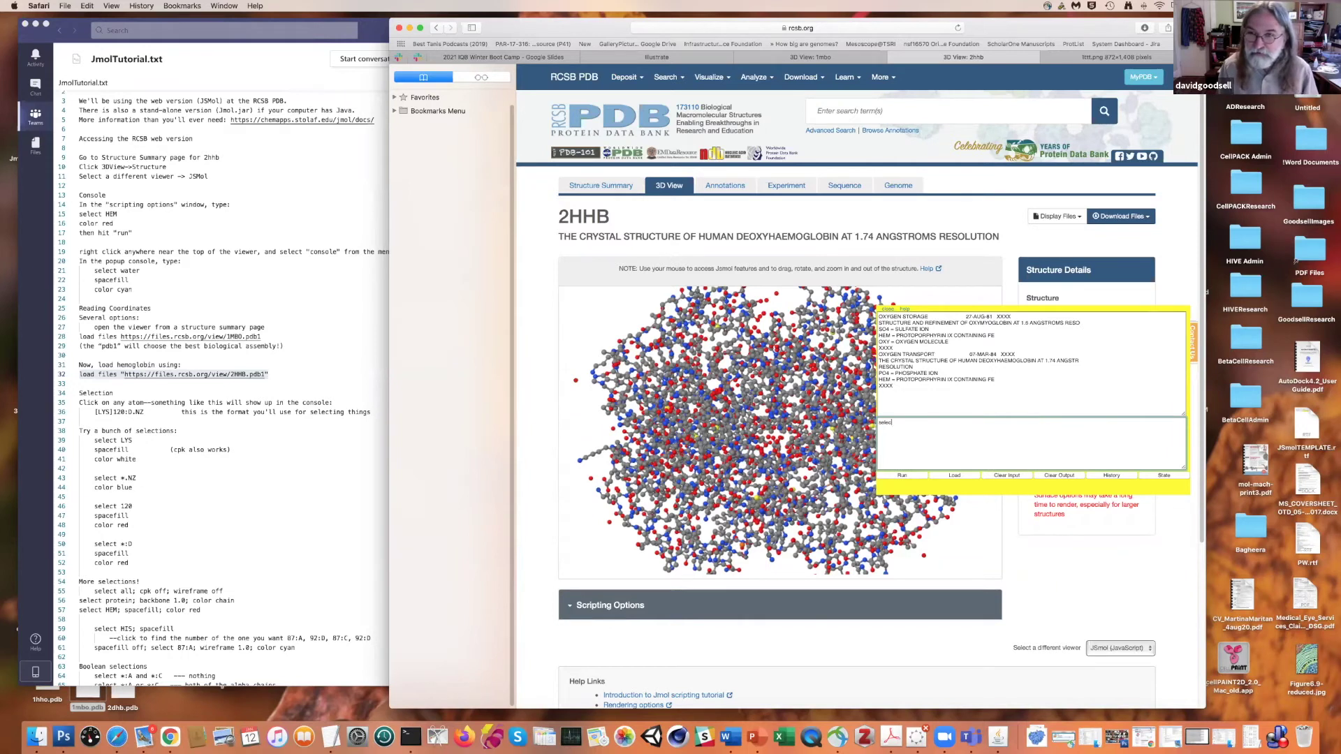
# - Select all atoms and turn off both their spacefill and wireframe display
pyautogui.press('Return')
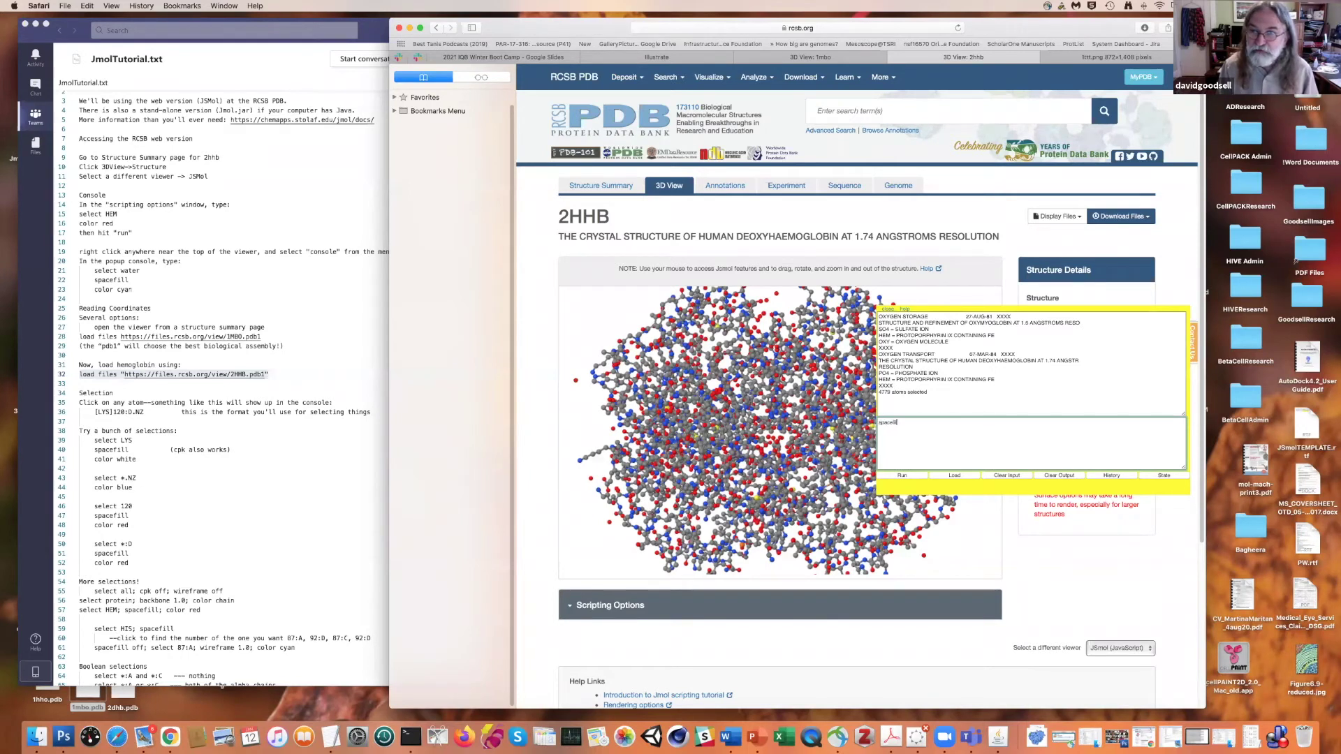
pyautogui.write('spacefill off')
pyautogui.press('Return')
pyautogui.write('wireframe off')
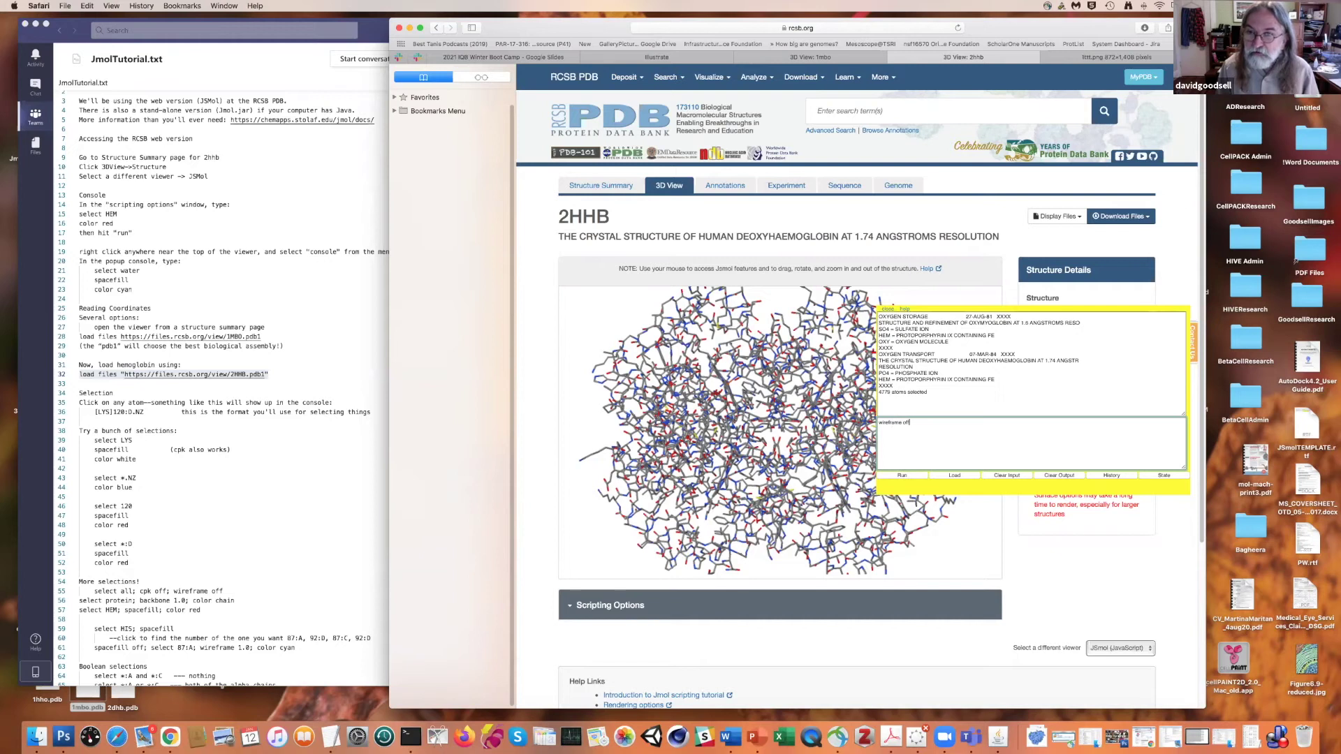
pyautogui.press('Return')
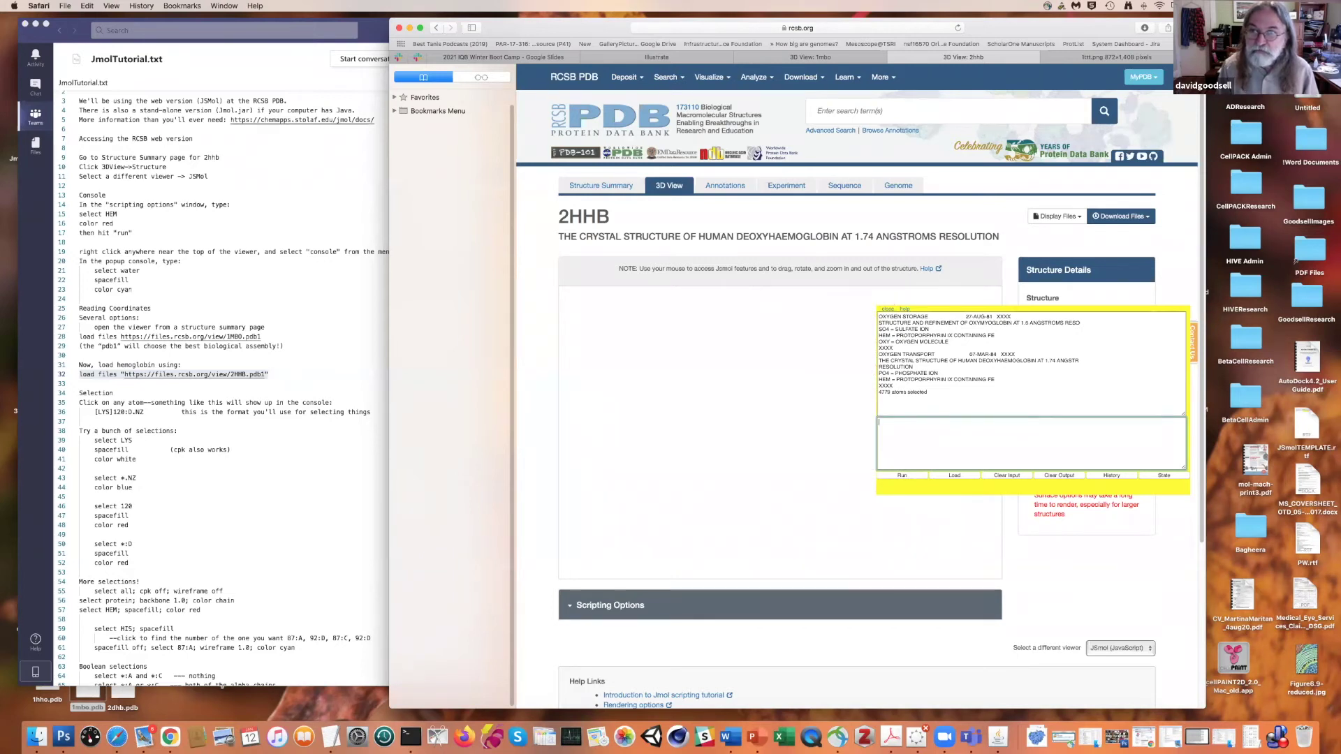
# - Display the selected hemoglobin atoms as a cartoon and color it by group
pyautogui.write('cartoon')
pyautogui.press('Return')
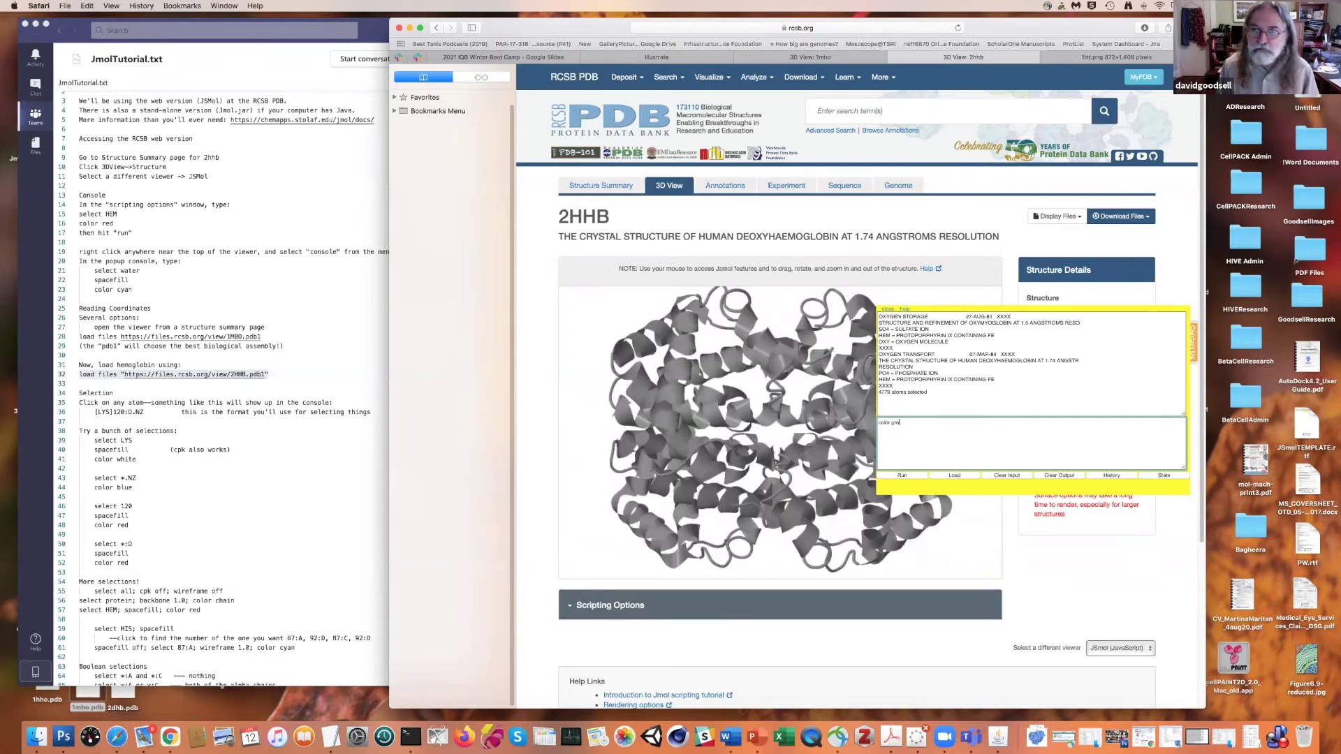
pyautogui.press('Return')
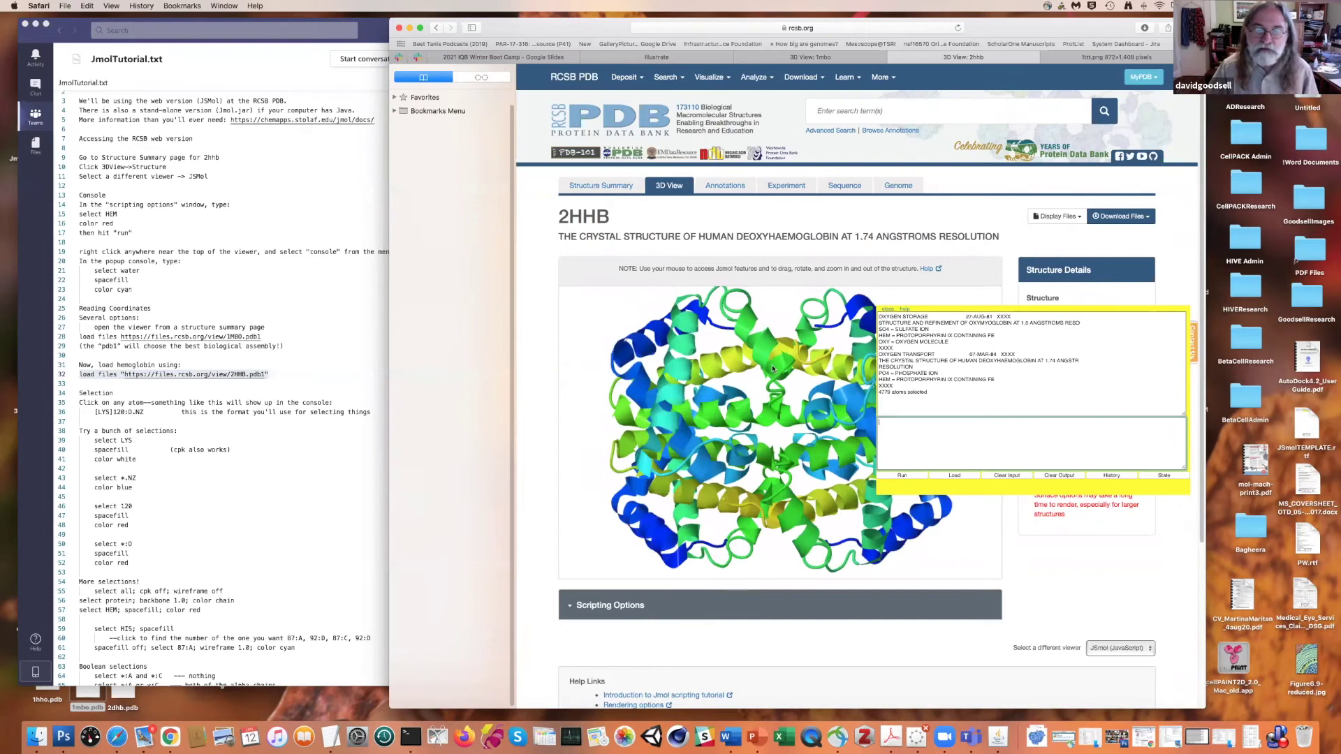
# - Pick an atom on the cartoon to list its identity in the console, and shift the console away from the rotated molecule
pyautogui.click(743, 377)
pyautogui.moveTo(925, 305); pyautogui.dragTo(934, 284)
pyautogui.moveTo(794, 403); pyautogui.dragTo(764, 420)
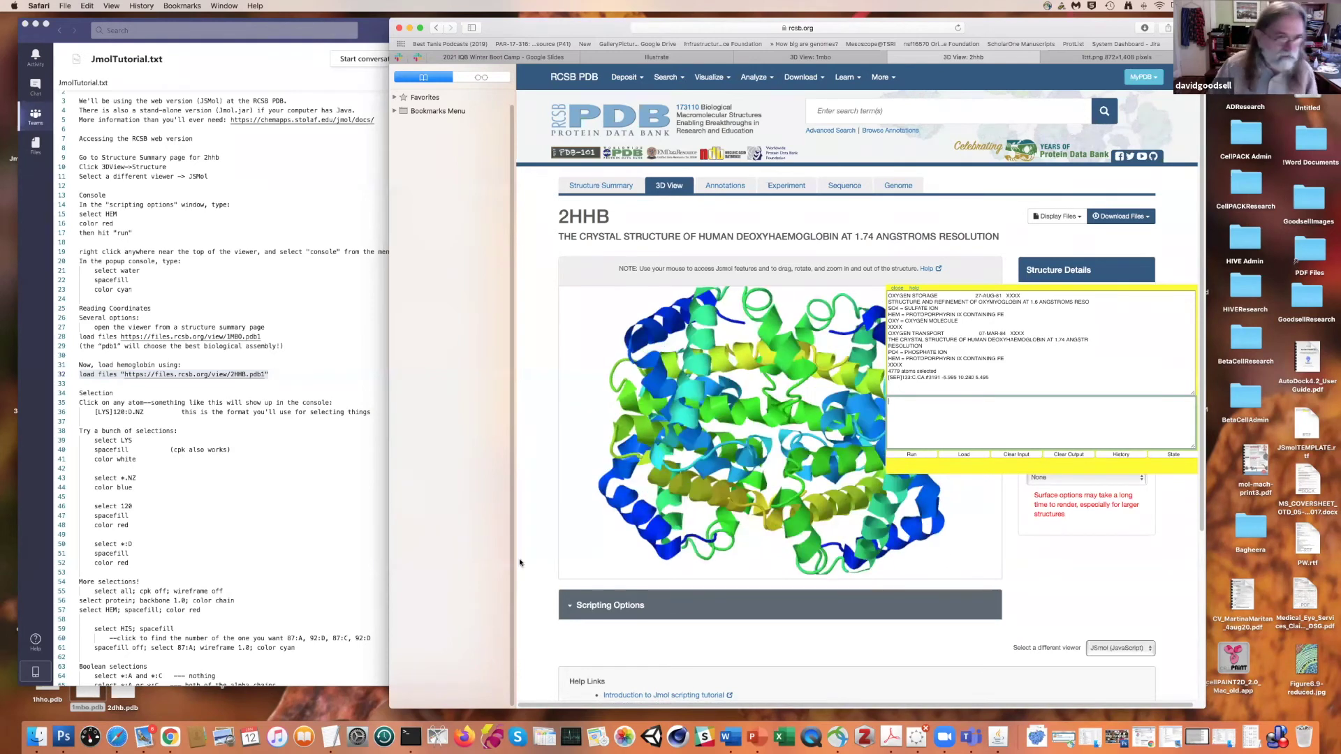
pyautogui.click(943, 411)
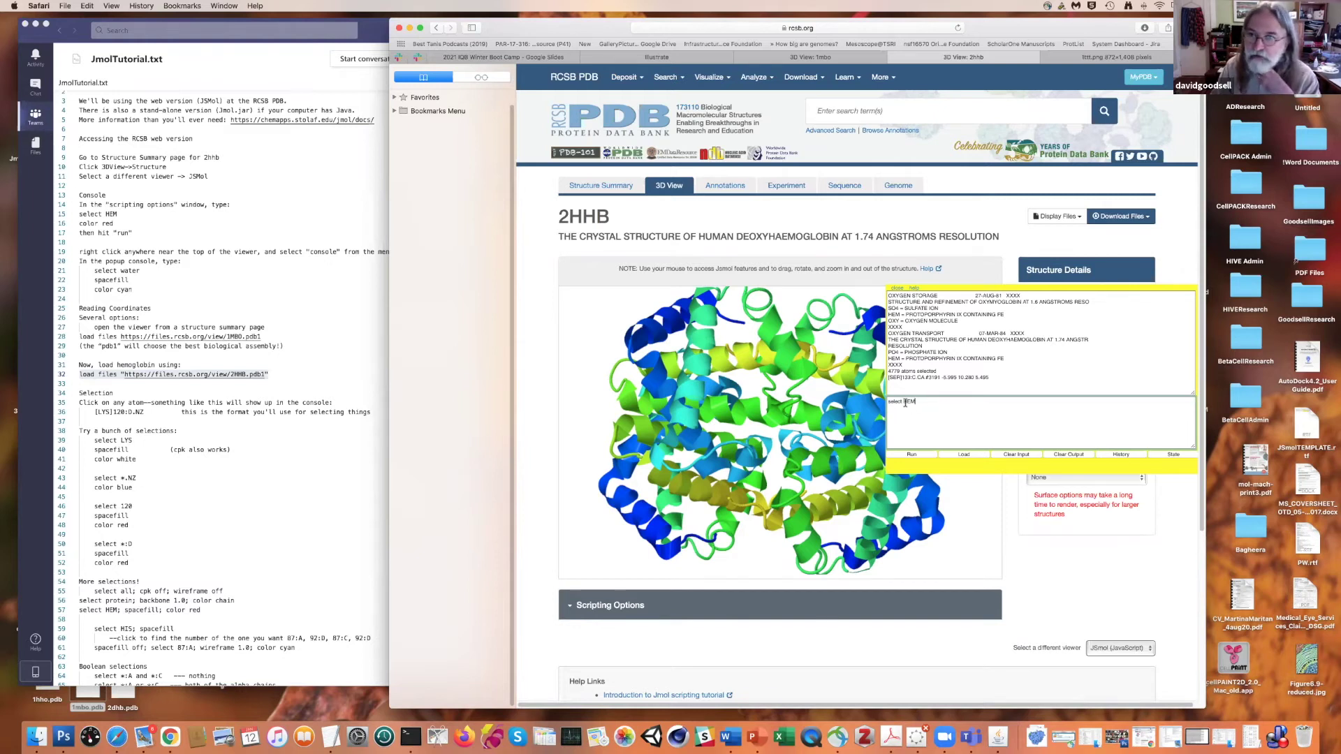
# - Examine the macromolecule chains and small-molecule ligand IDs on the 2HHB Structure Summary page
pyautogui.click(599, 188)
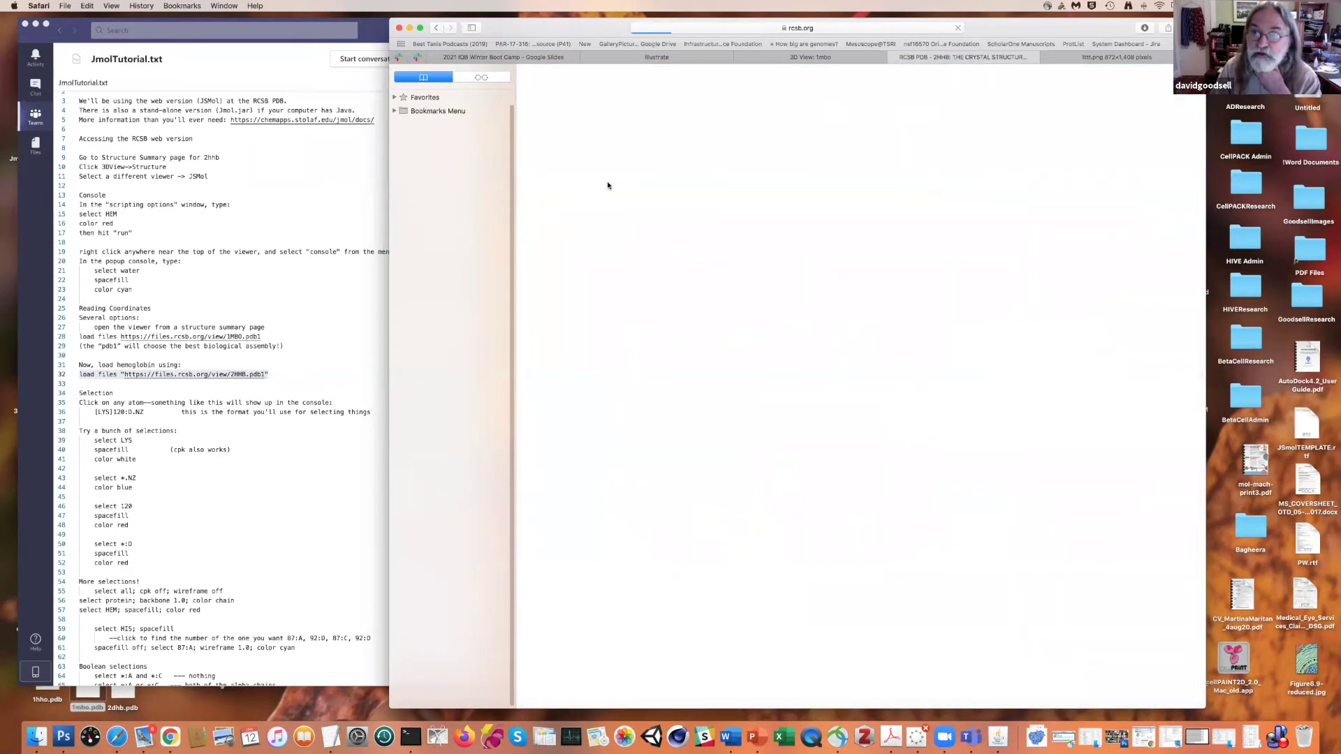
pyautogui.scroll(-10, 771, 395)
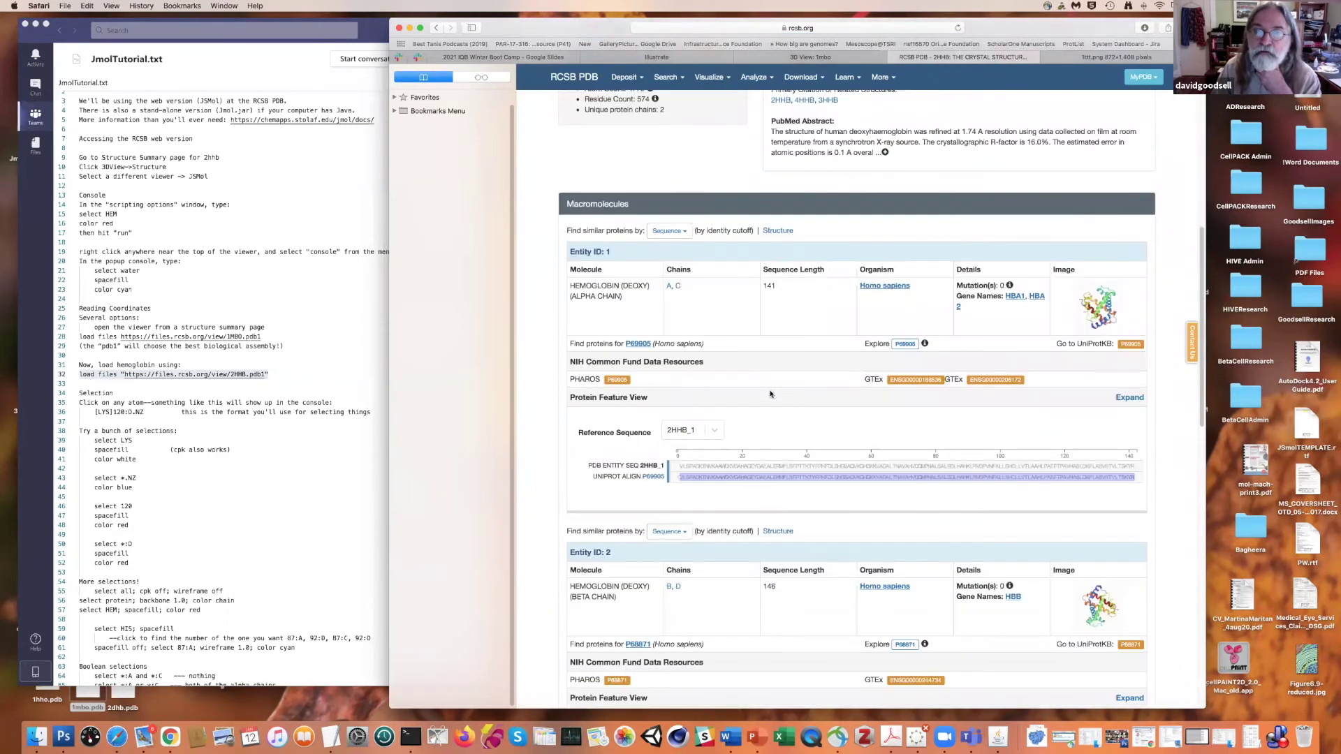
pyautogui.scroll(-5, 770, 395)
pyautogui.scroll(-5, 789, 455)
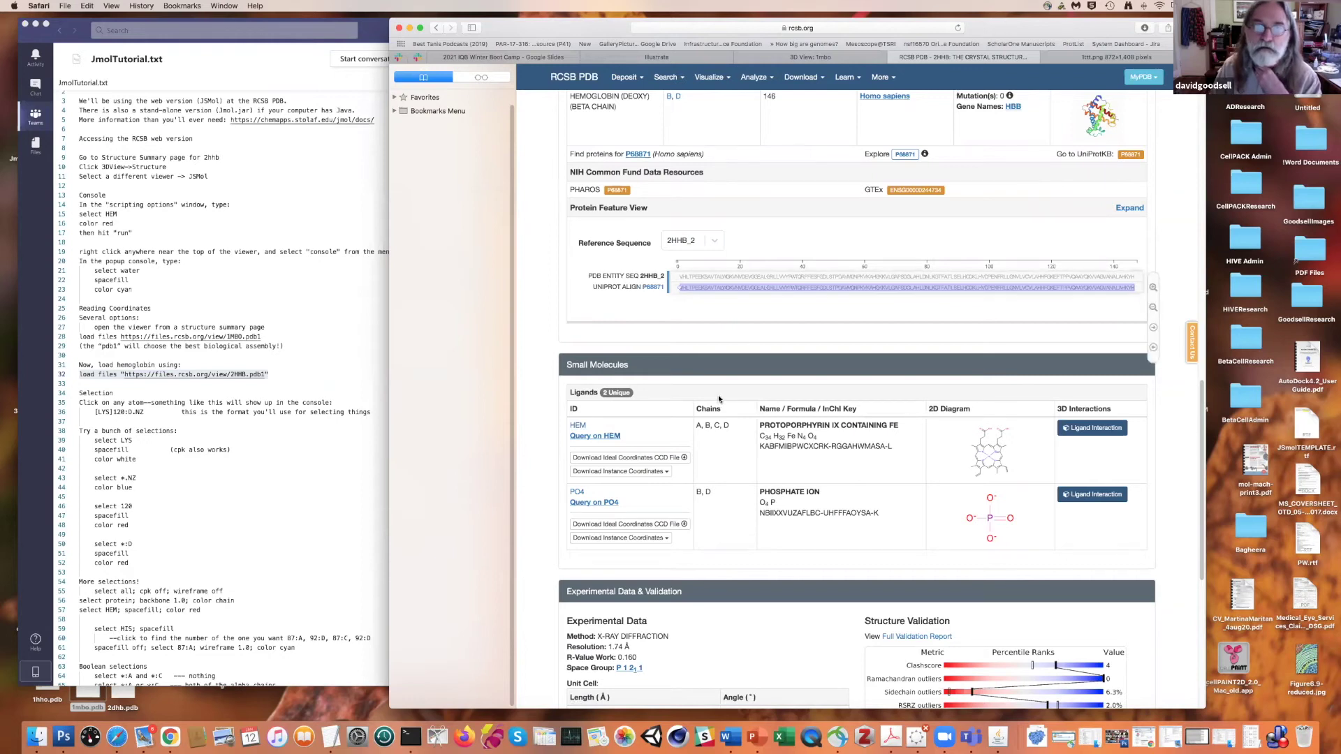
pyautogui.scroll(10, 720, 398)
pyautogui.scroll(3, 720, 399)
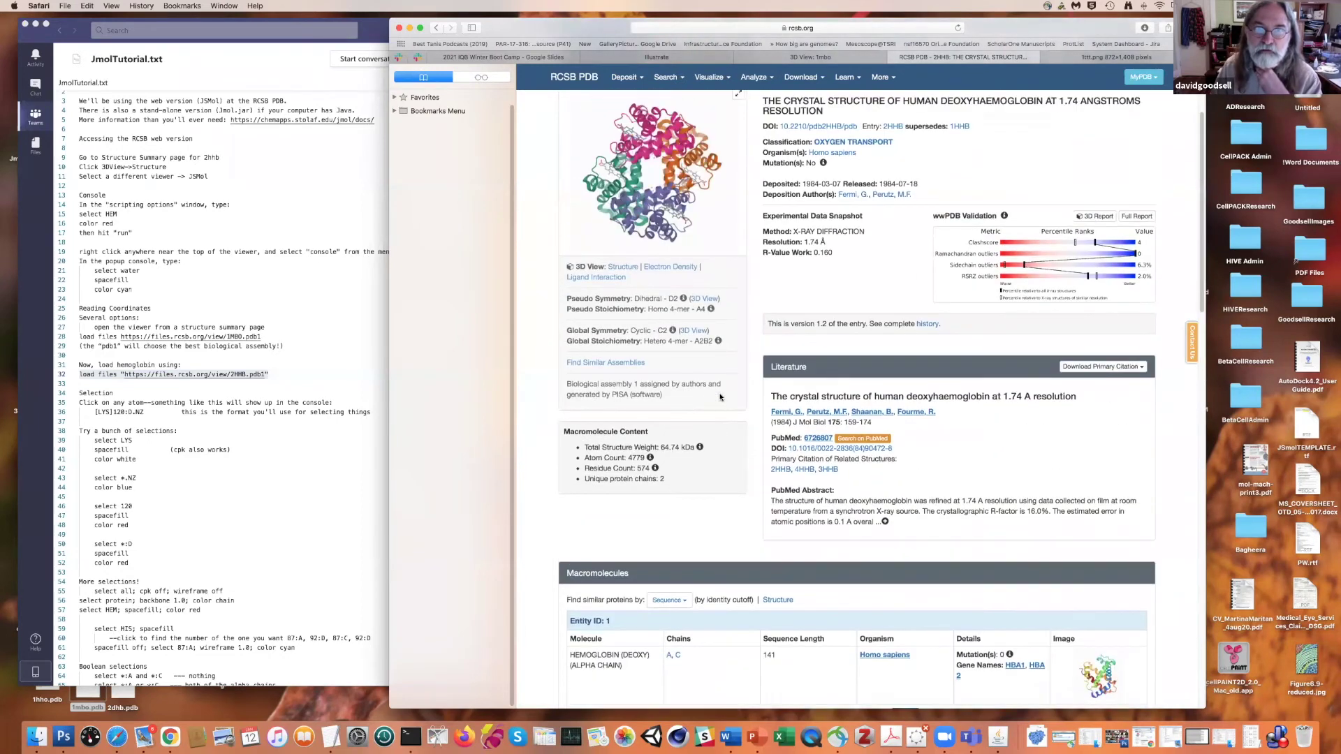
# - Reopen the 3D structure view of 2HHB and switch it to the JSmol (JavaScript) viewer
pyautogui.click(622, 299)
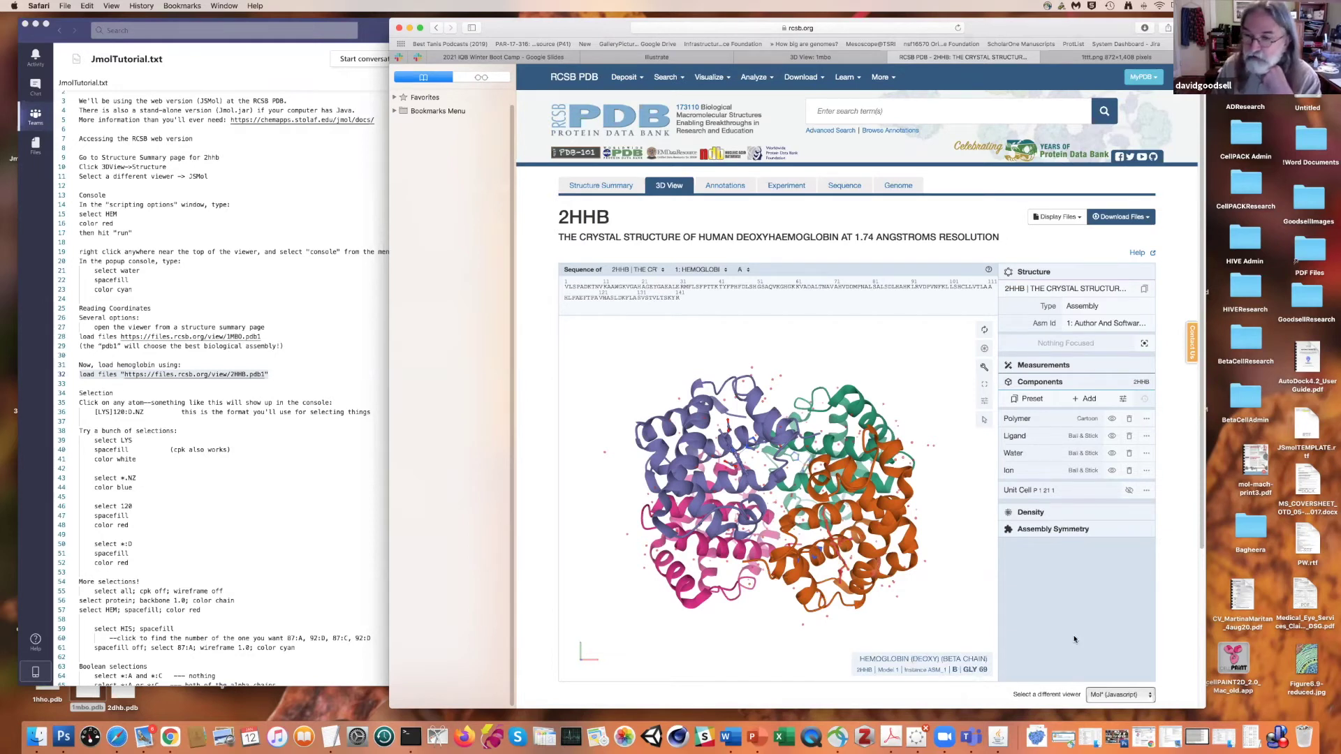
pyautogui.click(1116, 694)
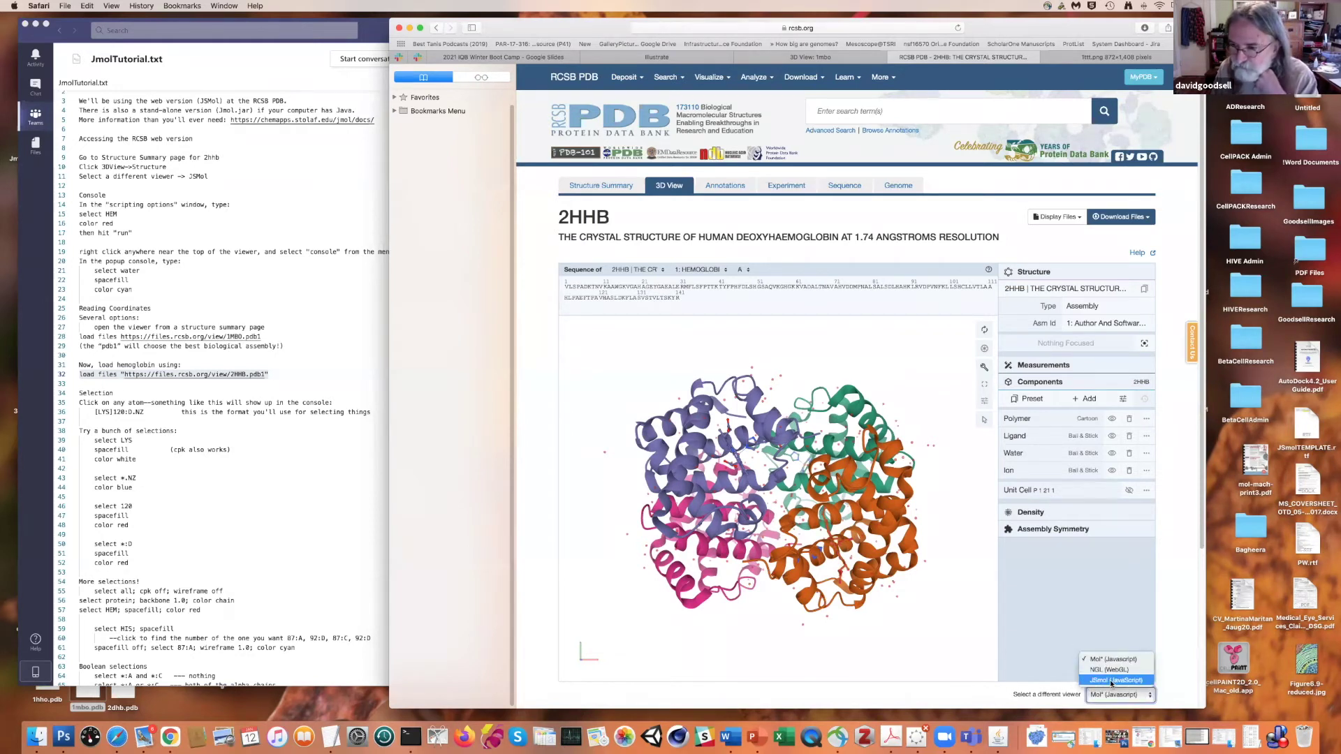
pyautogui.click(1109, 680)
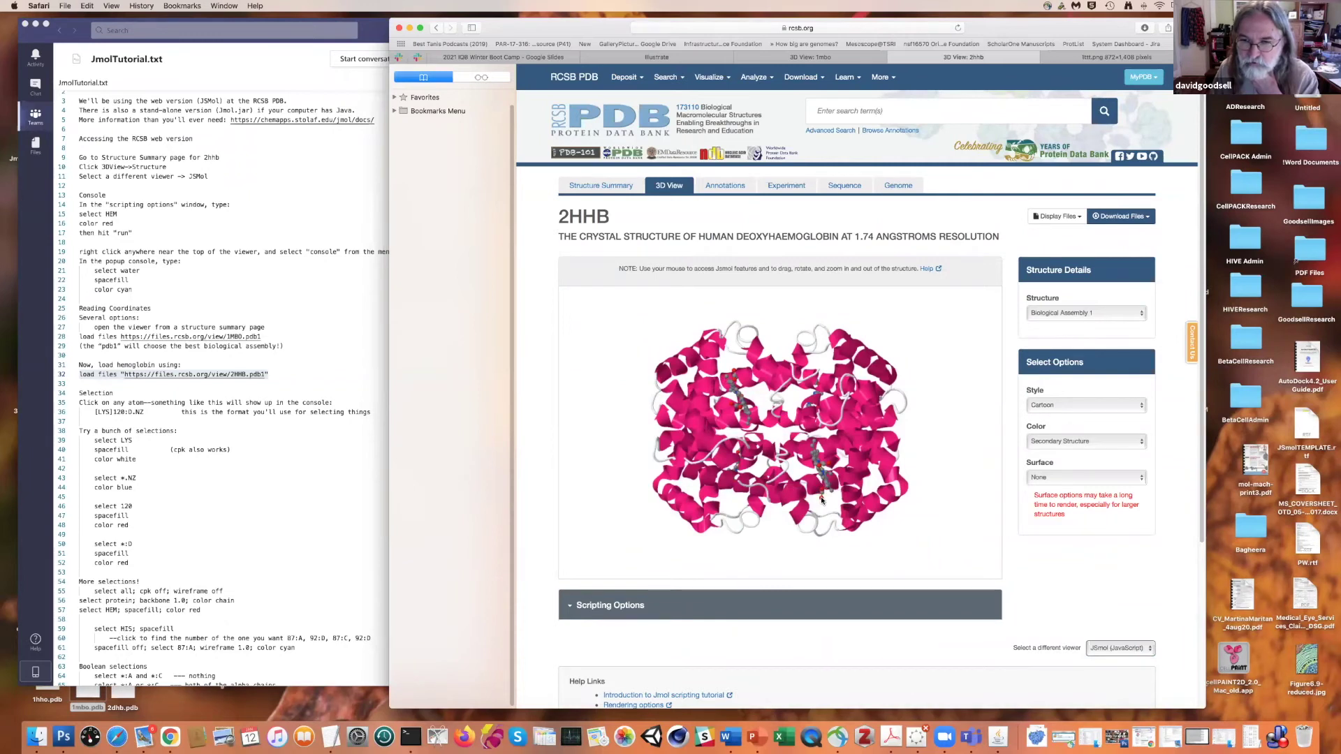
pyautogui.moveTo(821, 500)
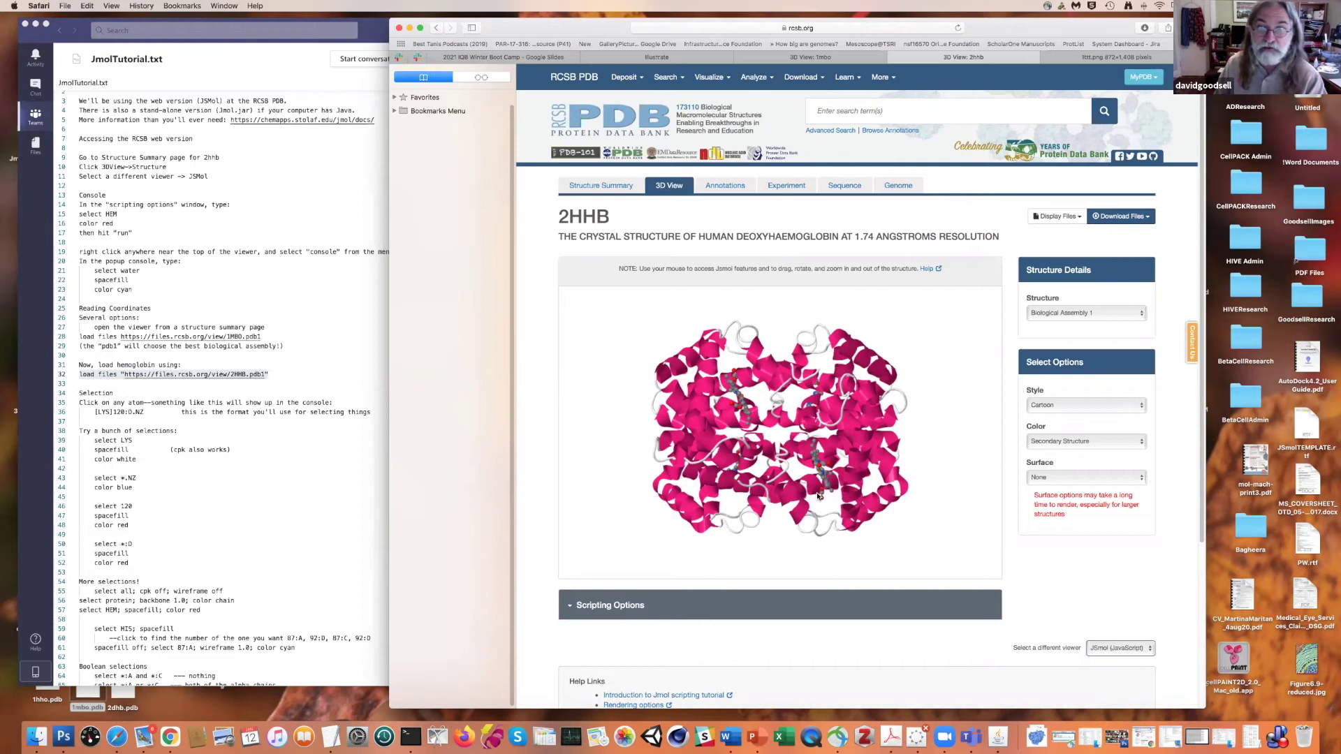
# - Open the Jmol console, bring the tutorial's selection exercises into view, and move the console higher beside the molecule
pyautogui.rightClick(850, 312)
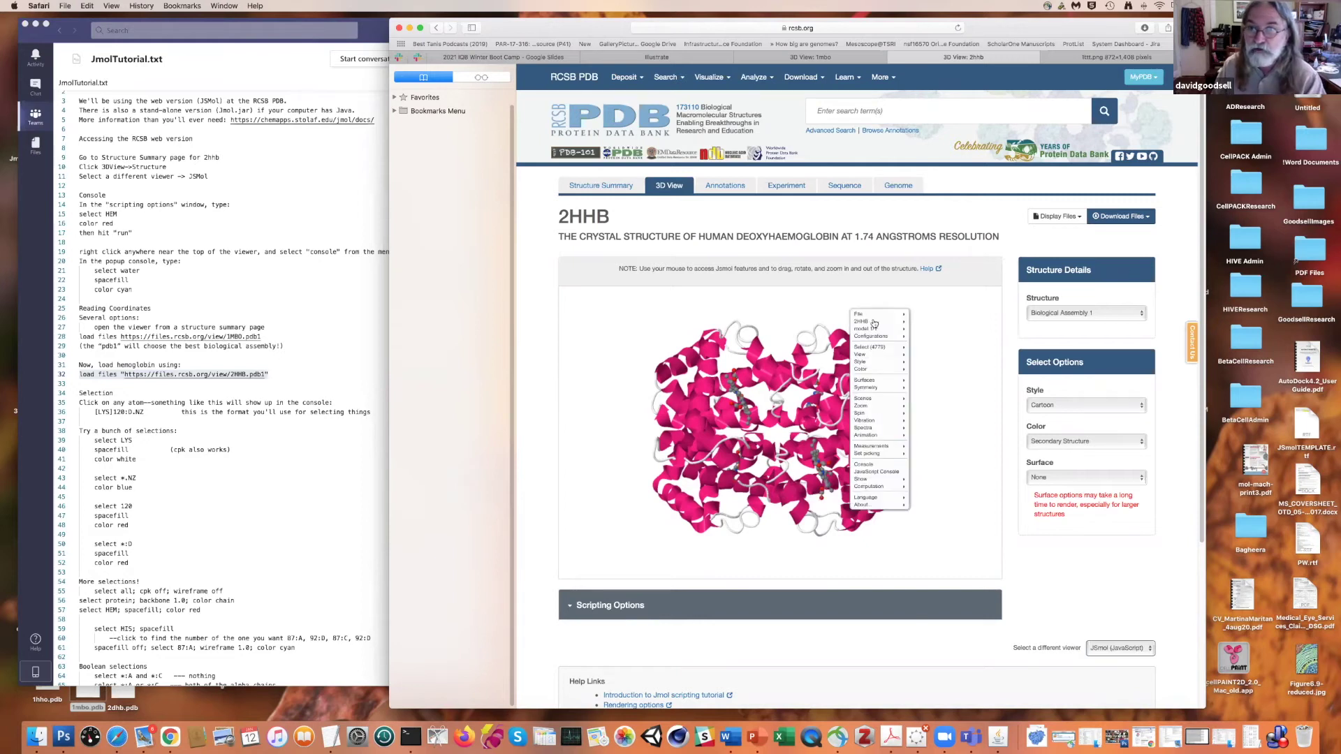
pyautogui.click(864, 465)
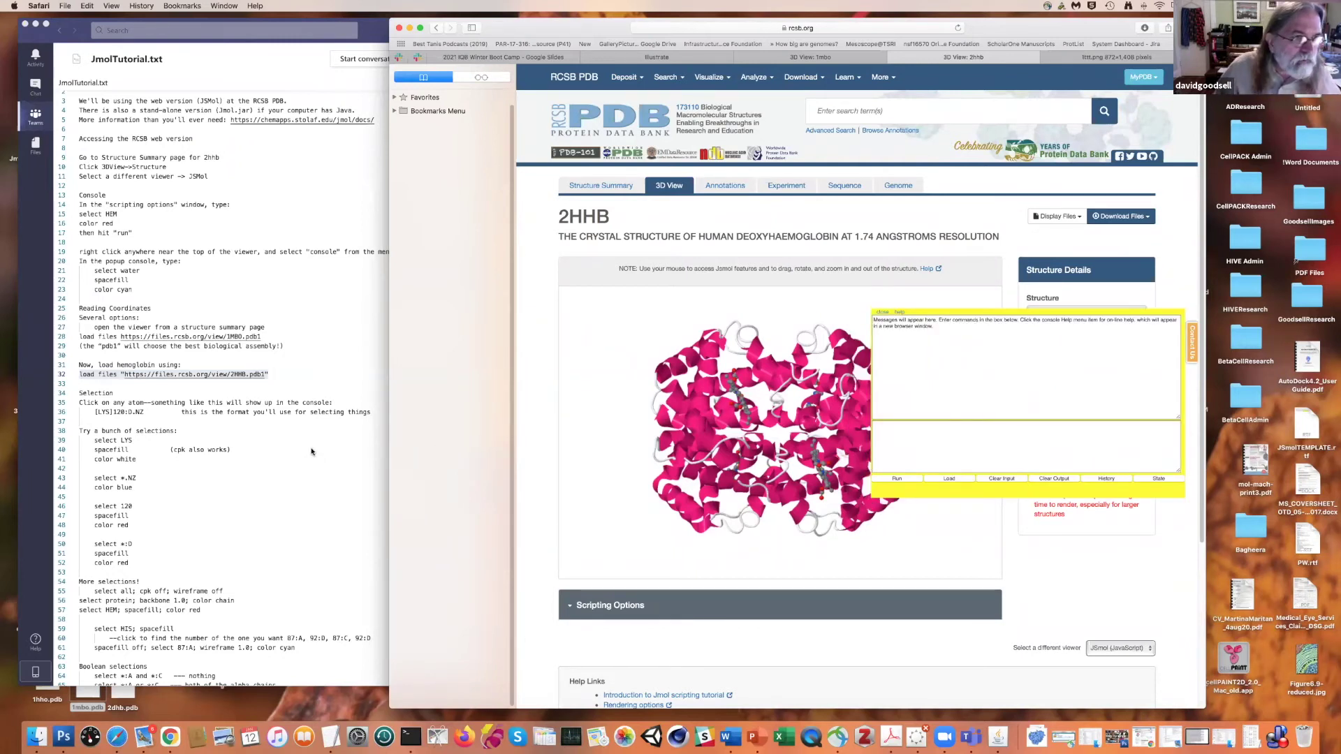
pyautogui.scroll(-5, 312, 452)
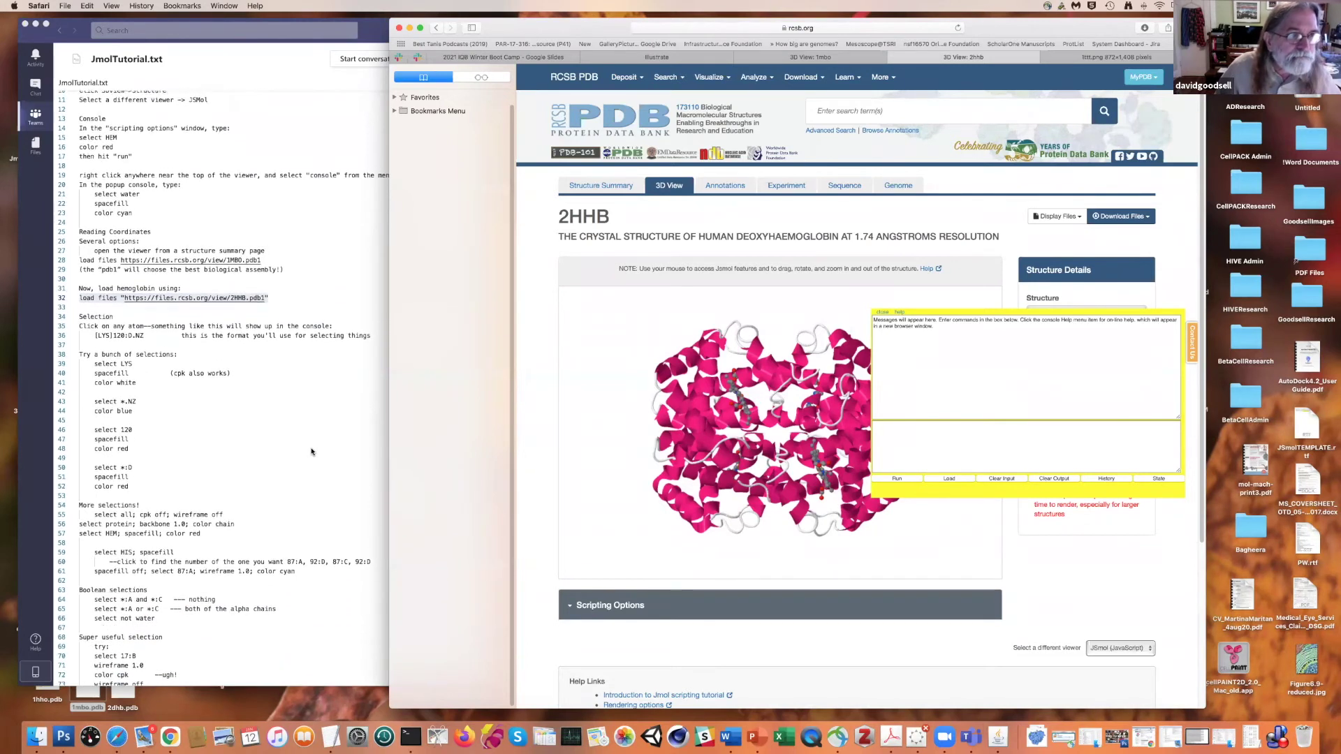
pyautogui.scroll(-1, 312, 452)
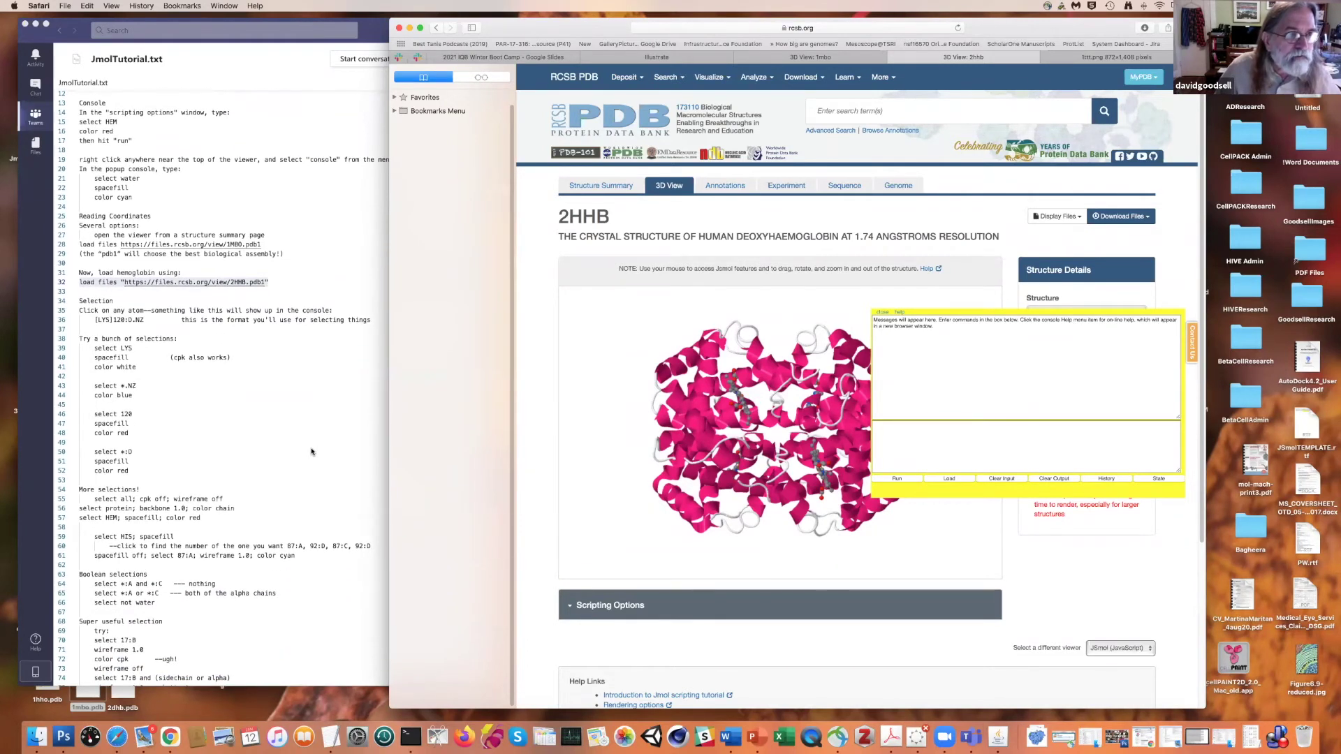
pyautogui.scroll(-1, 311, 451)
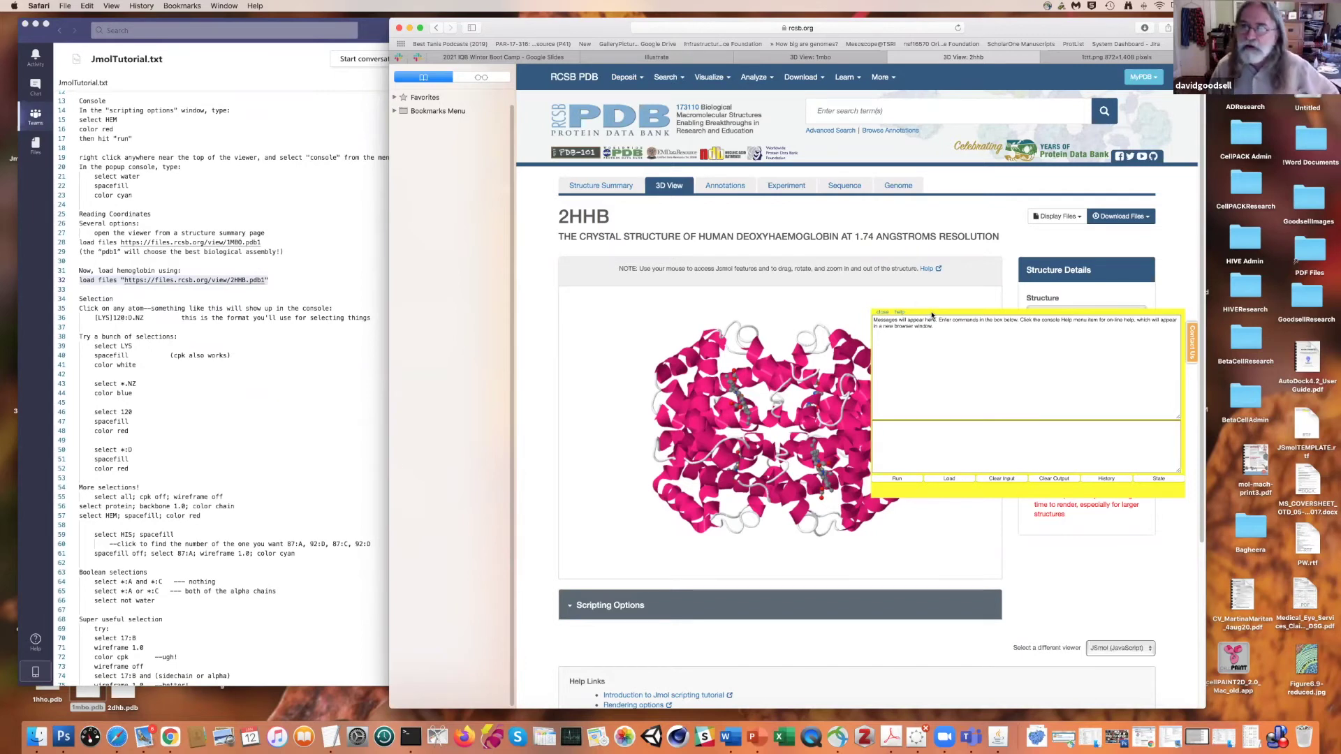
pyautogui.moveTo(940, 304); pyautogui.dragTo(951, 257)
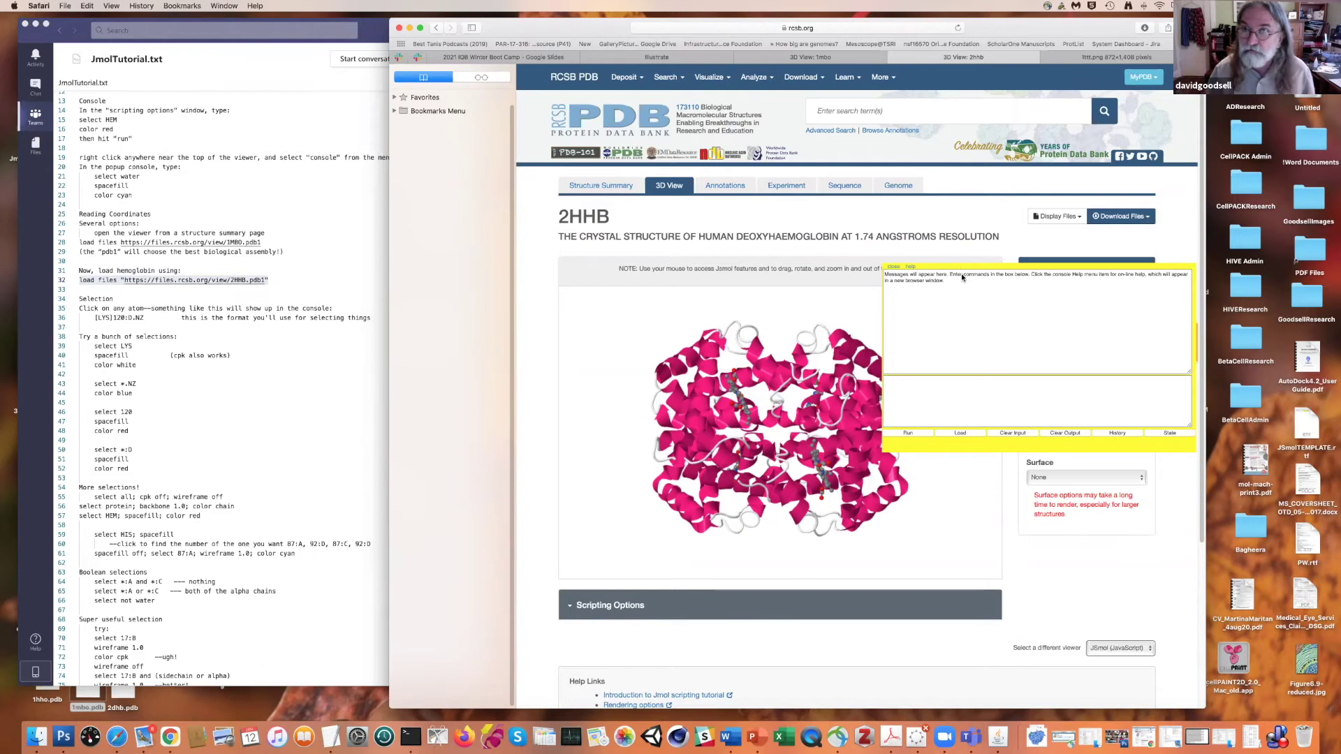
pyautogui.moveTo(966, 262); pyautogui.dragTo(968, 242)
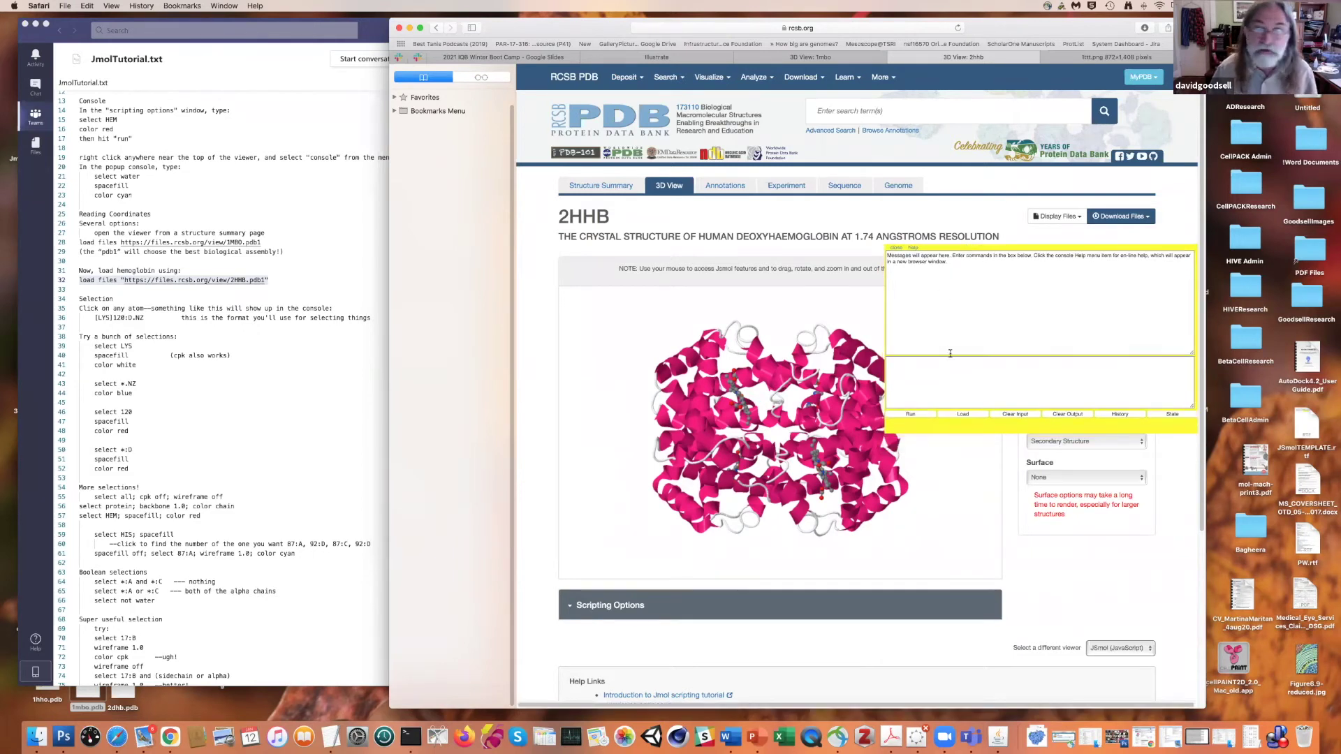
# - Select the protein with a console command, display it as spacefill, and color it yellow
pyautogui.click(910, 369)
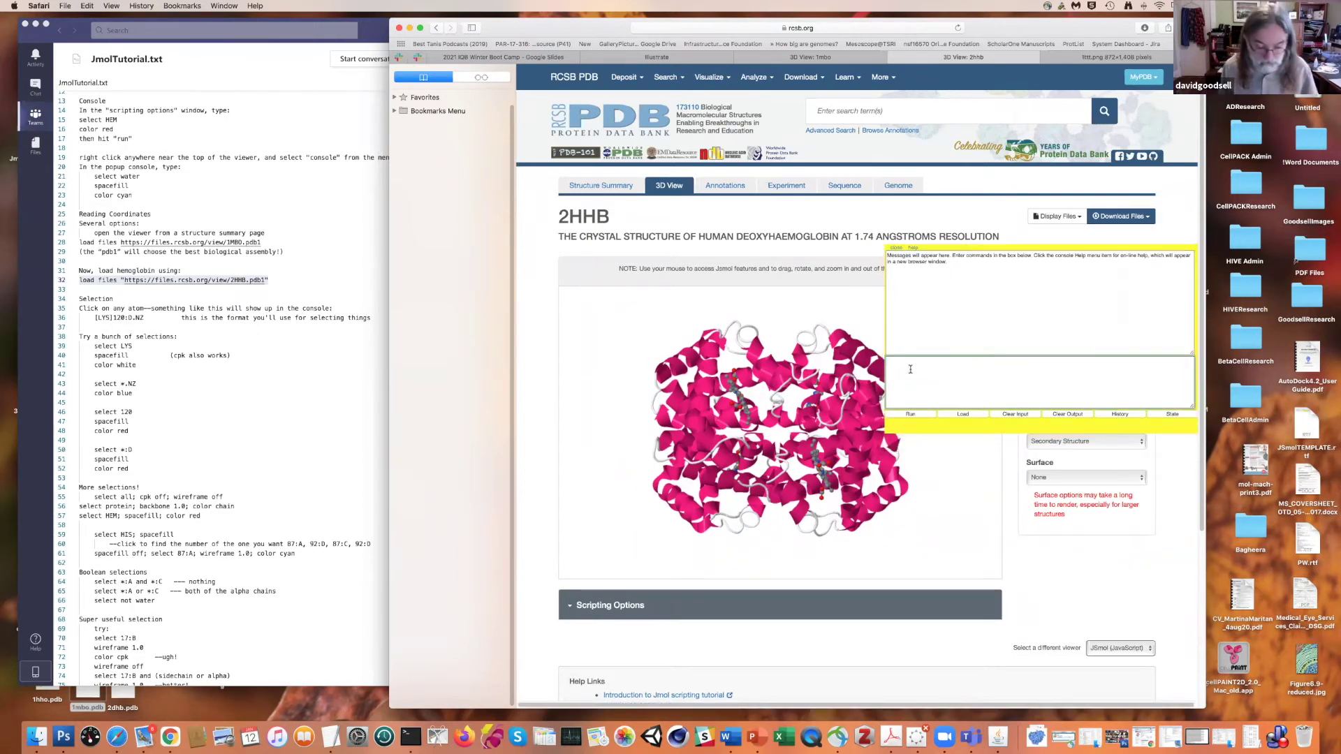
pyautogui.write('select protein')
pyautogui.press('Return')
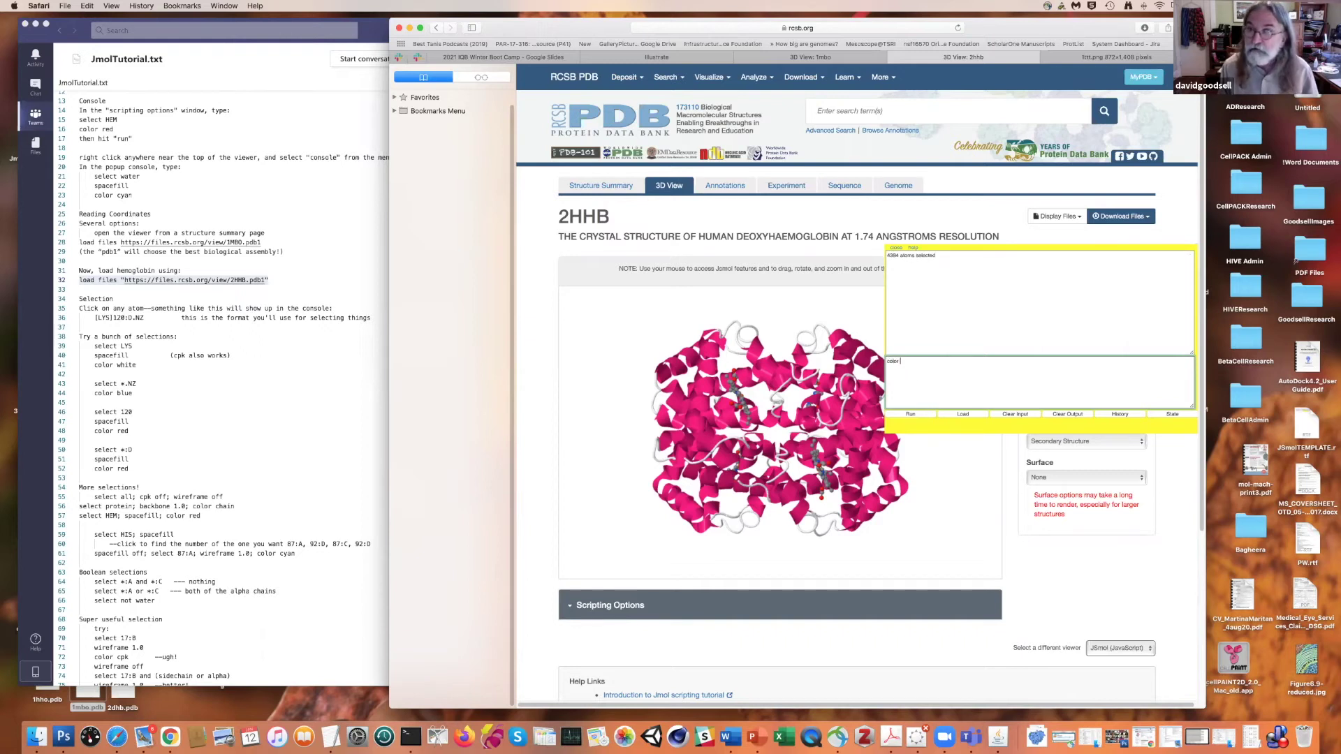
pyautogui.press('BackSpace')
pyautogui.press('BackSpace')
pyautogui.press('BackSpace')
pyautogui.press('BackSpace')
pyautogui.press('BackSpace')
pyautogui.press('BackSpace')
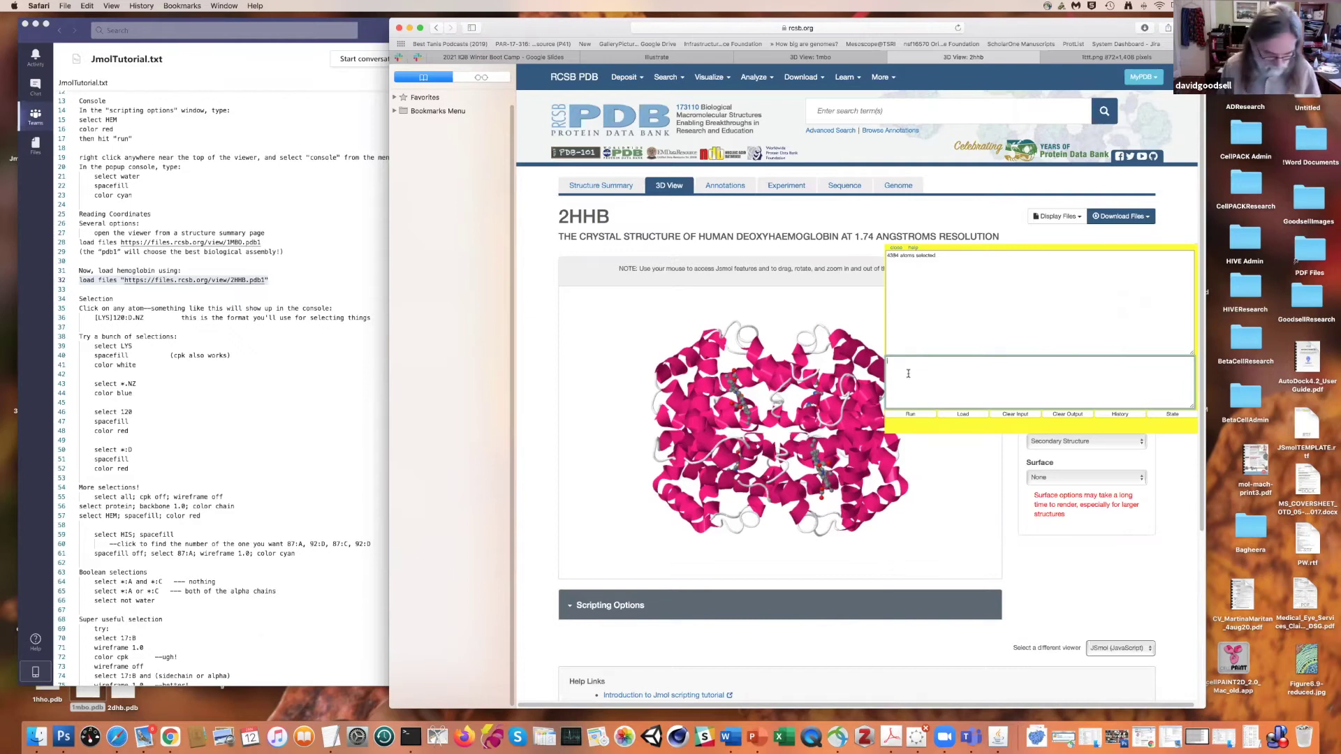
pyautogui.write('cefill')
pyautogui.press('Return')
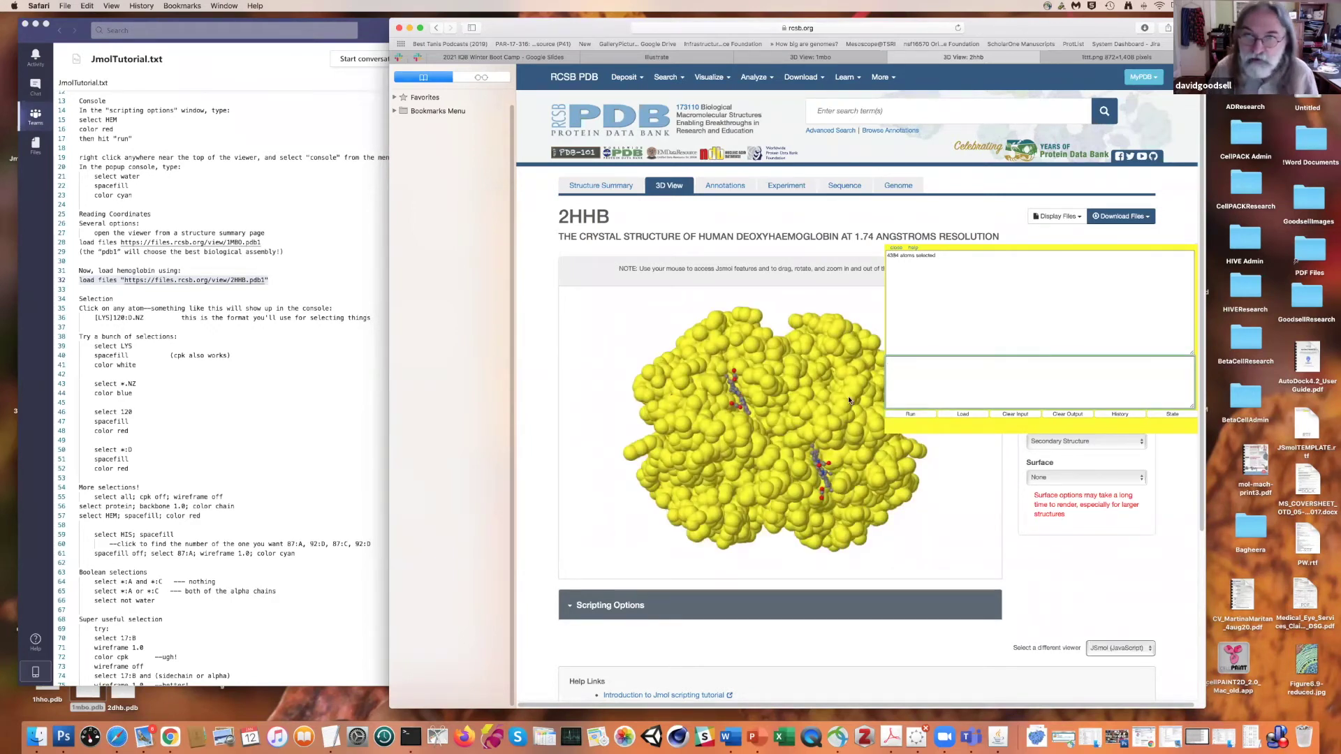
# - Color all atoms green with console commands, and color the ligand selection yellow
pyautogui.moveTo(816, 409); pyautogui.dragTo(816, 409)
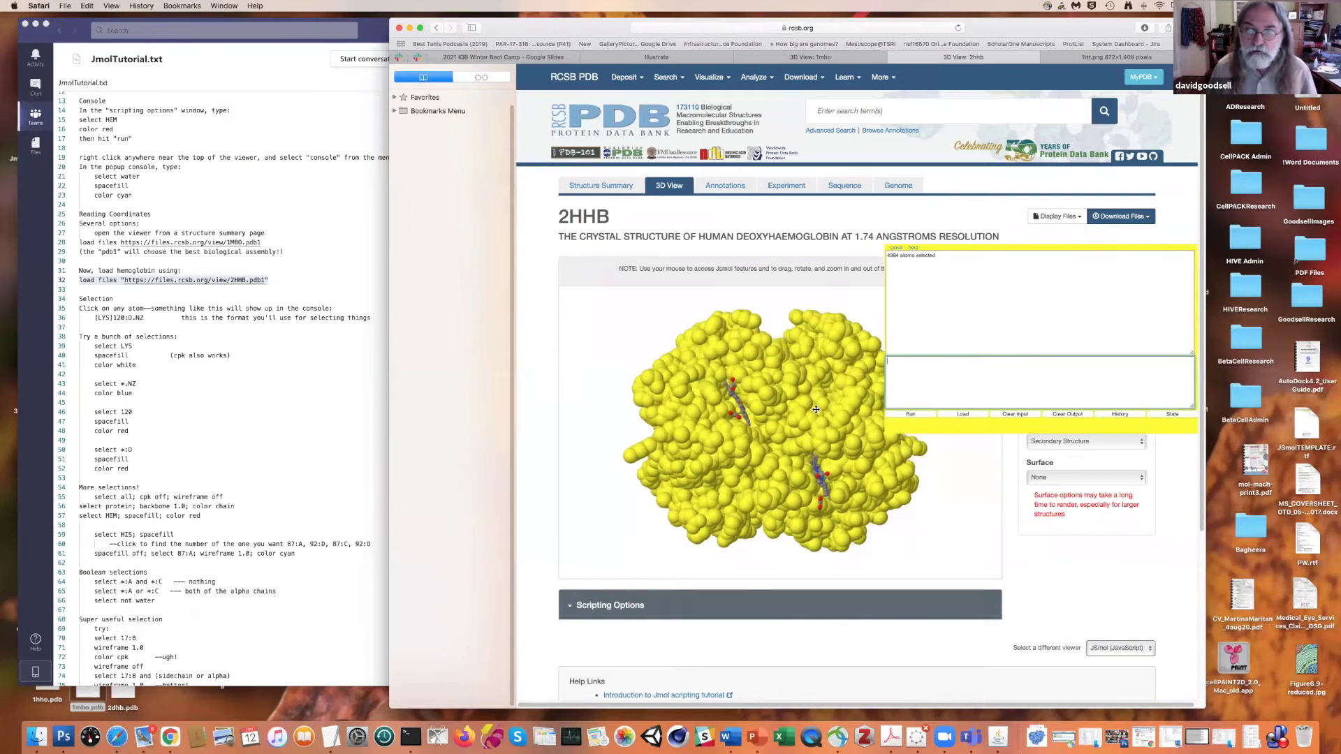
pyautogui.click(914, 373)
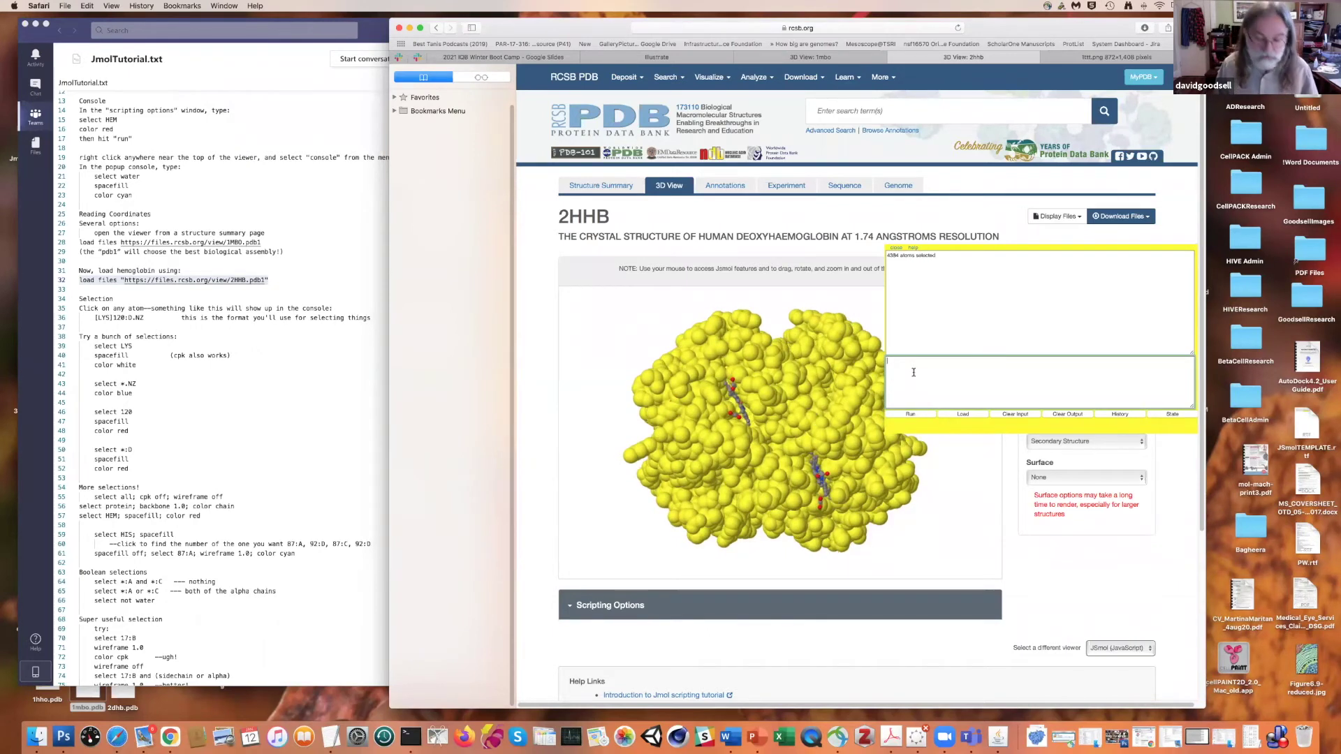
pyautogui.press('Return')
pyautogui.write('color green')
pyautogui.press('Return')
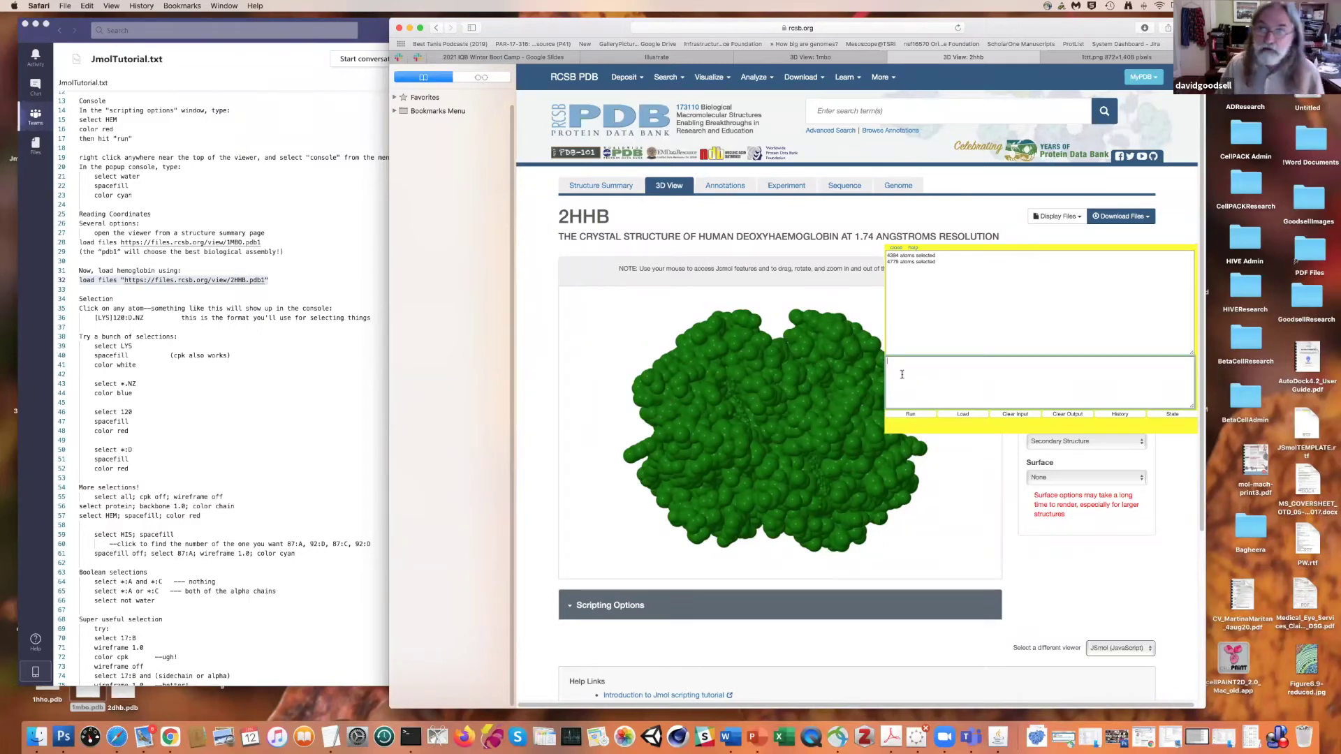
pyautogui.write('select ligand')
pyautogui.press('Return')
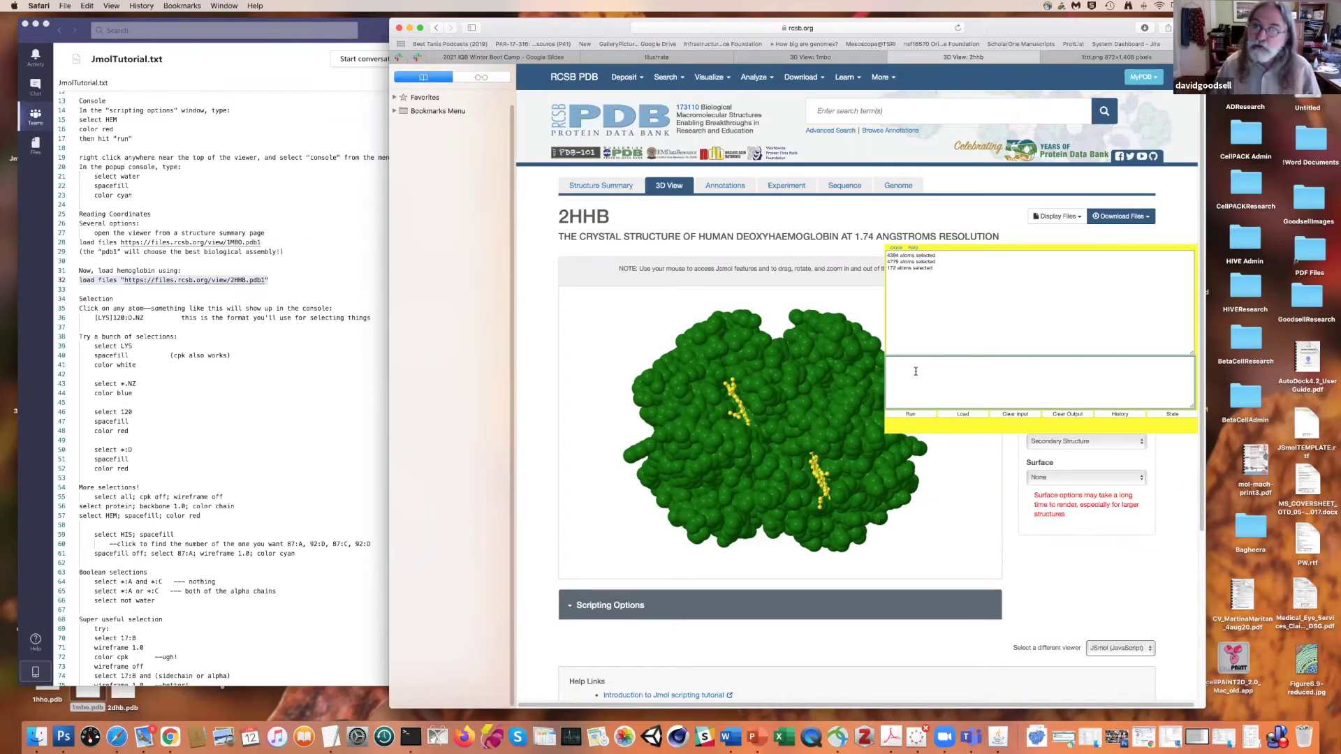
# - Select everything that is not protein, display it as spacefill, and color it magenta
pyautogui.write('elect not protein')
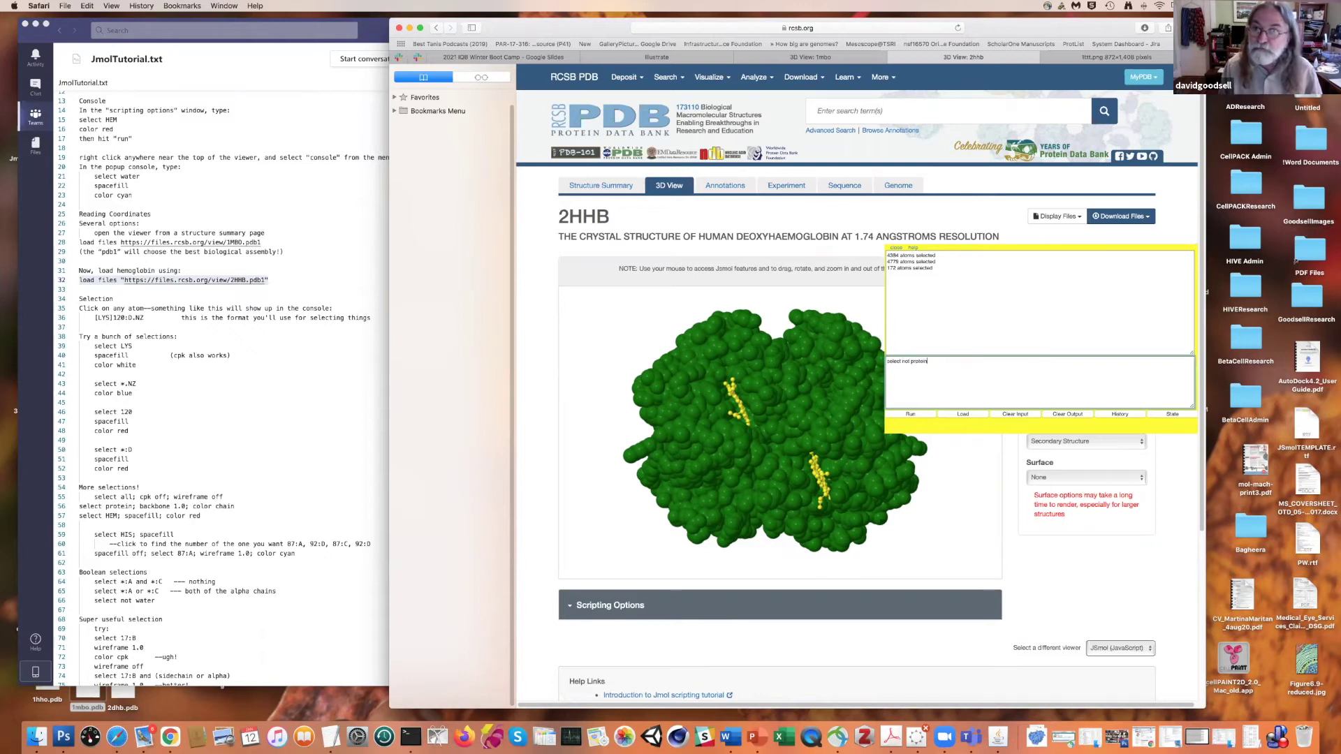
pyautogui.press('Return')
pyautogui.press('Return')
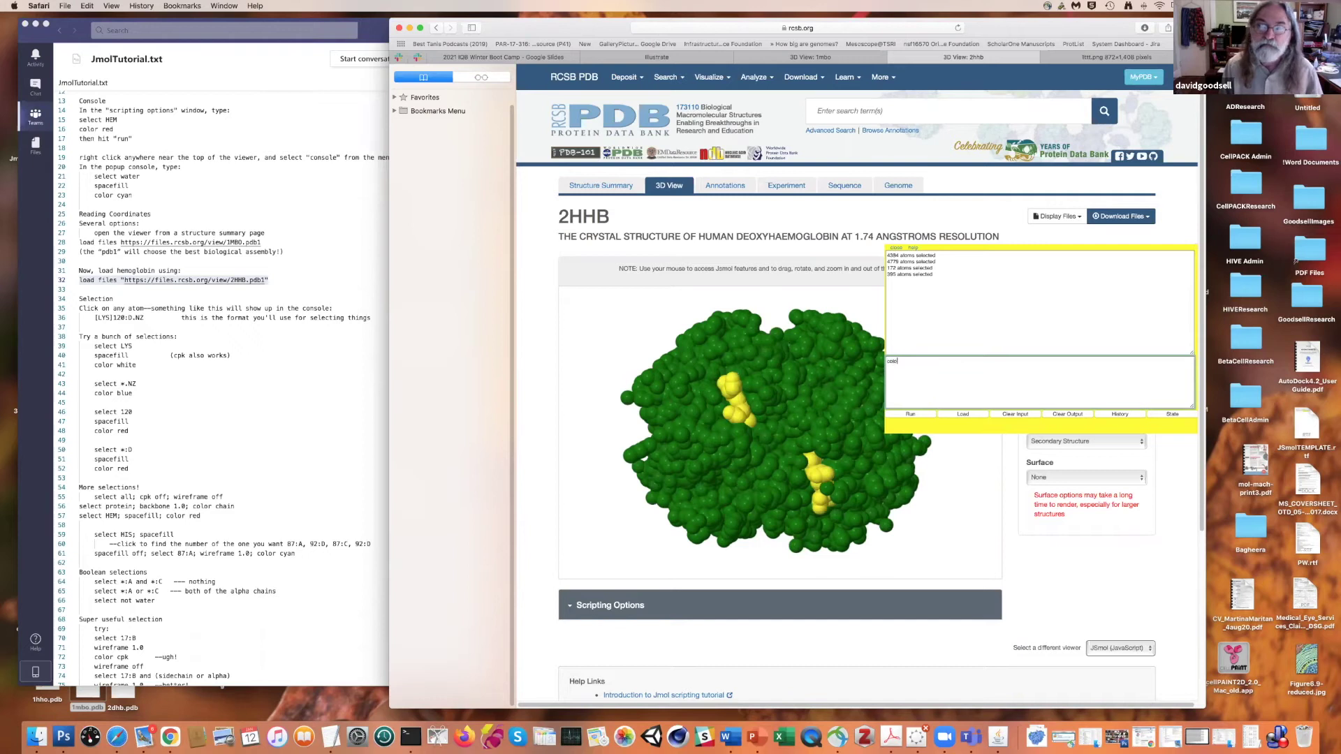
pyautogui.write('color magenta')
pyautogui.press('Return')
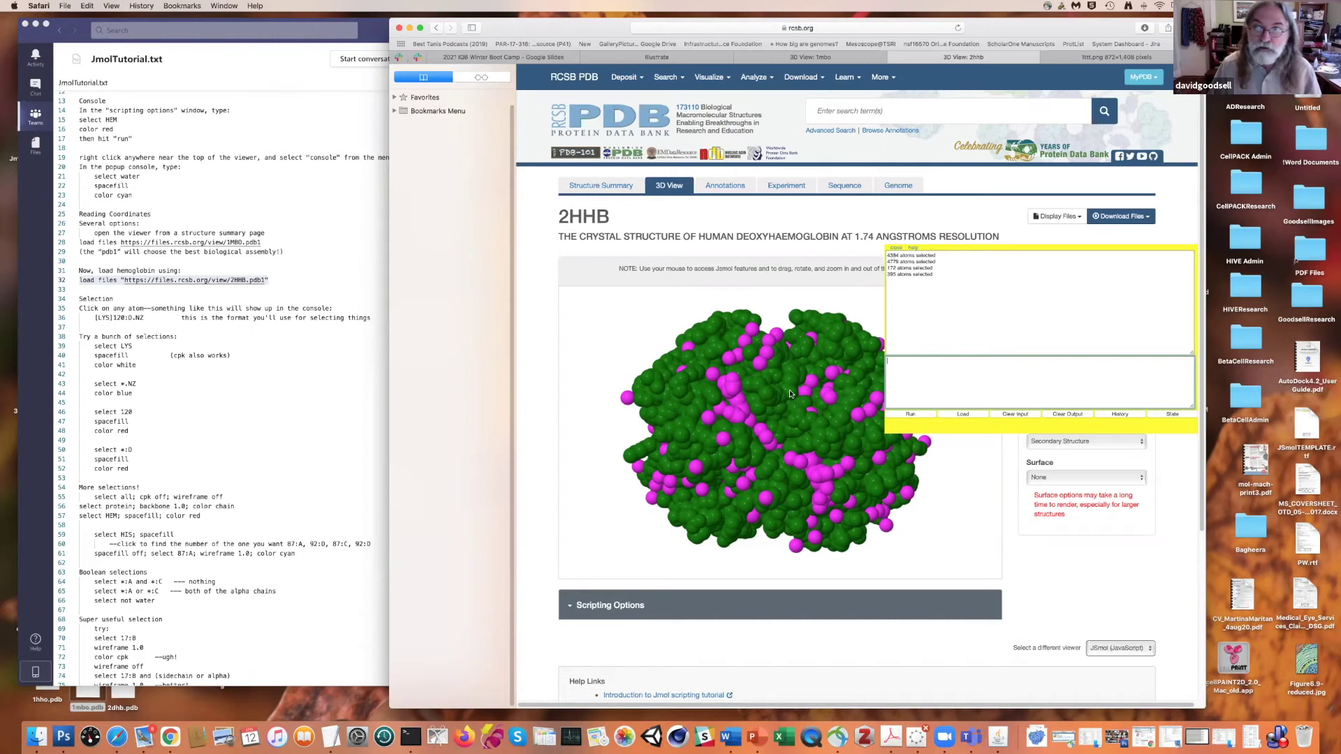
pyautogui.moveTo(803, 377); pyautogui.dragTo(648, 454)
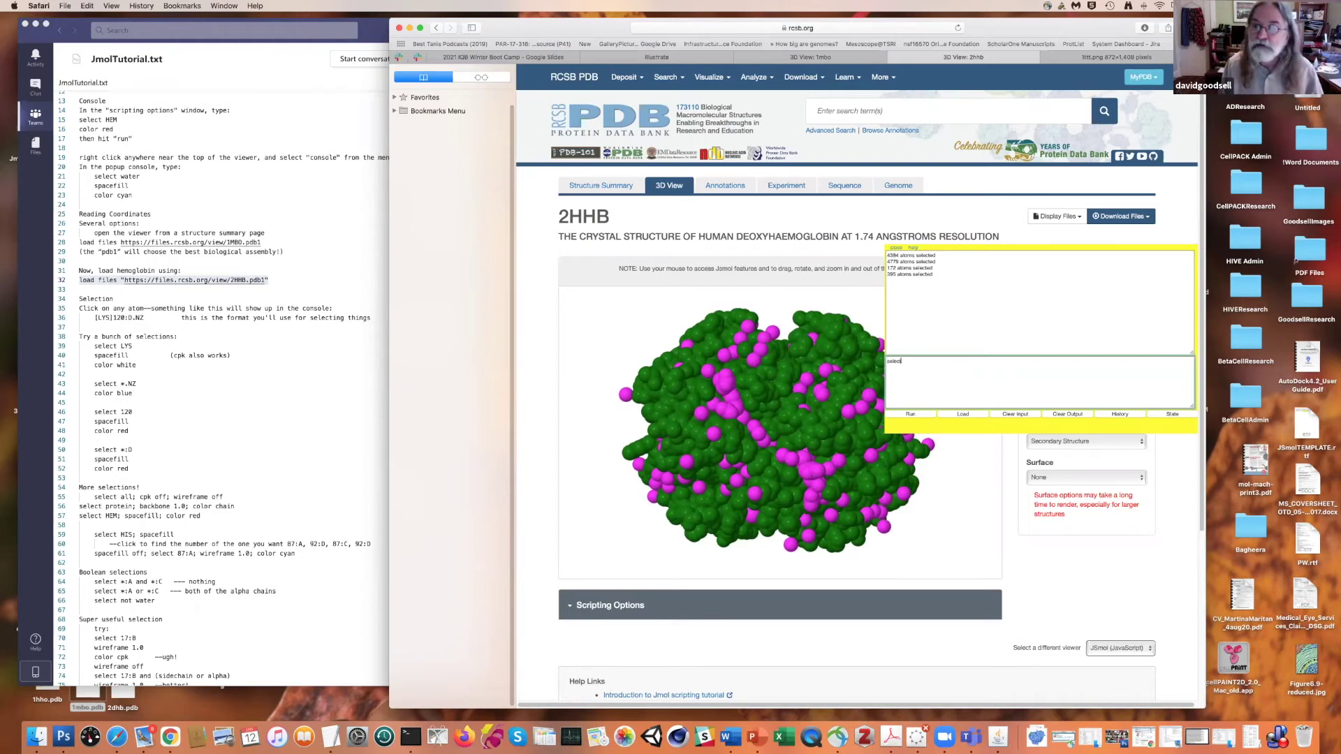
# - Select all atoms and turn off both the spacefill and cartoon representations
pyautogui.press('Return')
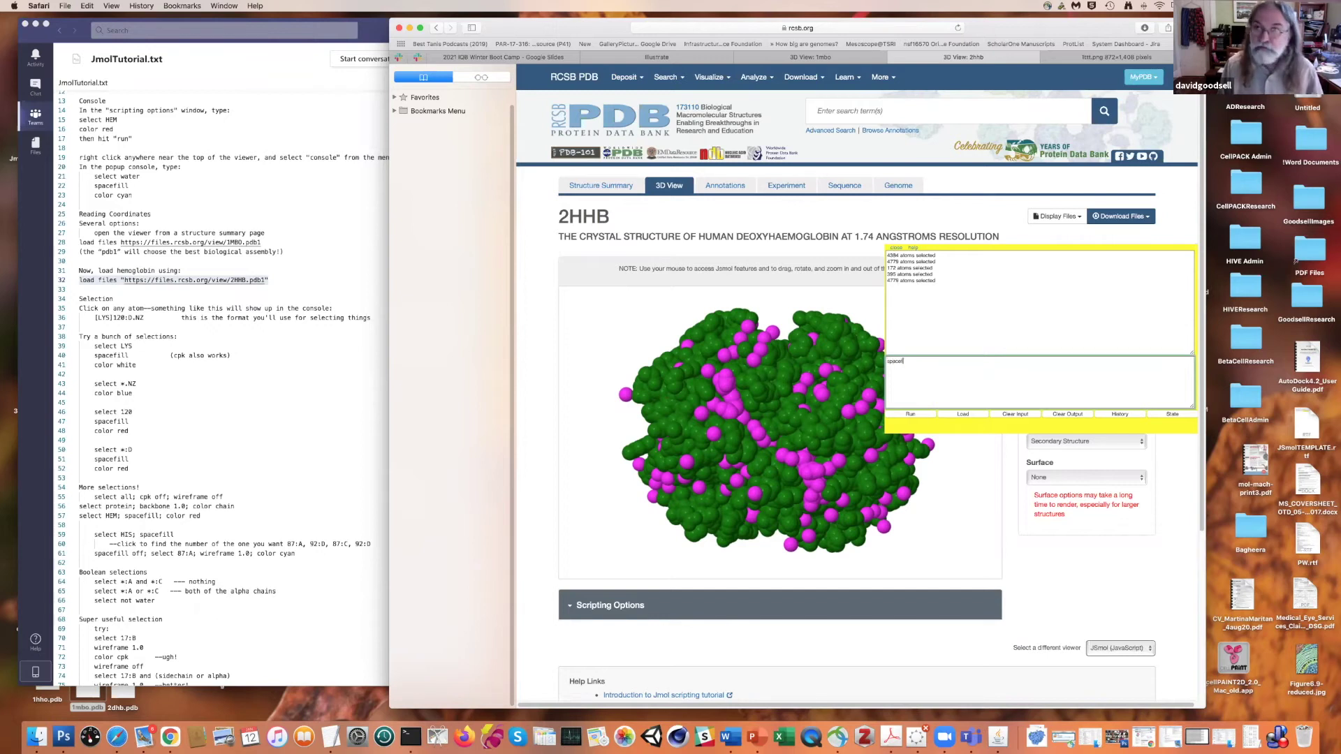
pyautogui.press('Return')
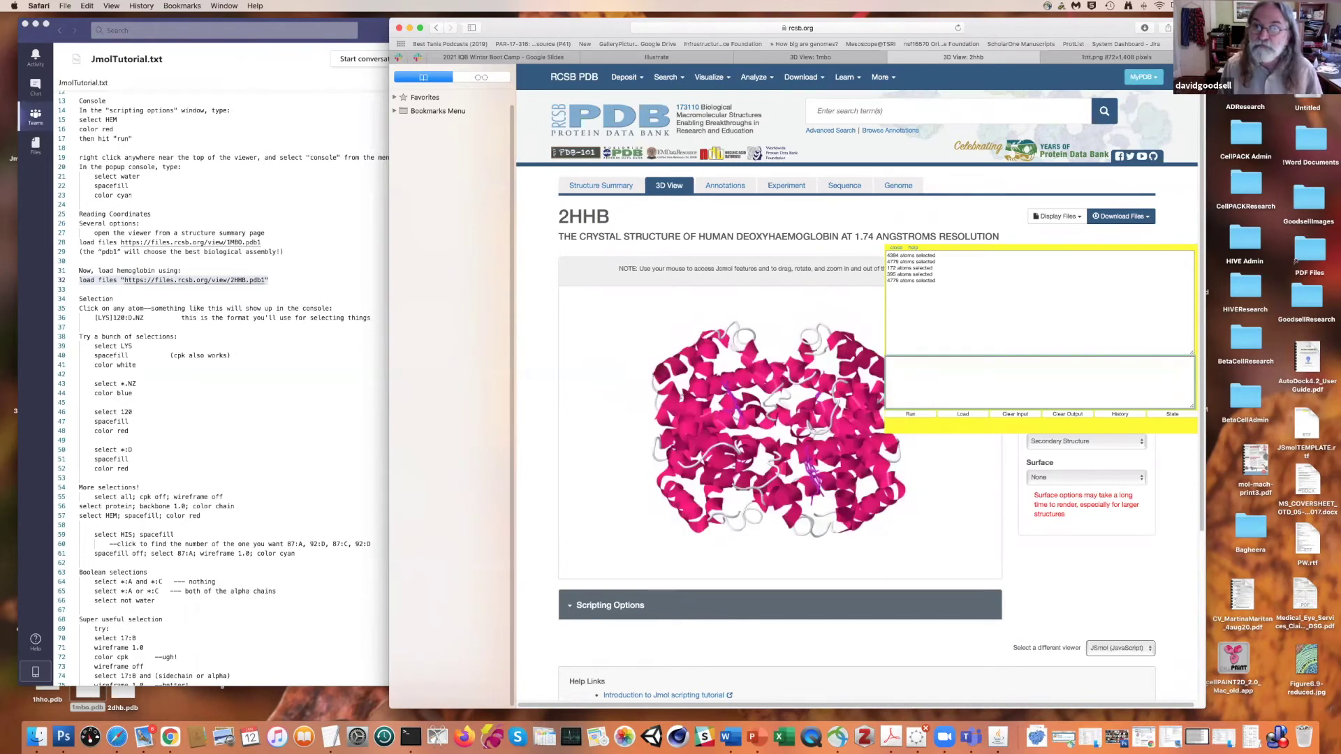
pyautogui.write('cartoon off')
pyautogui.press('Return')
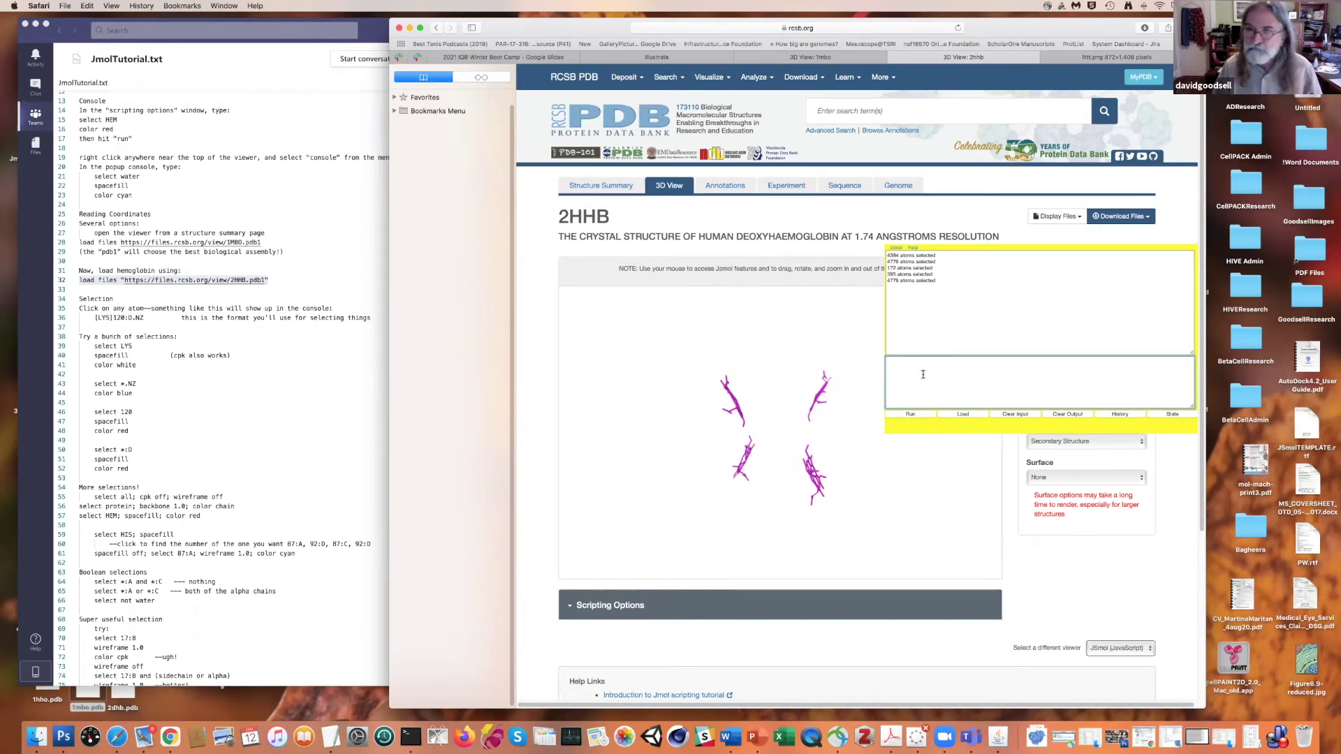
# - Select the protein, display it as a backbone of thickness 1.0, and color it by chain
pyautogui.write('select protein')
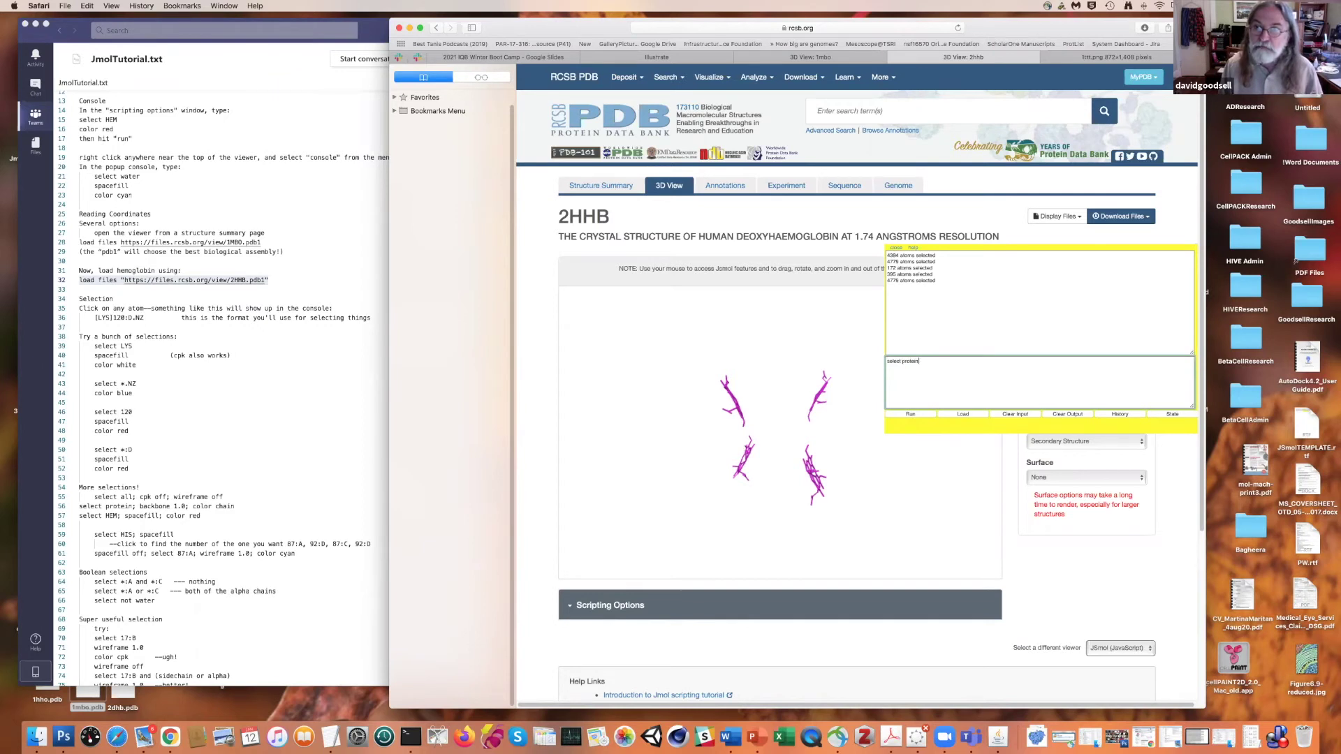
pyautogui.press('Return')
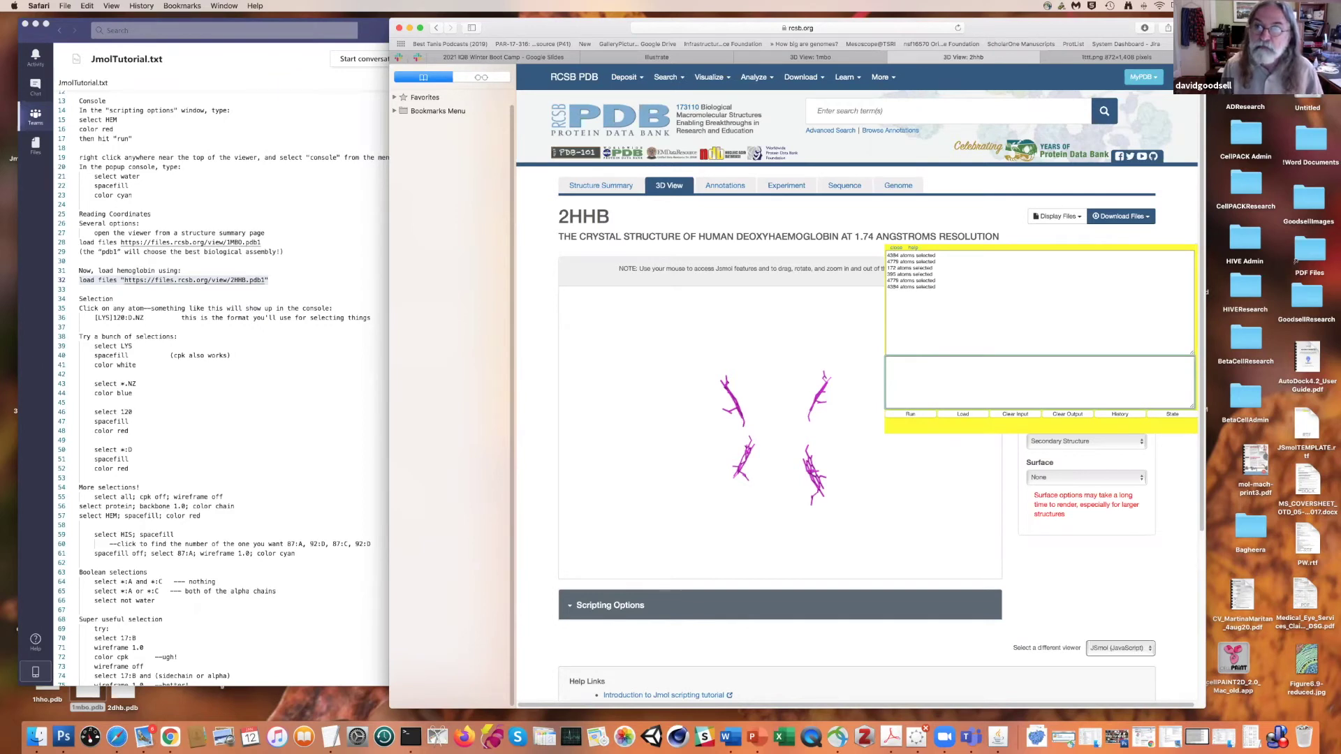
pyautogui.write('backbone ')
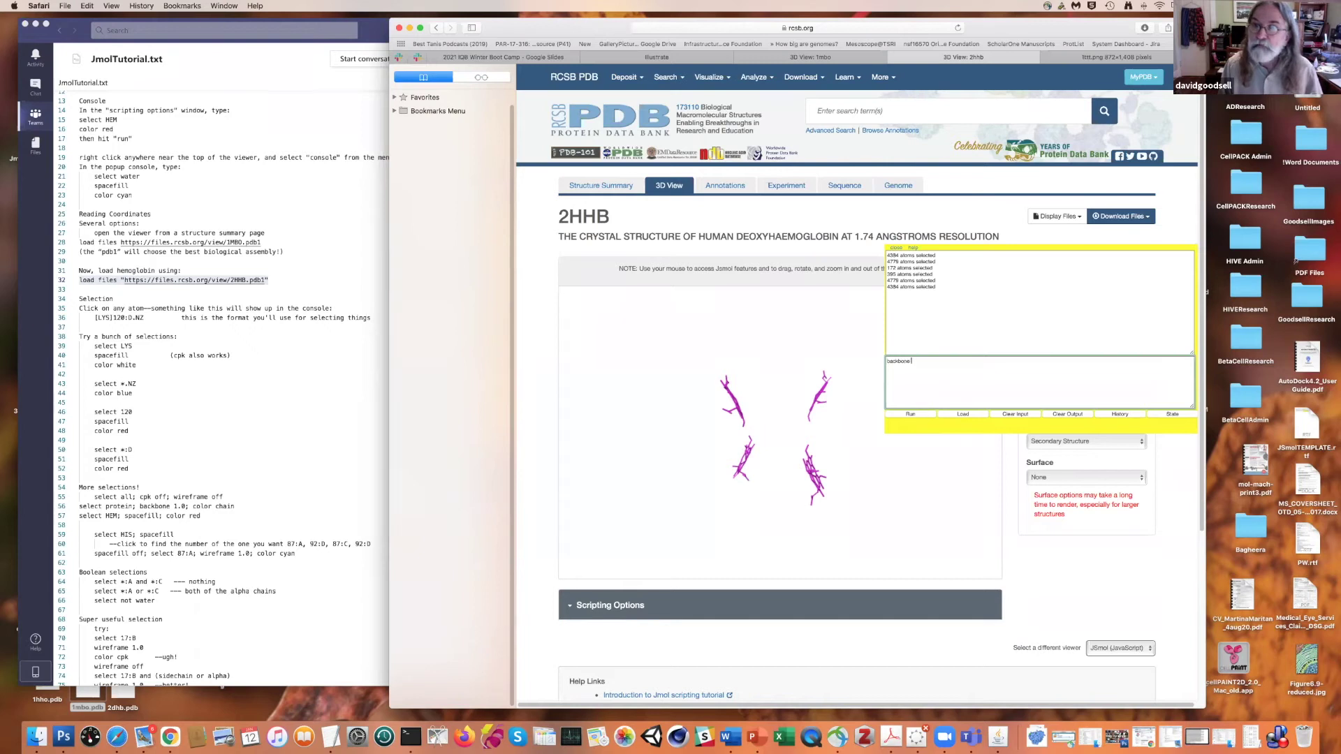
pyautogui.write('1.0')
pyautogui.press('Return')
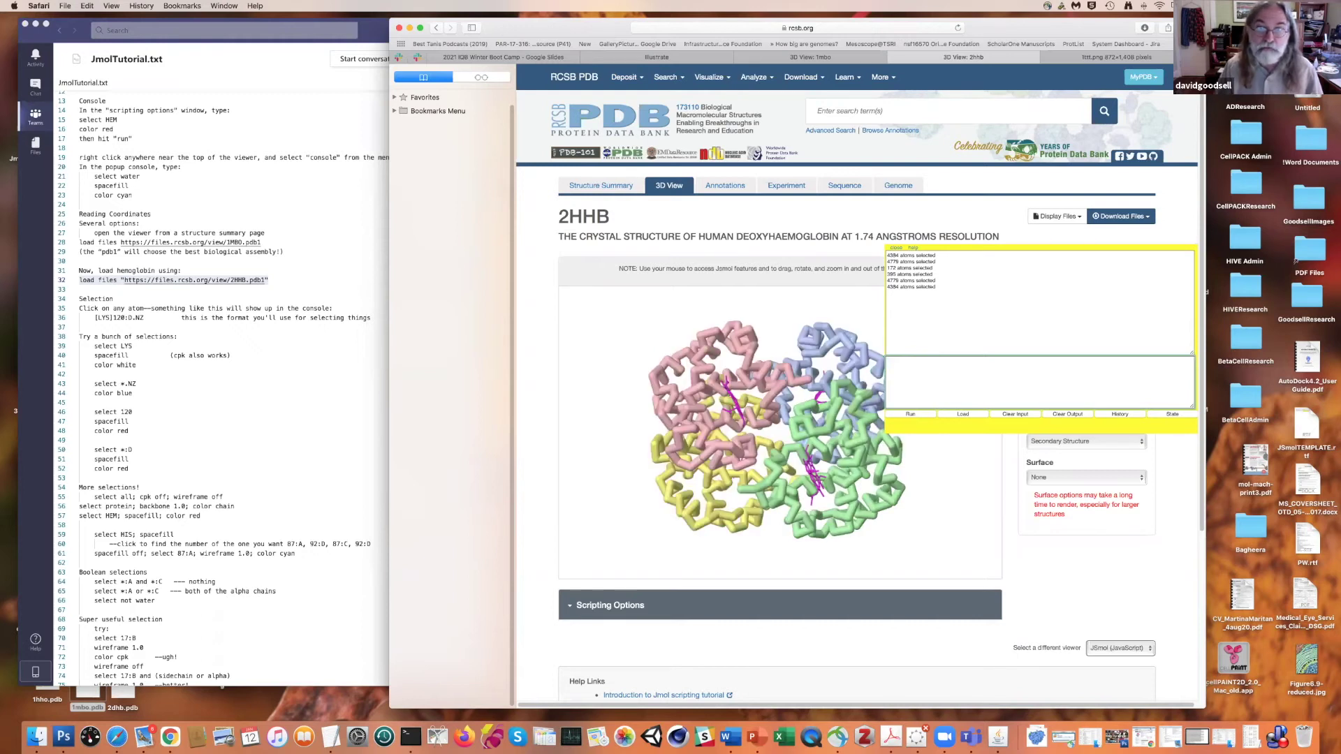
pyautogui.moveTo(797, 377)
pyautogui.mouseDown()
pyautogui.moveTo(813, 376)
pyautogui.moveTo(801, 366)
pyautogui.moveTo(787, 399)
pyautogui.mouseUp()
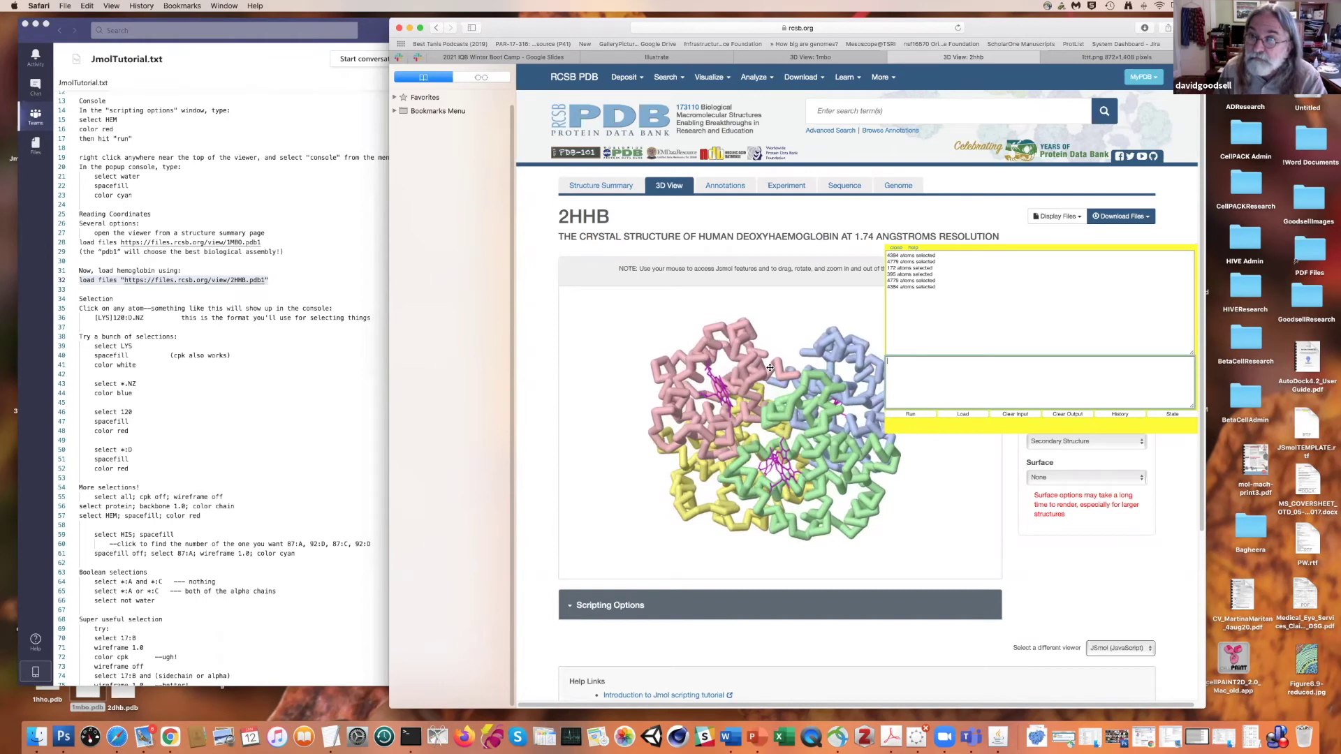
pyautogui.moveTo(793, 351); pyautogui.dragTo(824, 364)
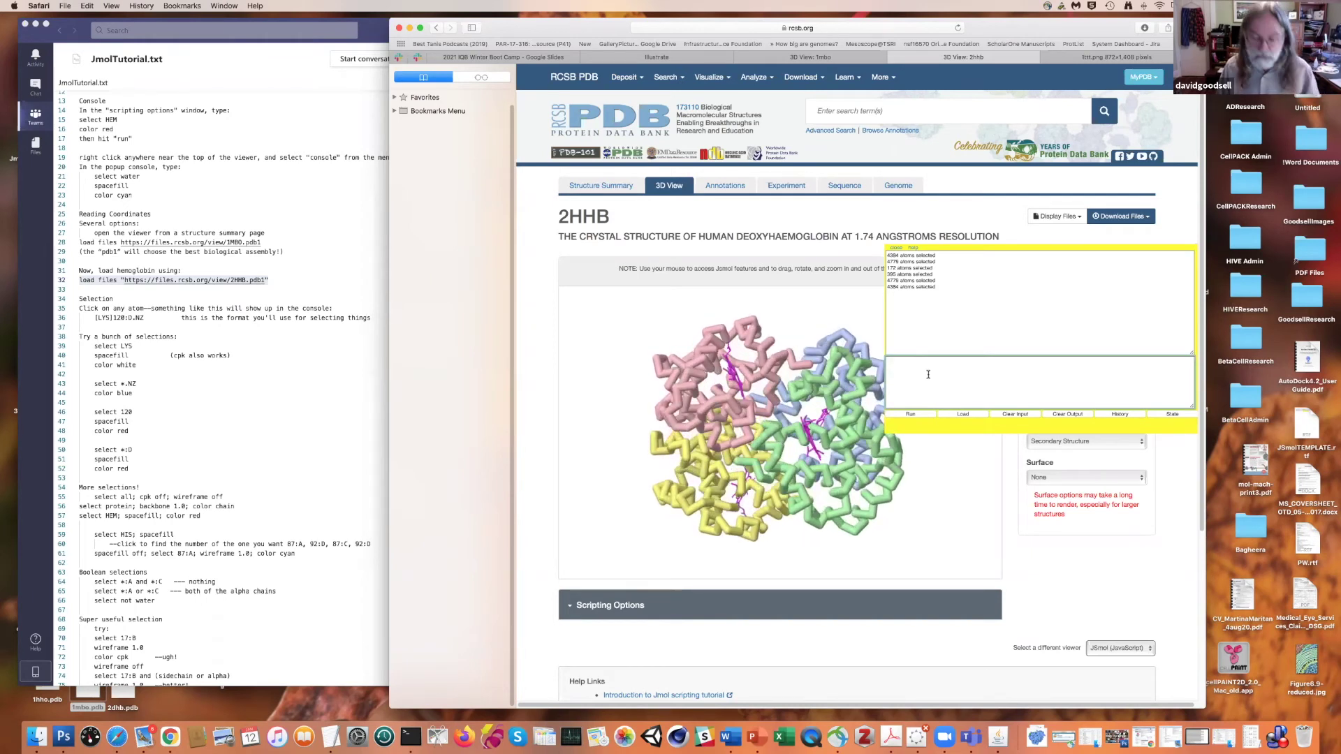
# - Select all HIS residues with a console command and display them as spacefill
pyautogui.write('selec')
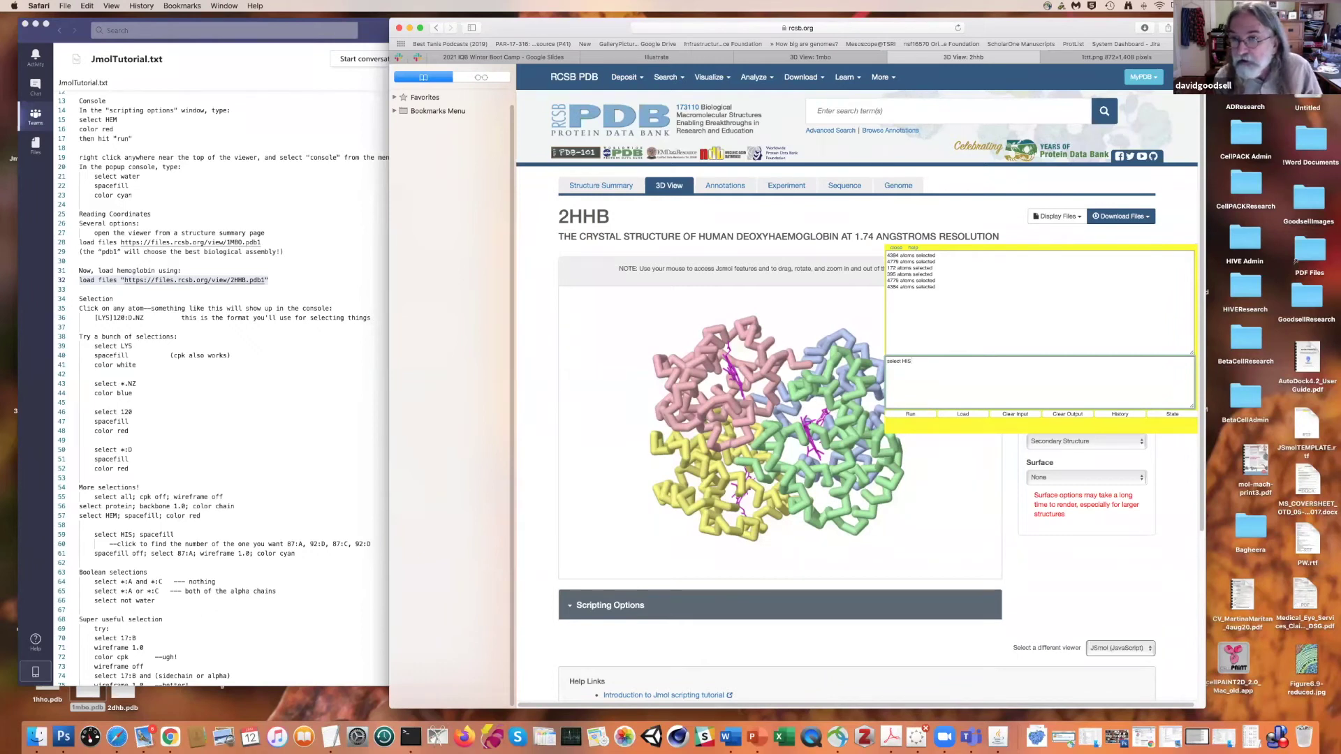
pyautogui.write('t HIS')
pyautogui.press('Return')
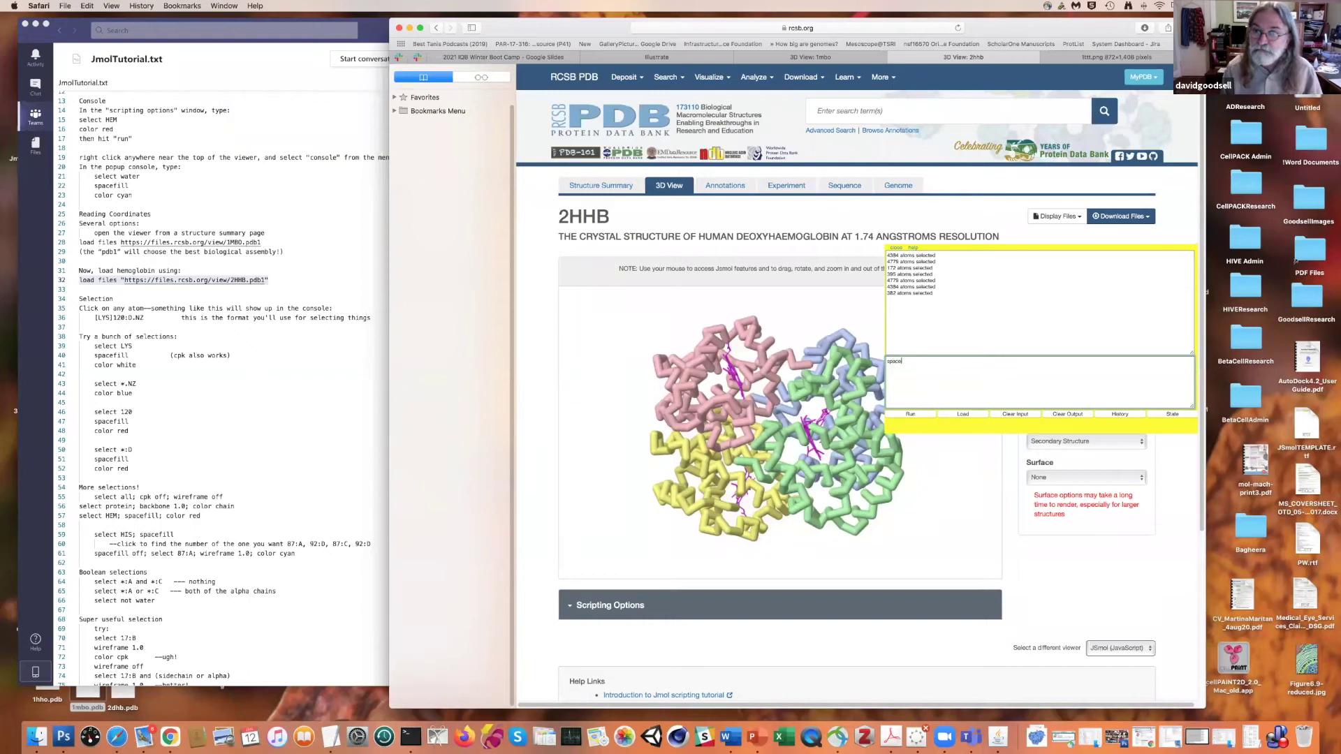
pyautogui.press('Return')
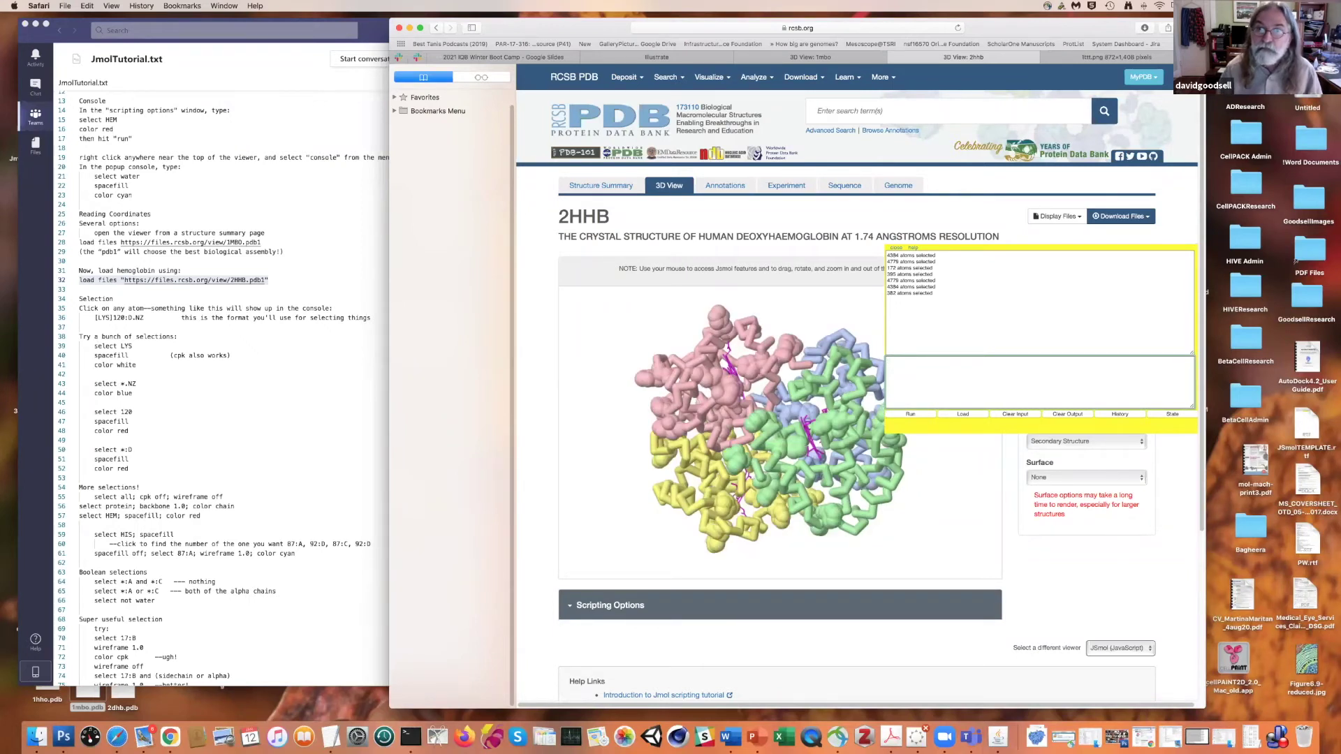
# - Identify the histidine next to the heme in the pink chain by picking its atoms
pyautogui.moveTo(738, 386); pyautogui.dragTo(799, 354)
pyautogui.click(799, 353)
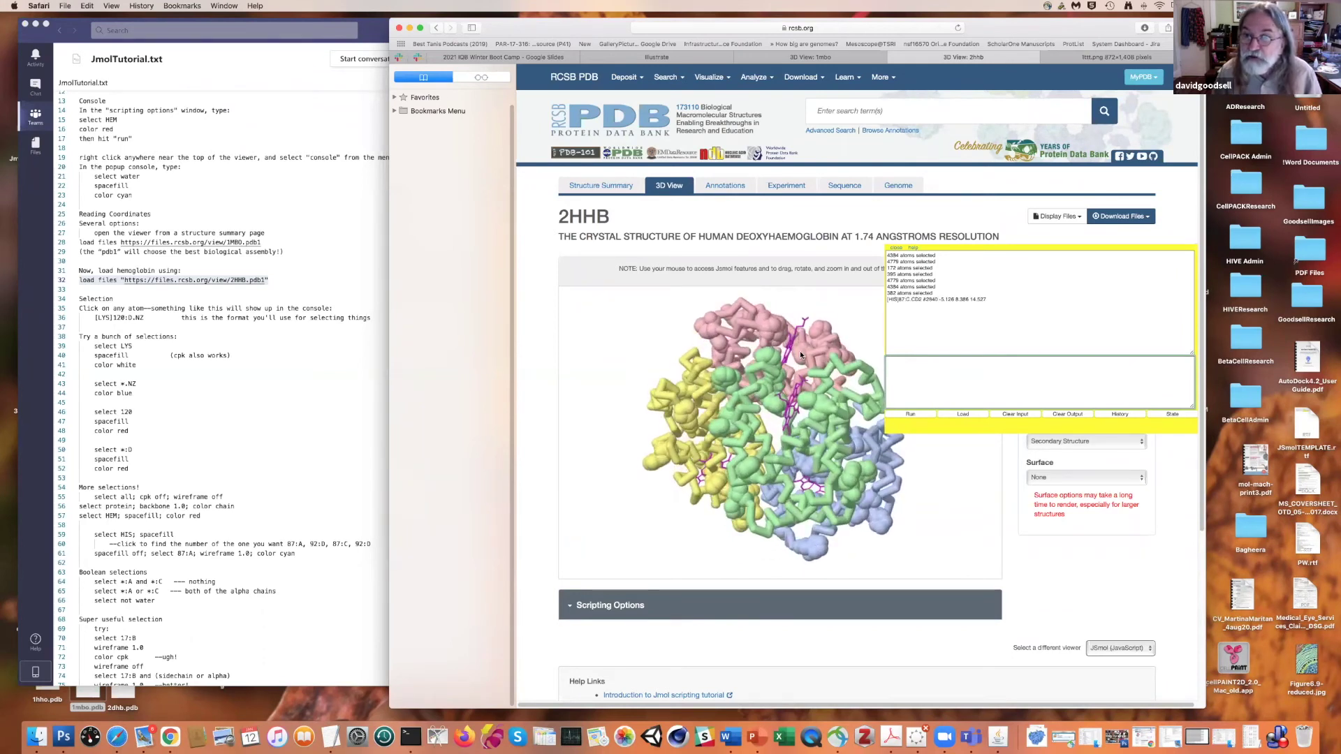
pyautogui.click(799, 350)
pyautogui.moveTo(799, 353)
pyautogui.mouseDown()
pyautogui.moveTo(796, 380)
pyautogui.moveTo(798, 358)
pyautogui.mouseUp()
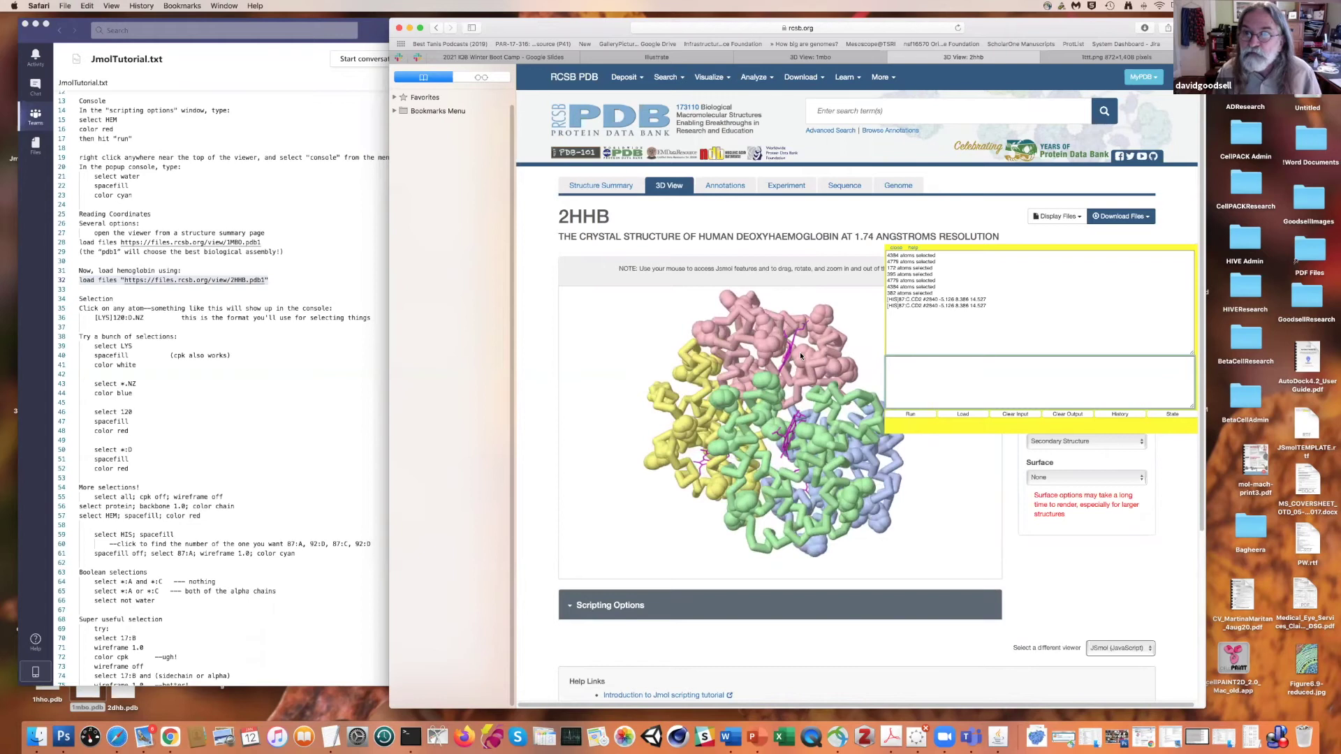
pyautogui.click(799, 352)
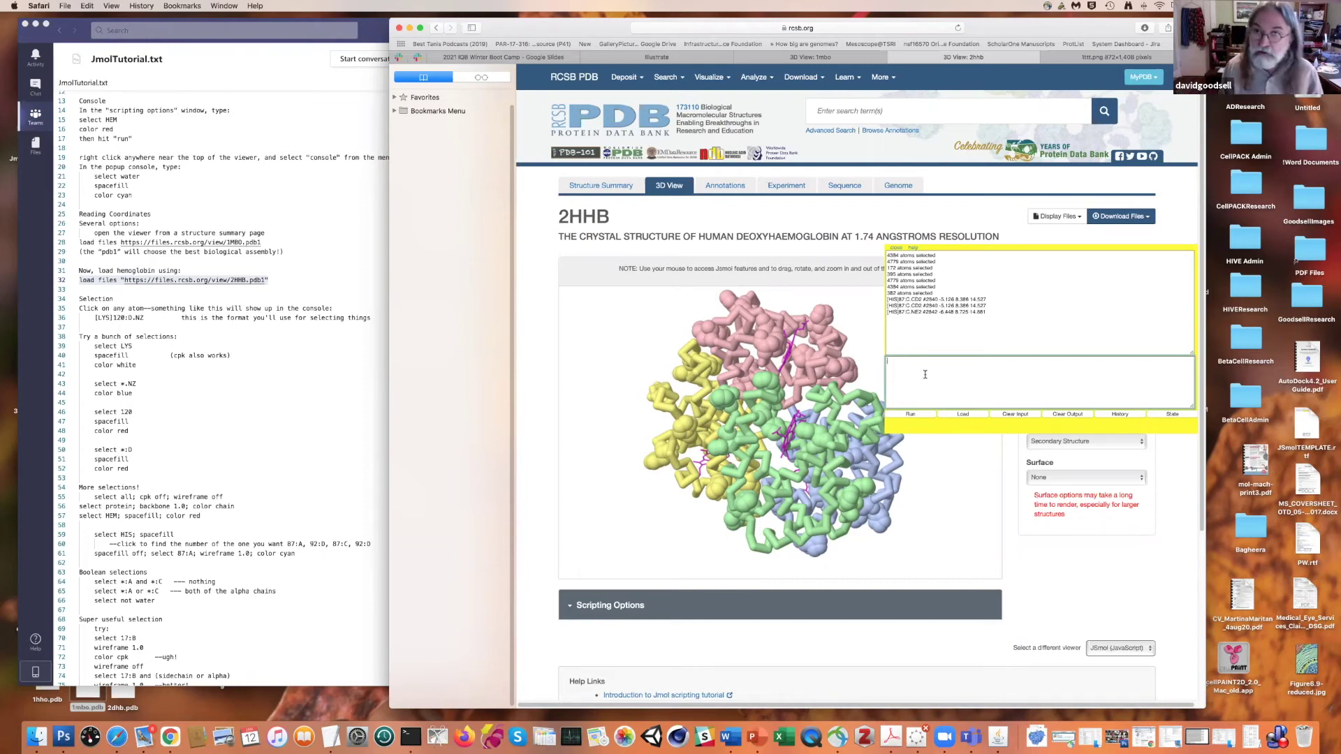
# - Select all HIS residues again and turn their spacefill display off
pyautogui.write('lect HIS')
pyautogui.press('Return')
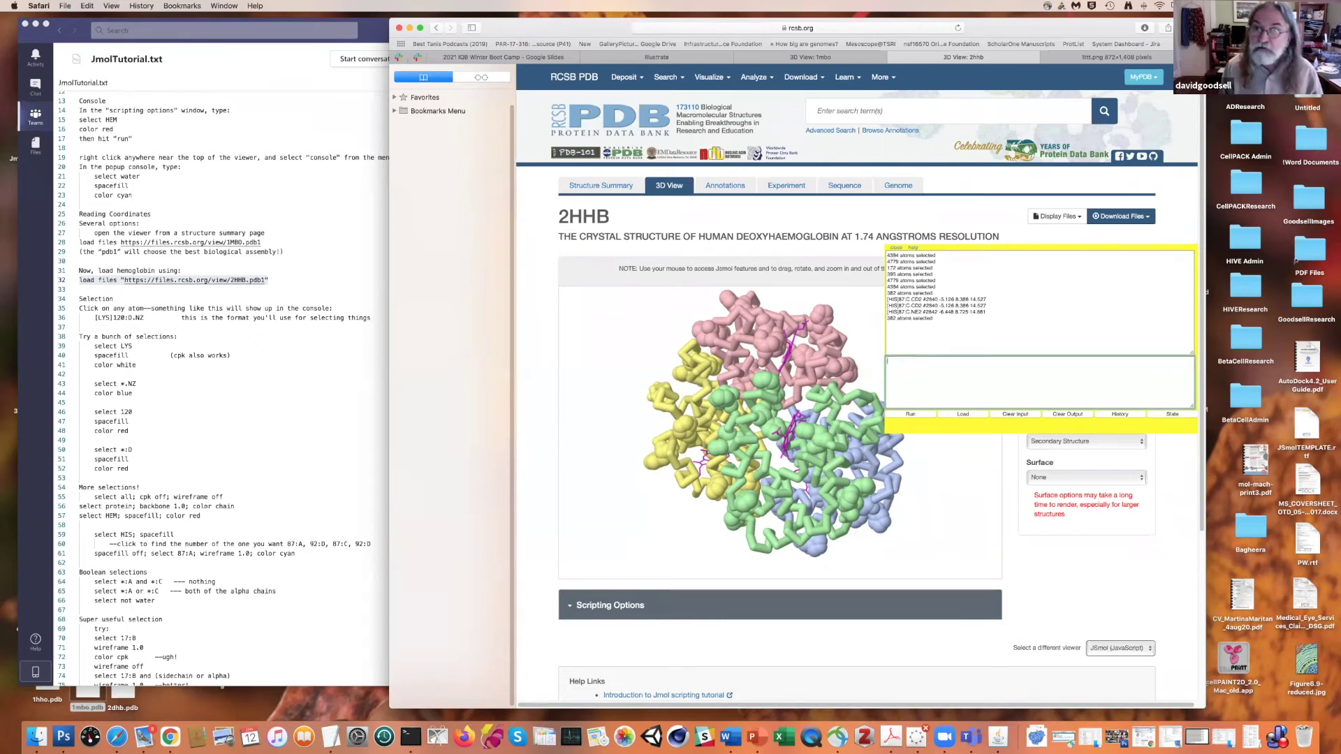
pyautogui.write('spacefill off')
pyautogui.press('Return')
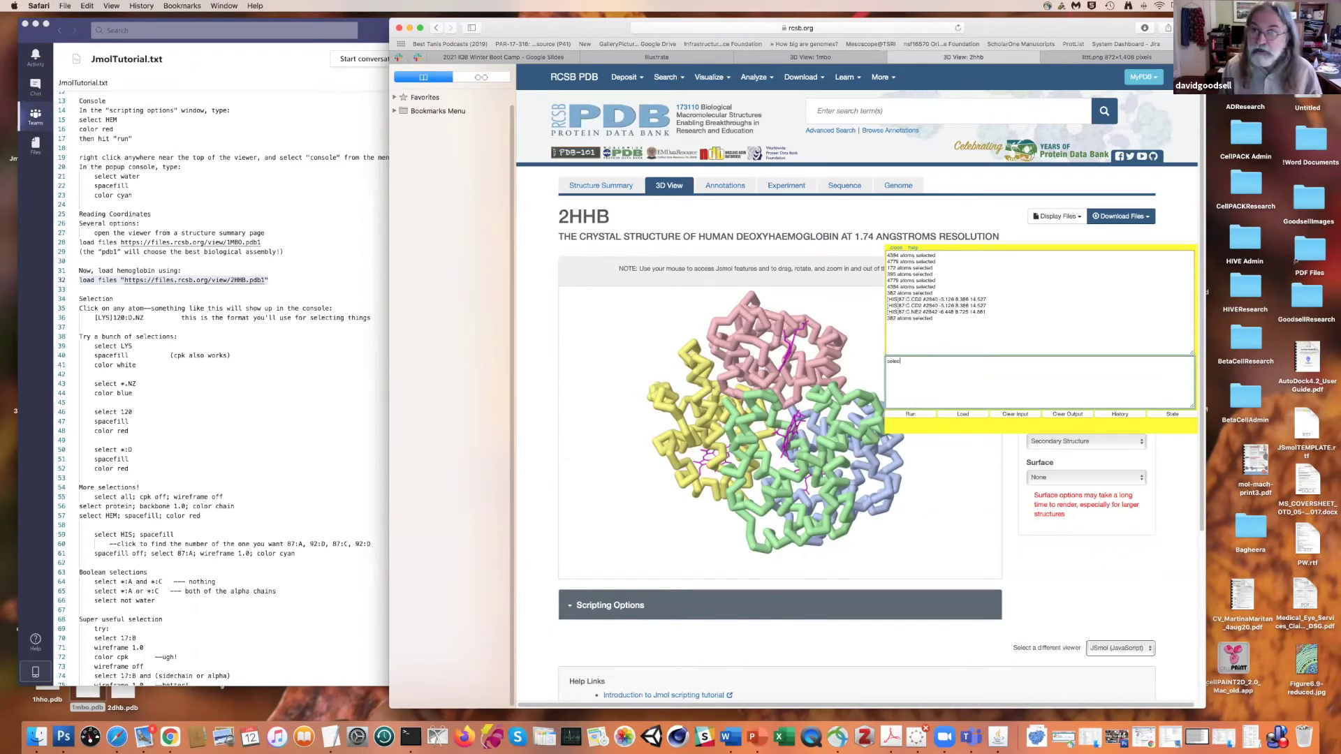
# - Select residue 87:C, display it as spacefill, and color it red
pyautogui.write('select 87:C')
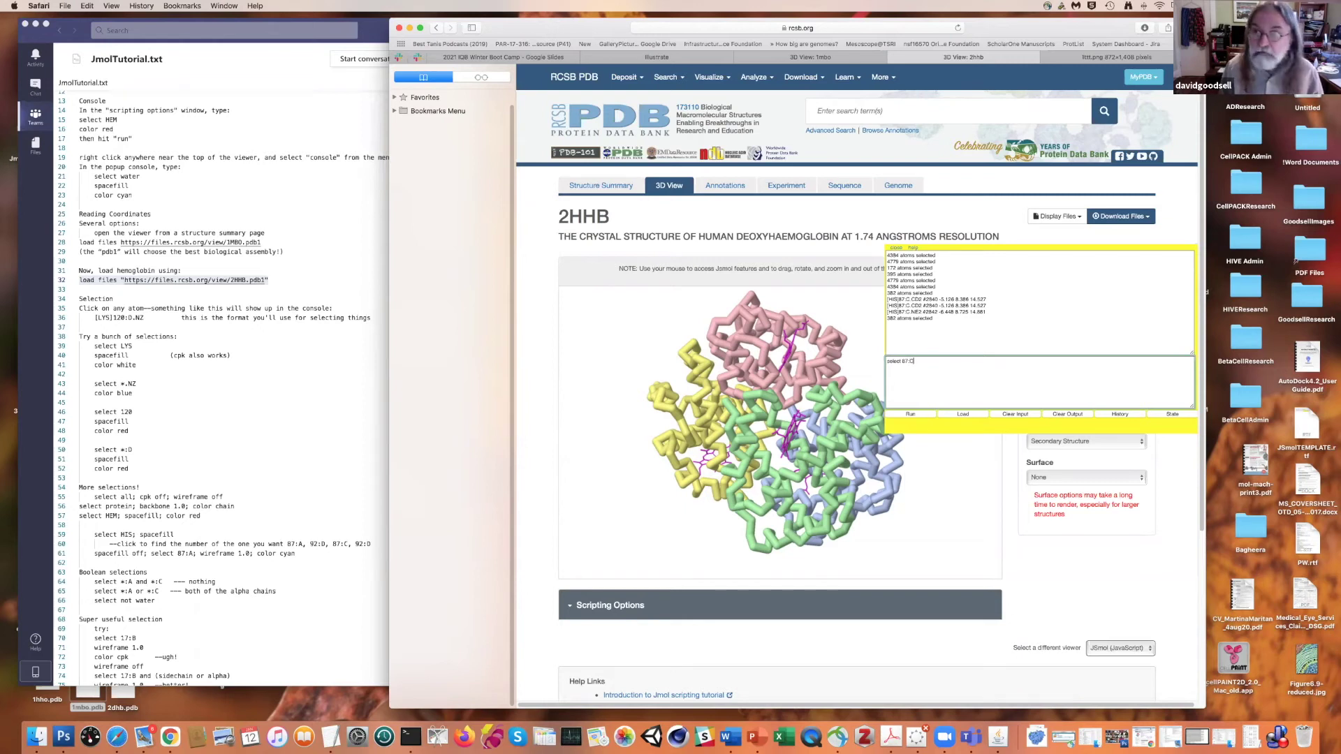
pyautogui.press('Return')
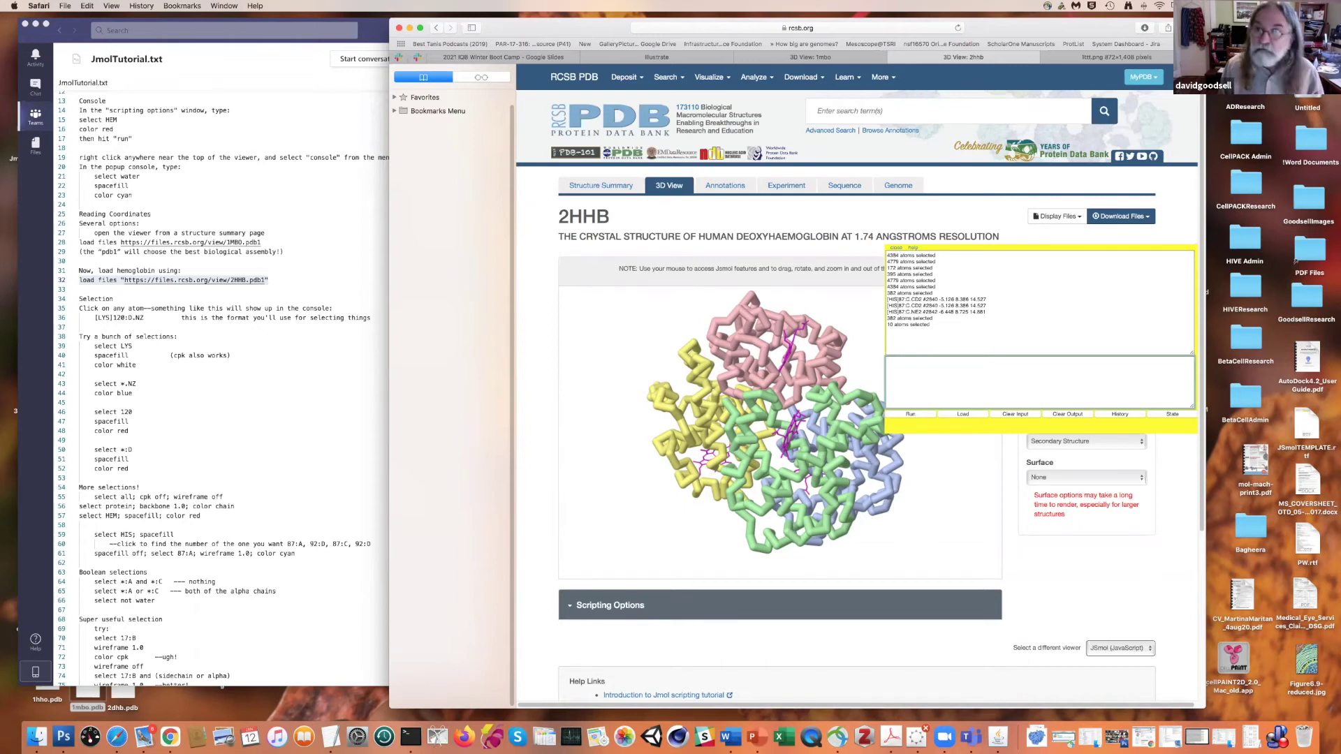
pyautogui.write('spacefill')
pyautogui.press('Return')
pyautogui.write('solor g')
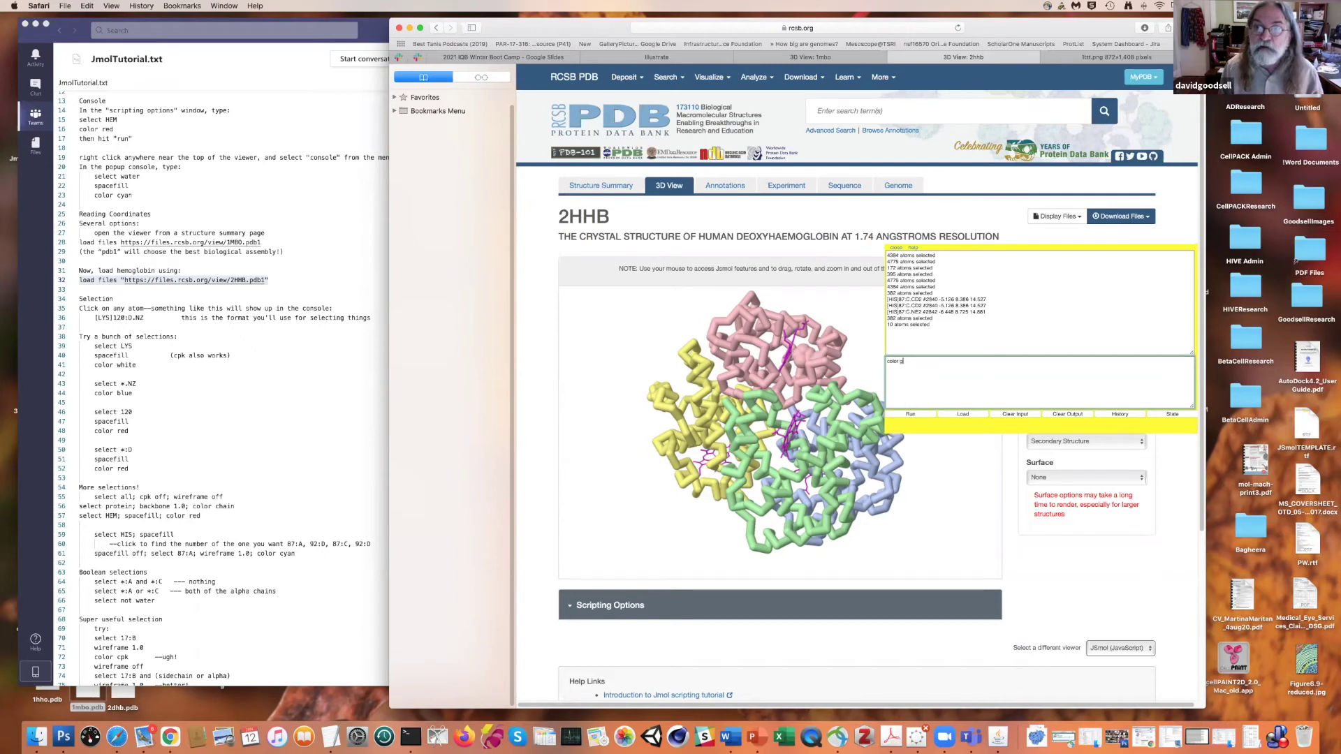
pyautogui.press('BackSpace')
pyautogui.press('BackSpace')
pyautogui.press('BackSpace')
pyautogui.press('BackSpace')
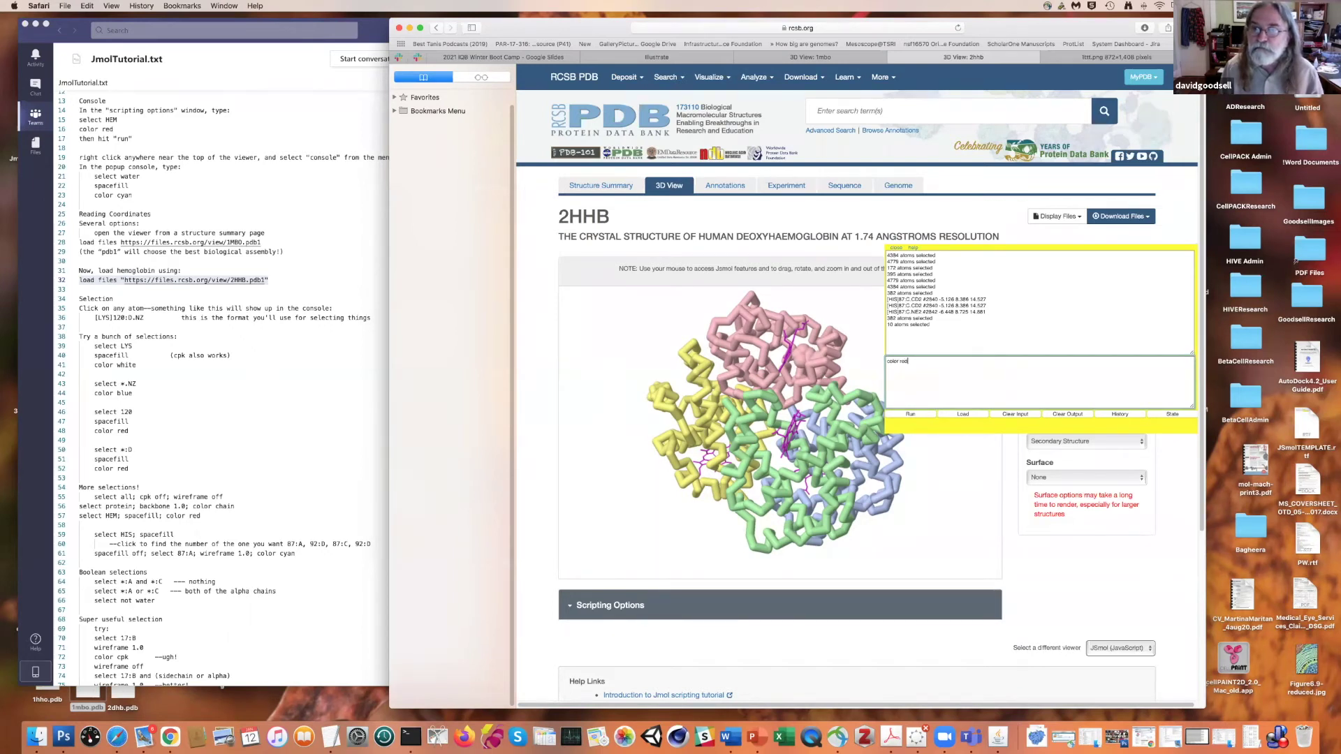
pyautogui.write('red')
pyautogui.press('Return')
pyautogui.moveTo(845, 391); pyautogui.dragTo(876, 339)
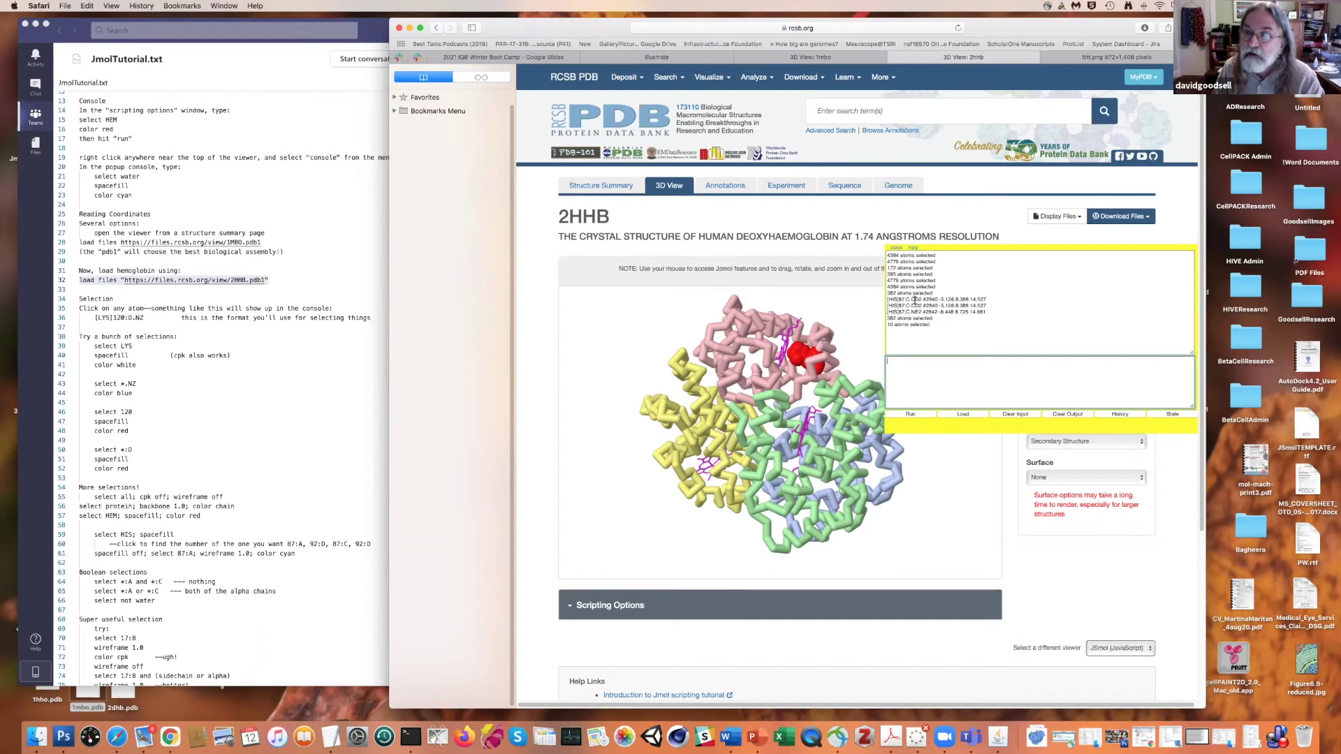
# - Select residue 87 in every chain, color it magenta, and inspect its positions around the molecule
pyautogui.click(894, 362)
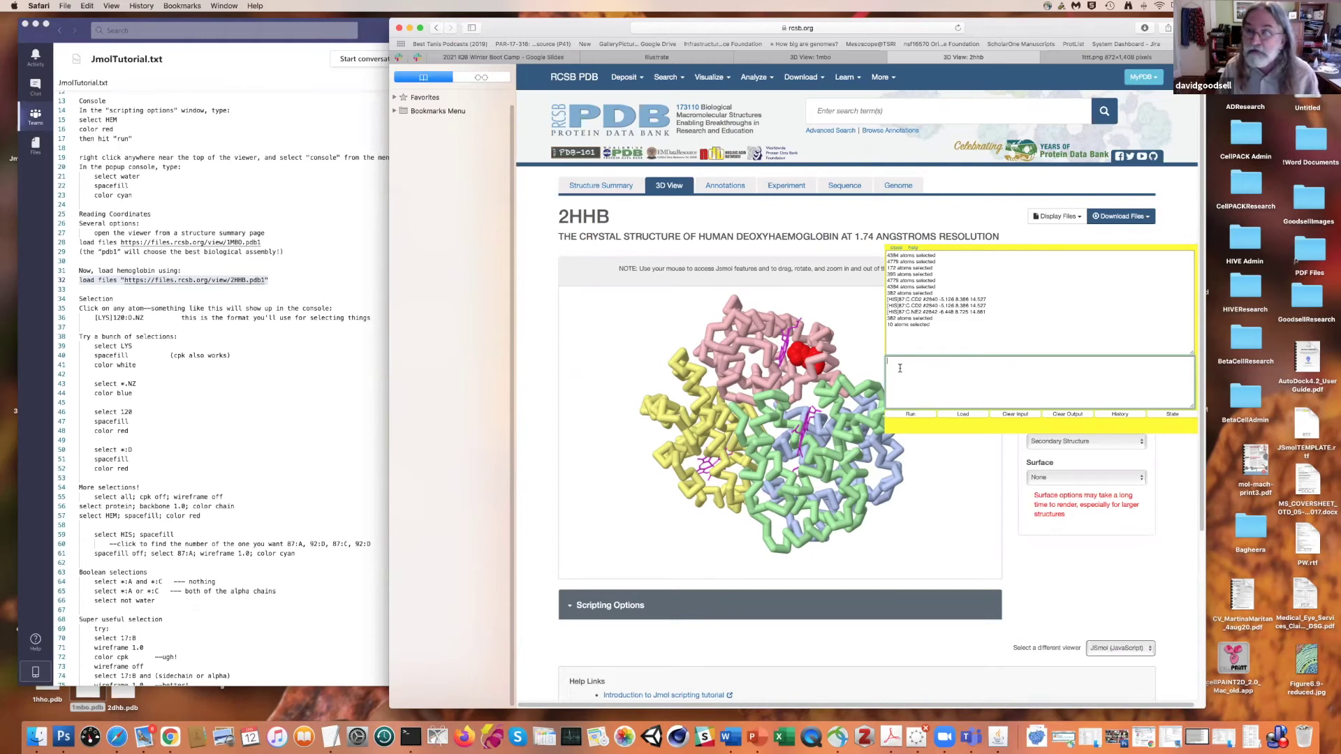
pyautogui.write('elect 87')
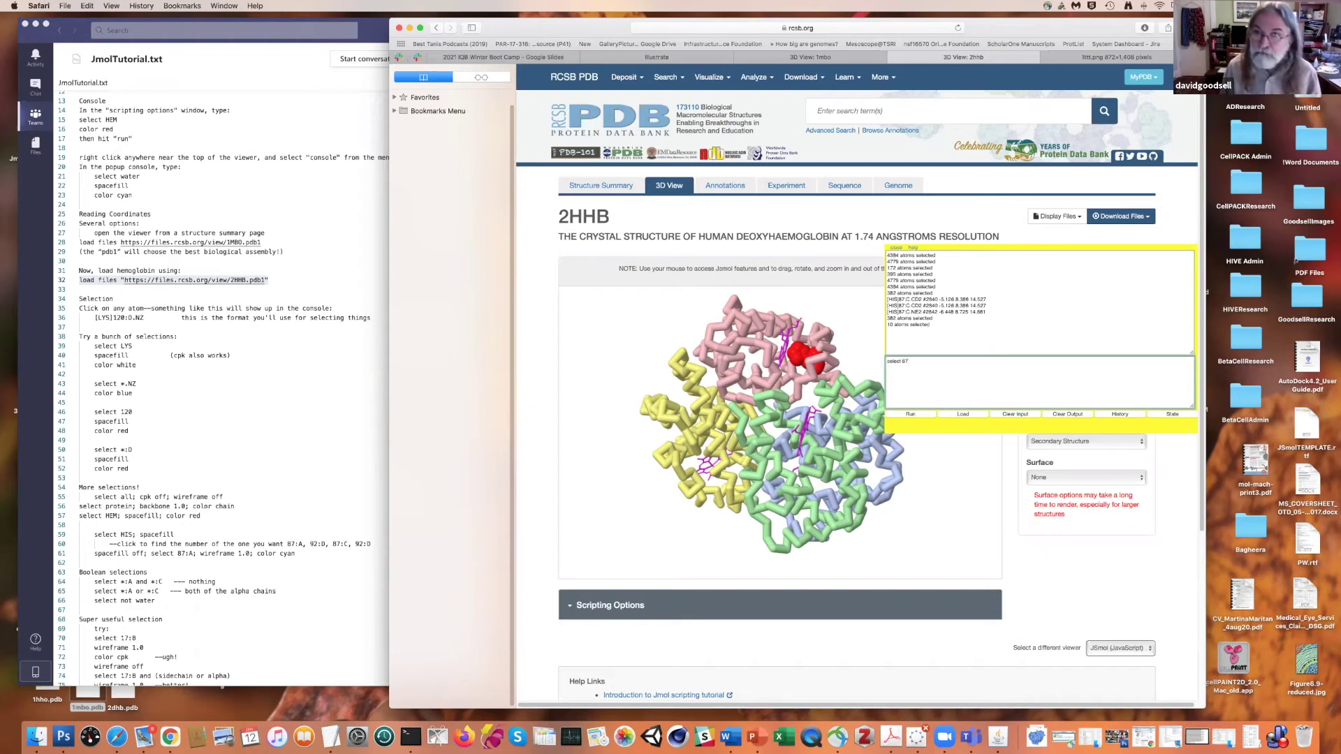
pyautogui.press('Return')
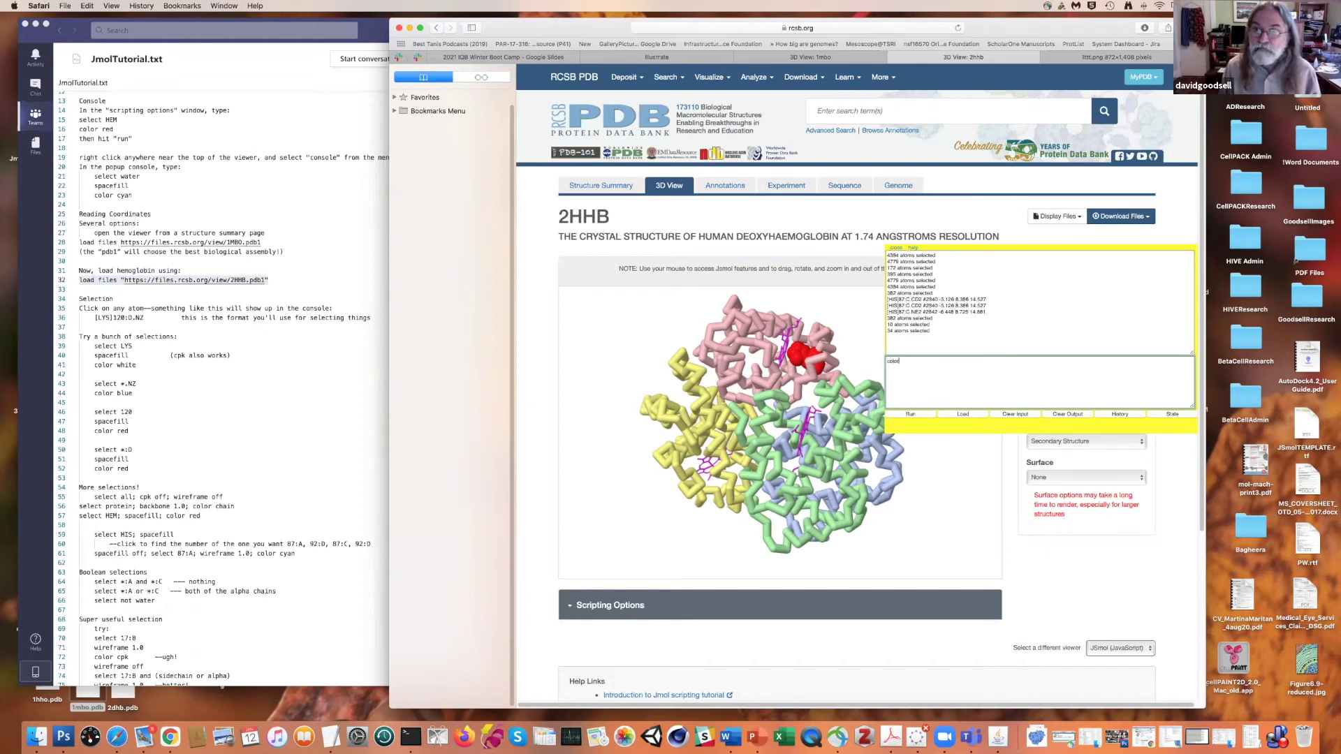
pyautogui.write('color magenta')
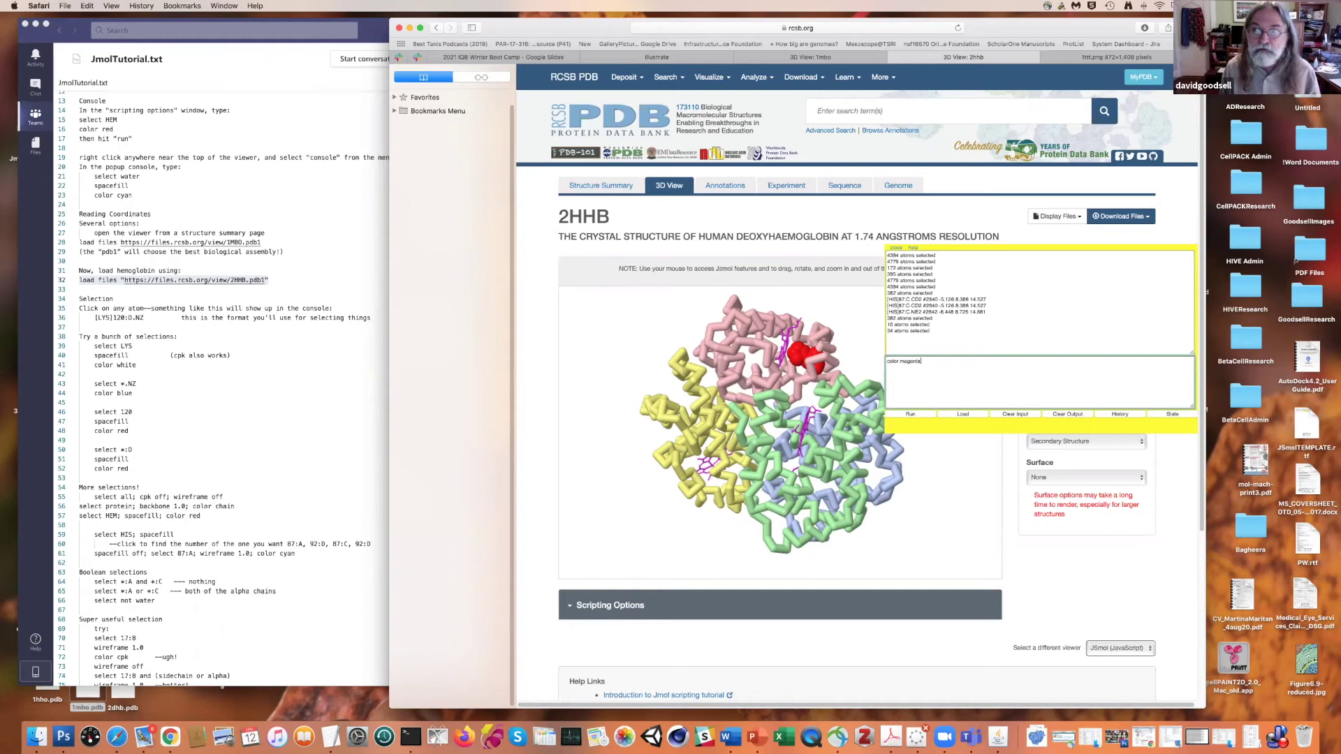
pyautogui.press('Return')
pyautogui.moveTo(720, 489); pyautogui.dragTo(749, 496)
pyautogui.moveTo(779, 433); pyautogui.dragTo(733, 503)
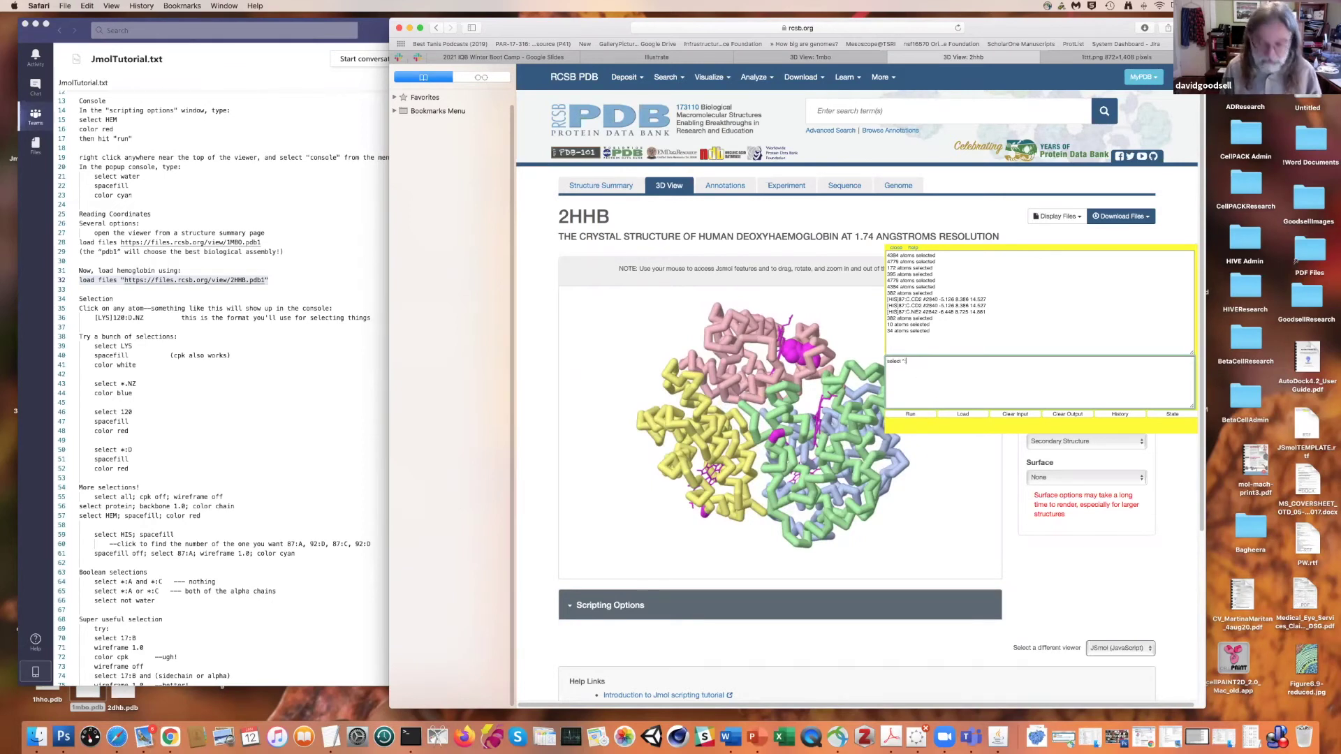
# - Select chain C of the hemoglobin, color it white, and rotate the model to inspect it
pyautogui.press('Return')
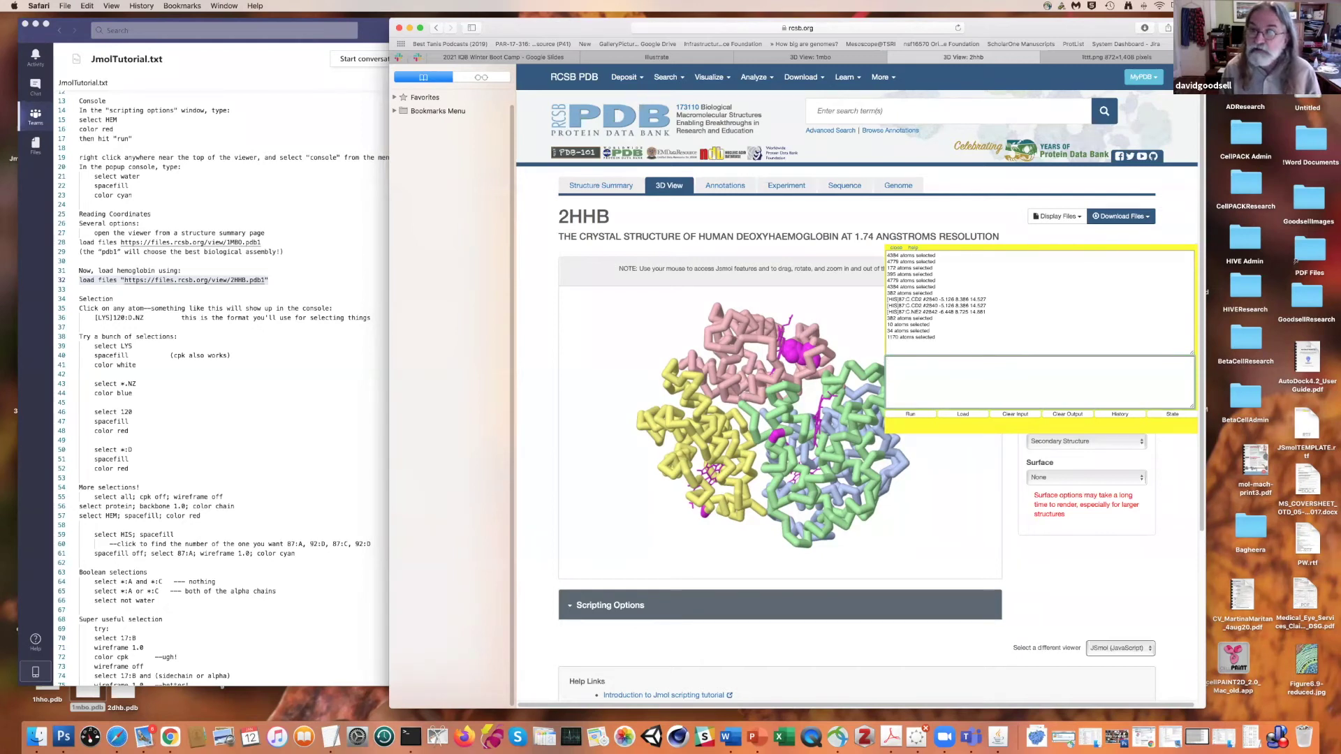
pyautogui.write('color')
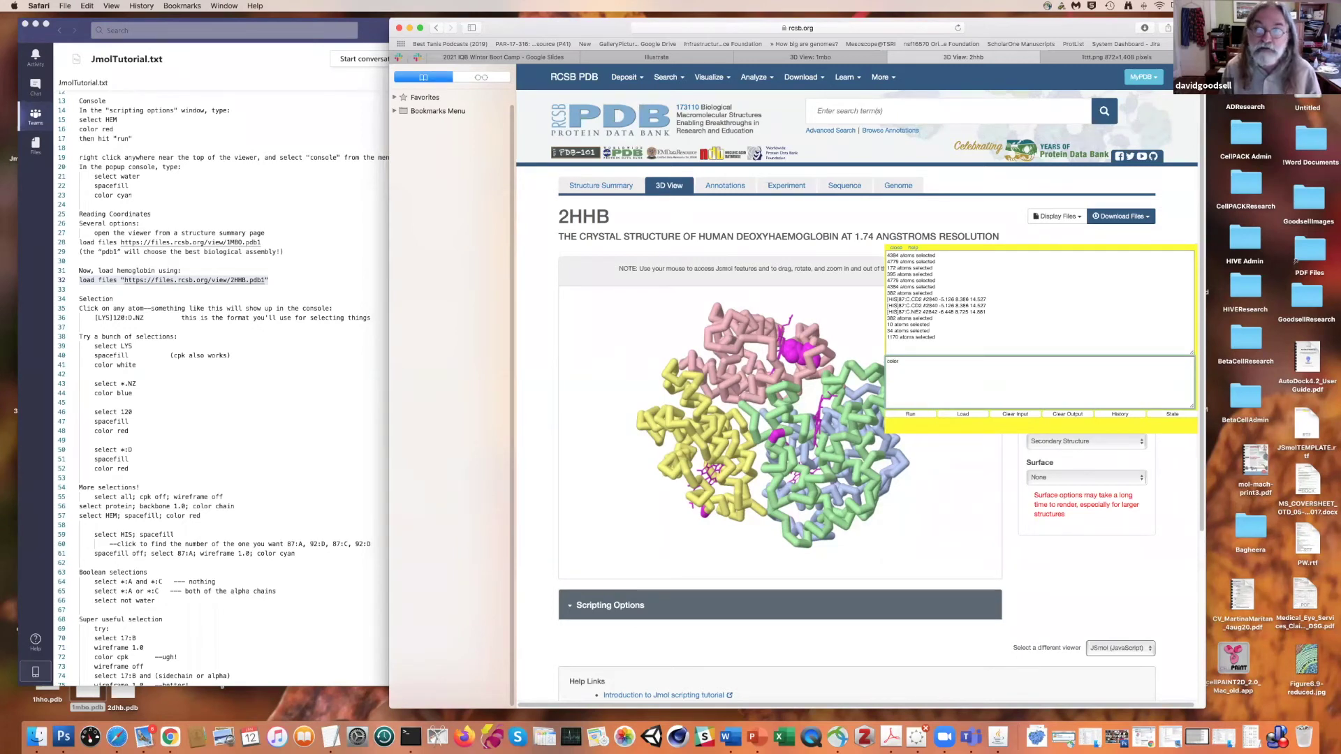
pyautogui.write(' wh')
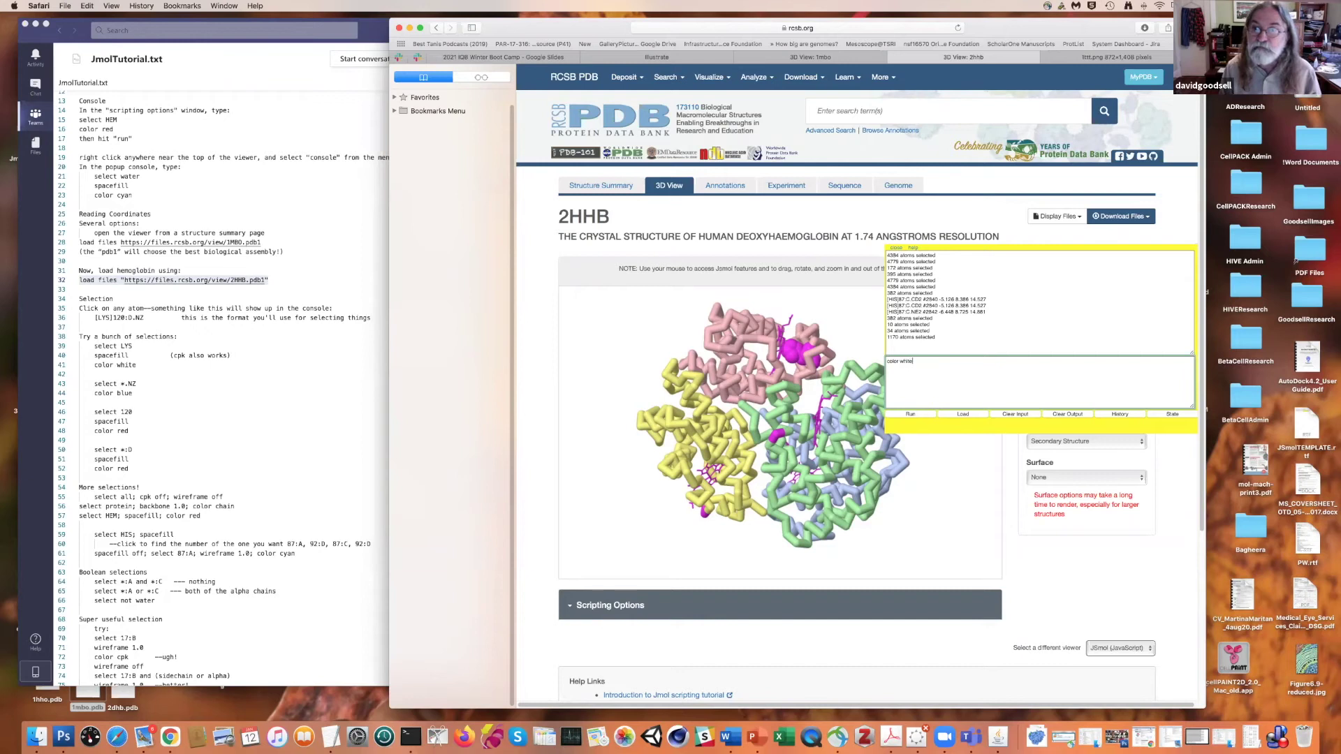
pyautogui.write('ite')
pyautogui.press('Return')
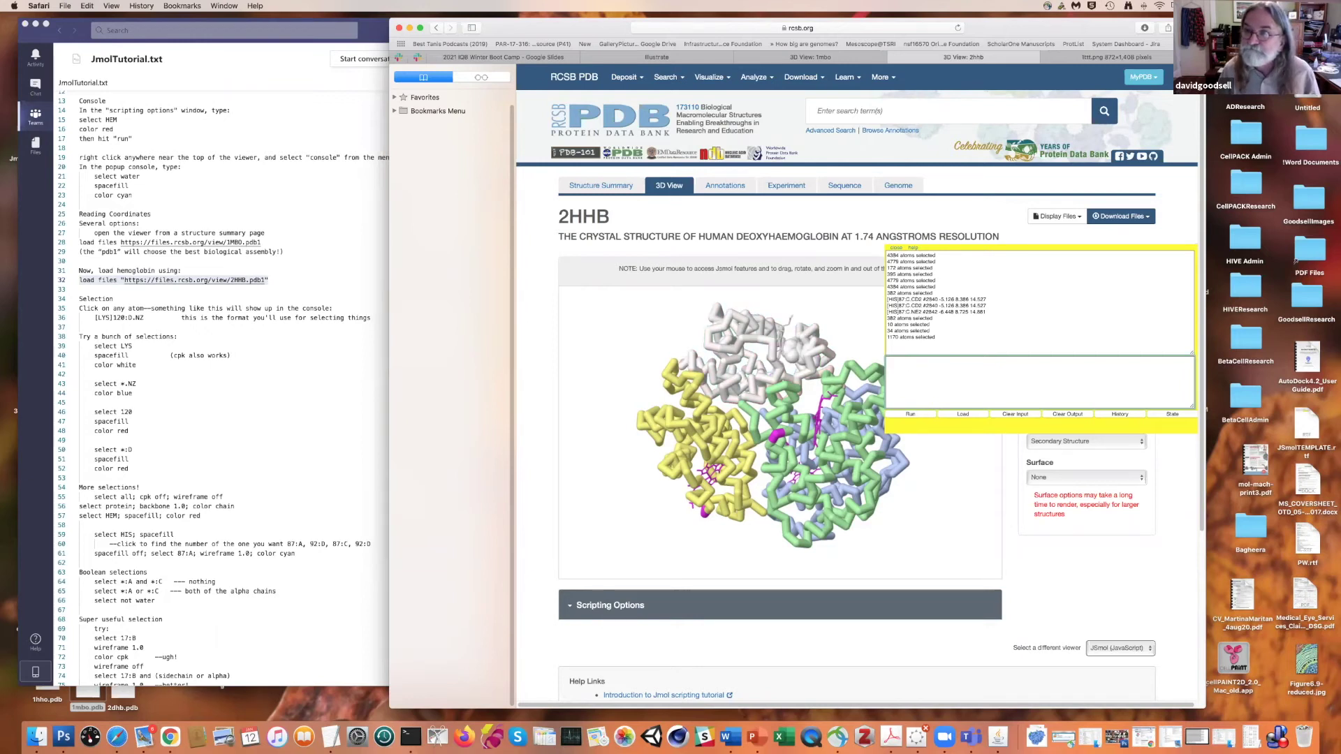
pyautogui.moveTo(819, 436); pyautogui.dragTo(785, 455)
pyautogui.moveTo(785, 455)
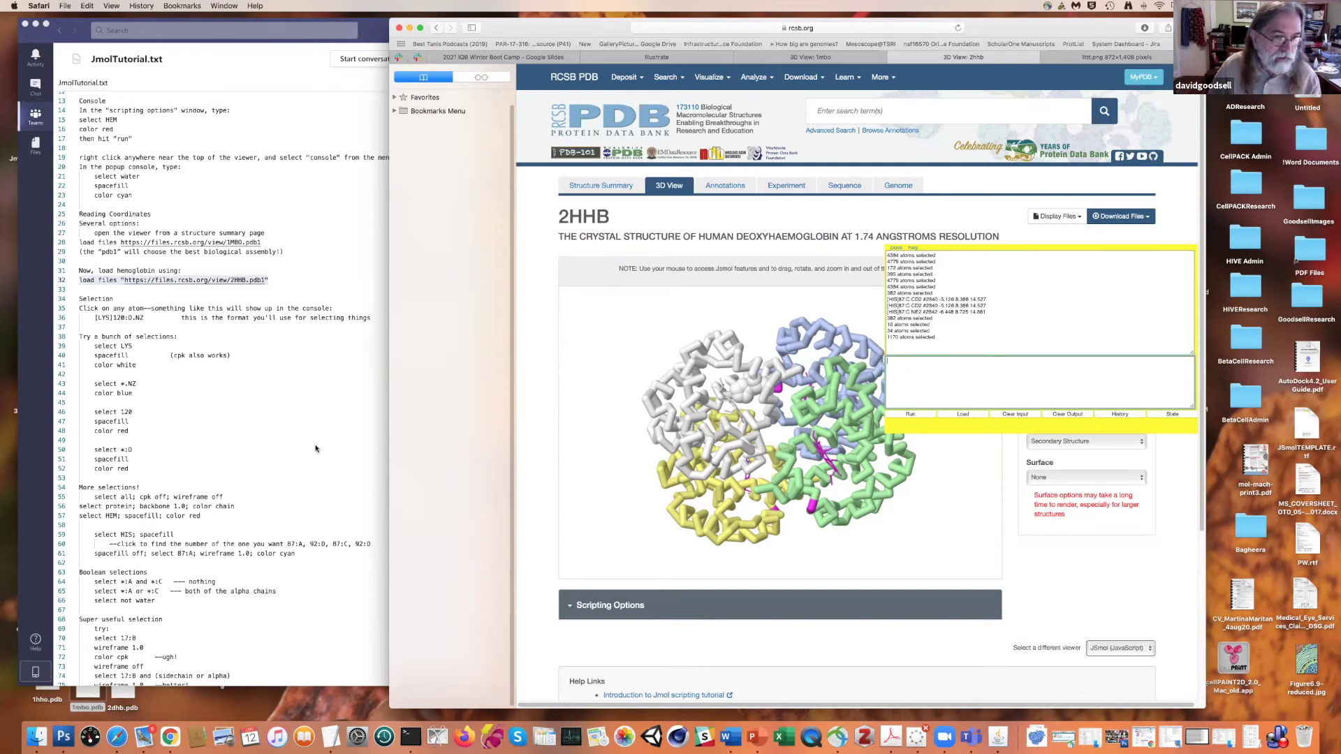
# - Consult the Boolean selection notes in JmolTutorial.txt, select chain C, and color it magenta
pyautogui.scroll(-5, 316, 448)
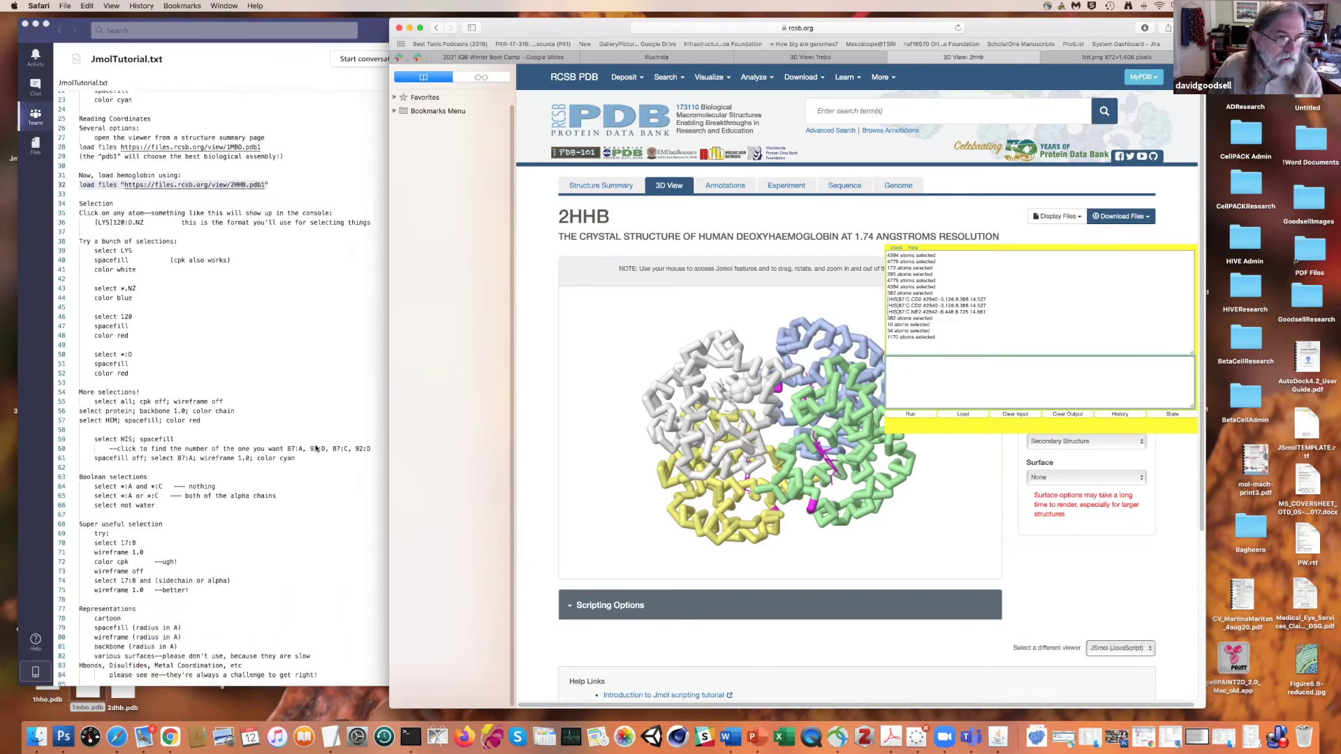
pyautogui.scroll(-3, 315, 448)
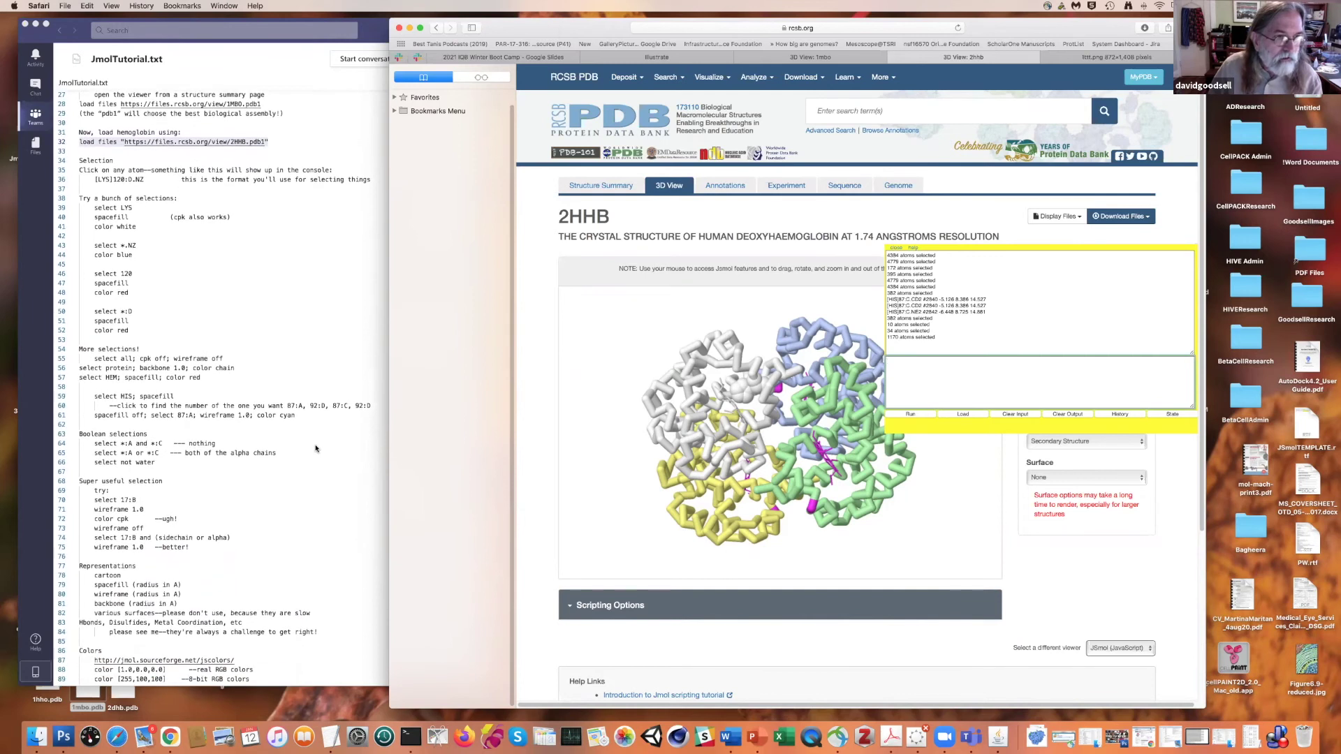
pyautogui.scroll(-2, 316, 449)
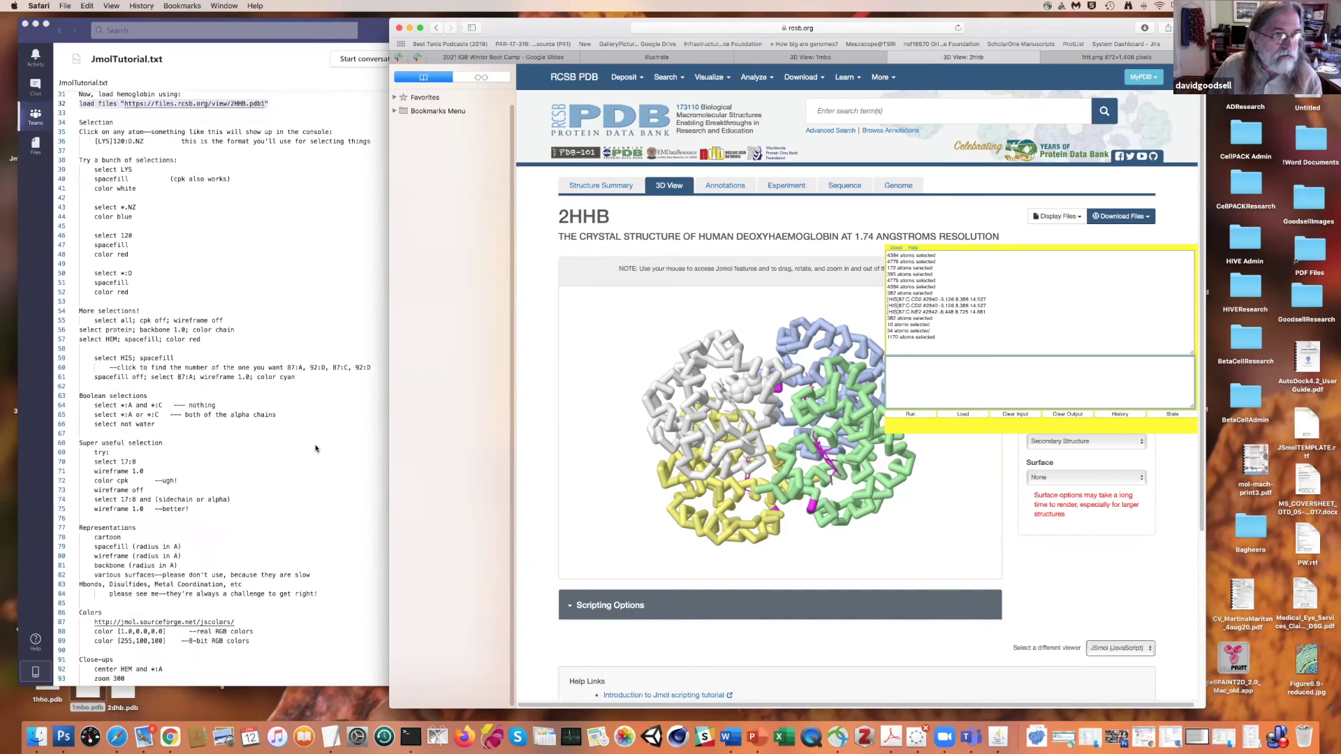
pyautogui.scroll(-1, 315, 450)
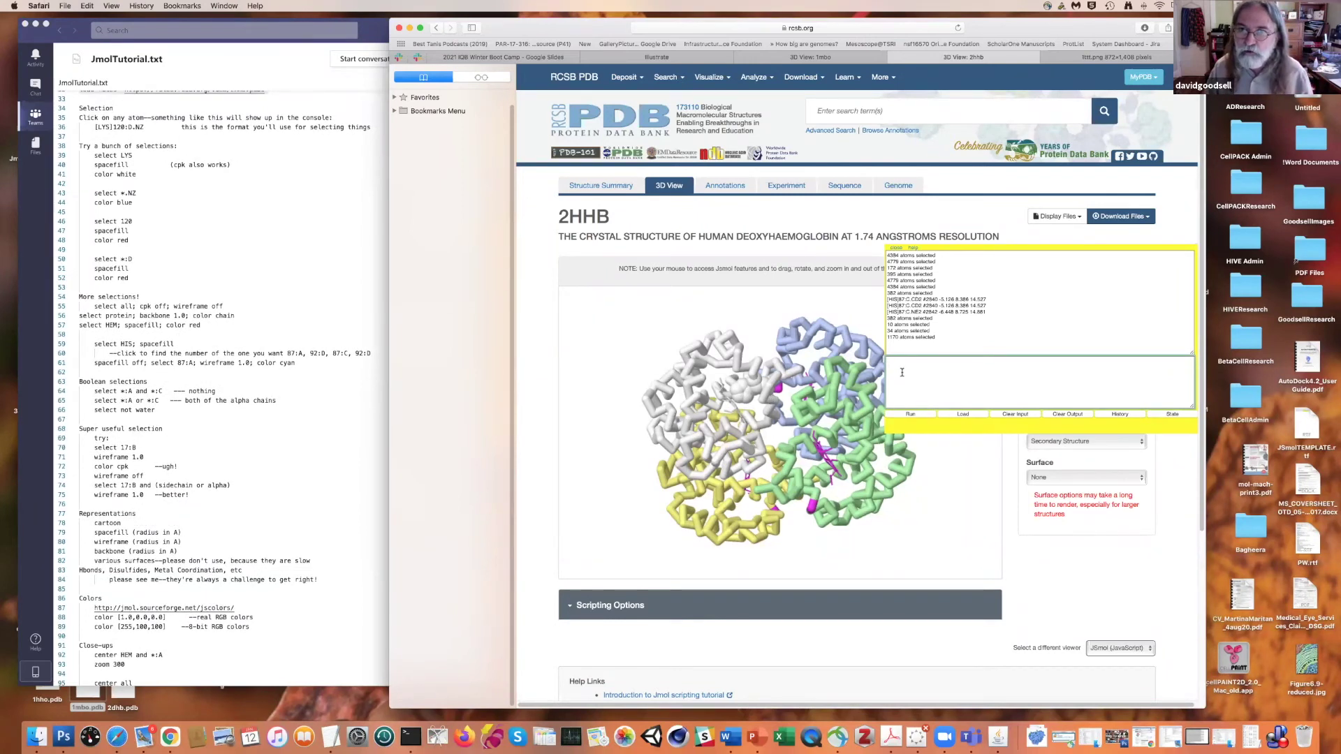
pyautogui.moveTo(798, 397); pyautogui.dragTo(866, 386)
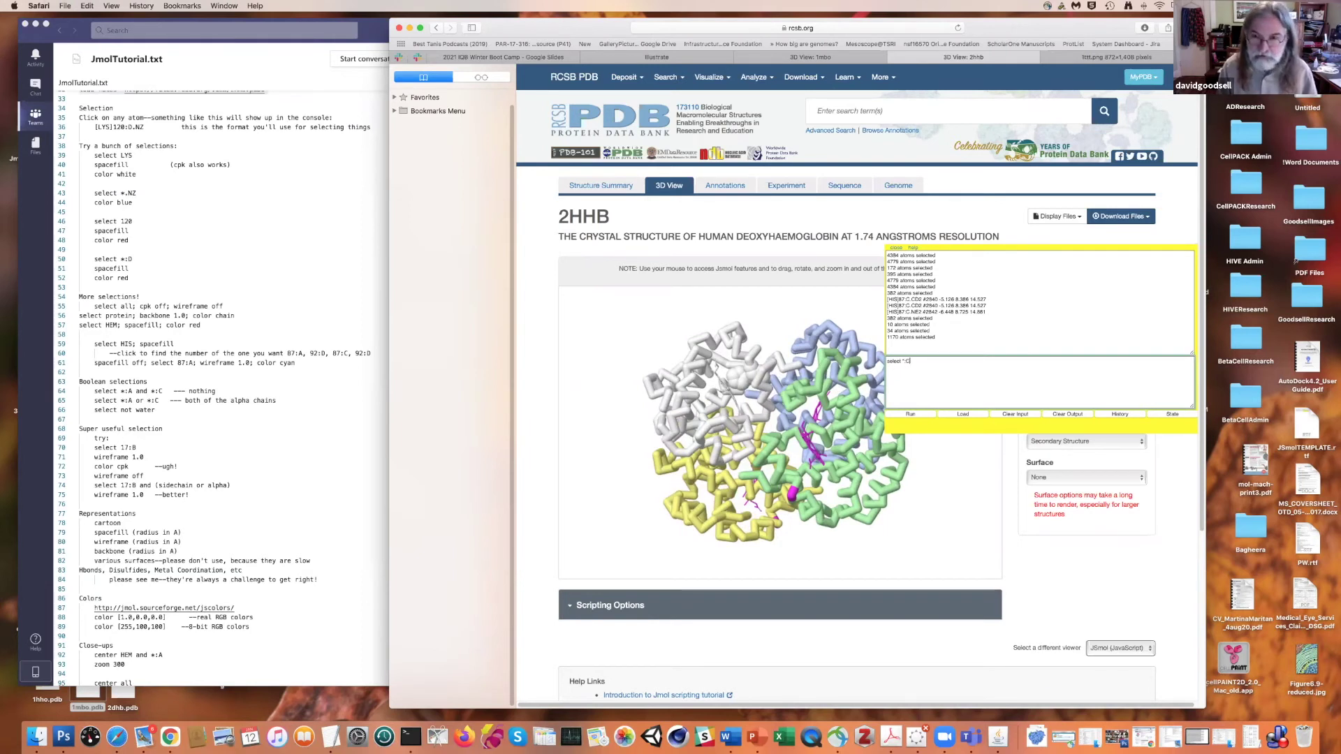
pyautogui.press('Return')
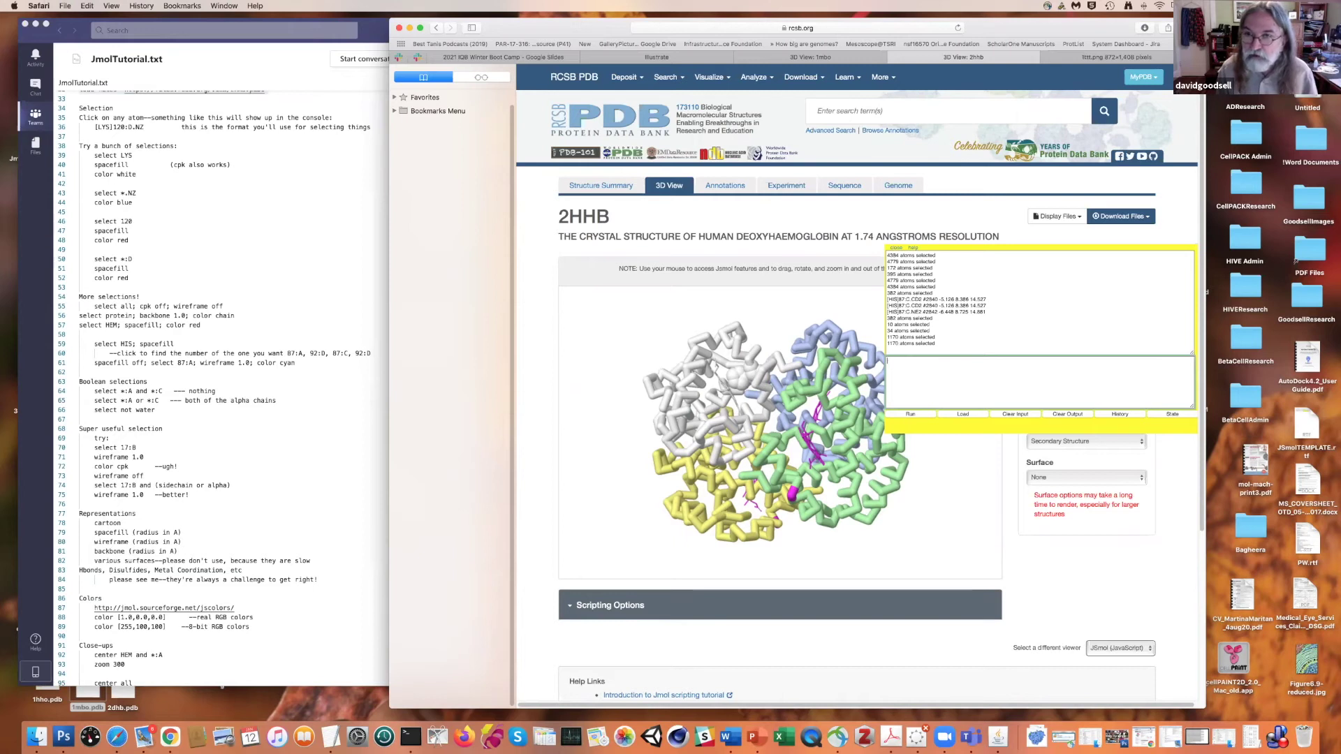
pyautogui.write('color')
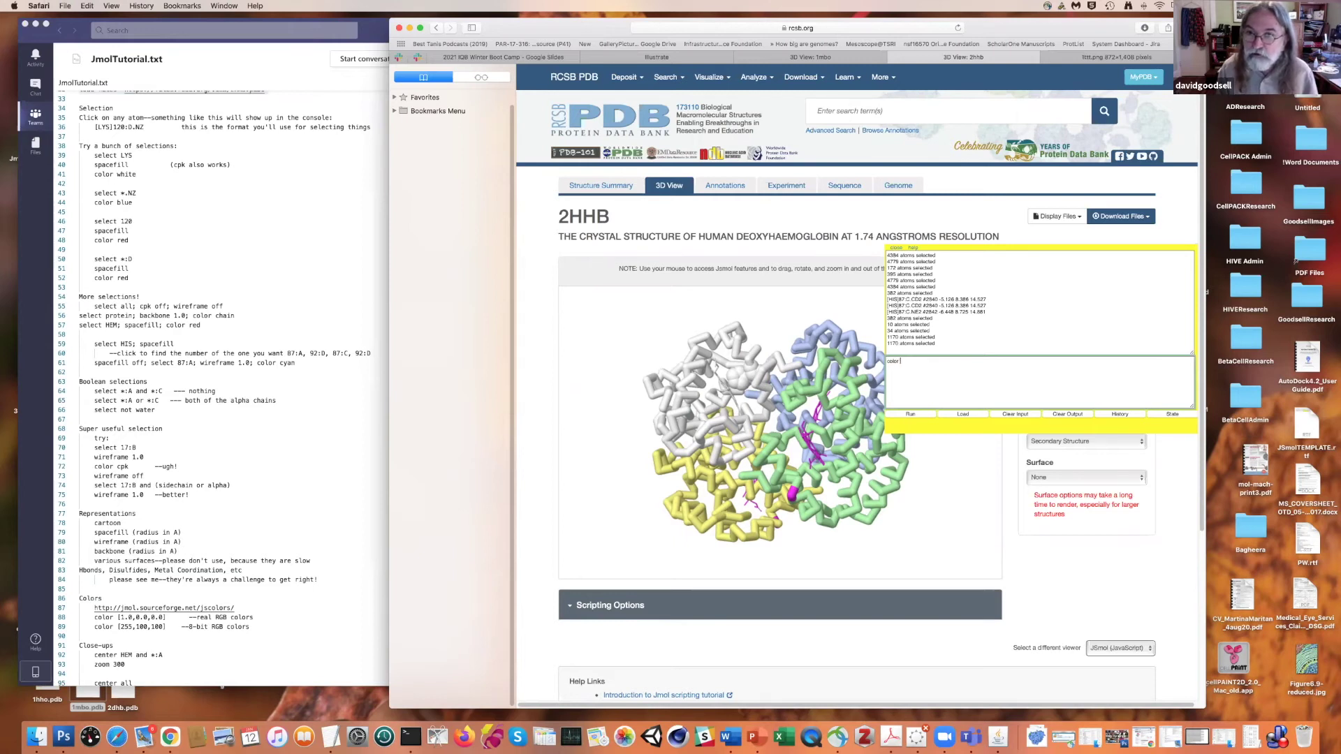
pyautogui.write(' magenta')
pyautogui.press('Return')
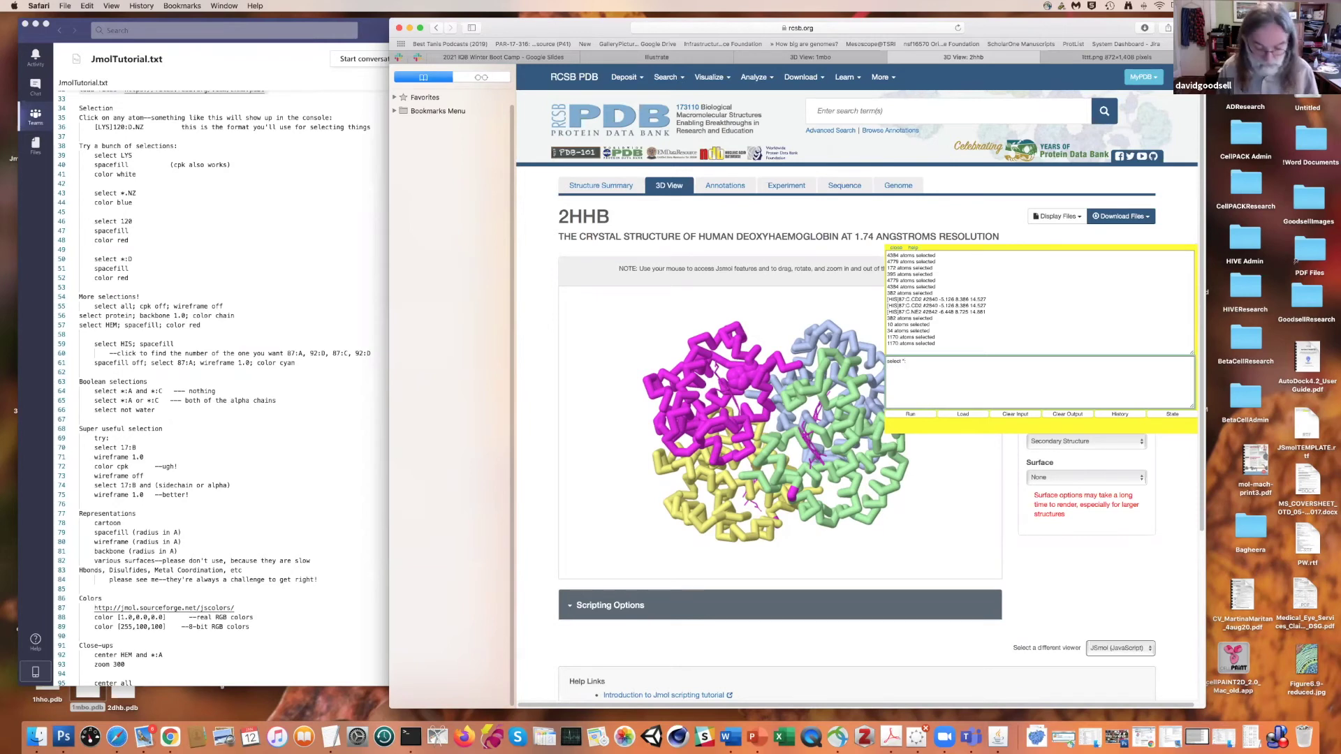
# - Select chain A and color it green, and do the same for chain B
pyautogui.press('Return')
pyautogui.write('color green')
pyautogui.press('Return')
pyautogui.write('selec')
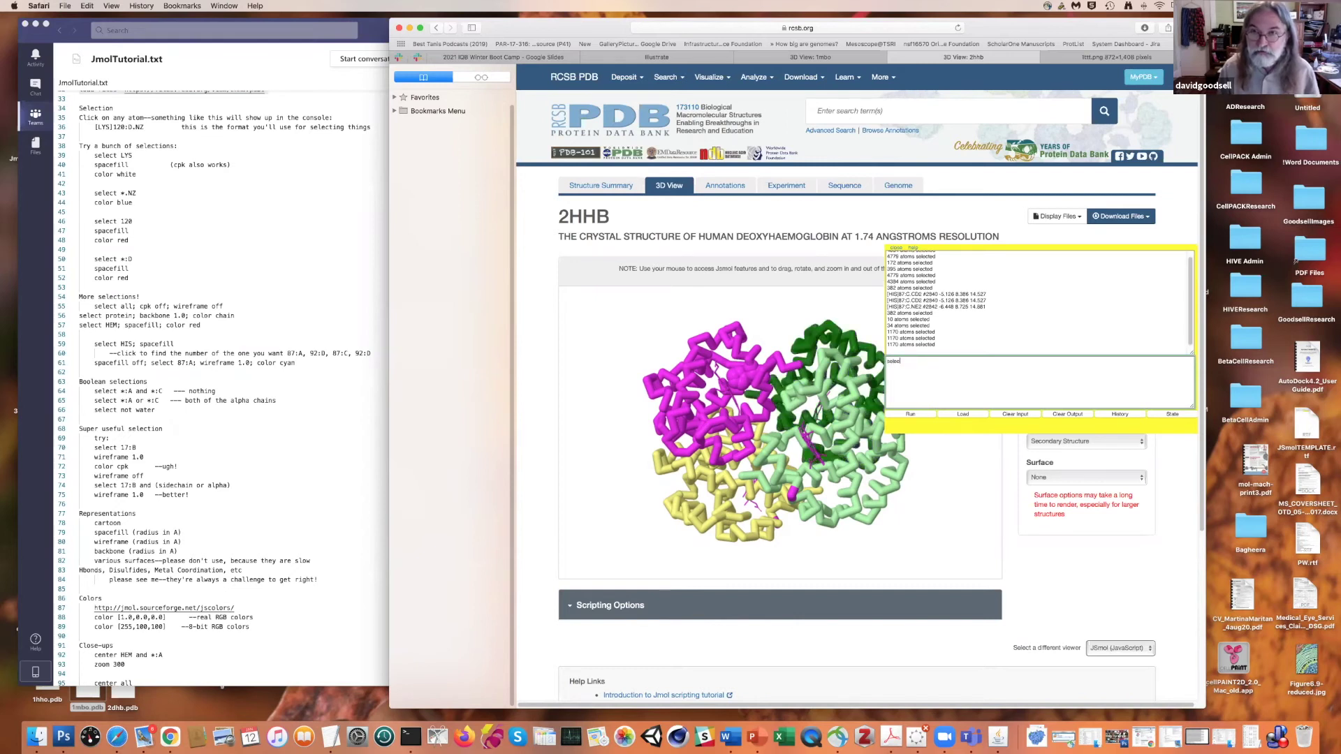
pyautogui.write('t *:B')
pyautogui.press('Return')
pyautogui.write('color green')
pyautogui.press('Return')
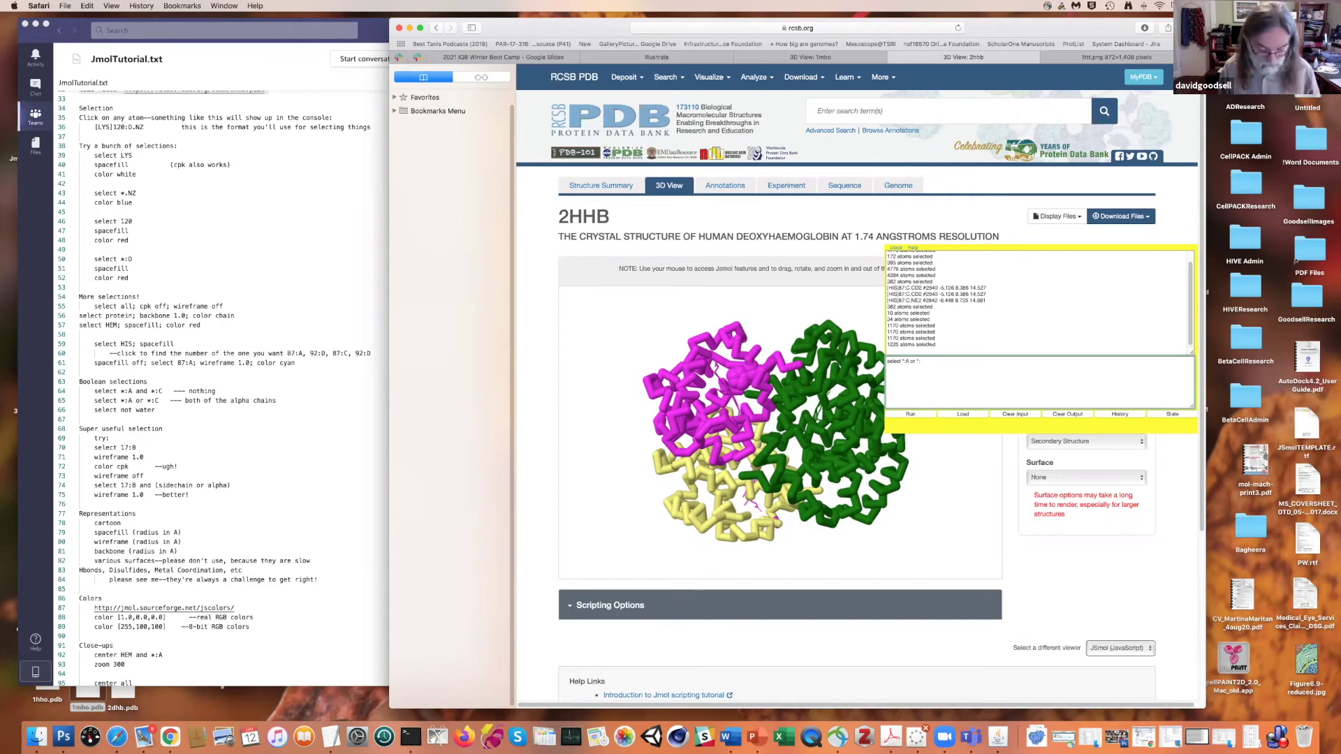
# - Select both chains with "*:A or *:B", color them yellow, and rotate the model to inspect them
pyautogui.press('Return')
pyautogui.write('color ')
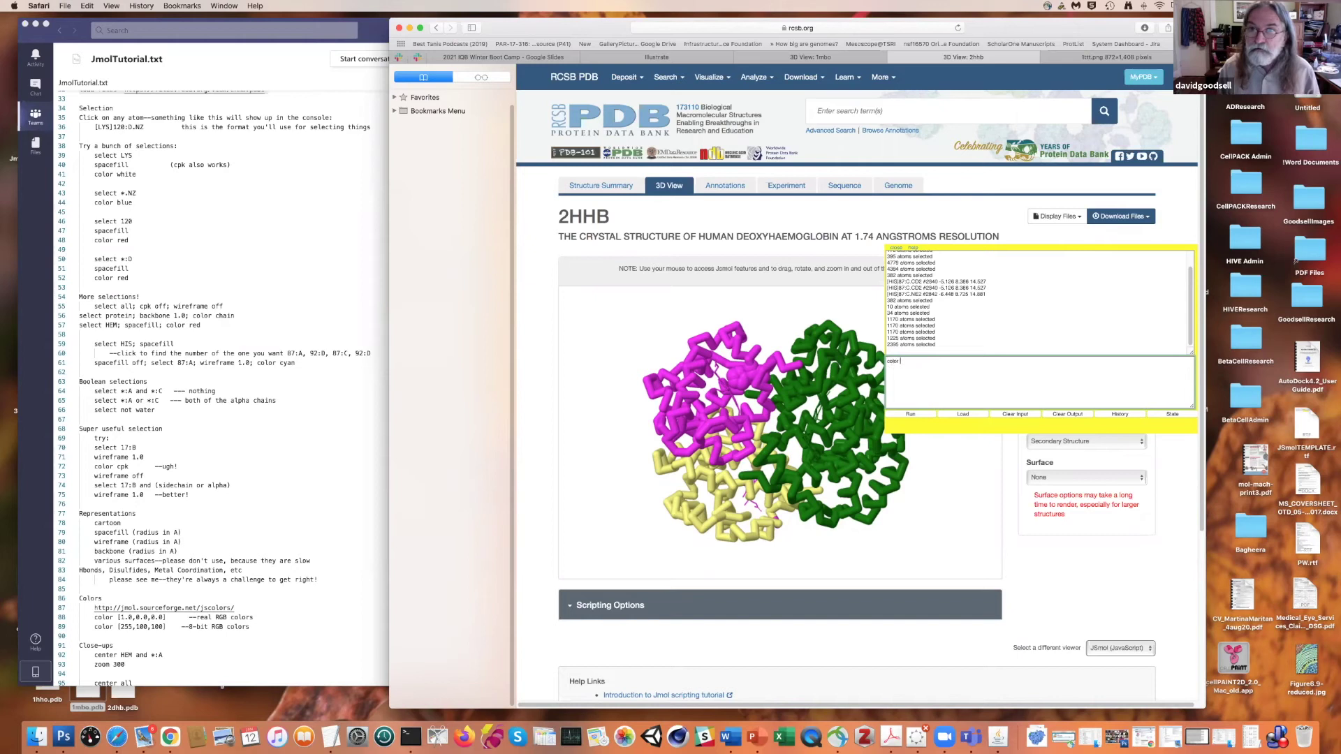
pyautogui.write('yellow')
pyautogui.press('Return')
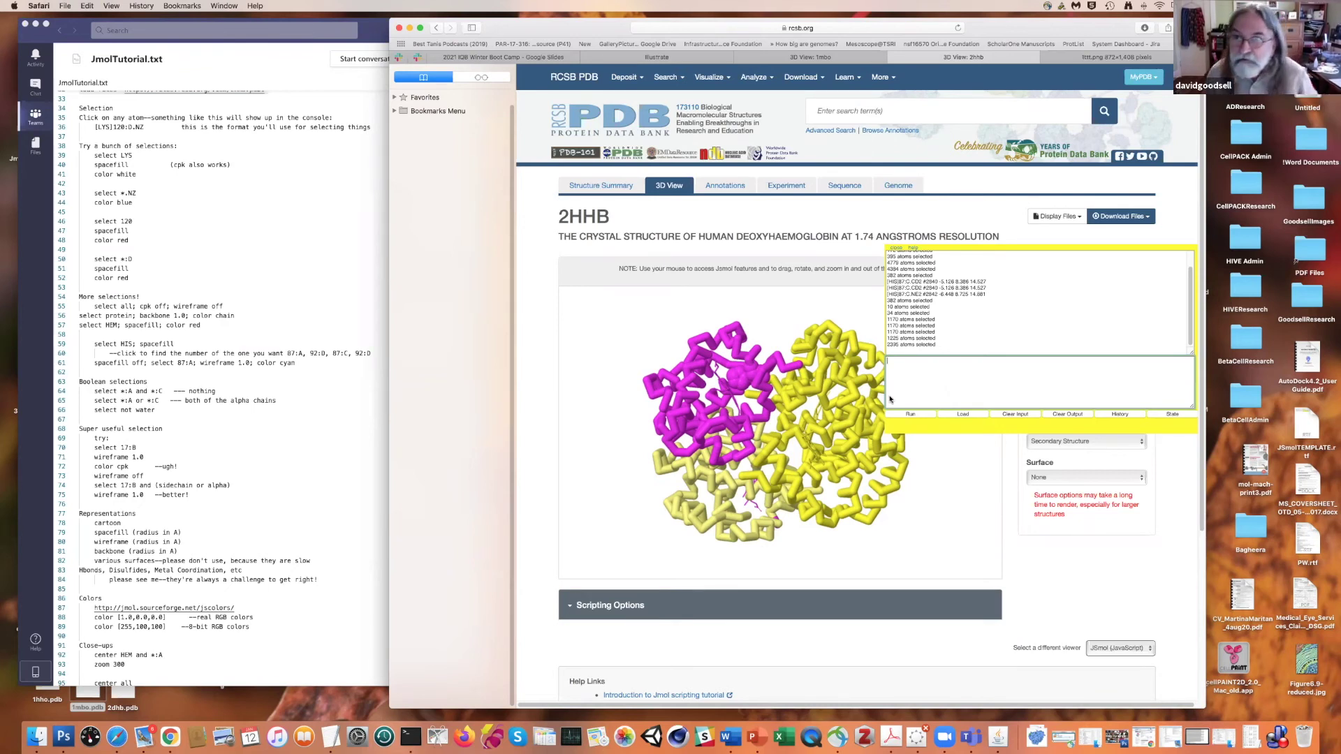
pyautogui.moveTo(823, 464); pyautogui.dragTo(861, 495)
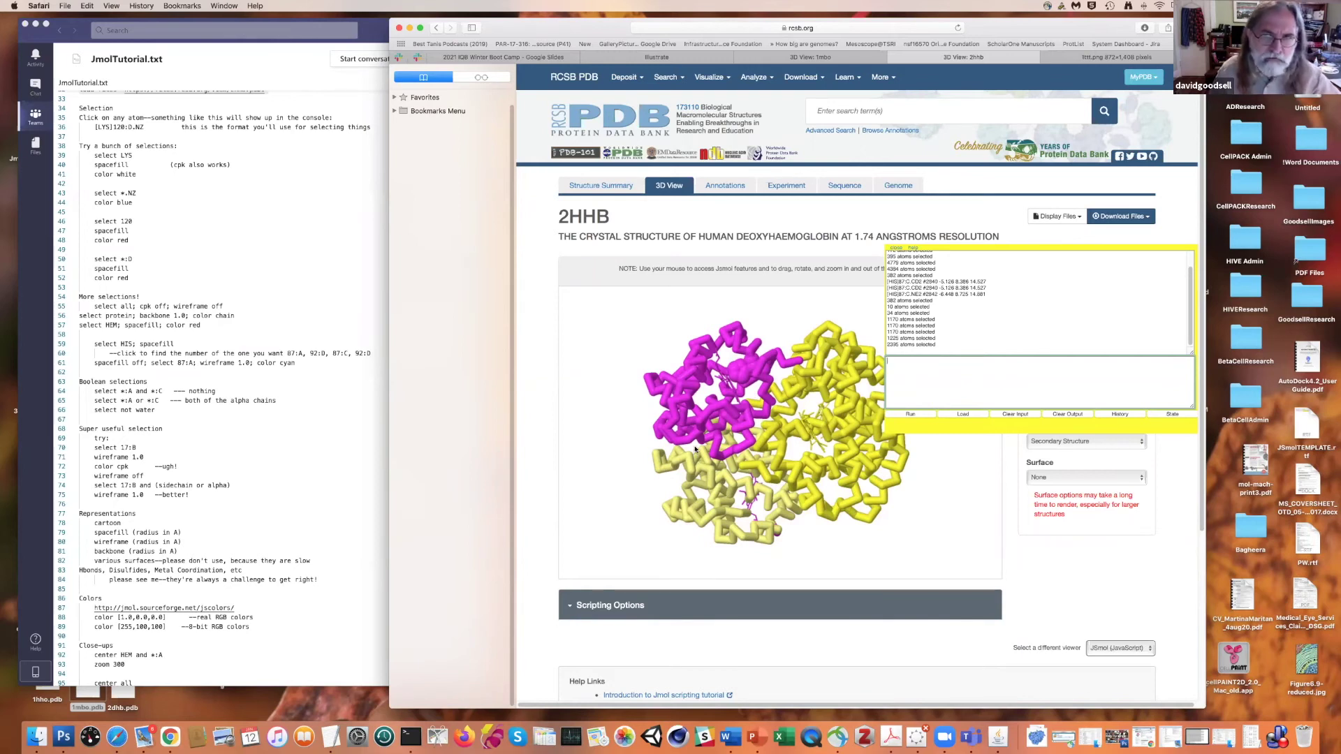
pyautogui.moveTo(695, 449); pyautogui.dragTo(720, 490)
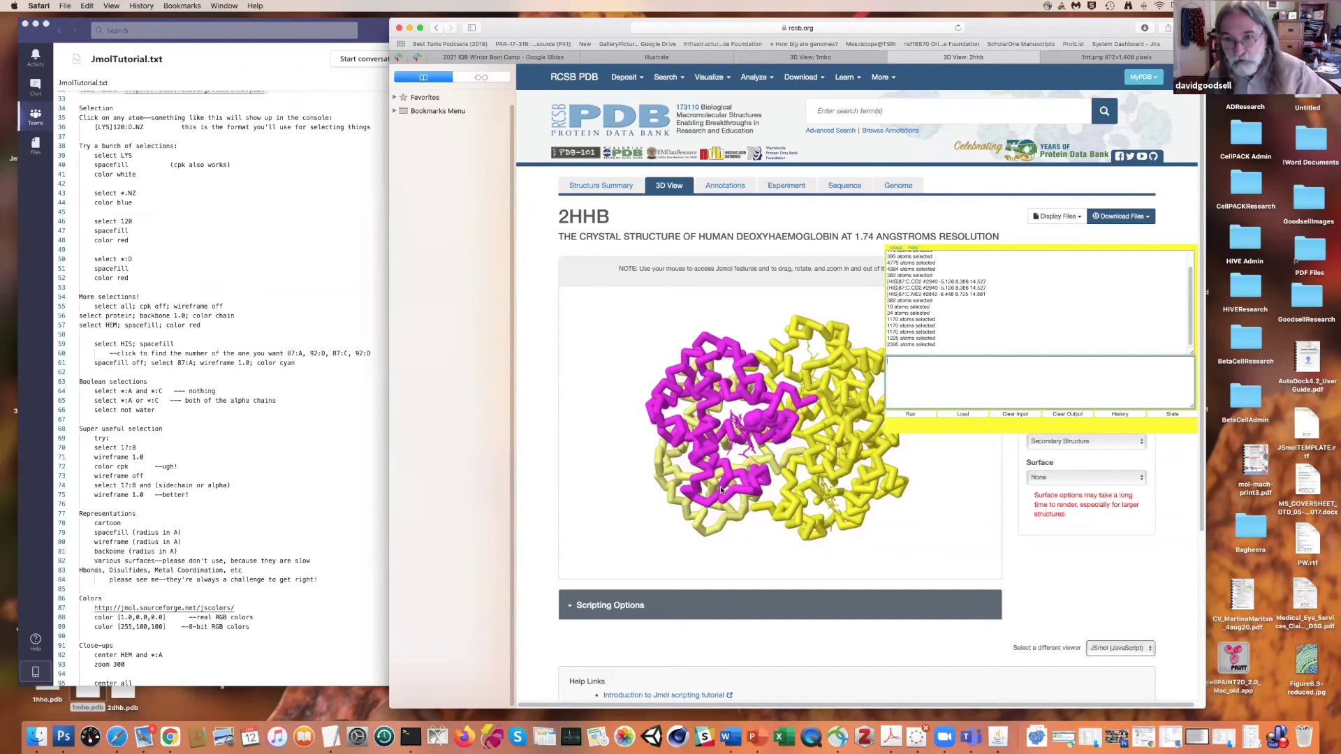
pyautogui.moveTo(722, 490)
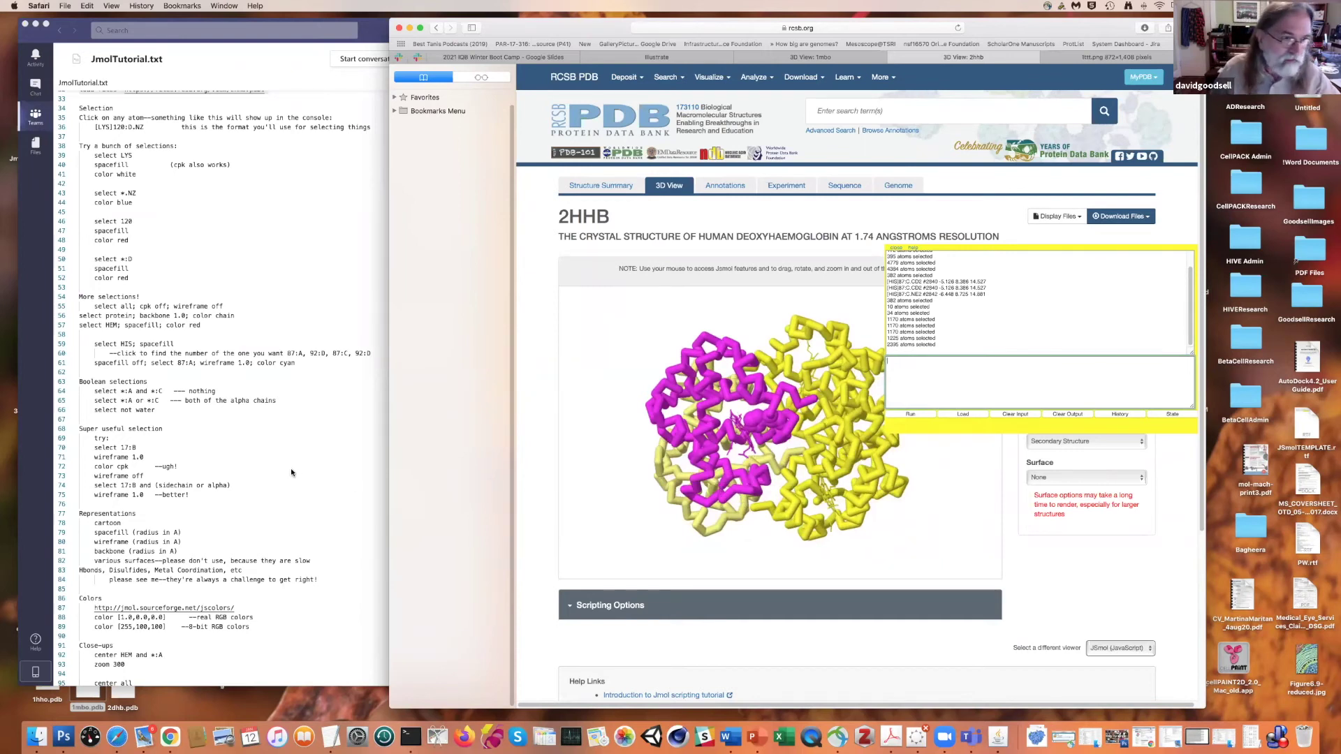
# - Following the Representations notes, select all atoms and turn off their backbone, wireframe and spacefill displays
pyautogui.scroll(-5, 284, 470)
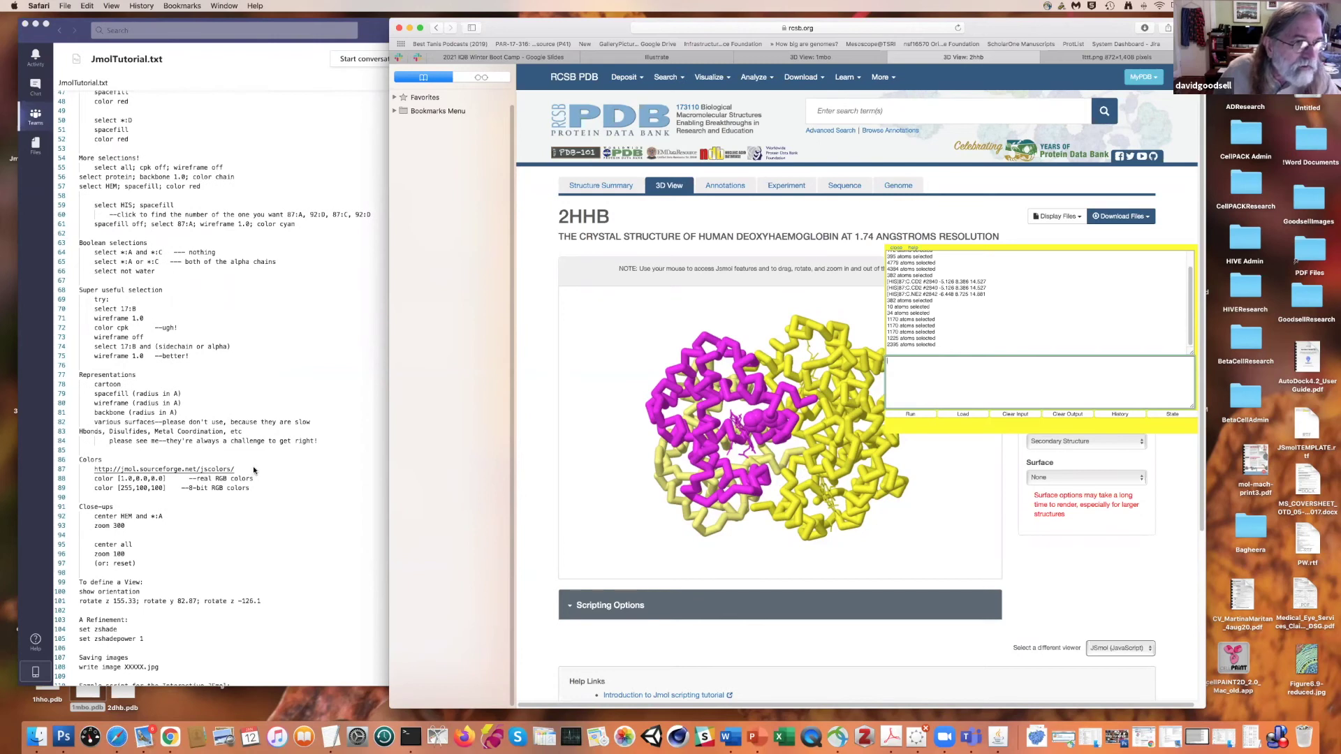
pyautogui.scroll(-3, 254, 470)
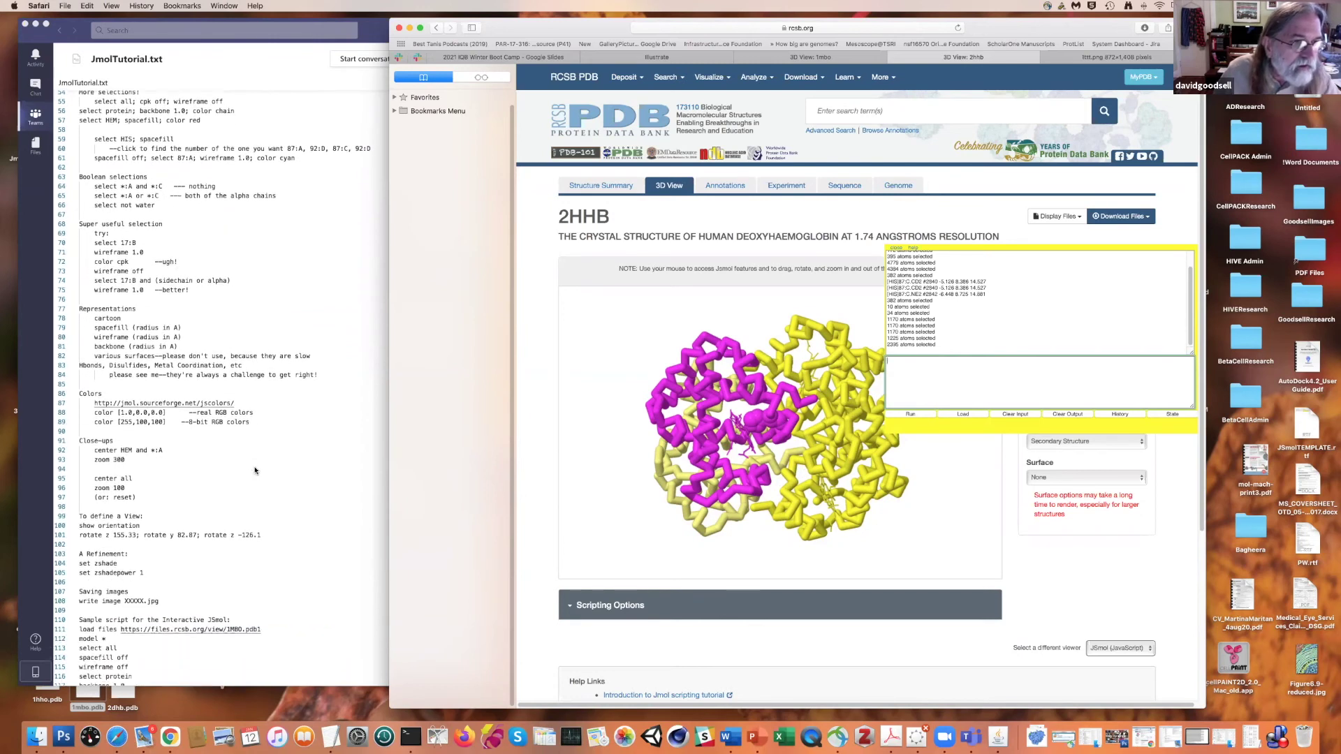
pyautogui.scroll(1, 254, 470)
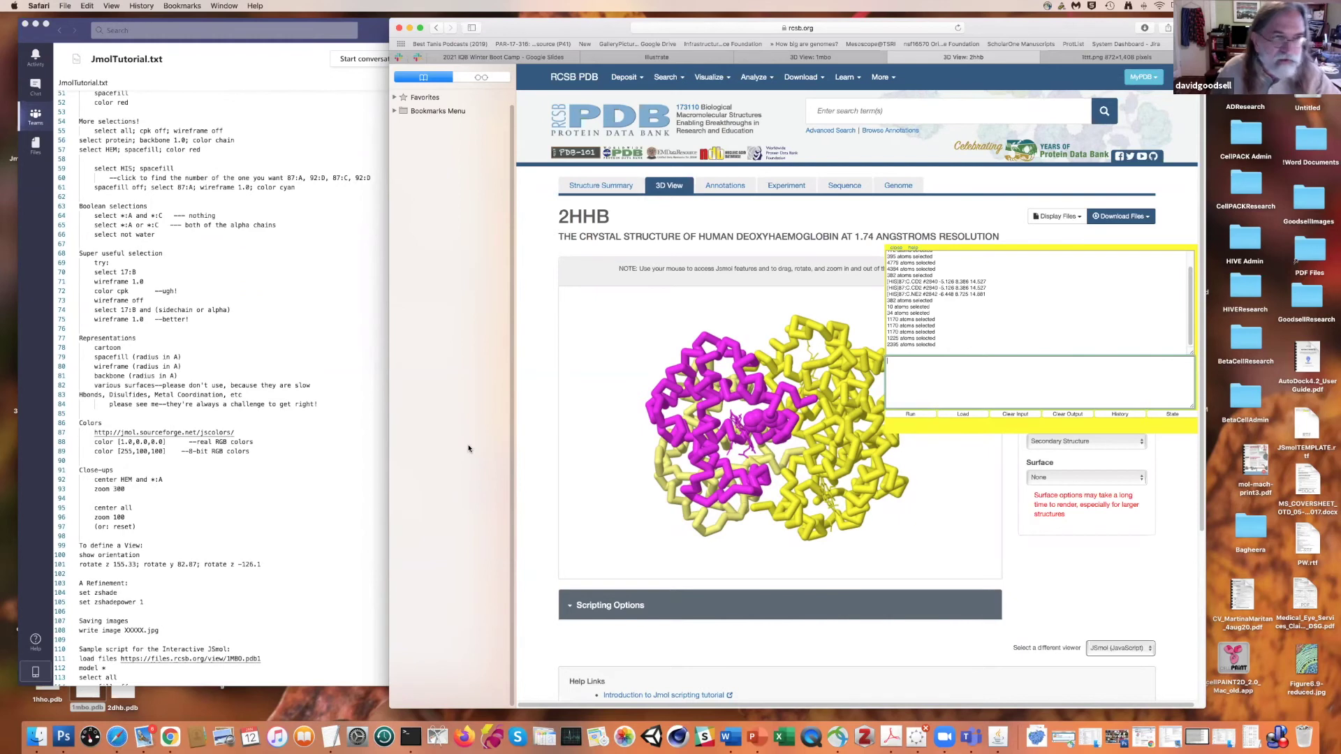
pyautogui.click(905, 376)
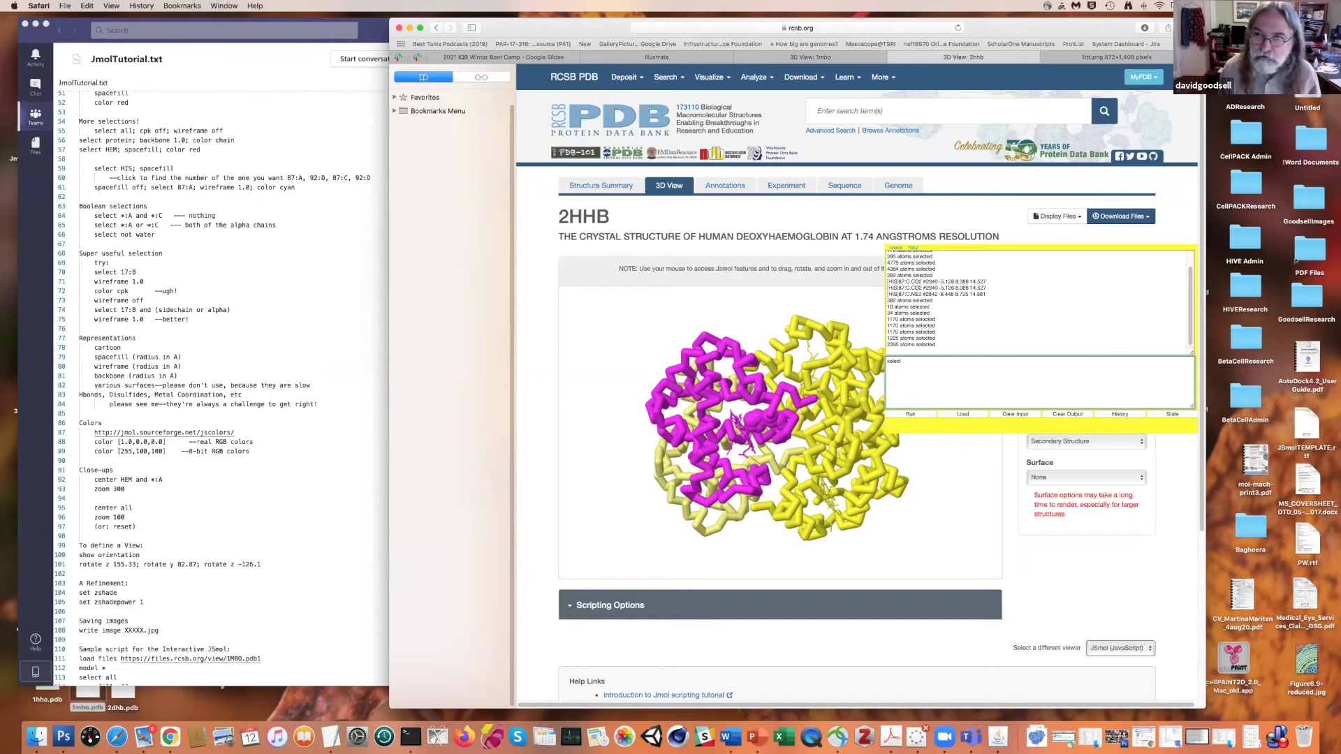
pyautogui.write('select all')
pyautogui.press('Return')
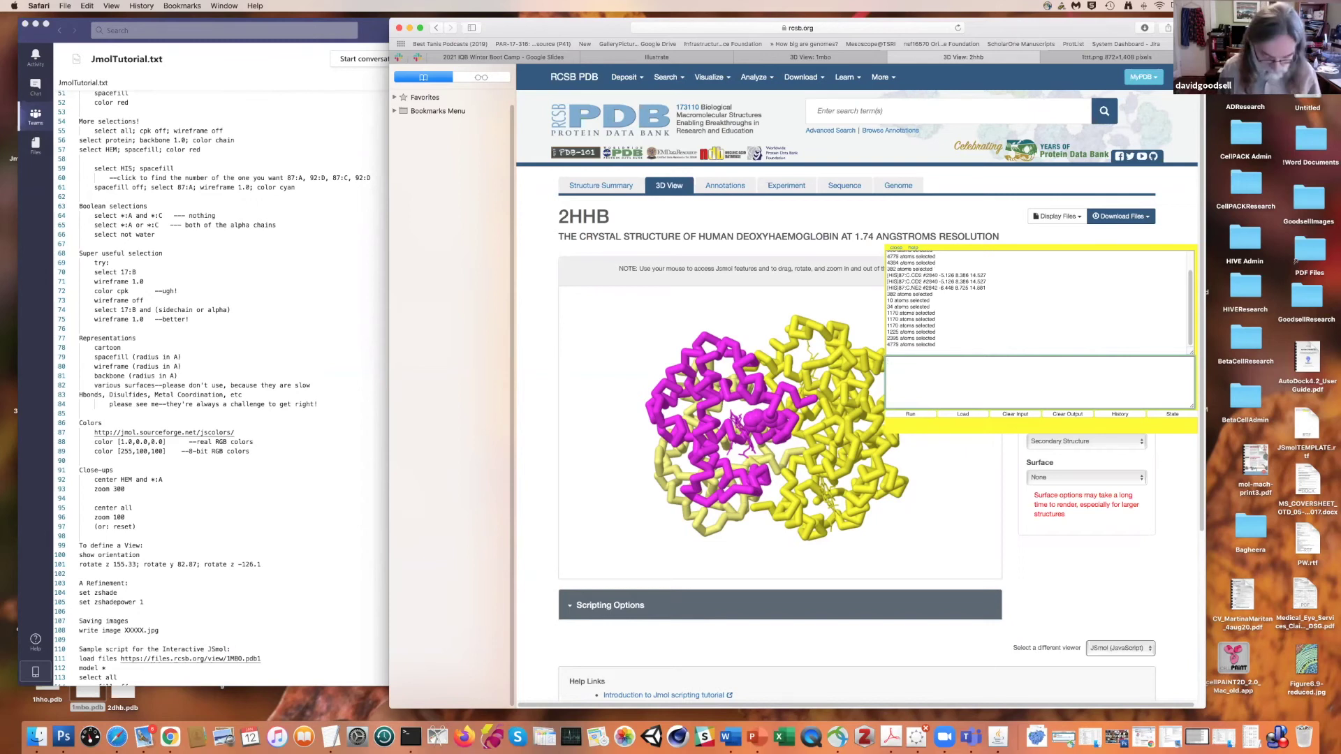
pyautogui.write('backbone off')
pyautogui.press('Return')
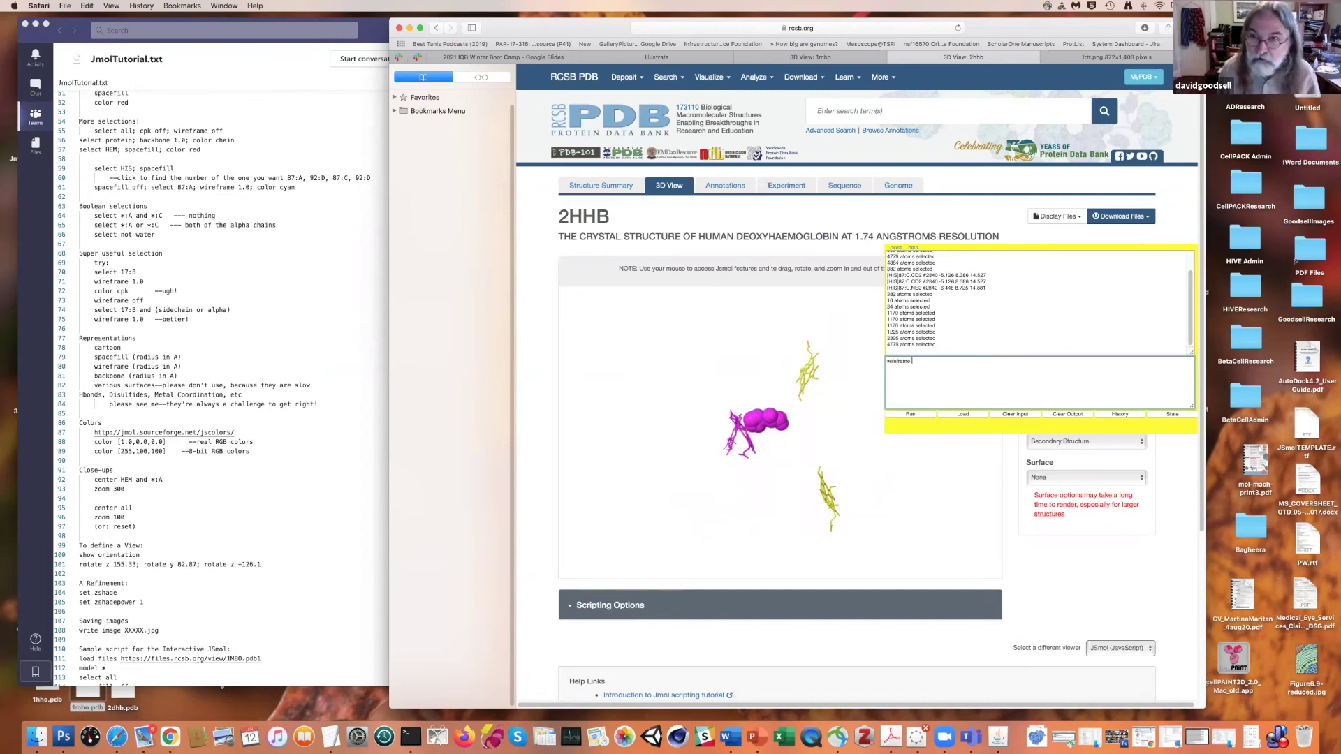
pyautogui.write('wireframe off')
pyautogui.press('Return')
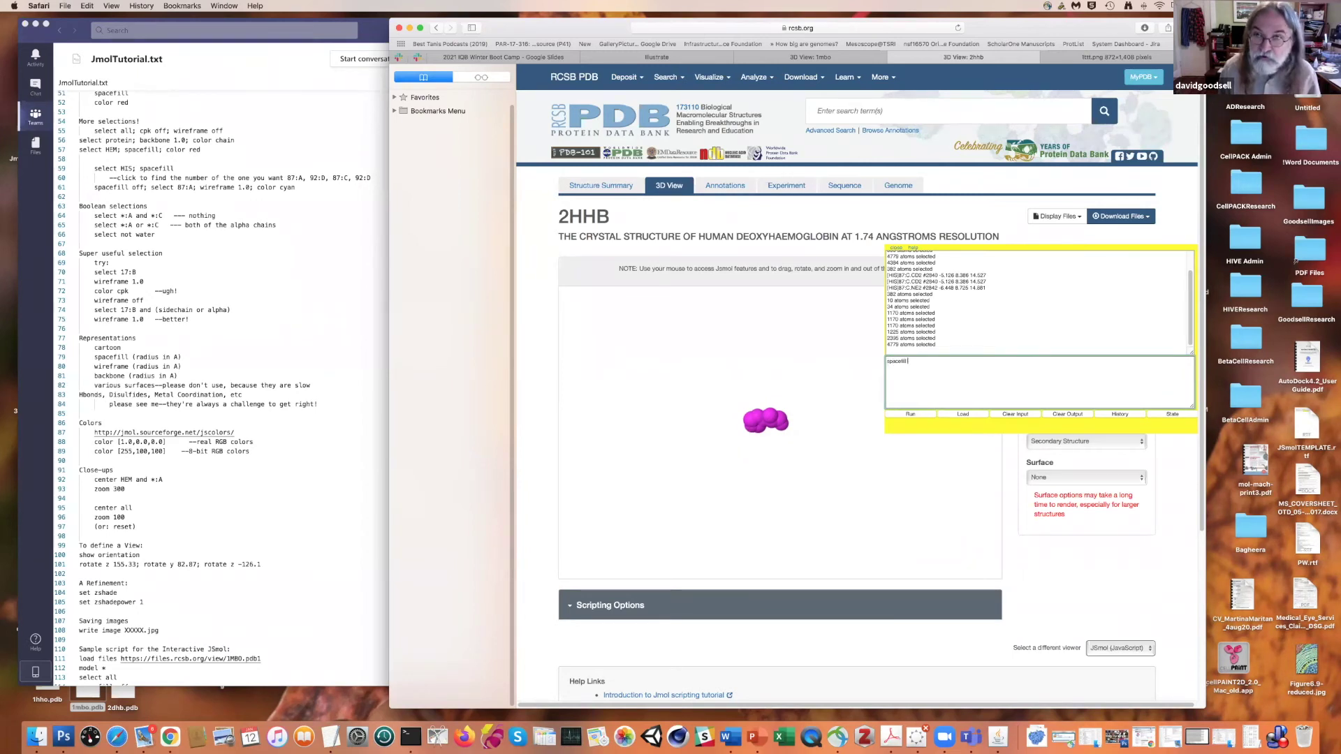
pyautogui.press('Return')
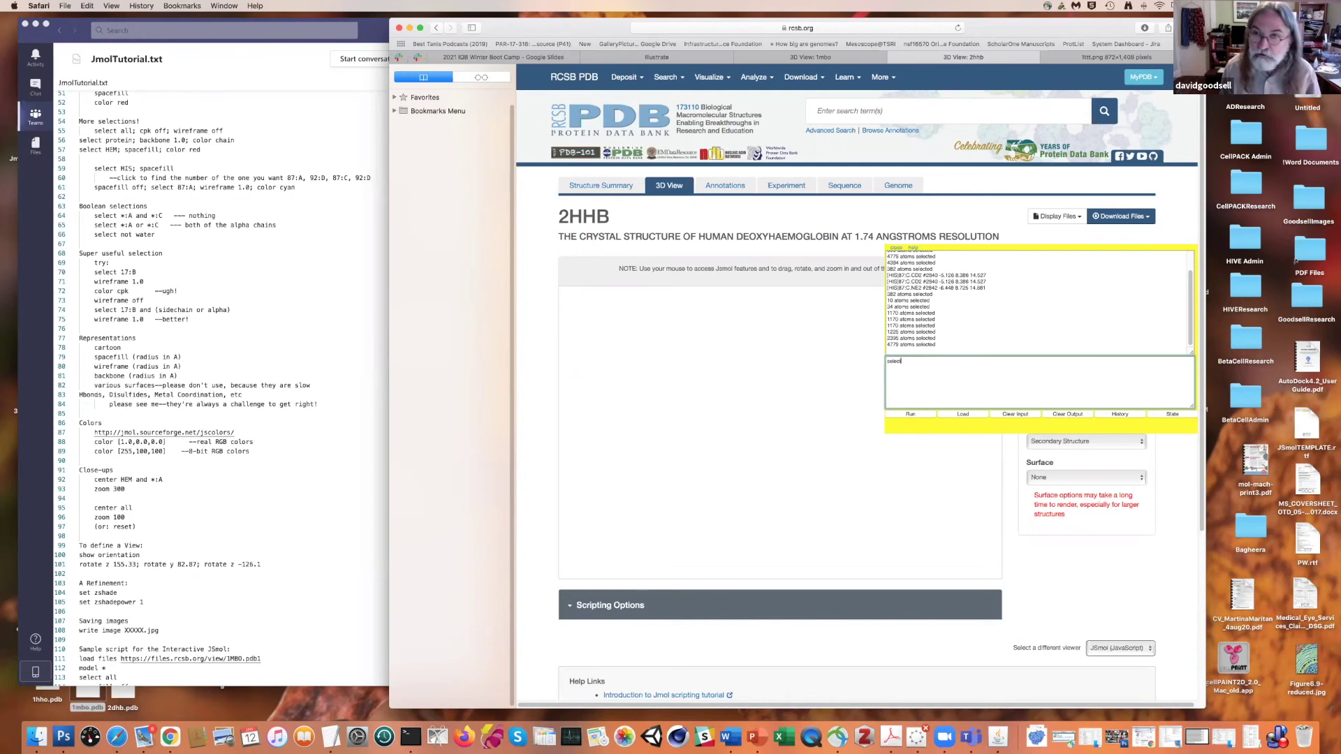
# - Select the protein, display it as cartoon, and rotate the model to view it
pyautogui.write('select protein')
pyautogui.press('Return')
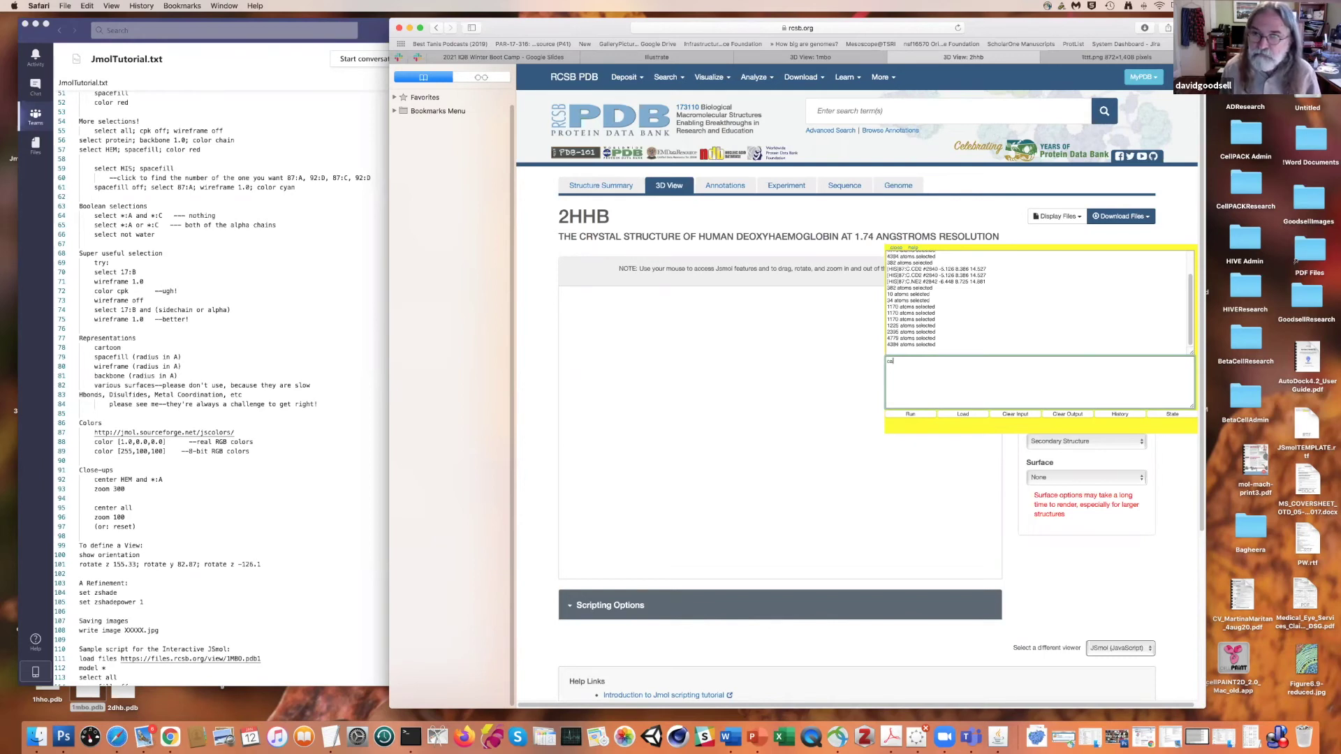
pyautogui.write('cartoon')
pyautogui.press('Return')
pyautogui.moveTo(798, 423); pyautogui.dragTo(848, 388)
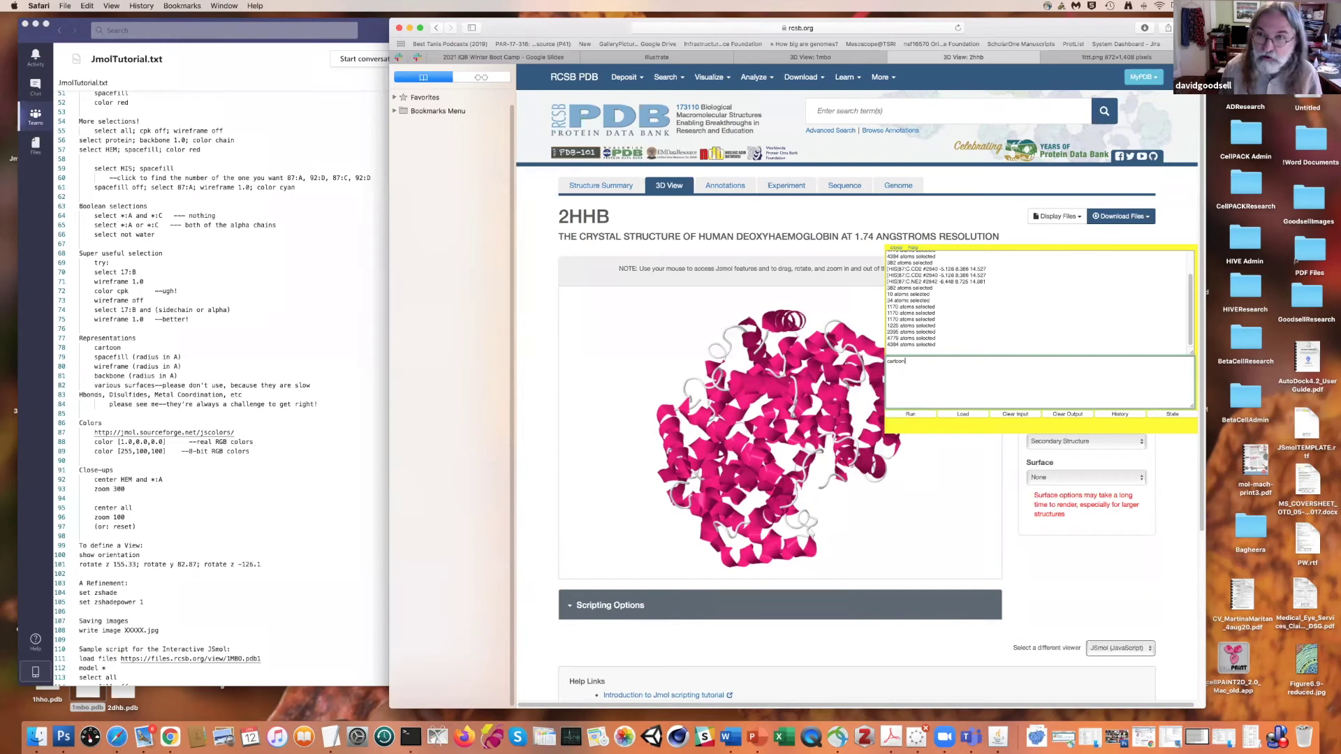
# - Turn the protein's cartoon off, show its backbone, and inspect the model by rotating it and picking an atom in the magenta chain
pyautogui.press('Return')
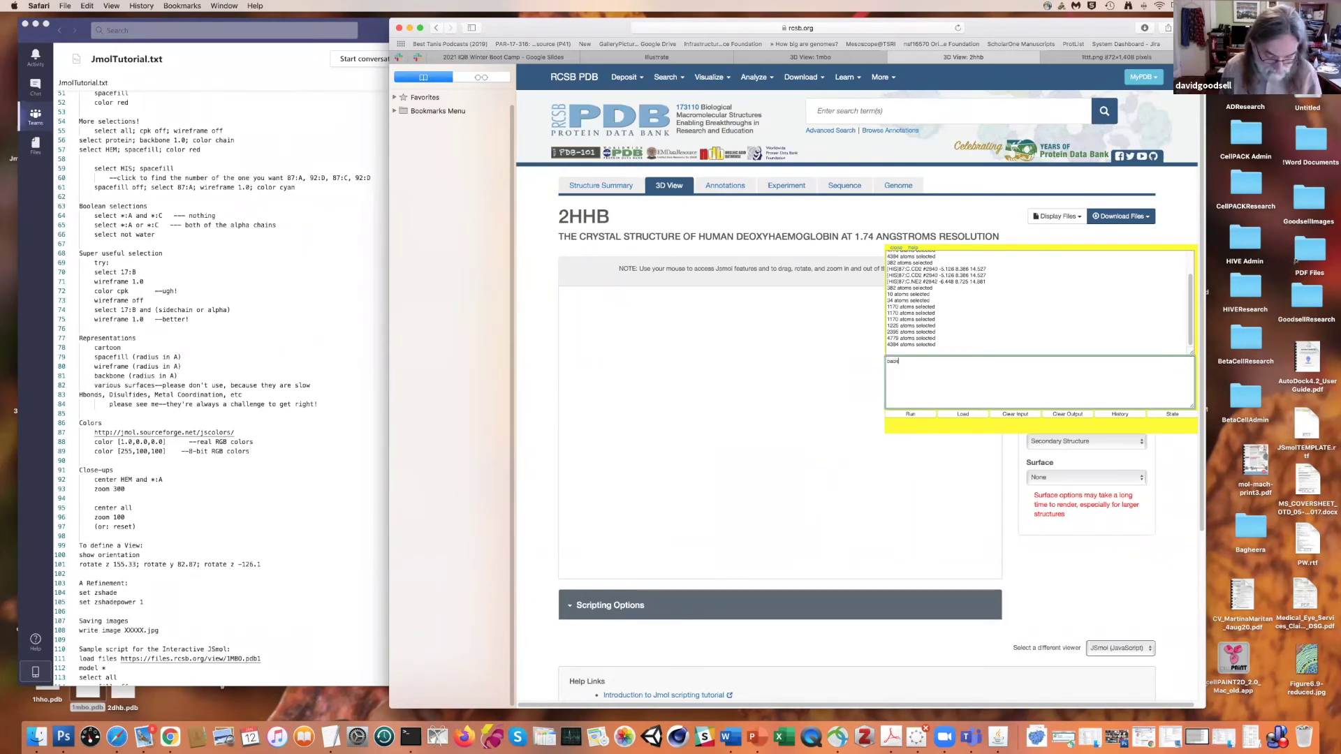
pyautogui.press('Return')
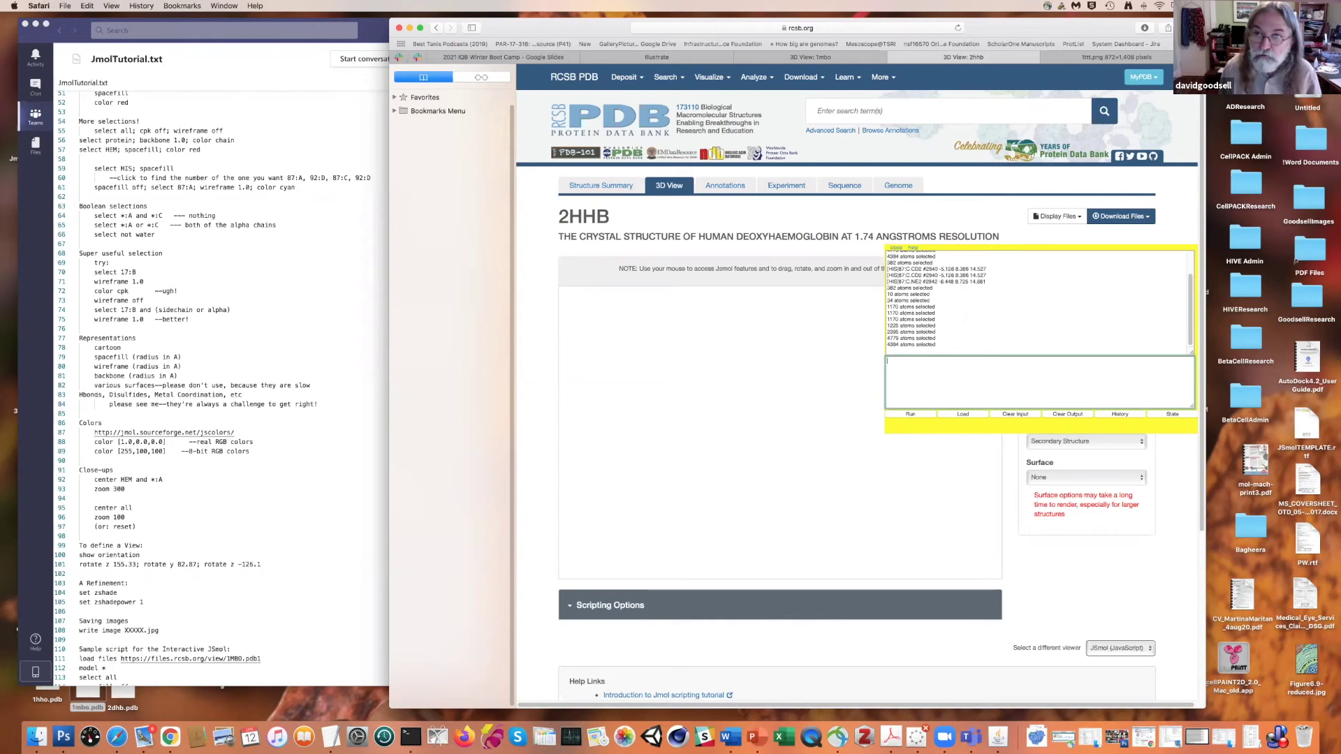
pyautogui.moveTo(768, 406); pyautogui.dragTo(723, 453)
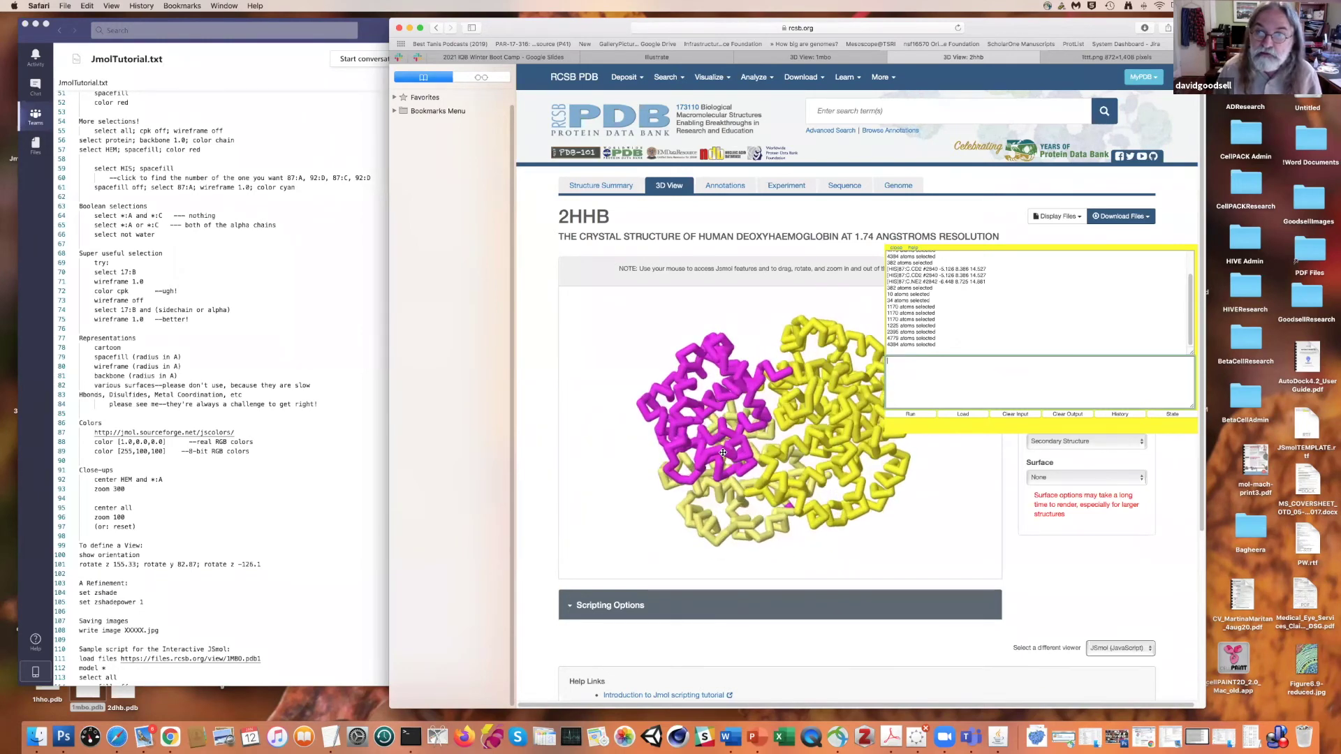
pyautogui.moveTo(758, 391); pyautogui.dragTo(803, 398)
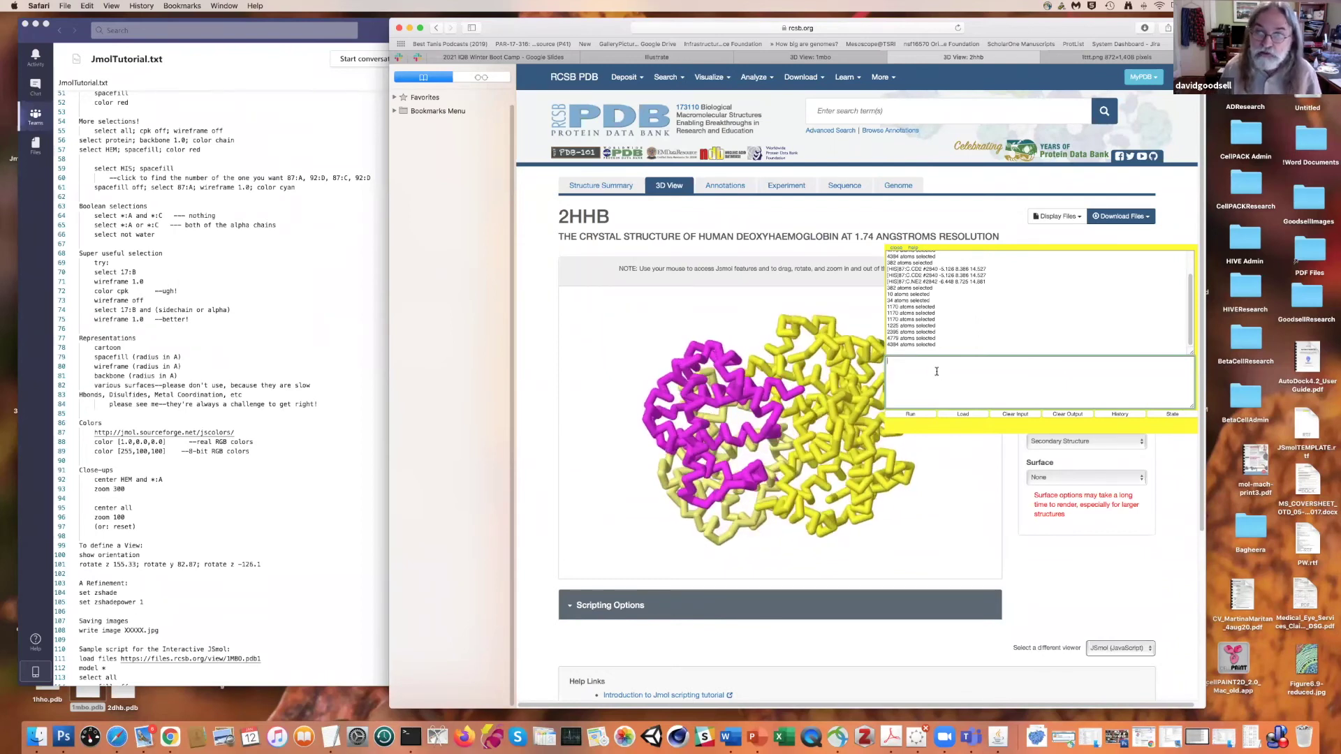
pyautogui.click(655, 396)
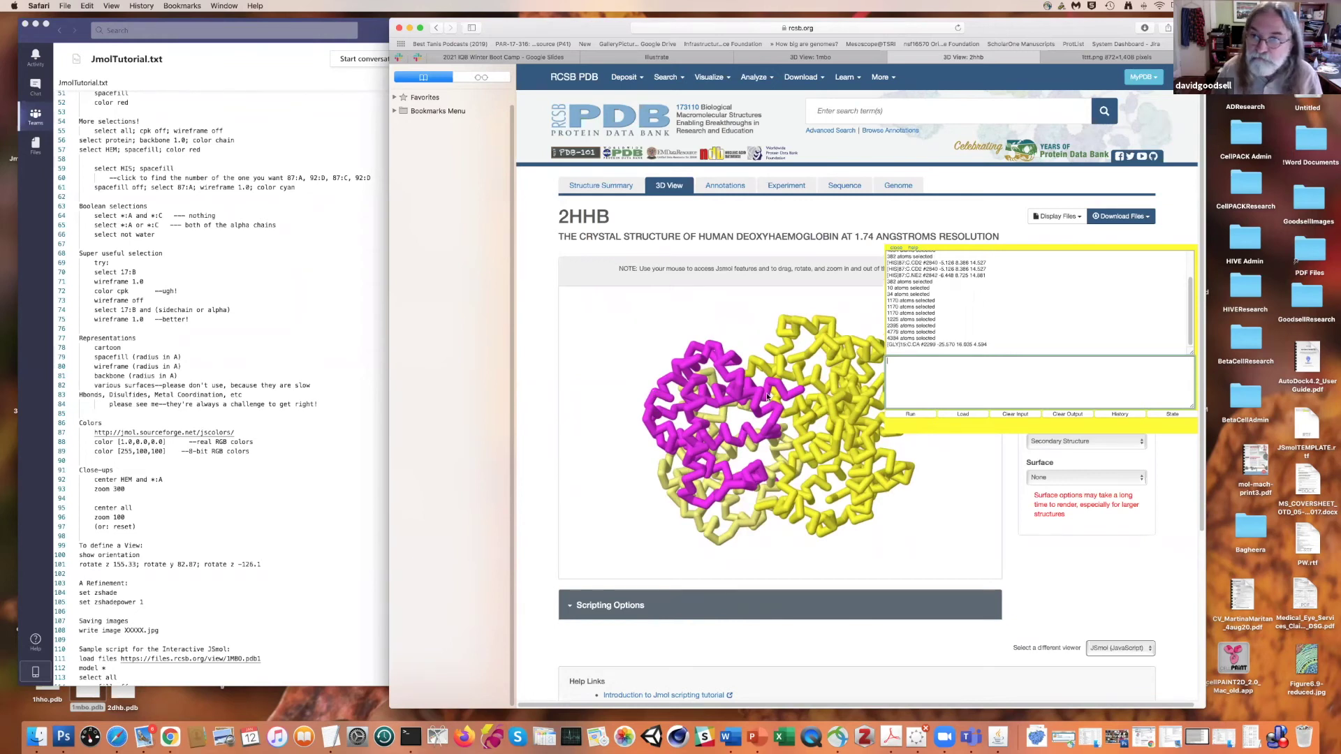
# - Pick atoms in the magenta chain, select the last picked Asp 74 residue, display it as wireframe 1.0, and rotate the model to inspect it
pyautogui.click(694, 349)
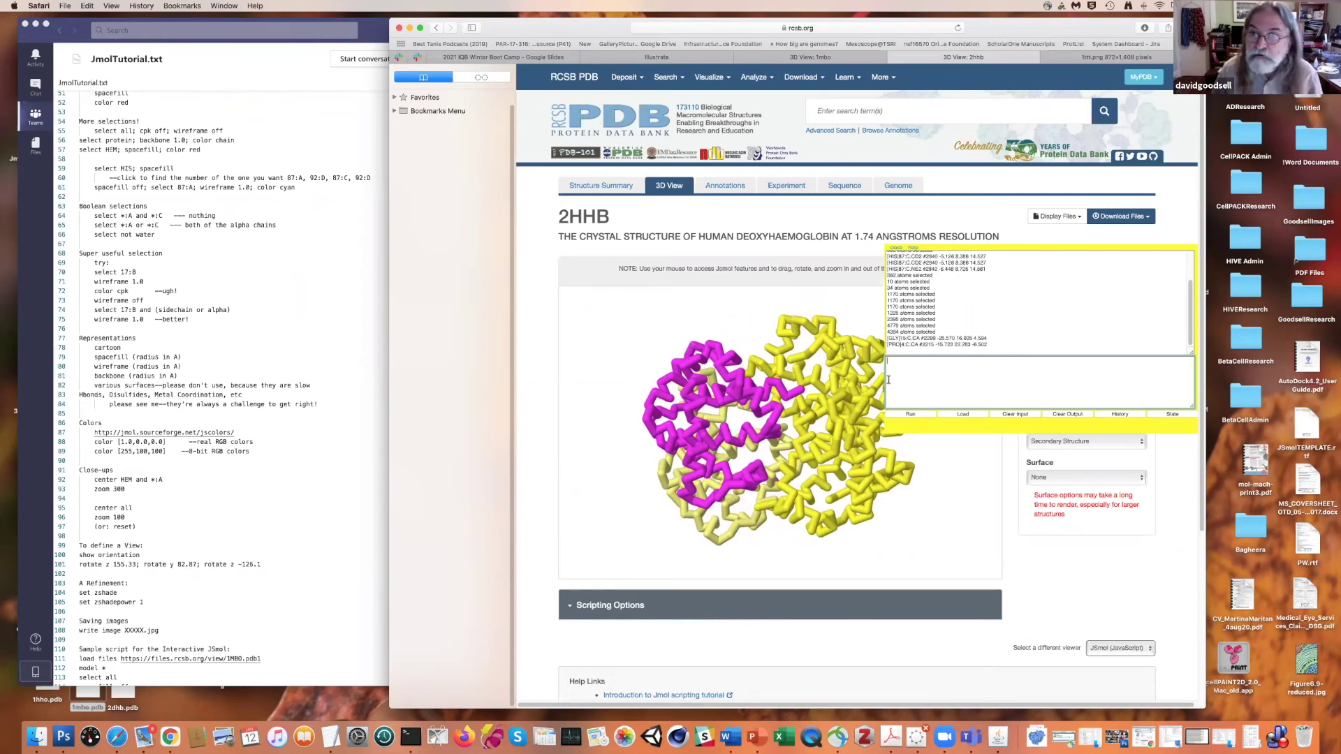
pyautogui.click(710, 345)
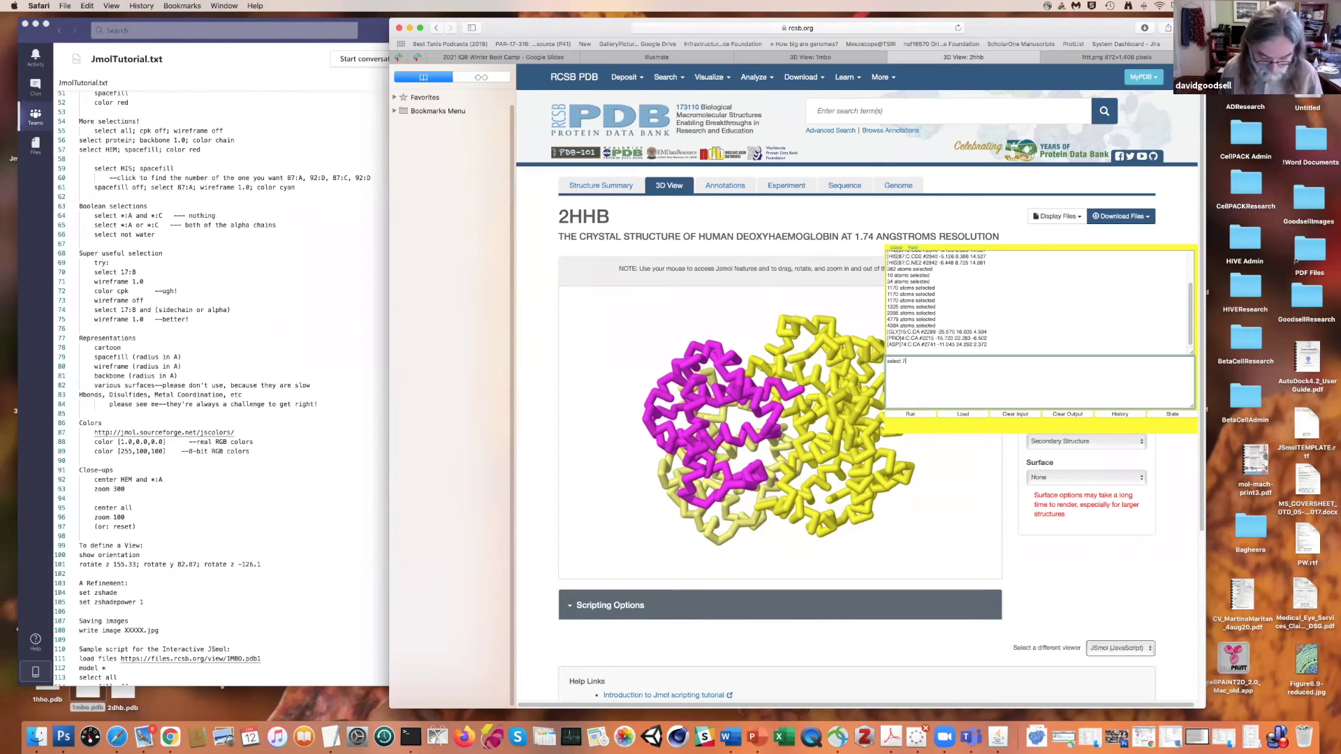
pyautogui.press('Return')
pyautogui.write('wireframe 1.')
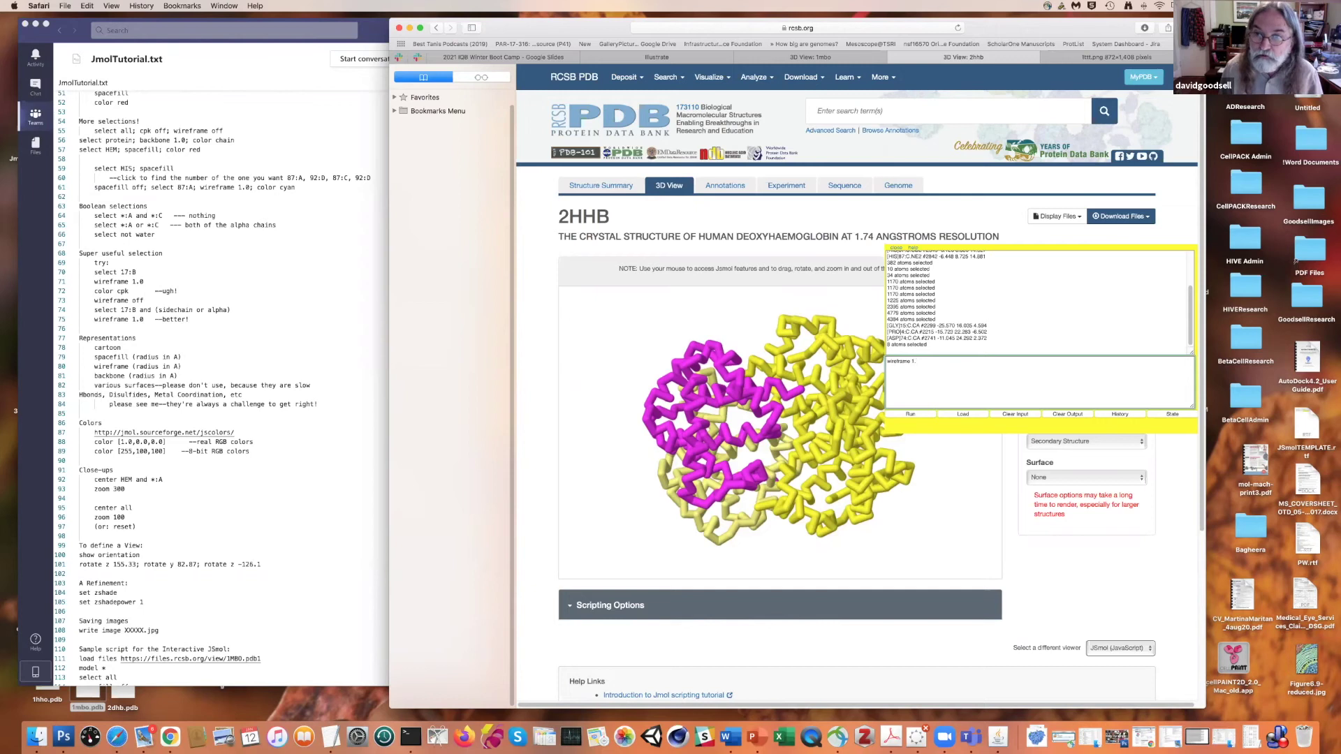
pyautogui.press('Return')
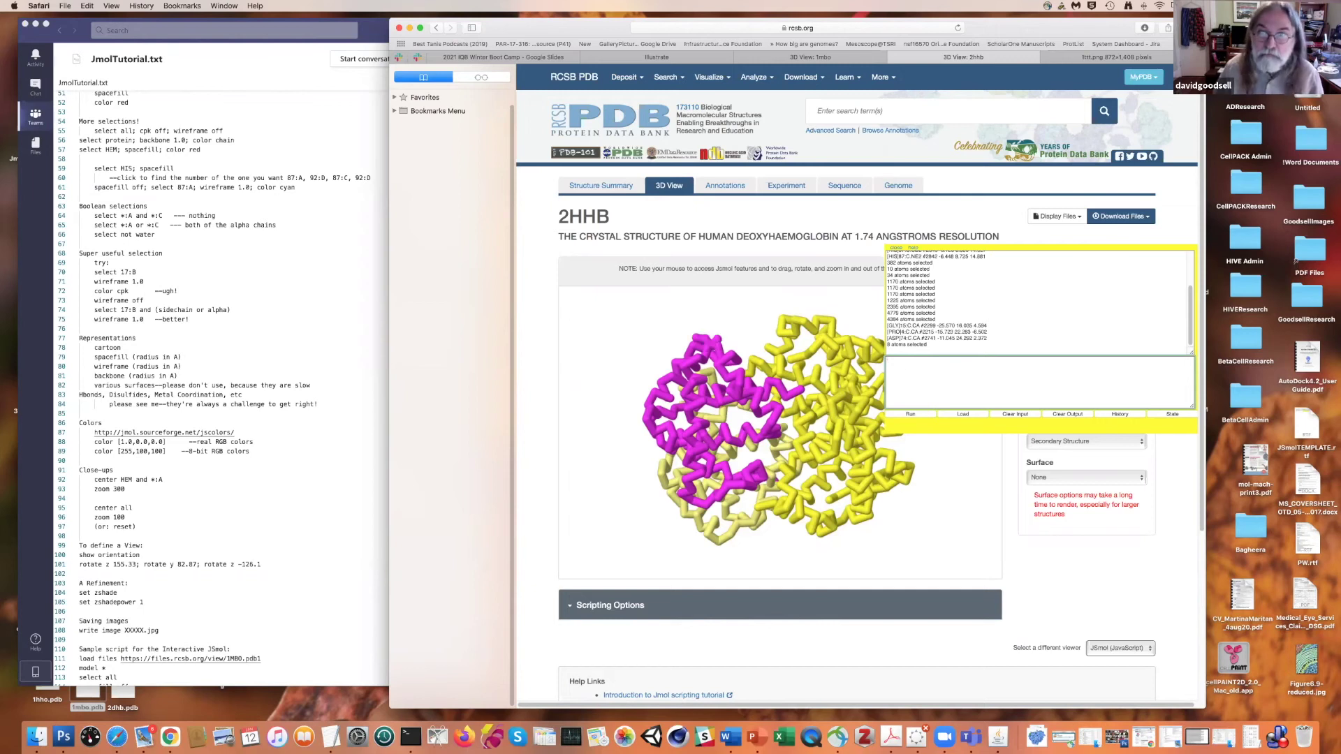
pyautogui.moveTo(757, 384); pyautogui.dragTo(752, 324)
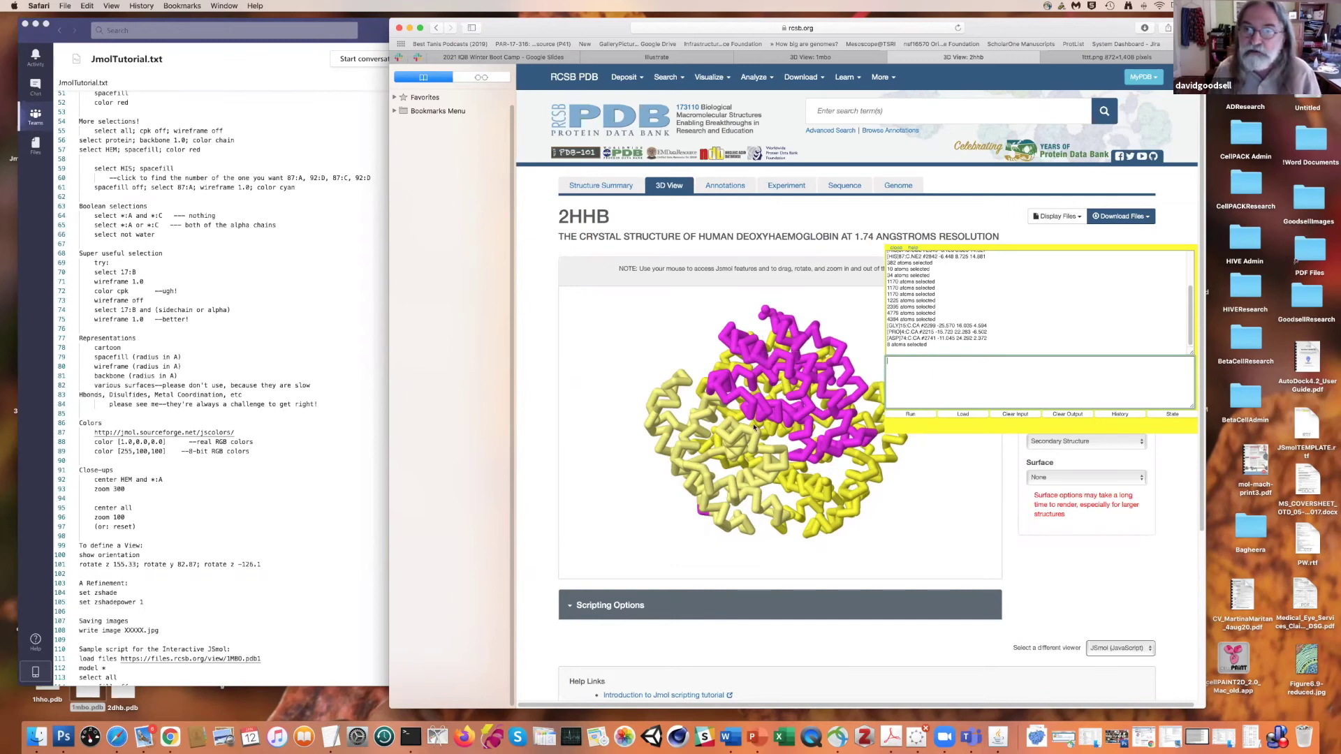
pyautogui.moveTo(752, 417); pyautogui.dragTo(713, 435)
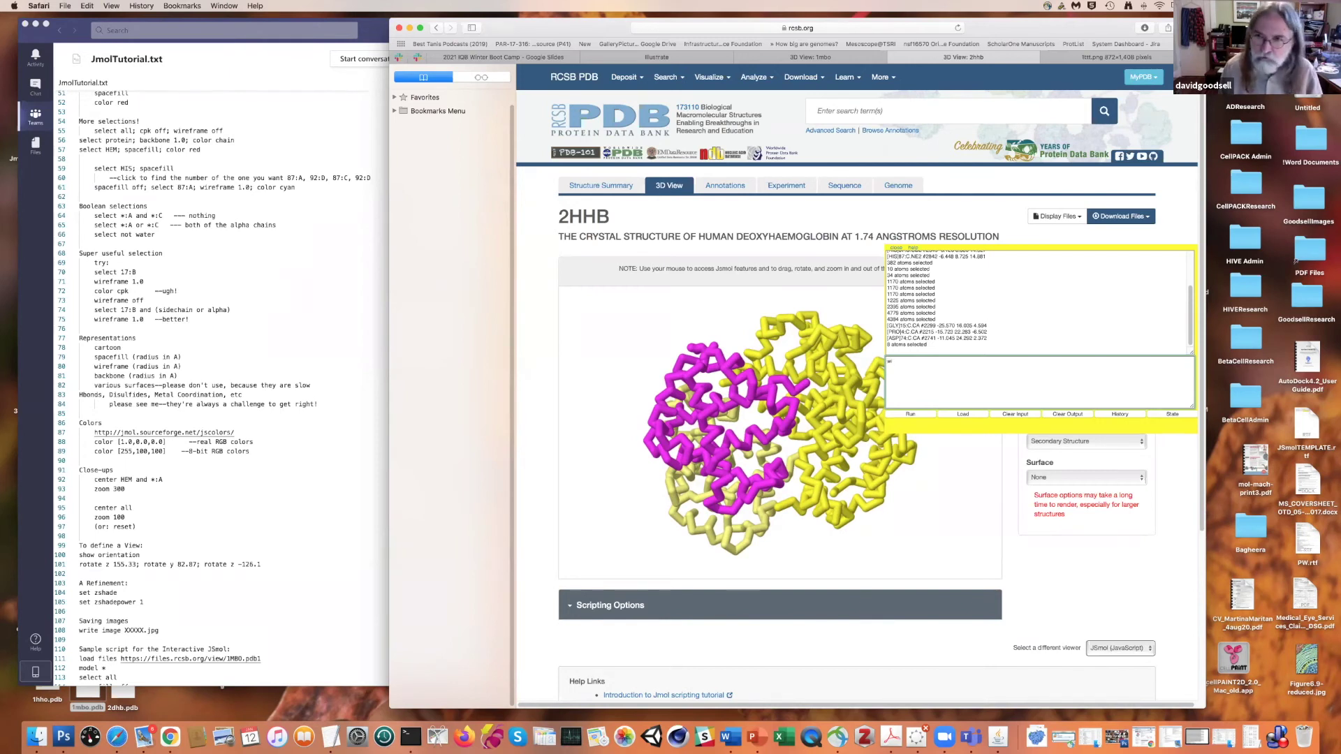
# - Turn off the selected residue's wireframe, then select the protein and display it as spacefill
pyautogui.write('rame off')
pyautogui.press('Return')
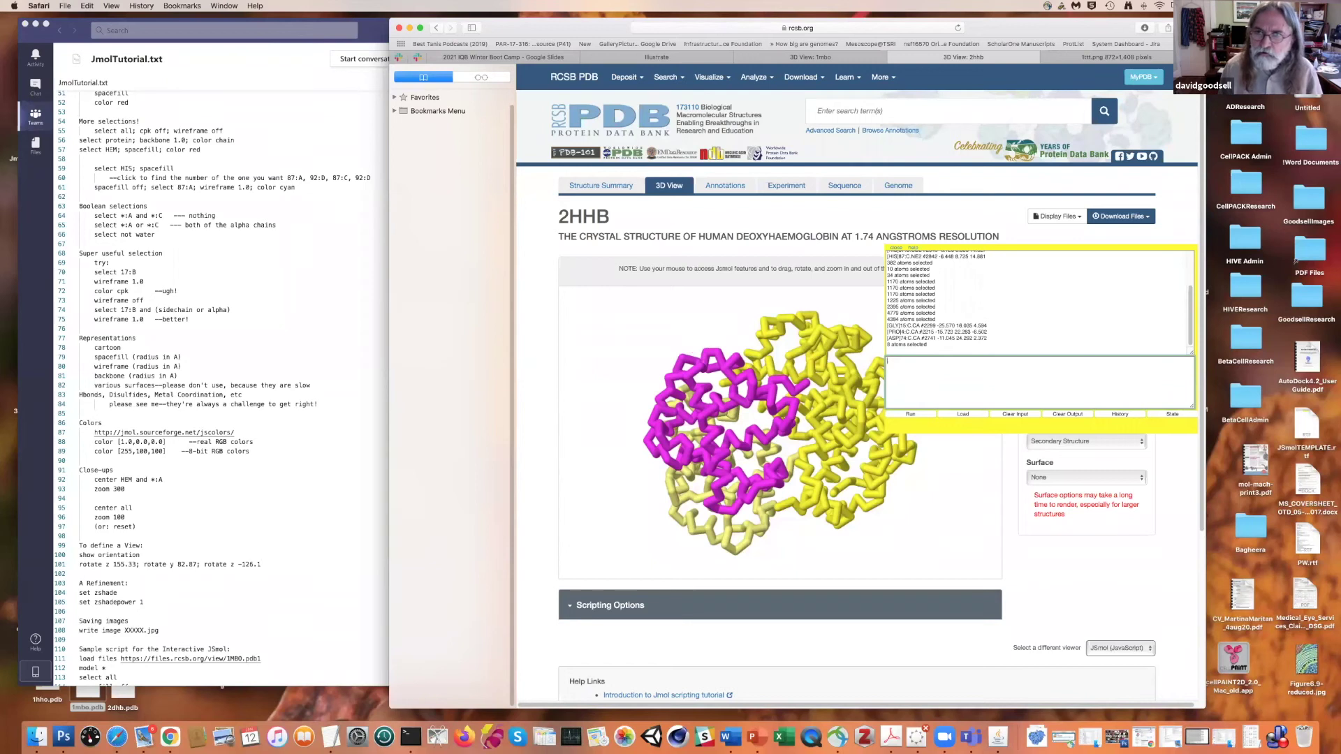
pyautogui.write('select protein')
pyautogui.press('Return')
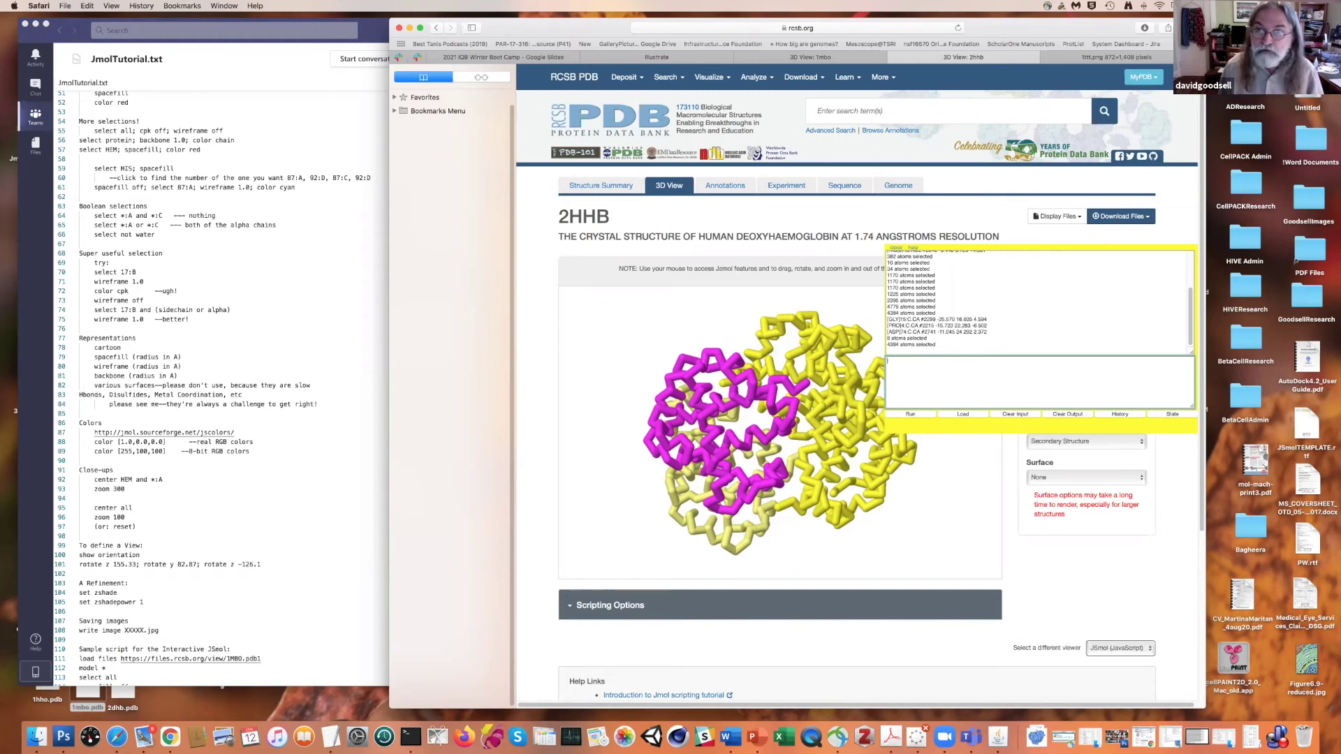
pyautogui.moveTo(802, 396); pyautogui.dragTo(347, 485)
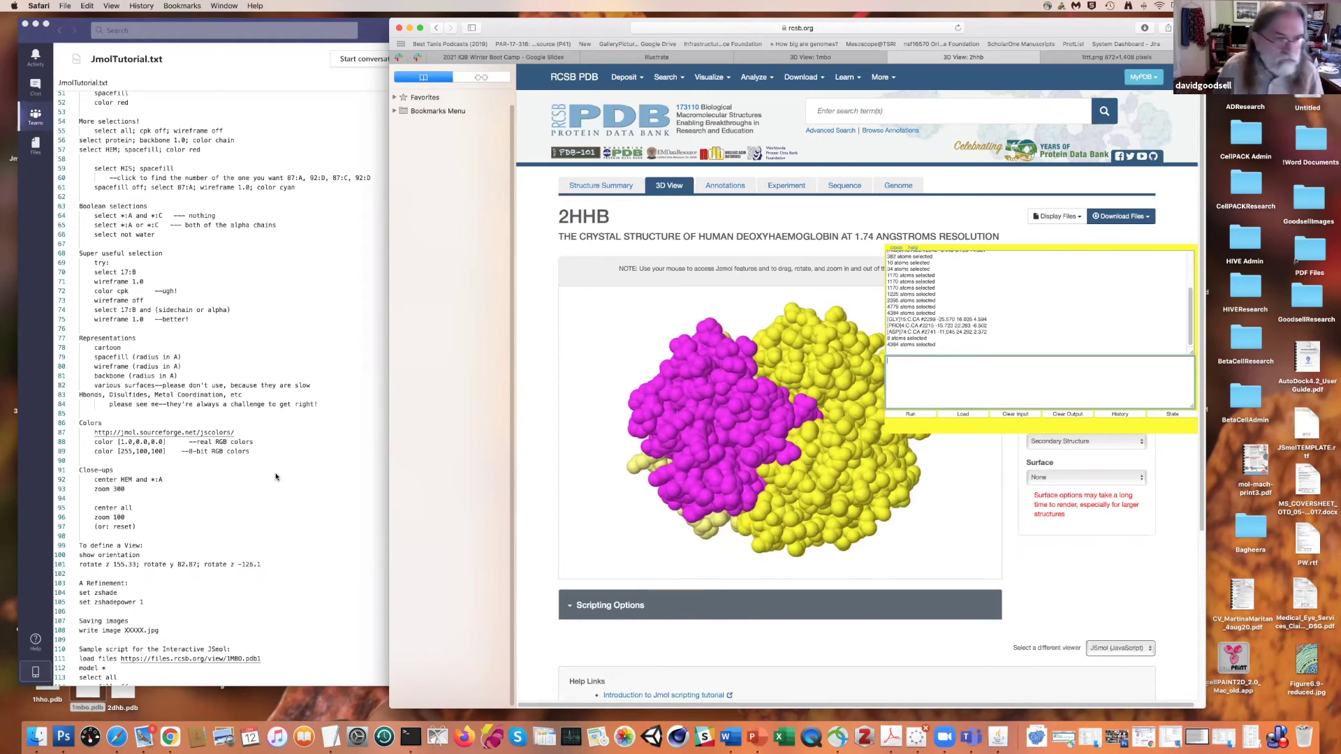
# - Check the tutorial notes on selections, then look up PDB entry 1GCN and open its 3D structure view
pyautogui.scroll(-3, 276, 477)
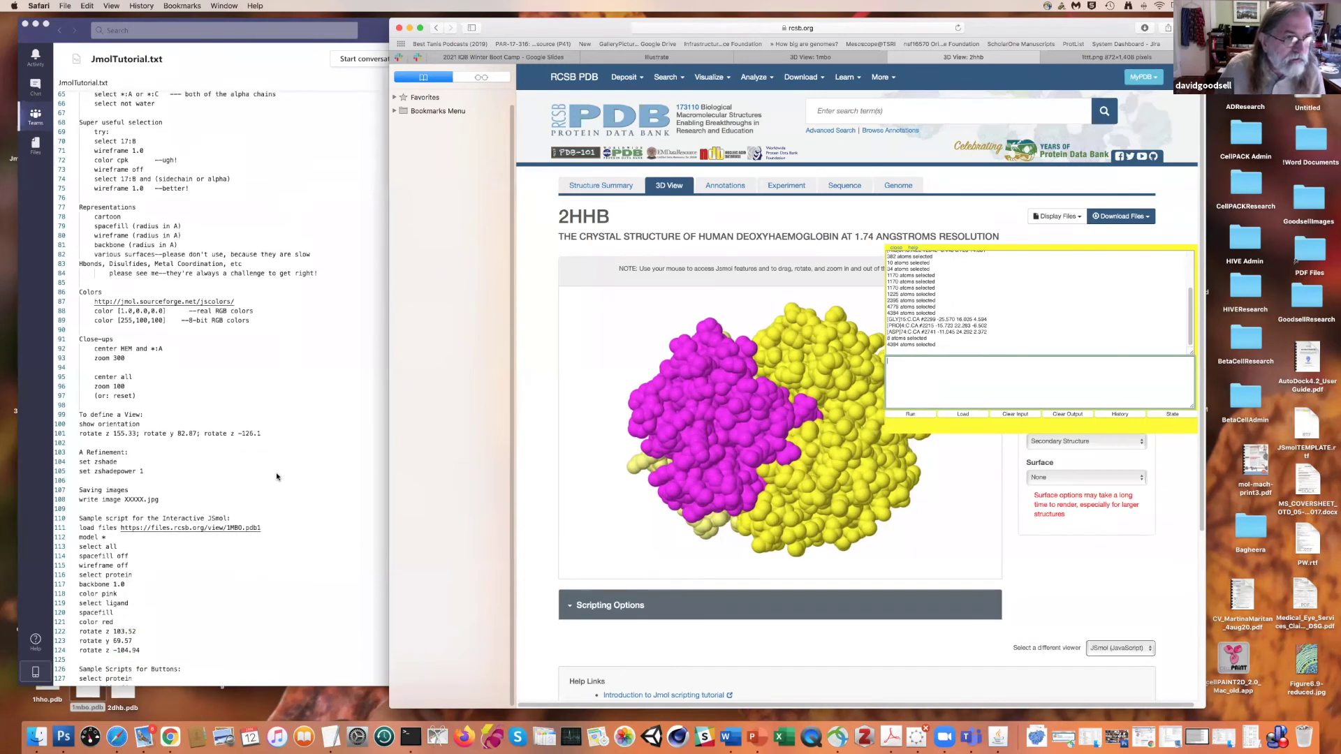
pyautogui.scroll(4, 276, 477)
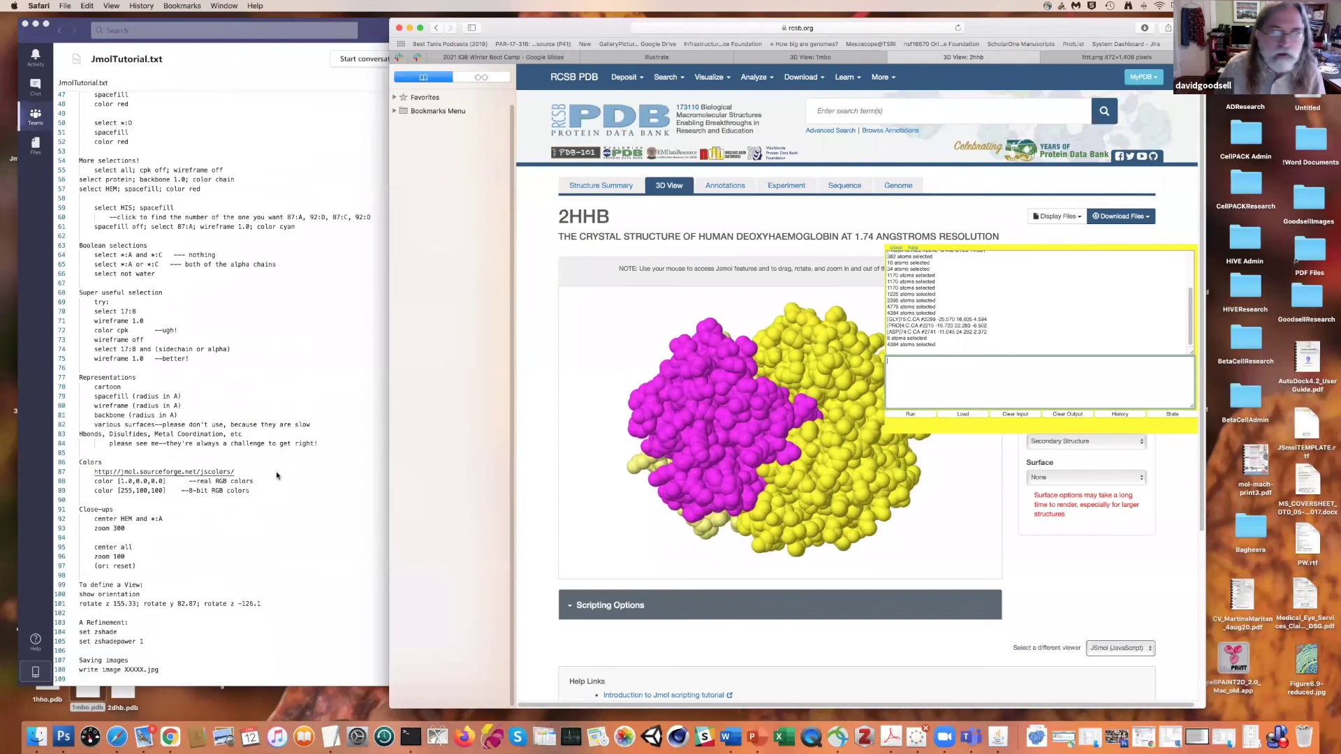
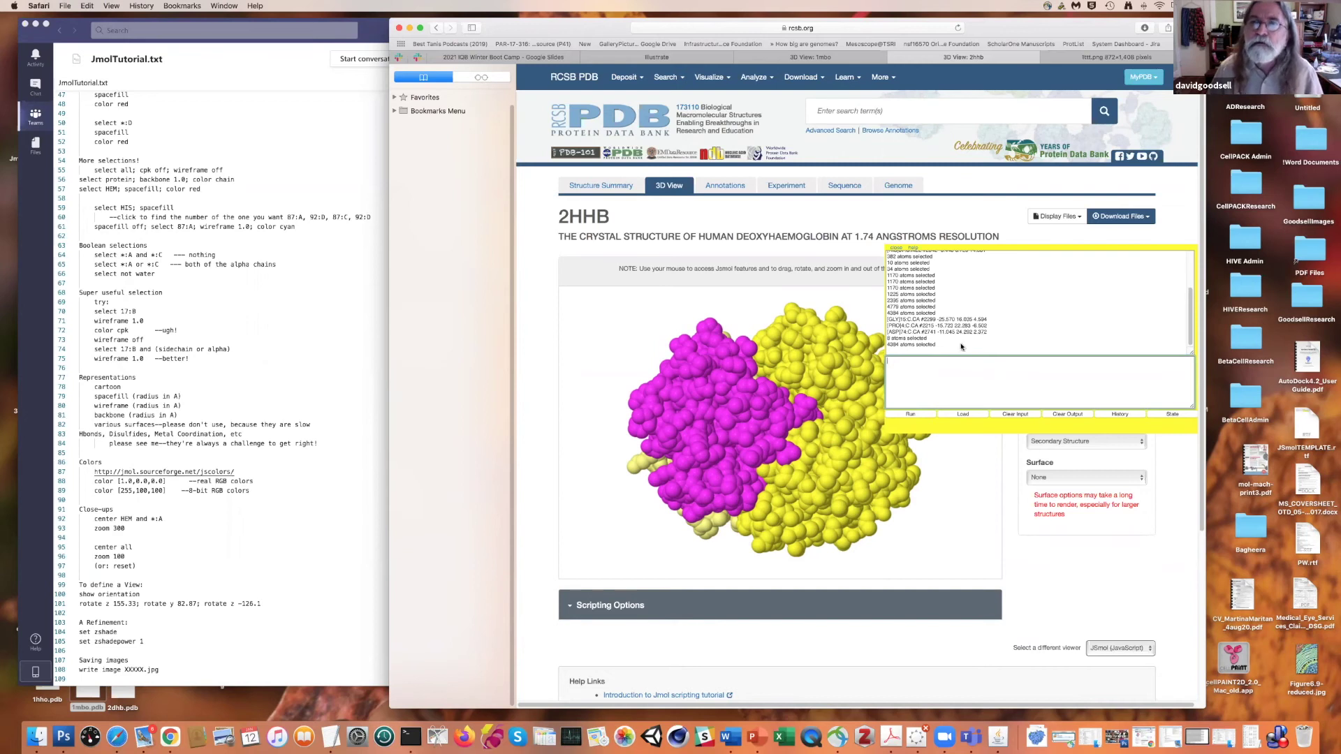
pyautogui.click(869, 110)
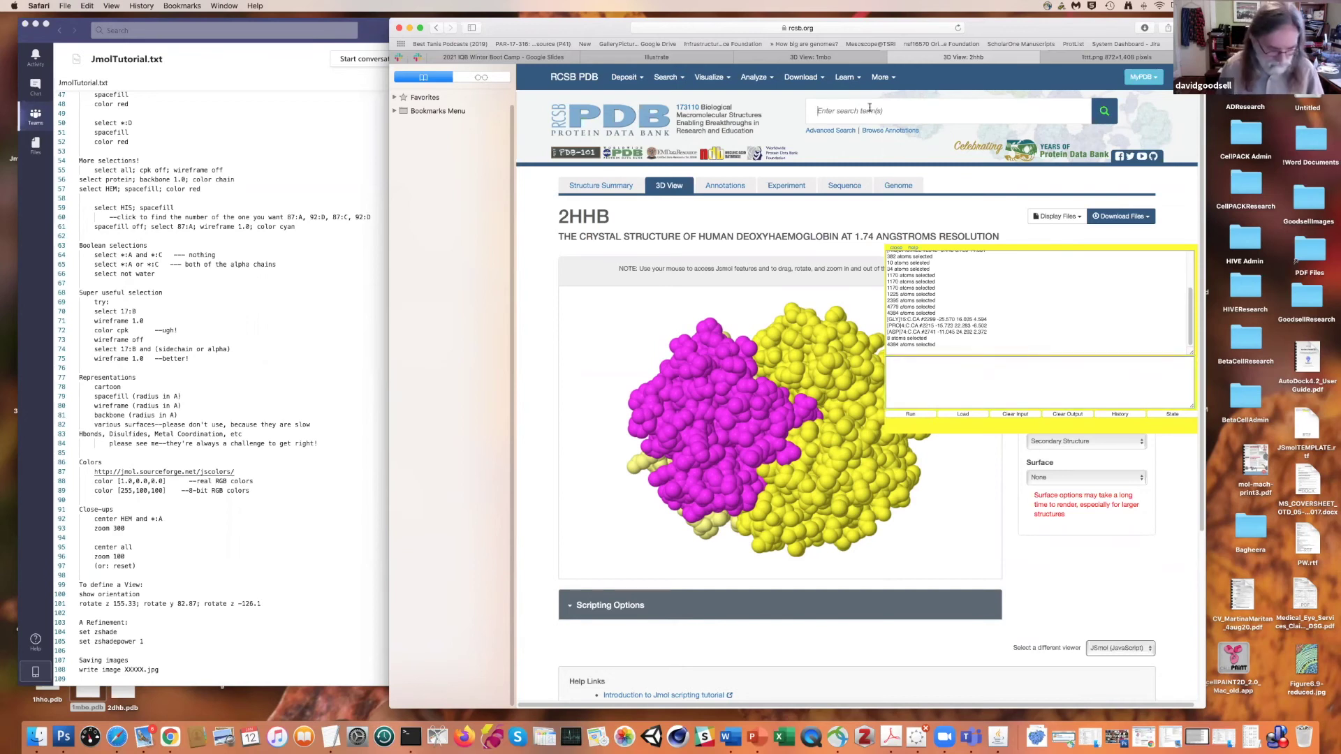
pyautogui.write('1gcn')
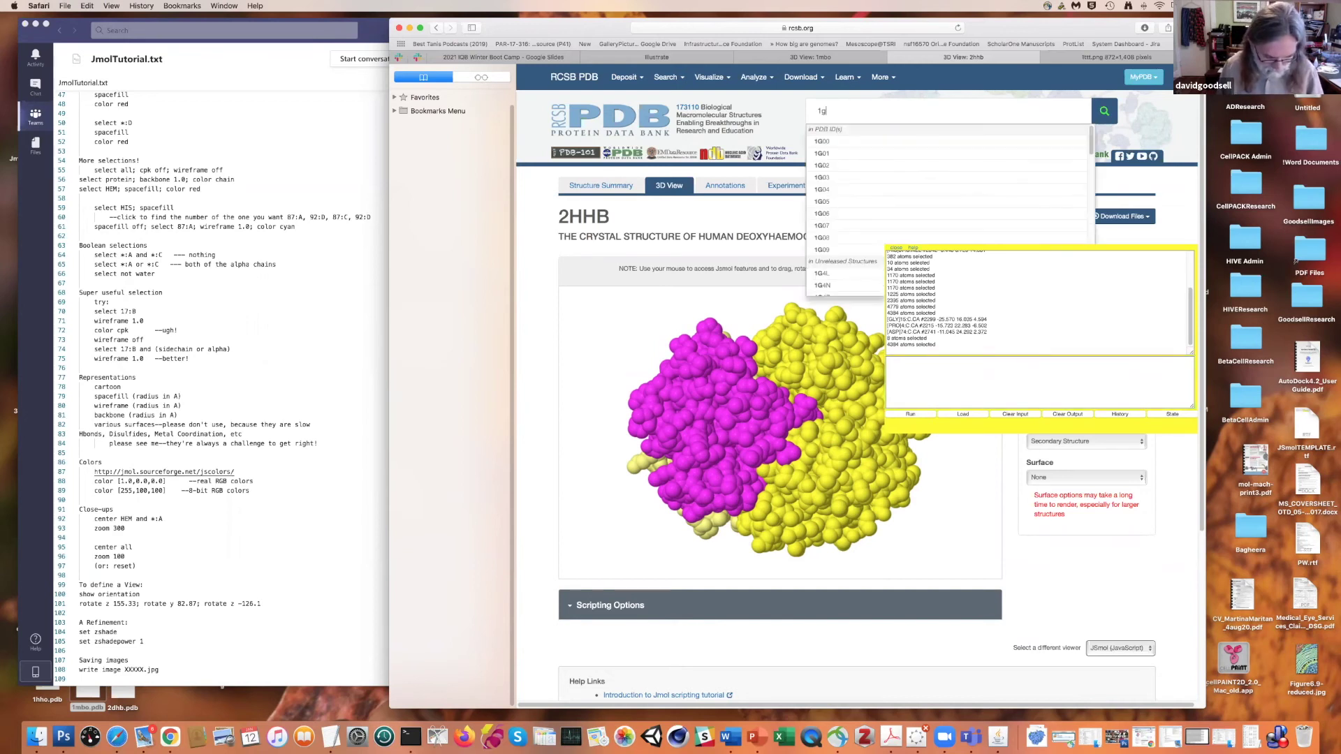
pyautogui.press('Return')
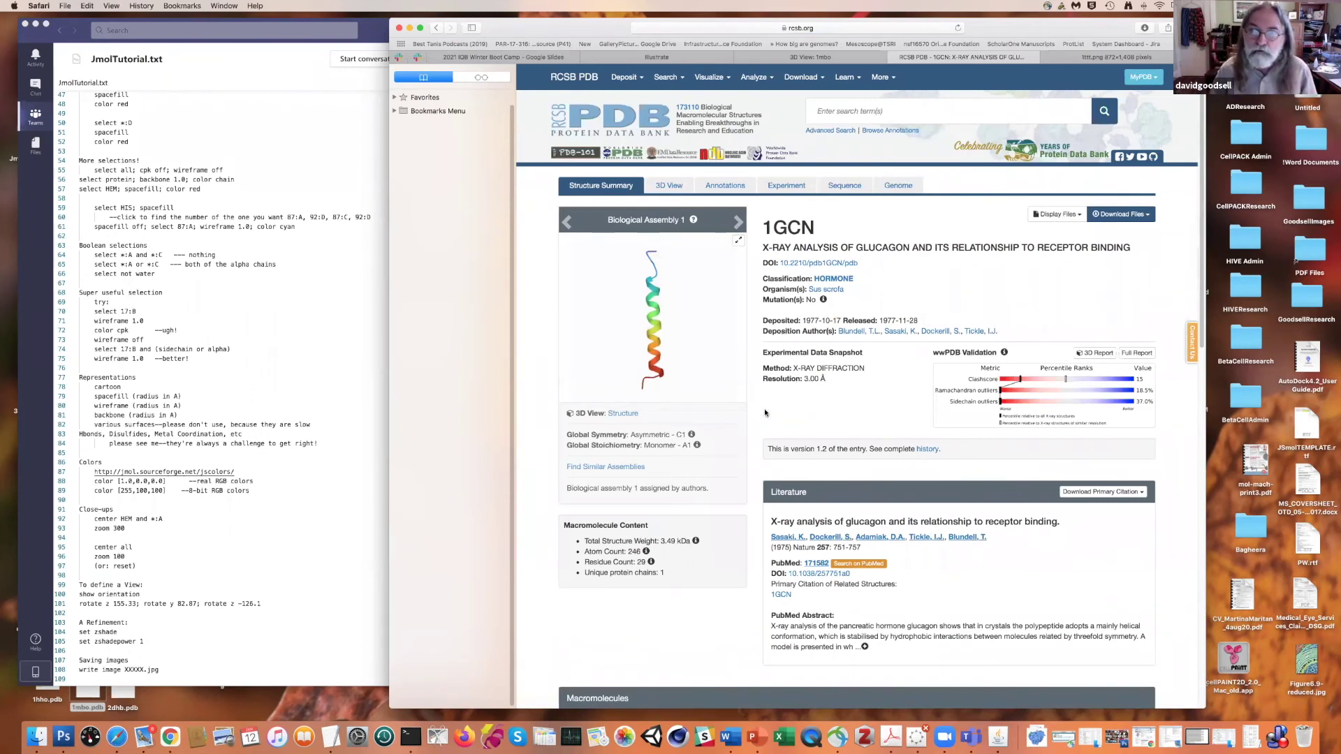
pyautogui.click(623, 414)
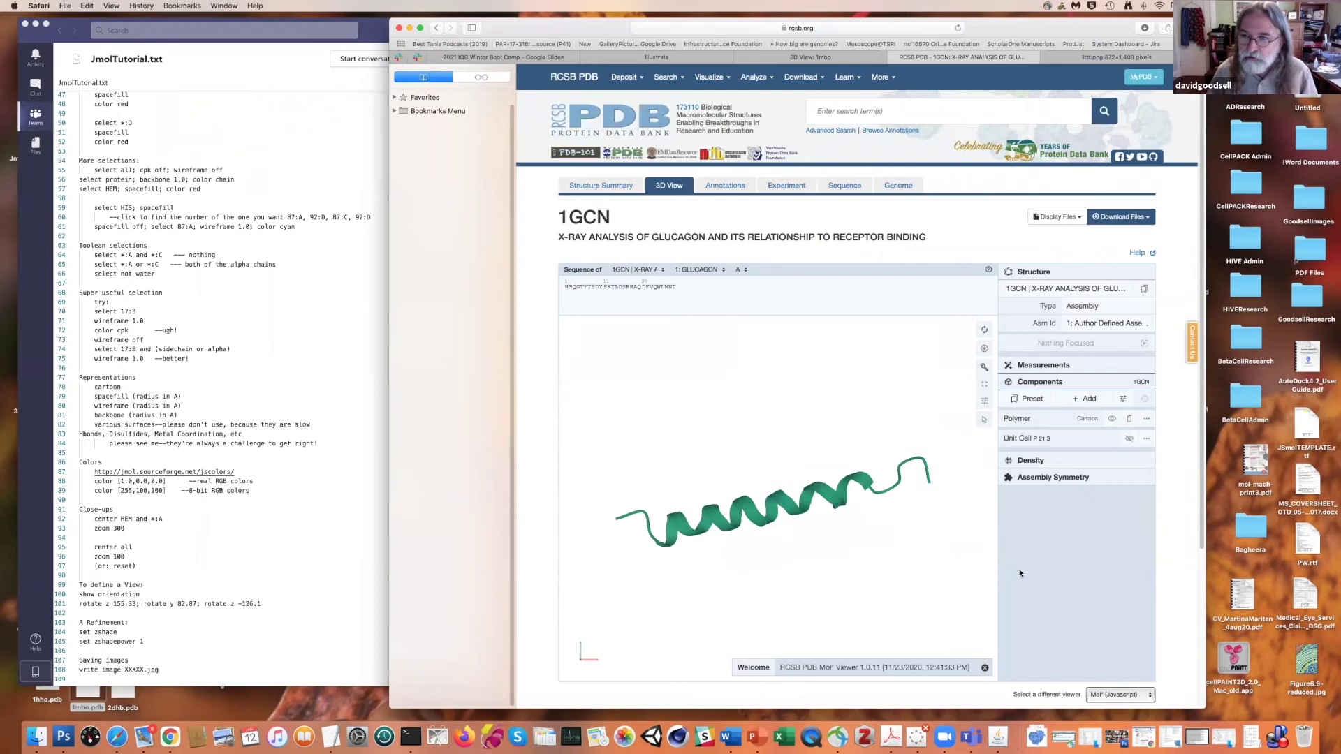
# - Switch the 1GCN 3D view to the JSmol viewer and open its command console for input
pyautogui.scroll(-2, 1140, 620)
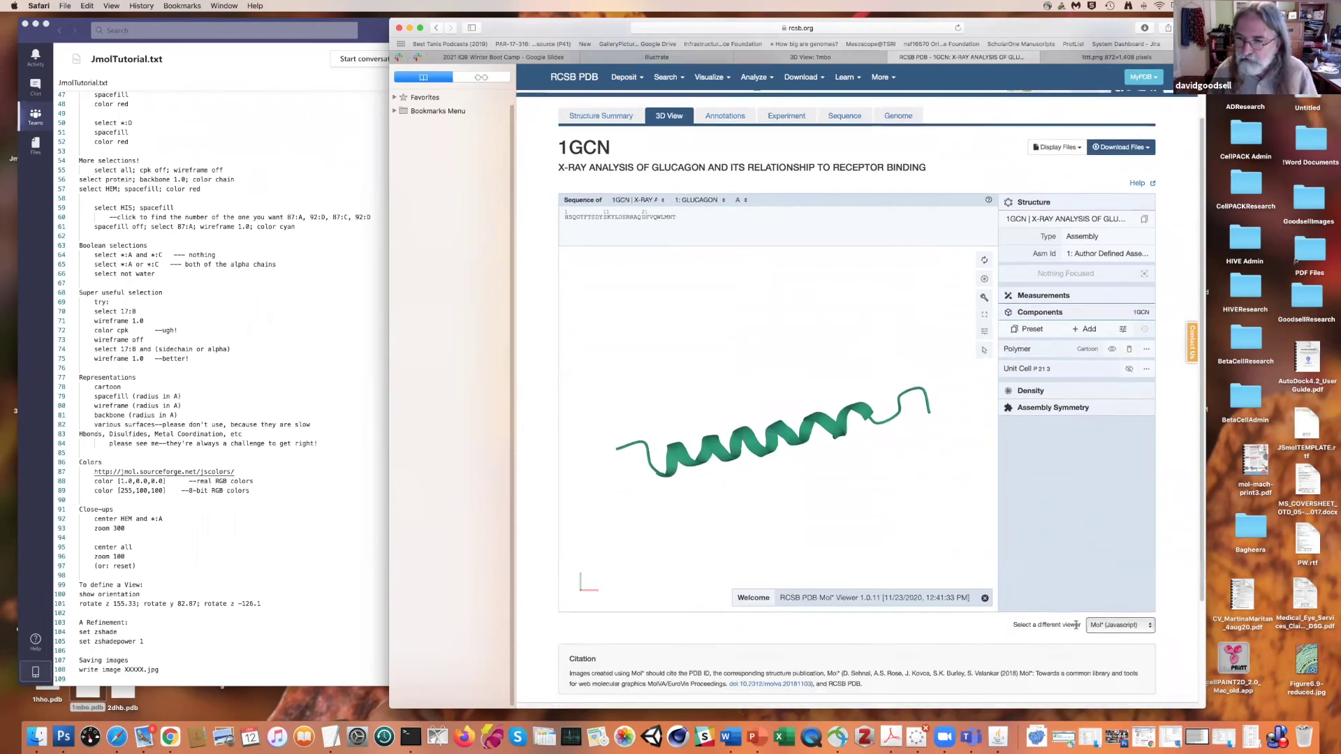
pyautogui.click(1149, 625)
pyautogui.click(1117, 649)
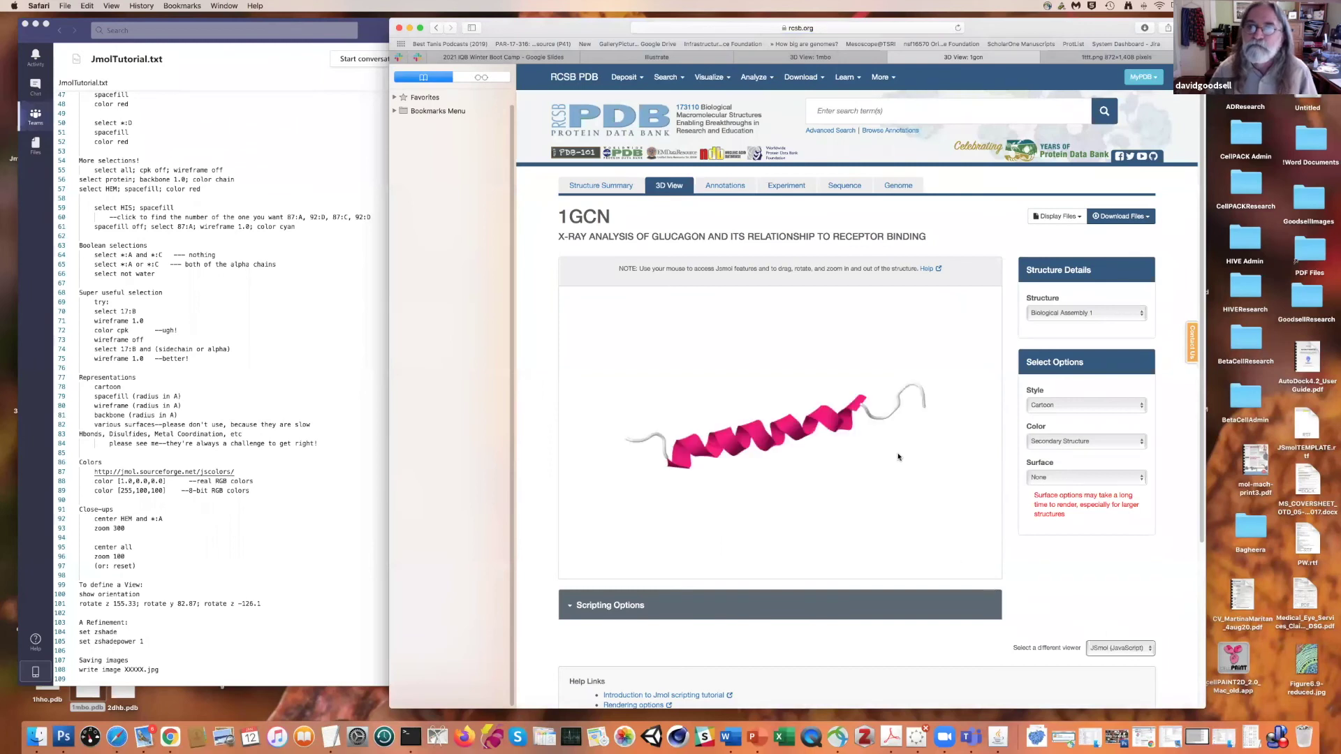
pyautogui.rightClick(881, 351)
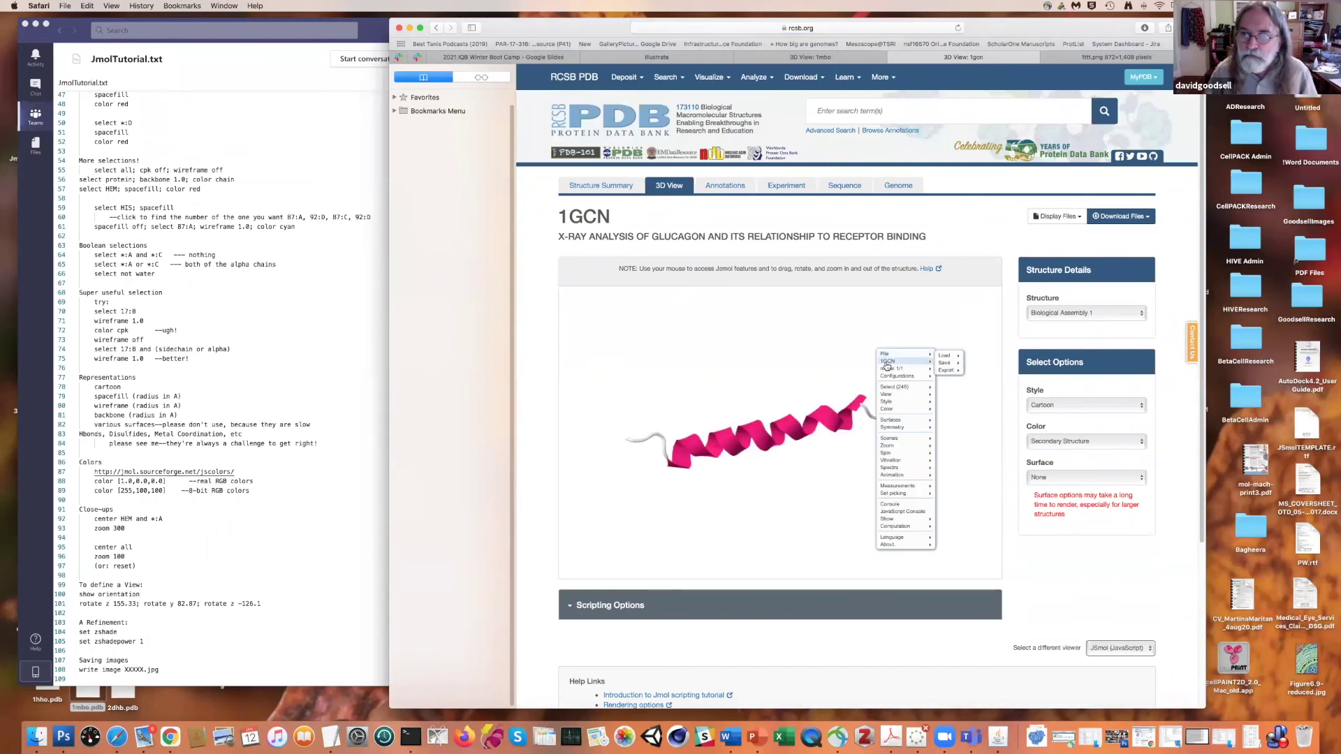
pyautogui.moveTo(887, 369)
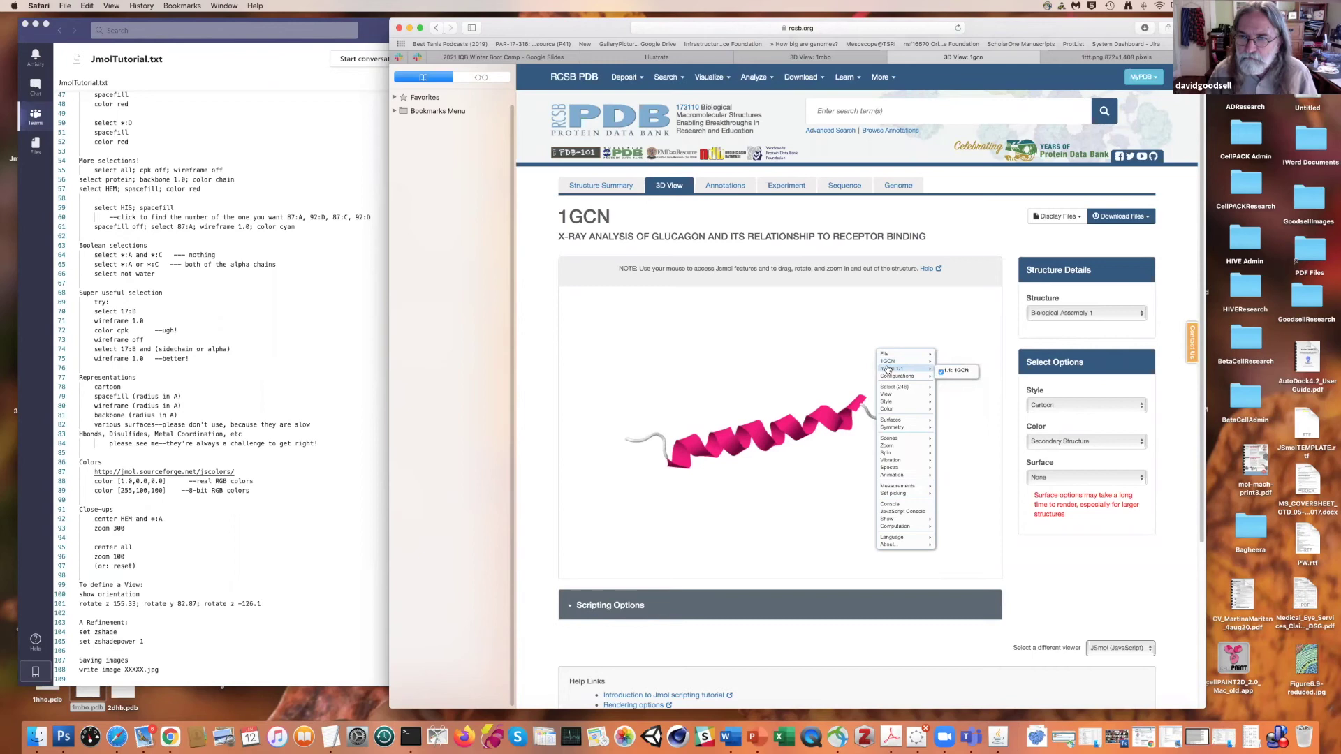
pyautogui.click(889, 504)
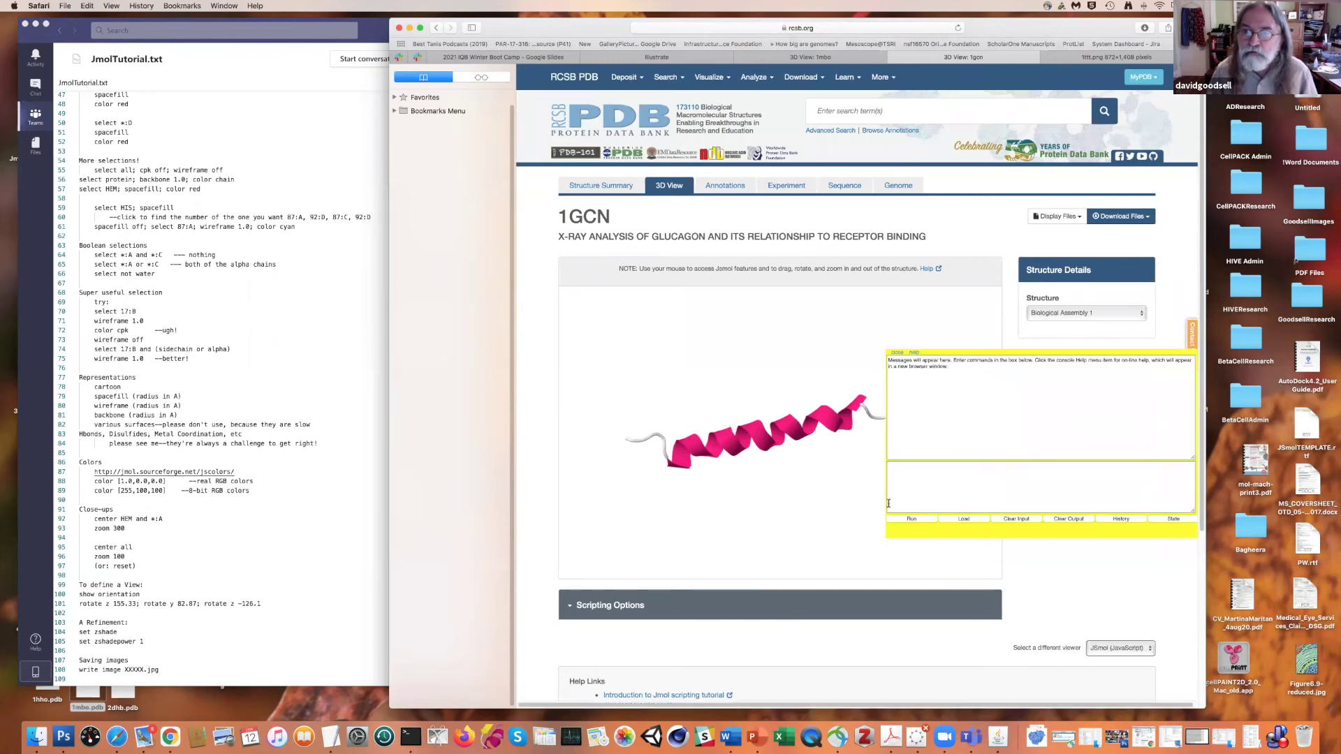
pyautogui.click(935, 473)
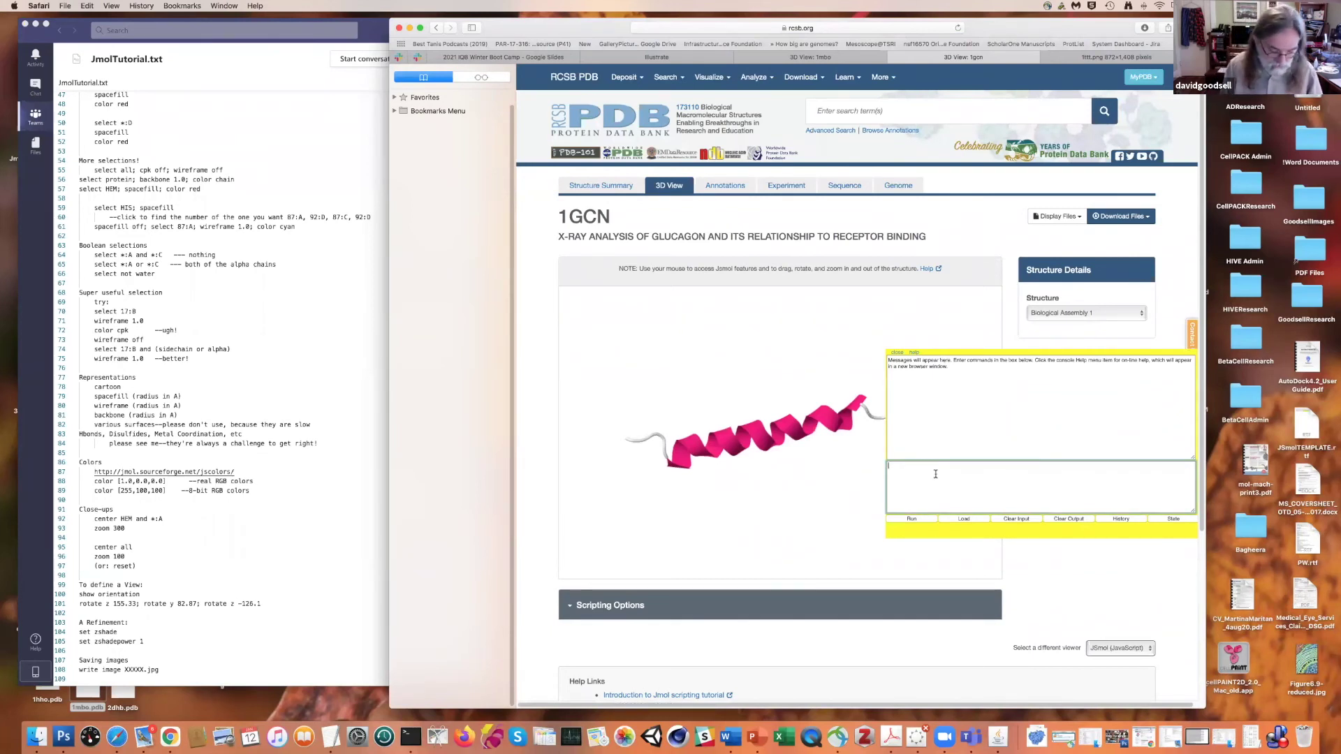
# - Select all atoms of glucagon and turn off the cartoon display
pyautogui.write('select all')
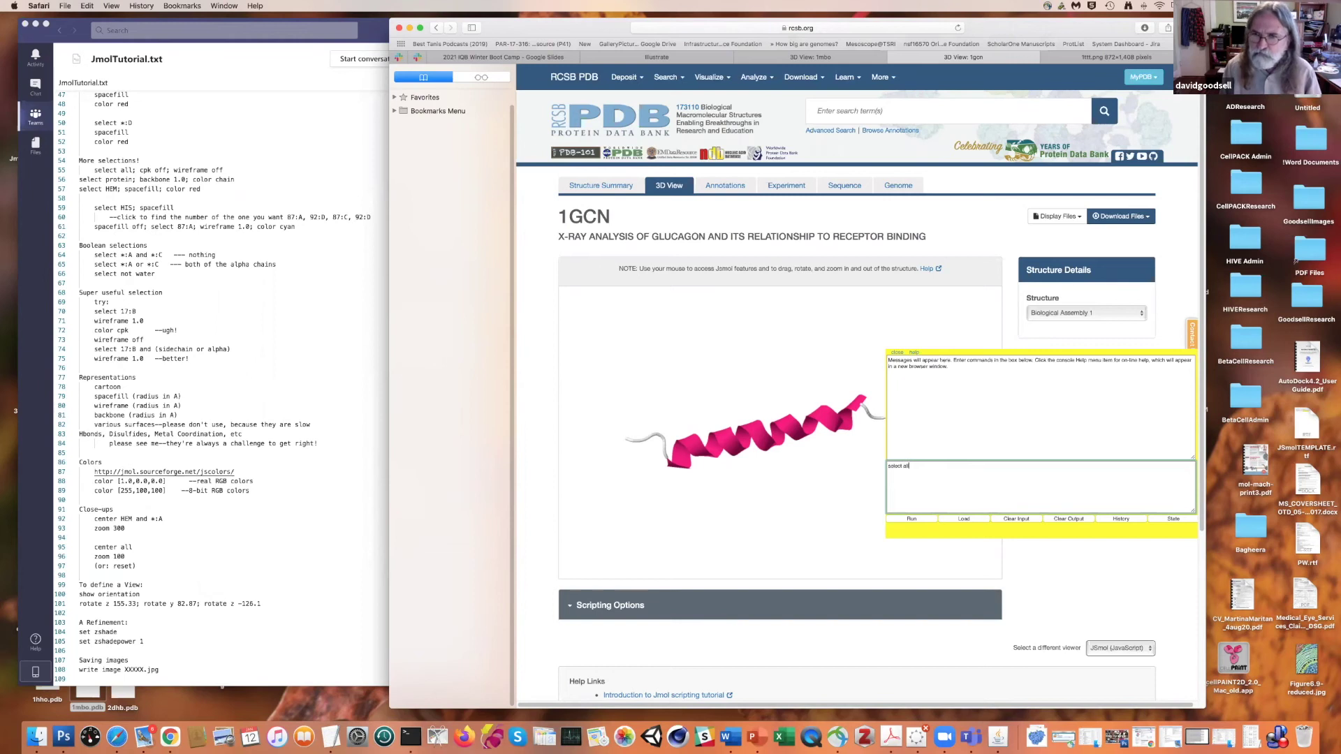
pyautogui.press('Return')
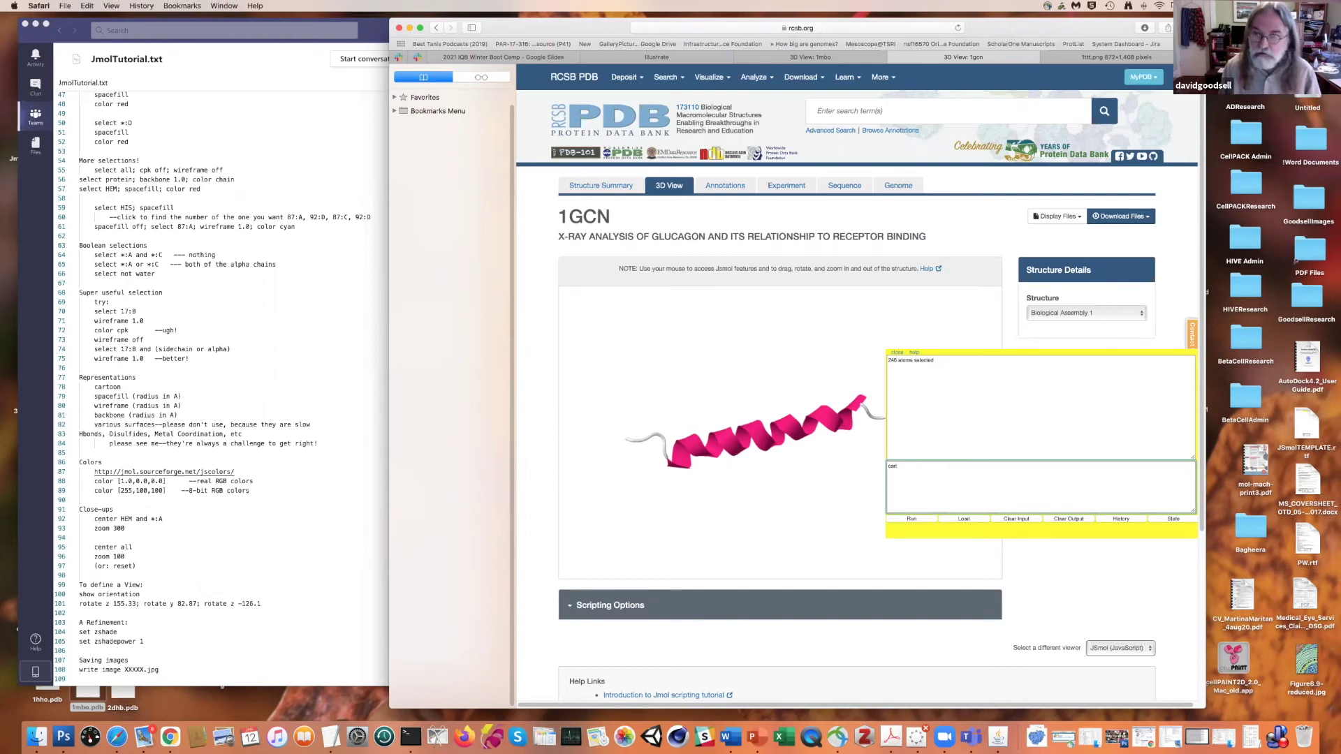
pyautogui.write('off')
pyautogui.press('Return')
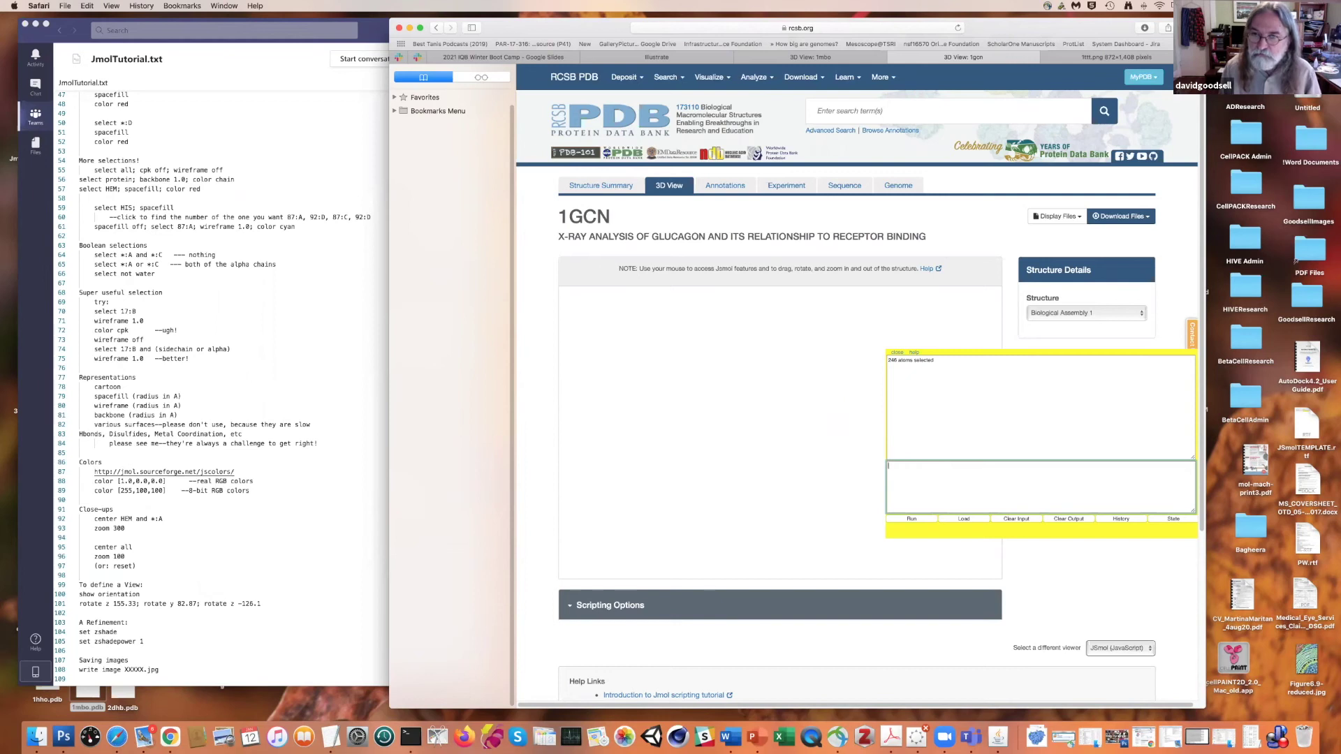
# - Show the glucagon backbone with a 1.0 radius and color it by chain
pyautogui.write('backbone')
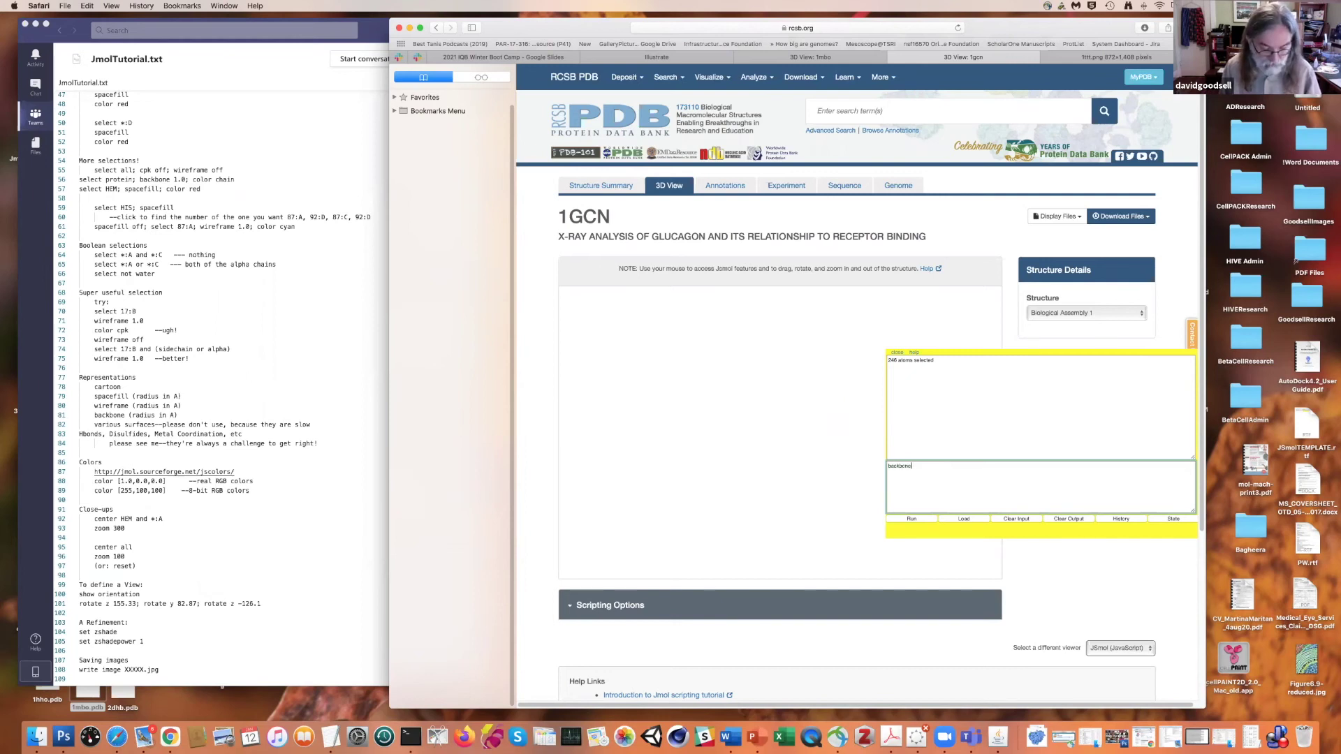
pyautogui.write(' 1.0')
pyautogui.press('Return')
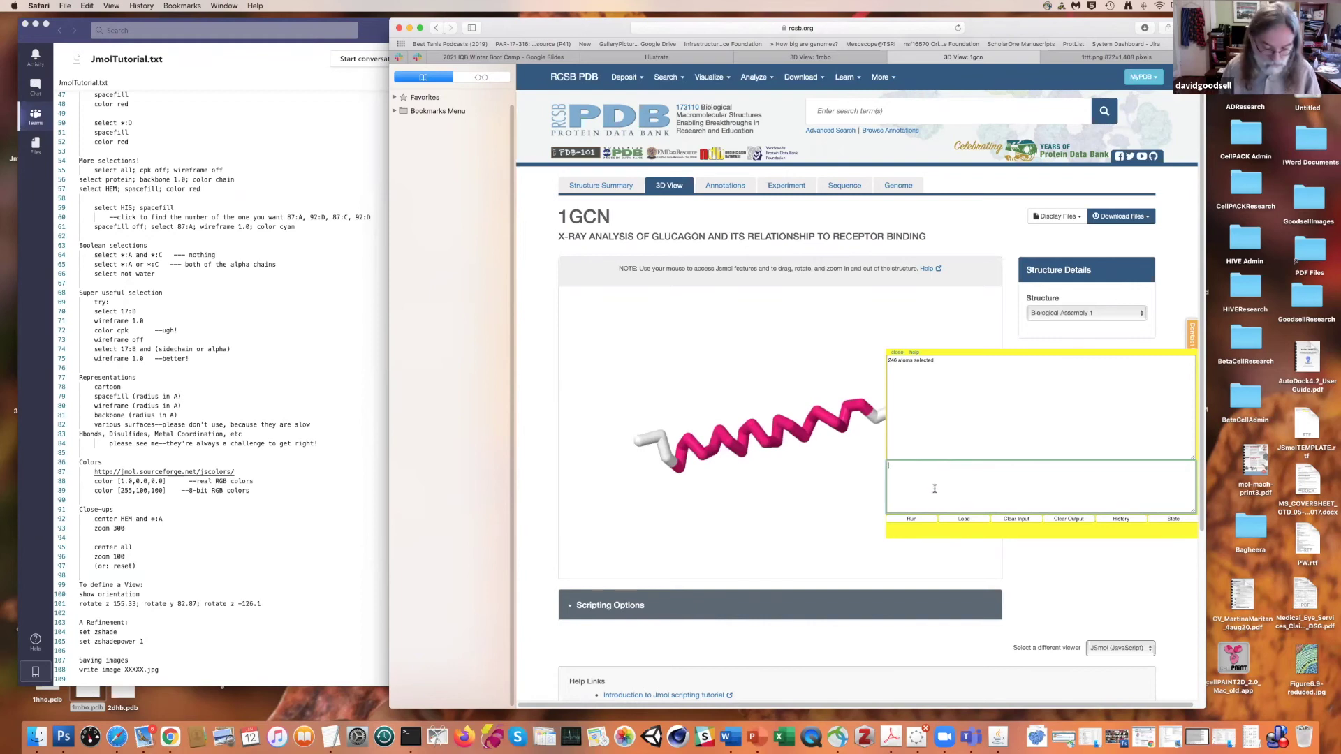
pyautogui.write('color chain')
pyautogui.press('Return')
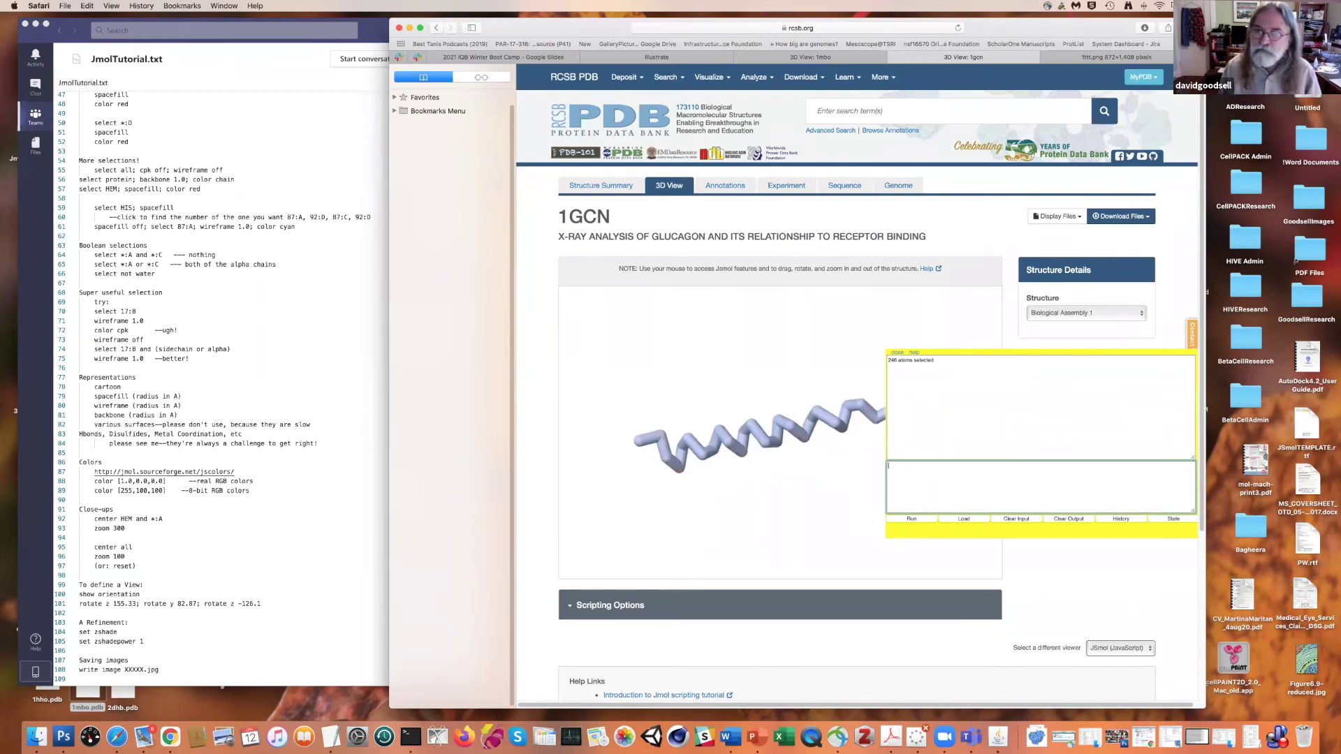
# - Turn the helix upright, pick an atom near its middle, and display residue 12 as wireframe 1.0
pyautogui.moveTo(732, 419); pyautogui.dragTo(798, 410)
pyautogui.click(784, 409)
pyautogui.moveTo(789, 410); pyautogui.dragTo(792, 410)
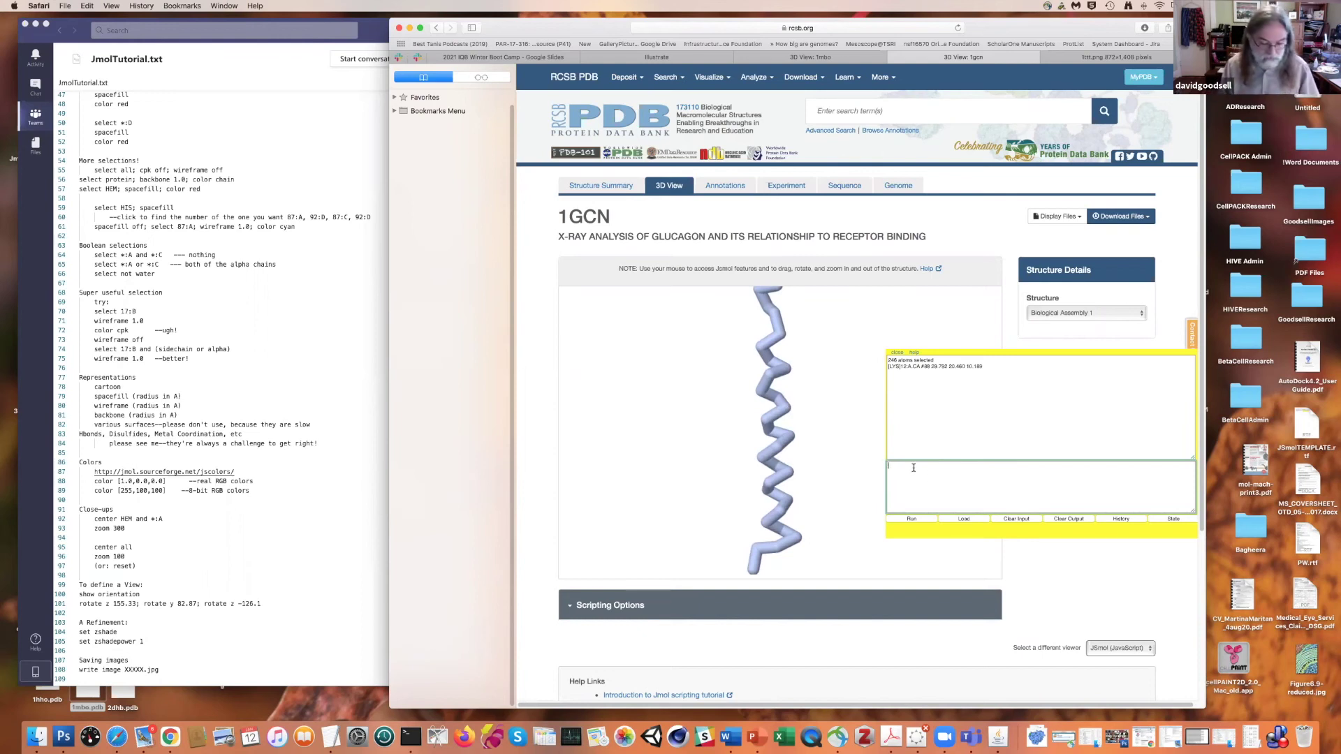
pyautogui.write('lect 12')
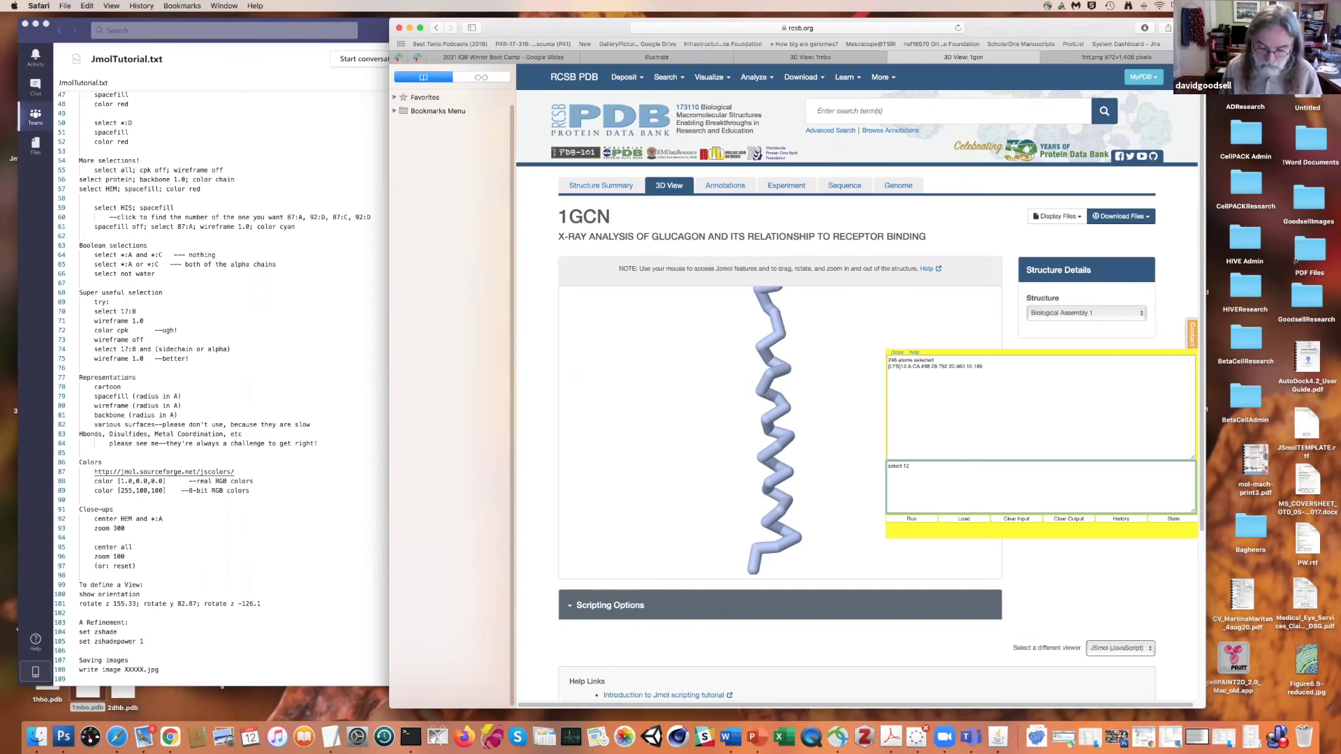
pyautogui.press('Return')
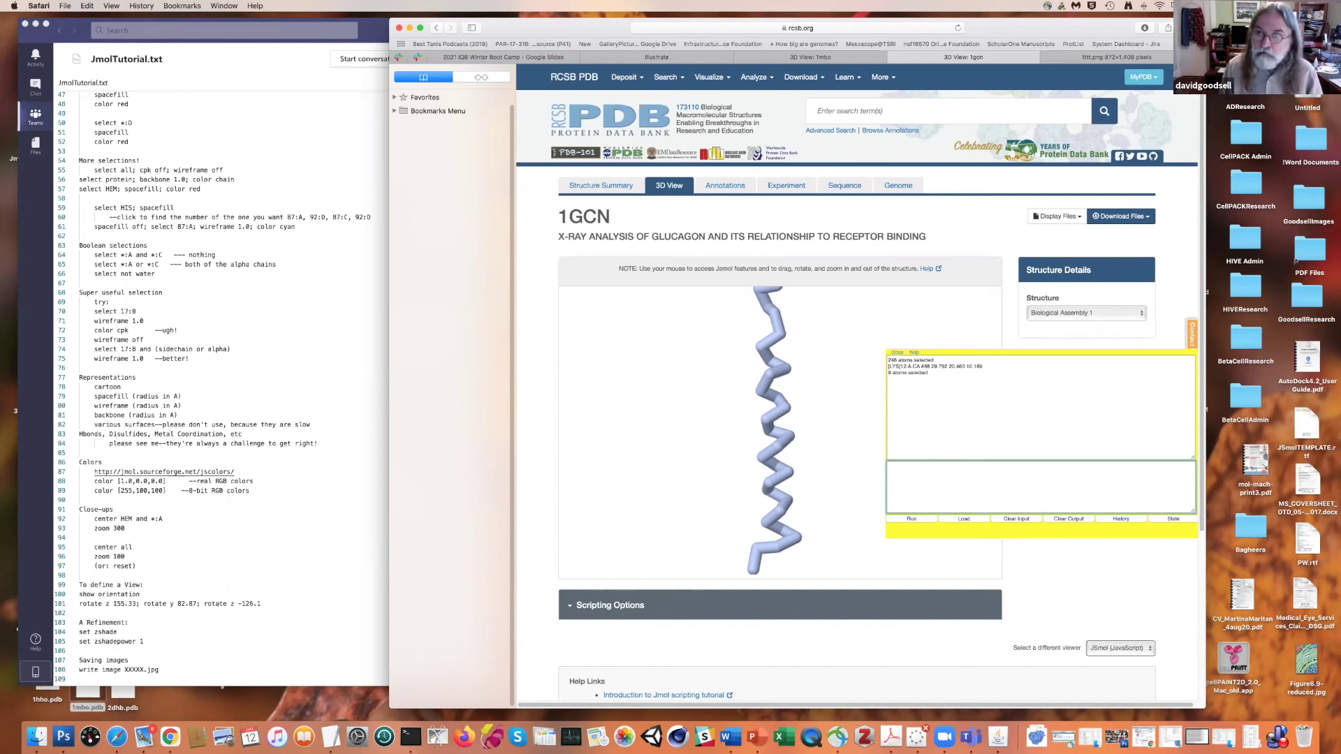
pyautogui.write('me 1.')
pyautogui.press('Return')
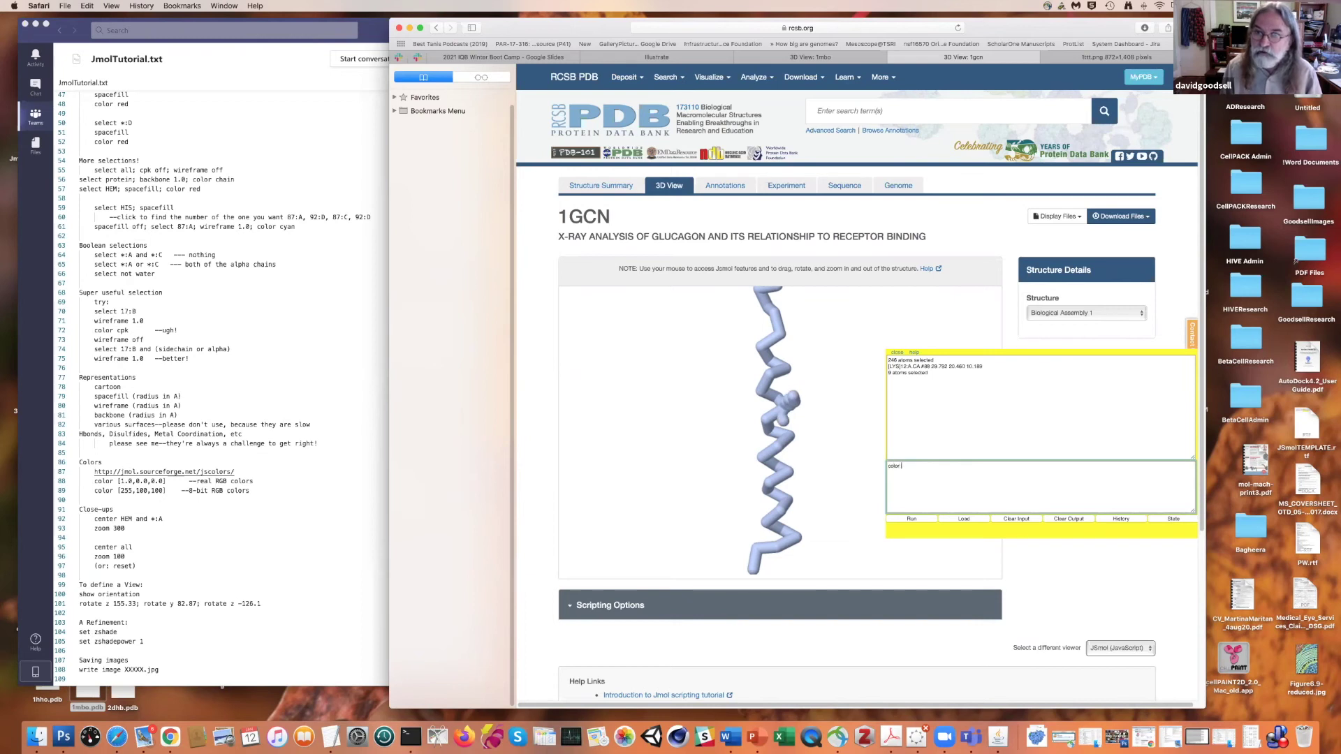
# - Color residue 12 with the cpk scheme and rotate the helix to view its side chain
pyautogui.write('color cpk')
pyautogui.press('Return')
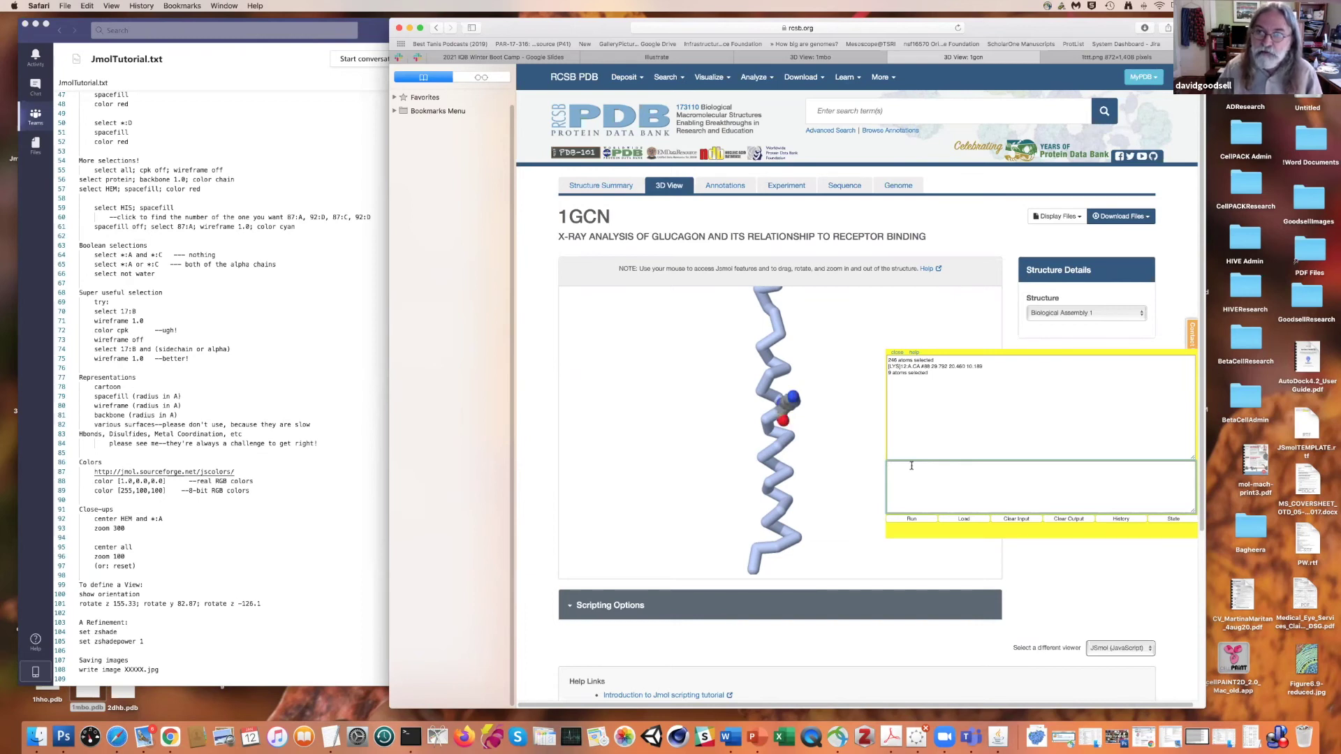
pyautogui.moveTo(786, 424); pyautogui.dragTo(795, 427)
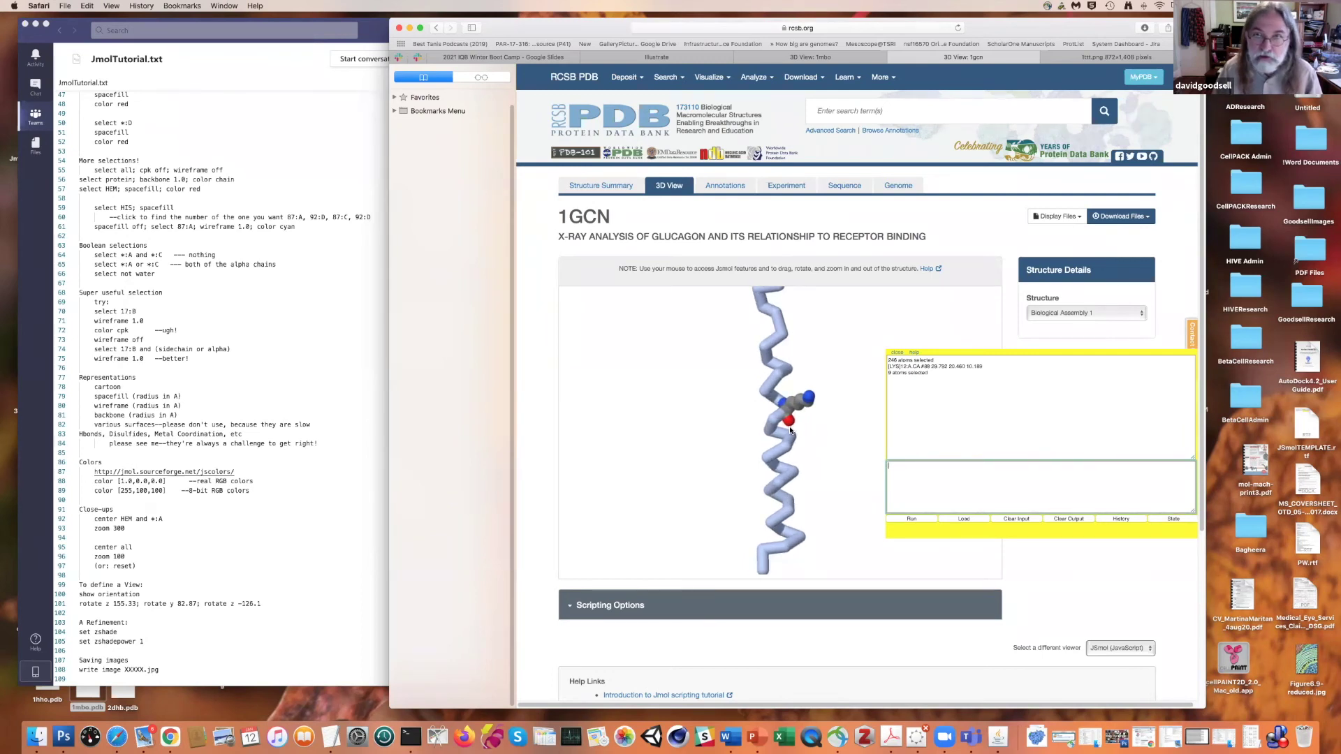
pyautogui.moveTo(790, 432); pyautogui.dragTo(752, 419)
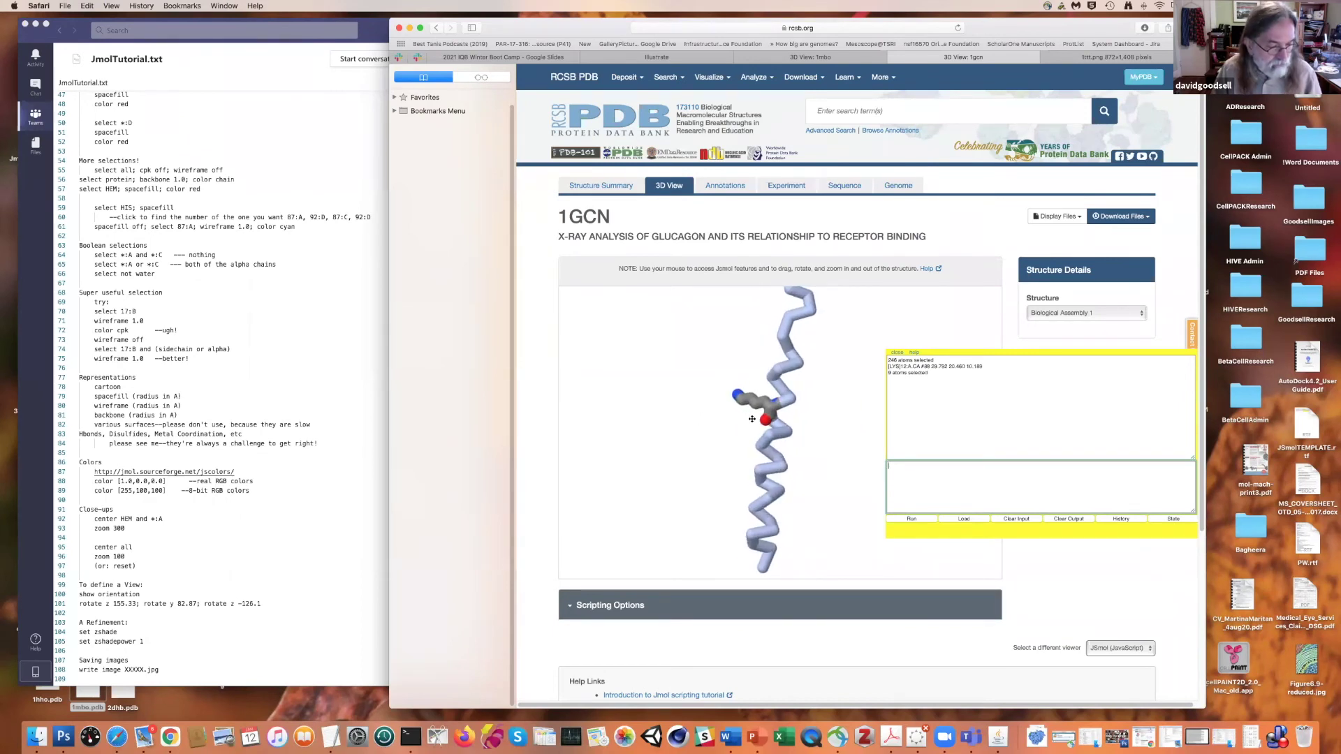
# - Turn off the wireframe display of residue 12 on the glucagon helix
pyautogui.moveTo(752, 419)
pyautogui.mouseDown()
pyautogui.moveTo(765, 424)
pyautogui.moveTo(738, 424)
pyautogui.moveTo(803, 423)
pyautogui.moveTo(734, 426)
pyautogui.moveTo(810, 439)
pyautogui.moveTo(695, 423)
pyautogui.moveTo(768, 417)
pyautogui.mouseUp()
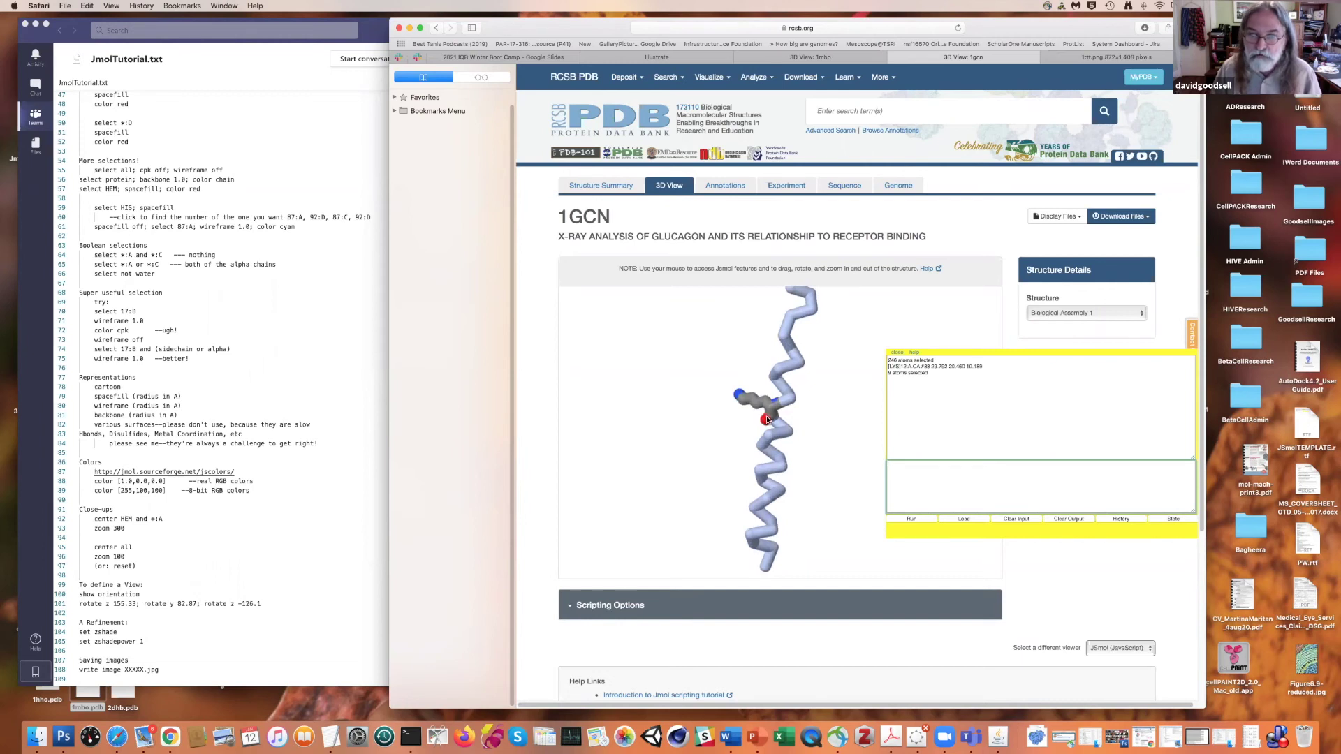
pyautogui.moveTo(768, 419)
pyautogui.mouseDown()
pyautogui.moveTo(811, 419)
pyautogui.moveTo(777, 405)
pyautogui.mouseUp()
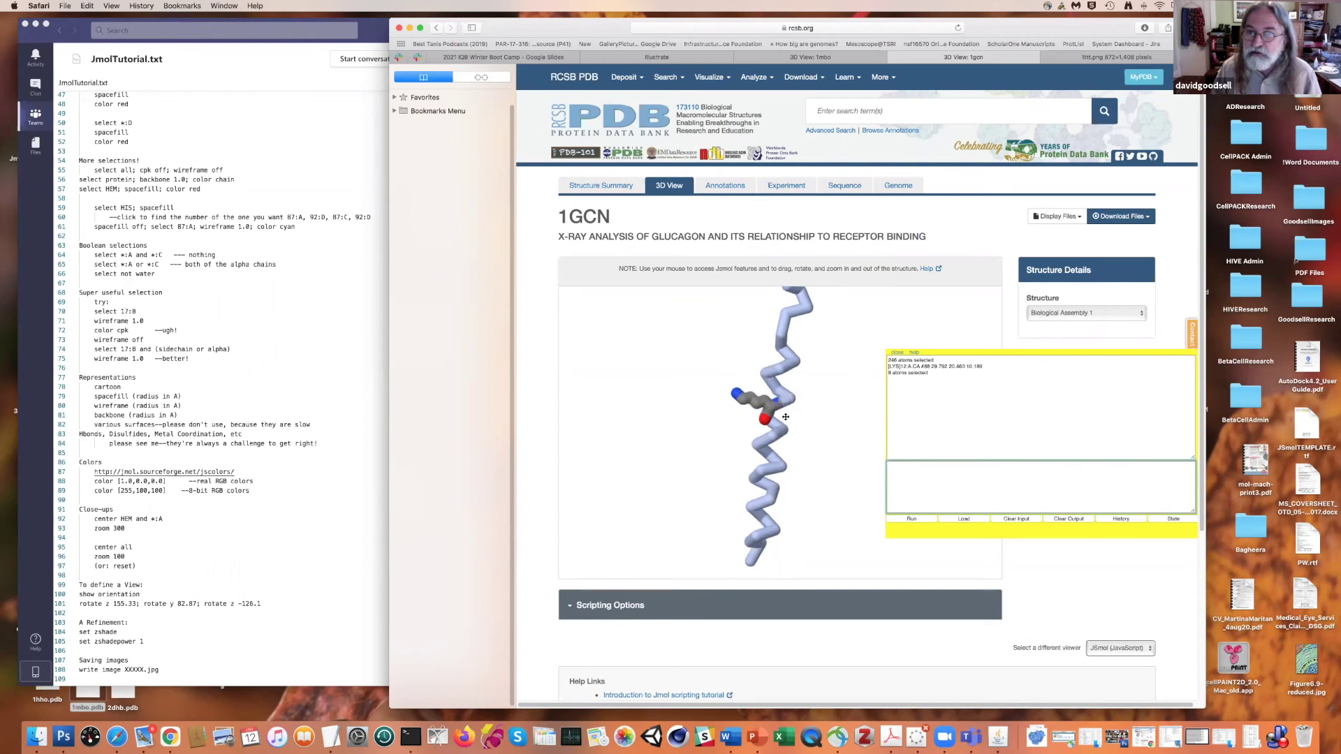
pyautogui.moveTo(771, 414); pyautogui.dragTo(796, 407)
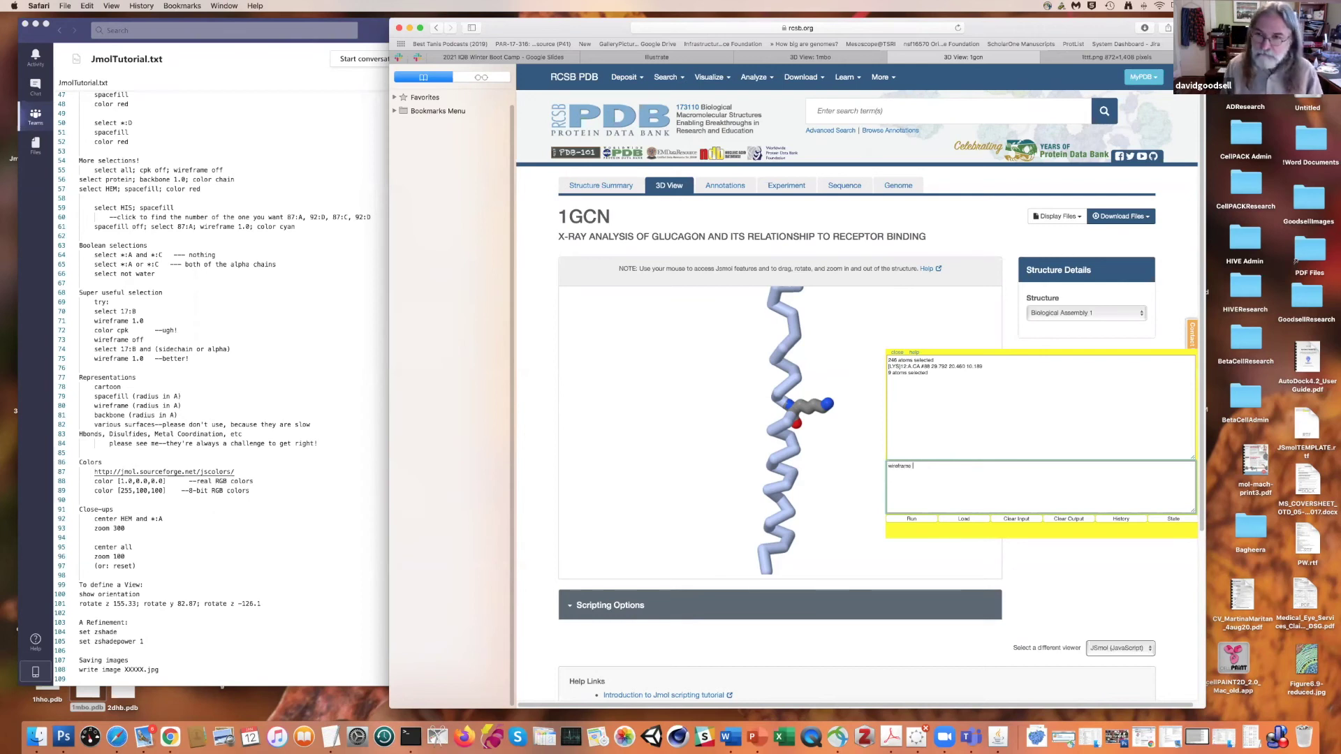
pyautogui.press('Return')
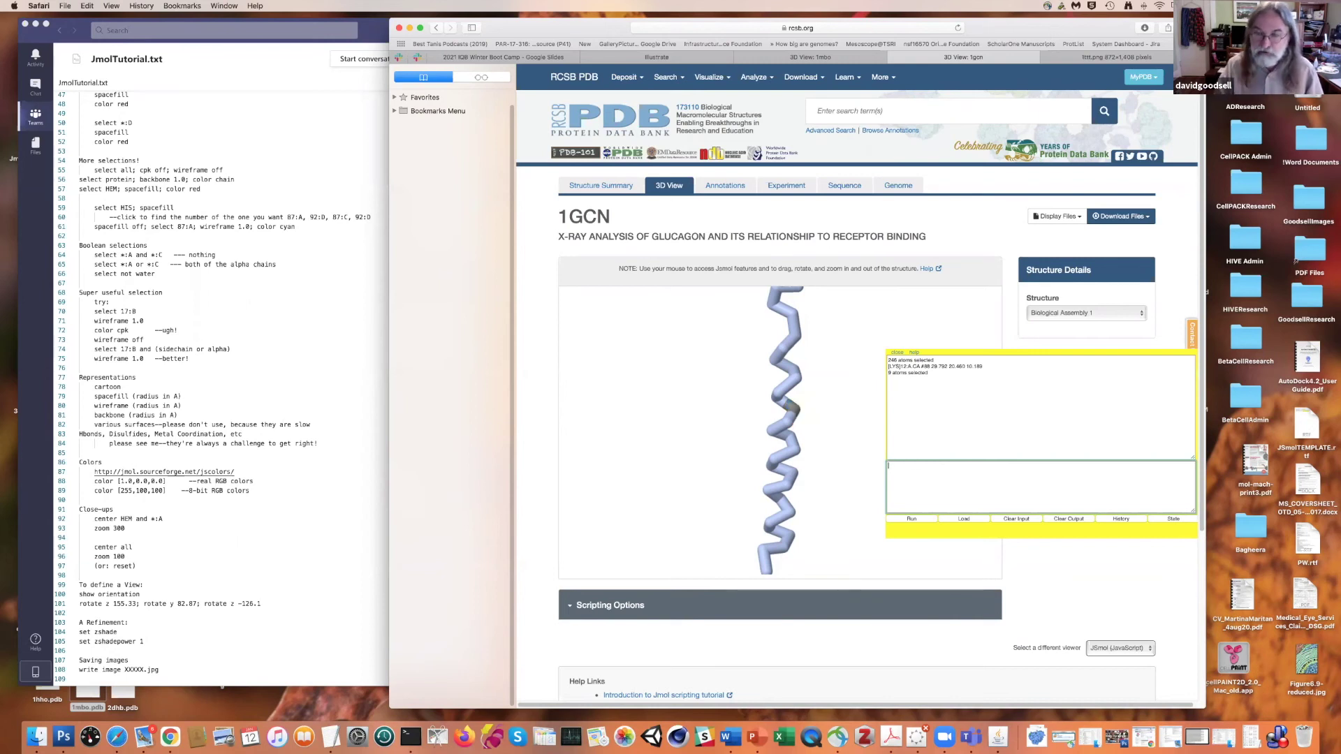
# - Select only the side chain and alpha carbon of residue 12 with "select 12 and (sidechain or alpha)"
pyautogui.write('select 12 and ')
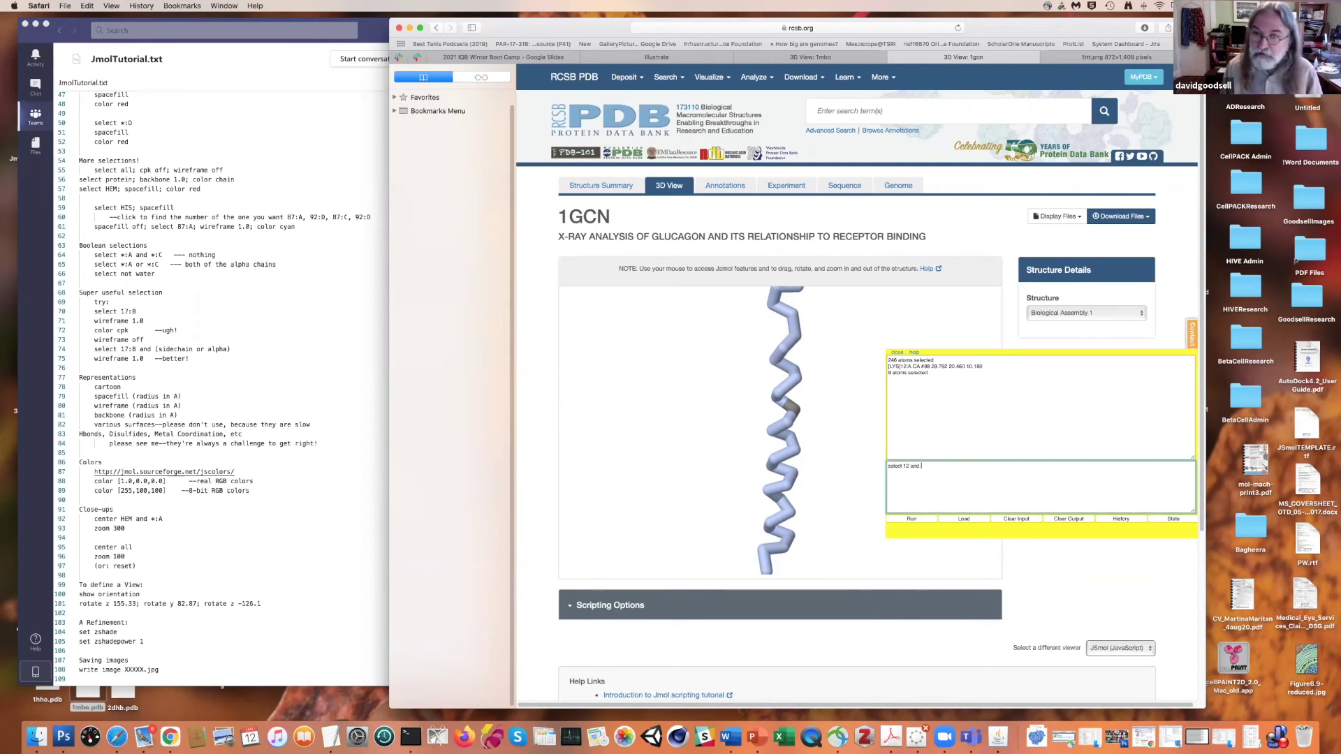
pyautogui.write('(sidechain or alpha')
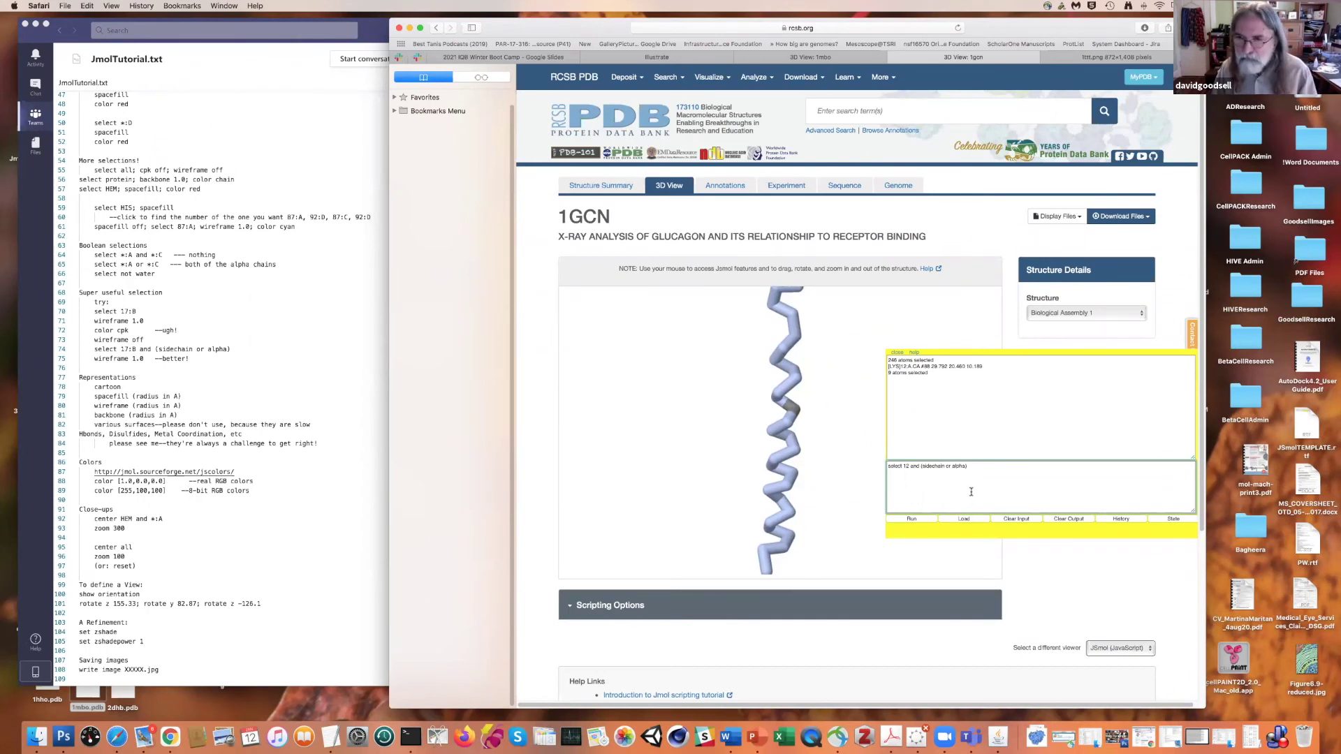
pyautogui.press('super+plus')
pyautogui.press('super+plus')
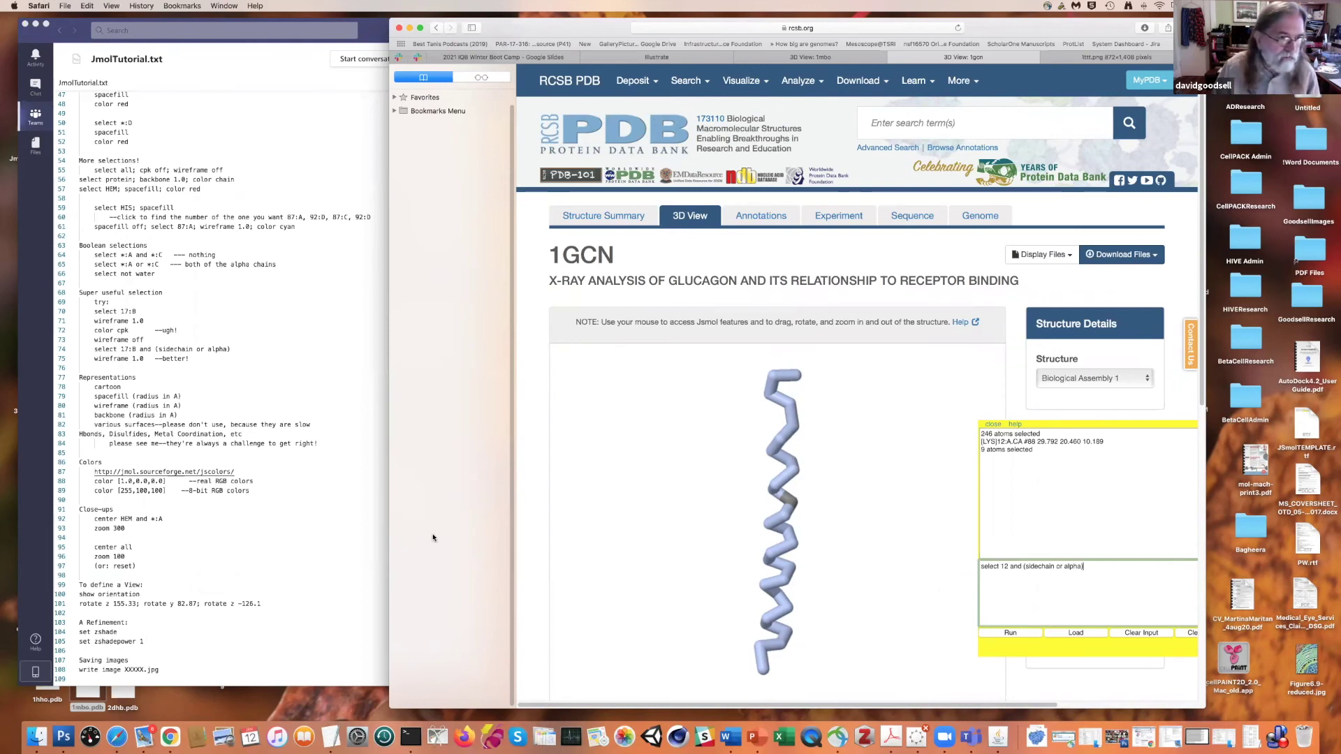
pyautogui.scroll(-3, 296, 530)
pyautogui.scroll(-7, 295, 530)
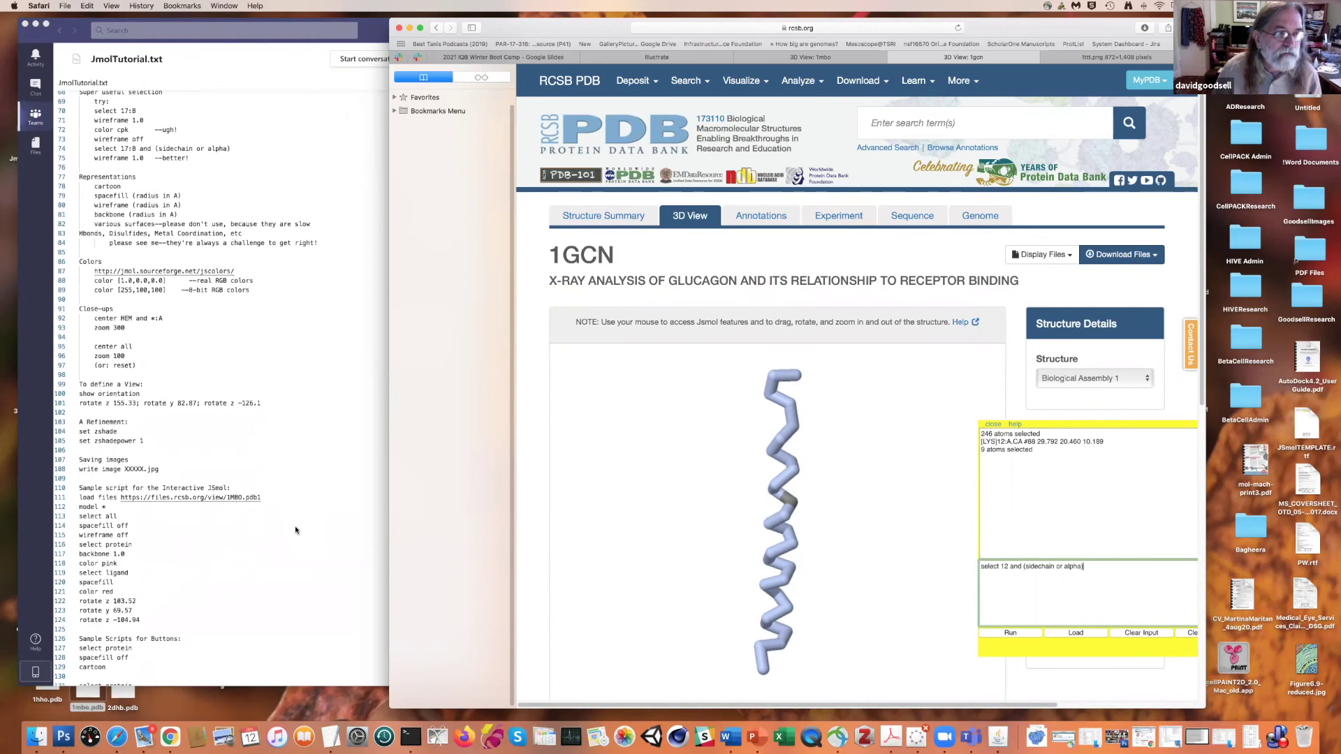
pyautogui.scroll(-1, 296, 530)
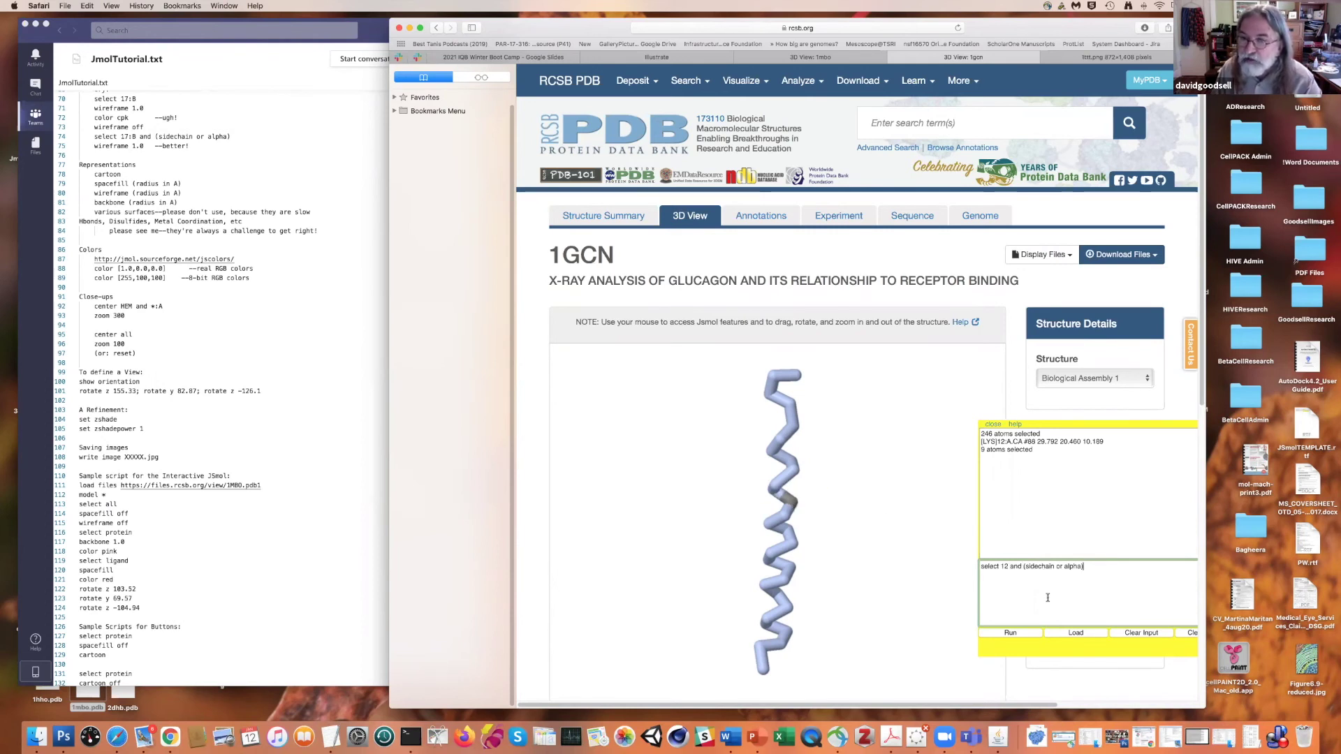
pyautogui.press('Return')
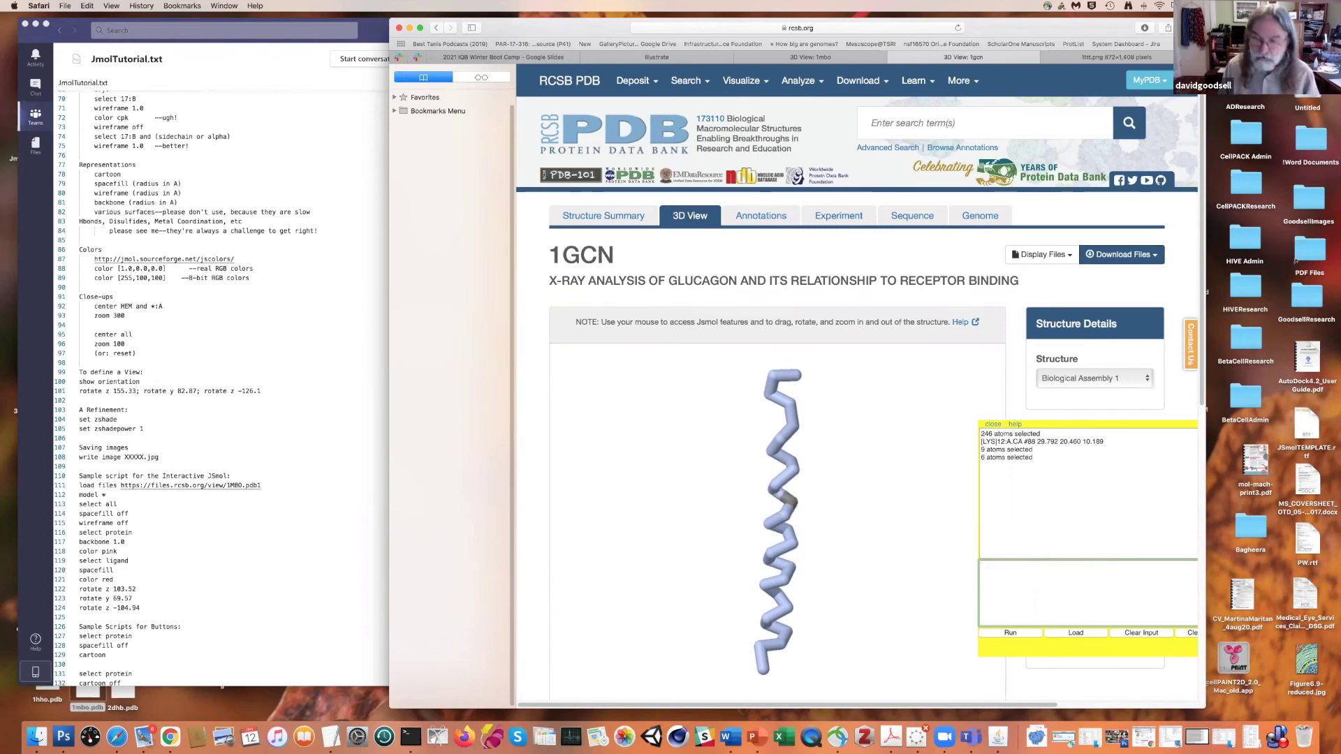
# - Display the selected side chain and alpha carbon of residue 12 as wireframe 1.0
pyautogui.write('wireframe 1.0')
pyautogui.press('Return')
pyautogui.moveTo(847, 527)
pyautogui.mouseDown()
pyautogui.moveTo(868, 512)
pyautogui.moveTo(784, 532)
pyautogui.moveTo(853, 515)
pyautogui.mouseUp()
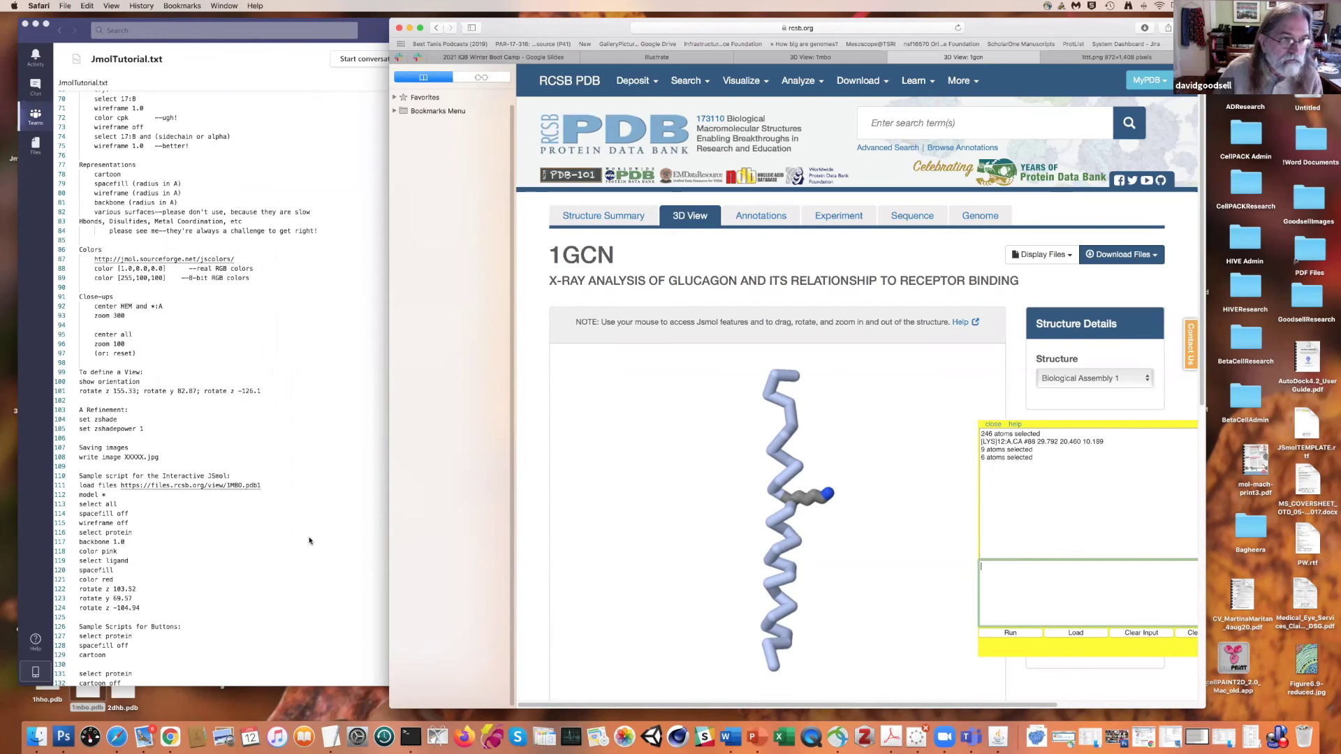
pyautogui.moveTo(753, 445)
pyautogui.mouseDown()
pyautogui.moveTo(737, 615)
pyautogui.moveTo(754, 448)
pyautogui.mouseUp()
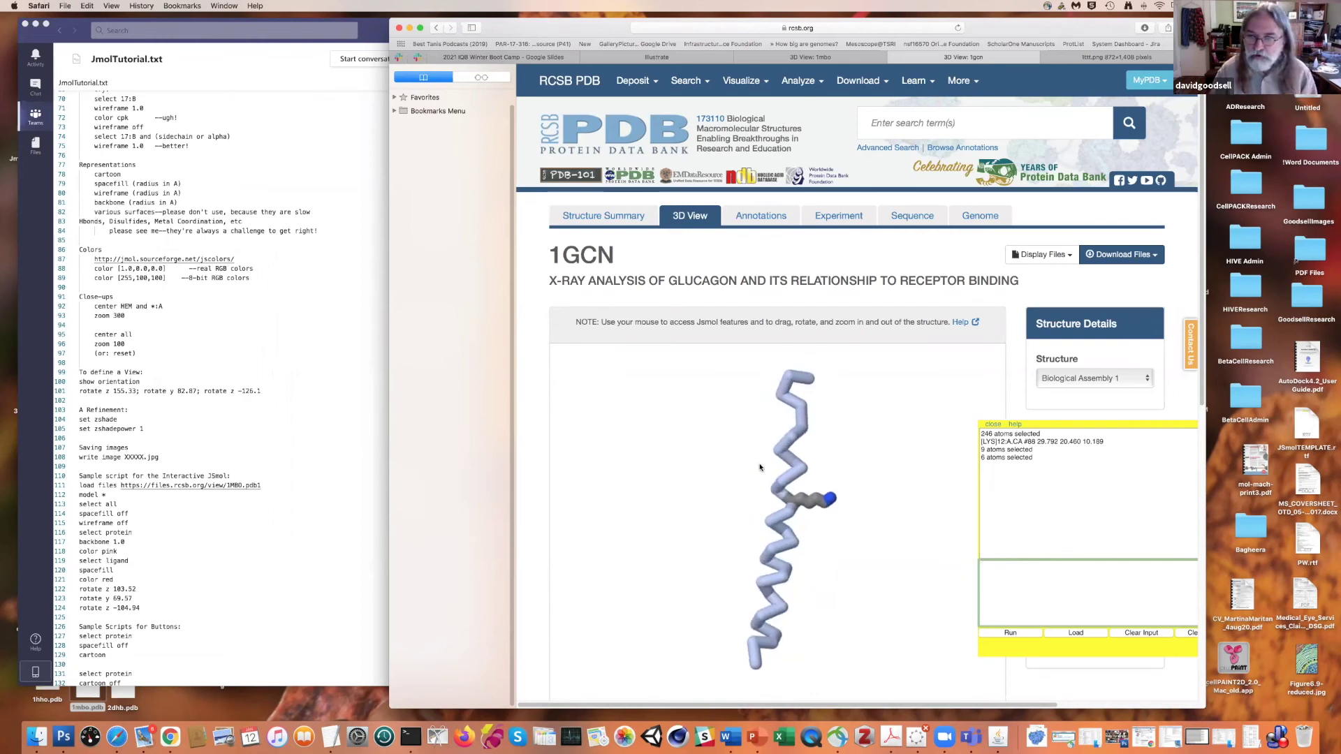
# - Set the background of the molecule view to black
pyautogui.click(1015, 576)
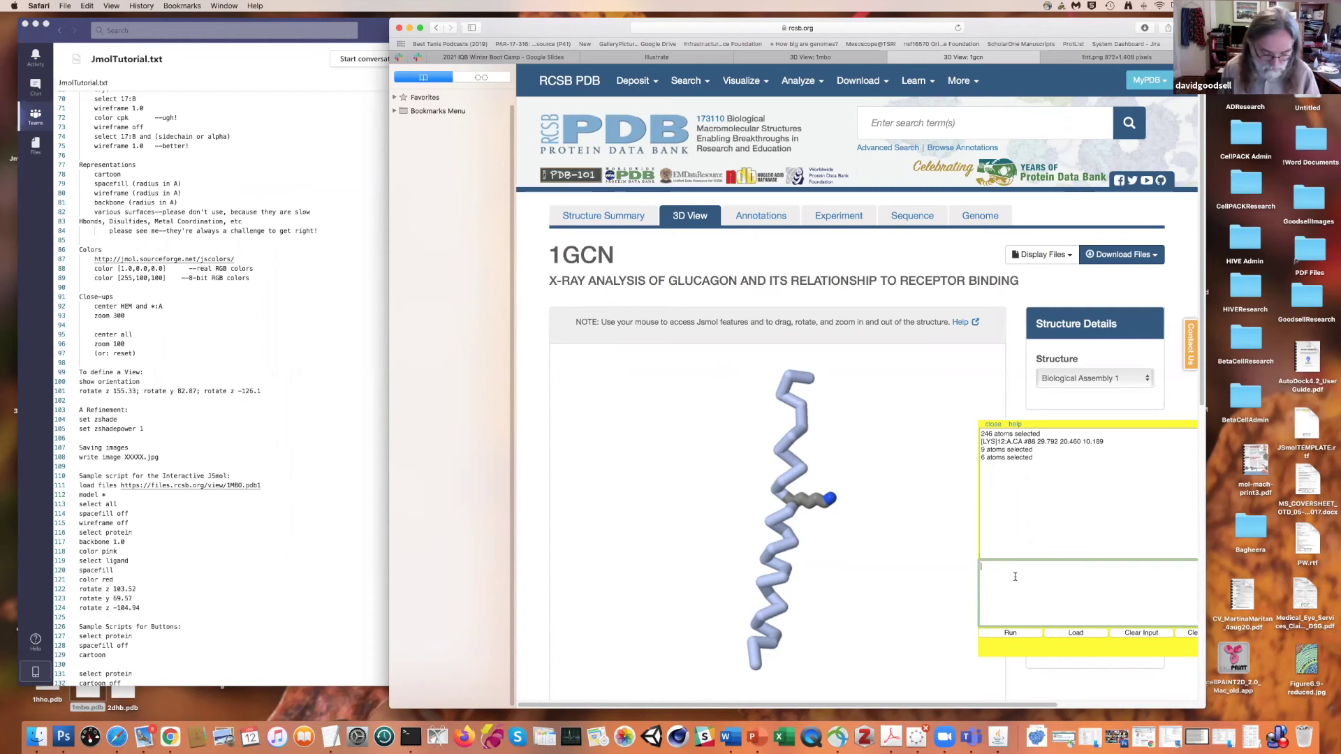
pyautogui.write('blac')
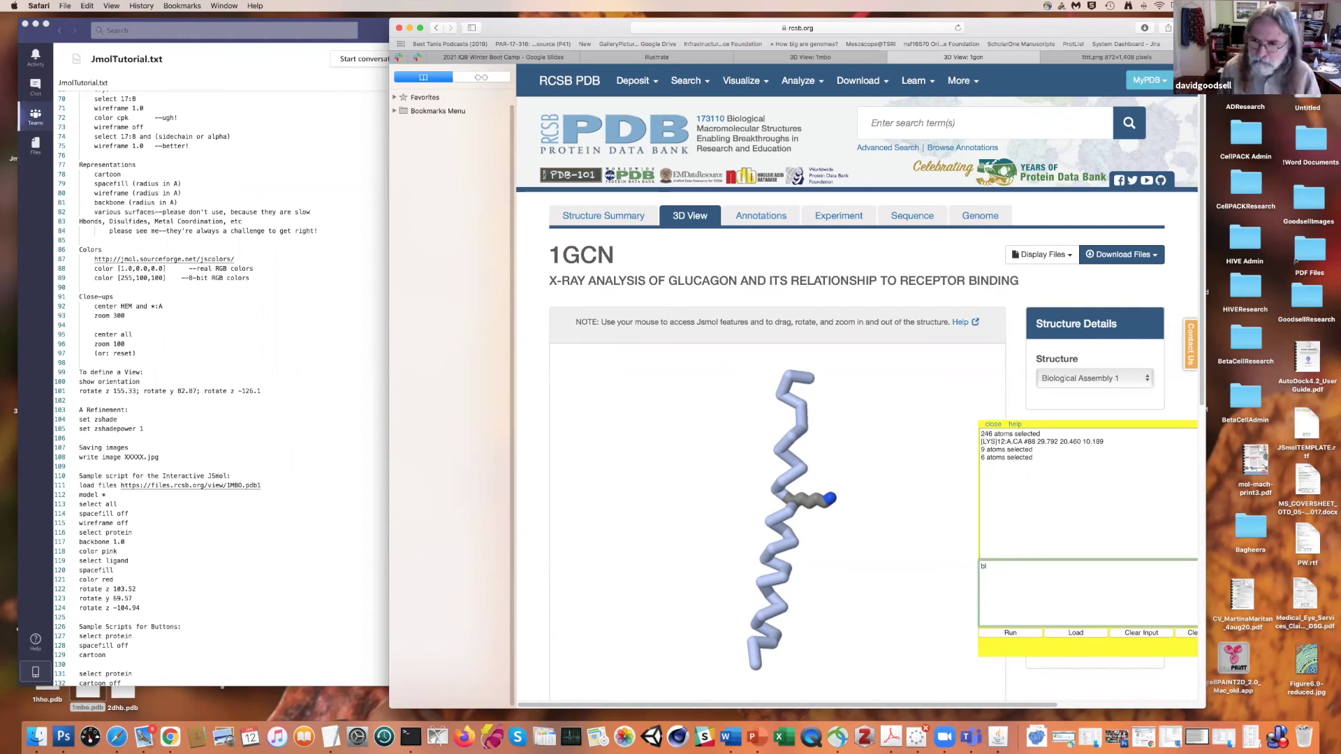
pyautogui.write('kgro')
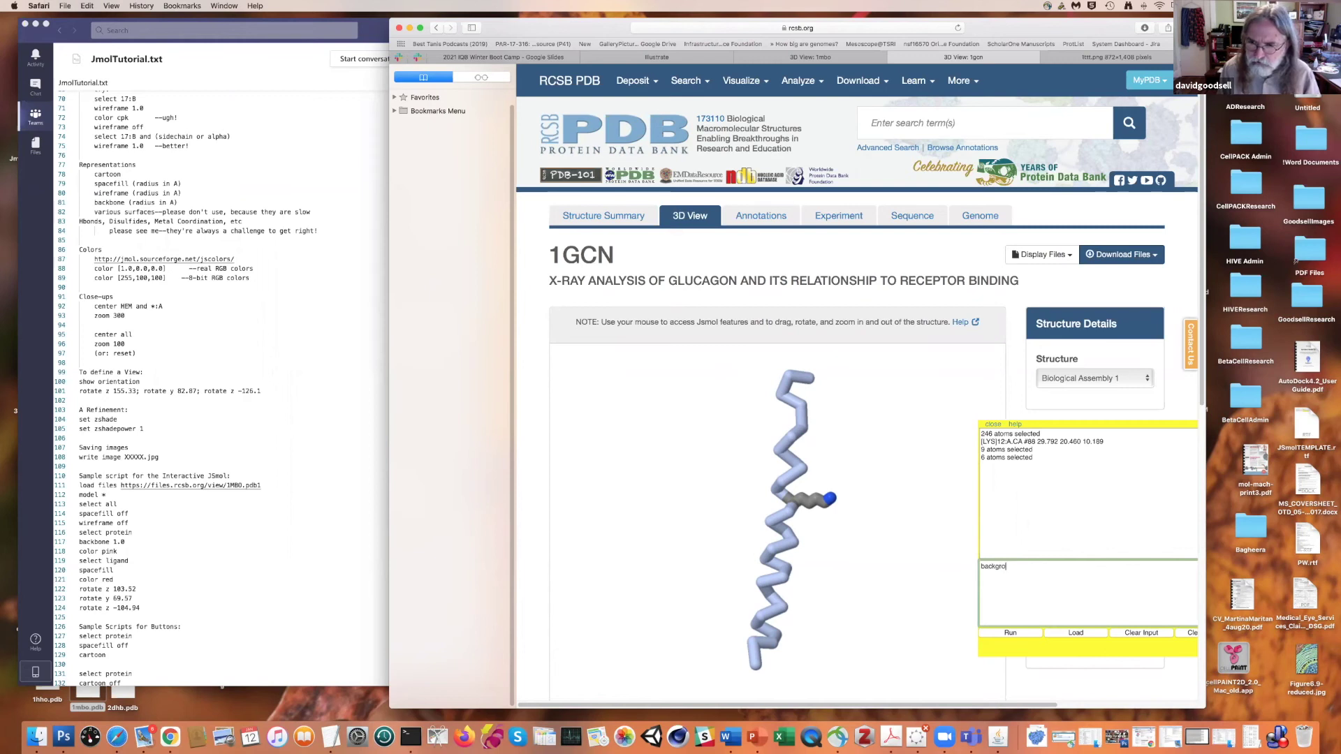
pyautogui.write('und black')
pyautogui.press('Return')
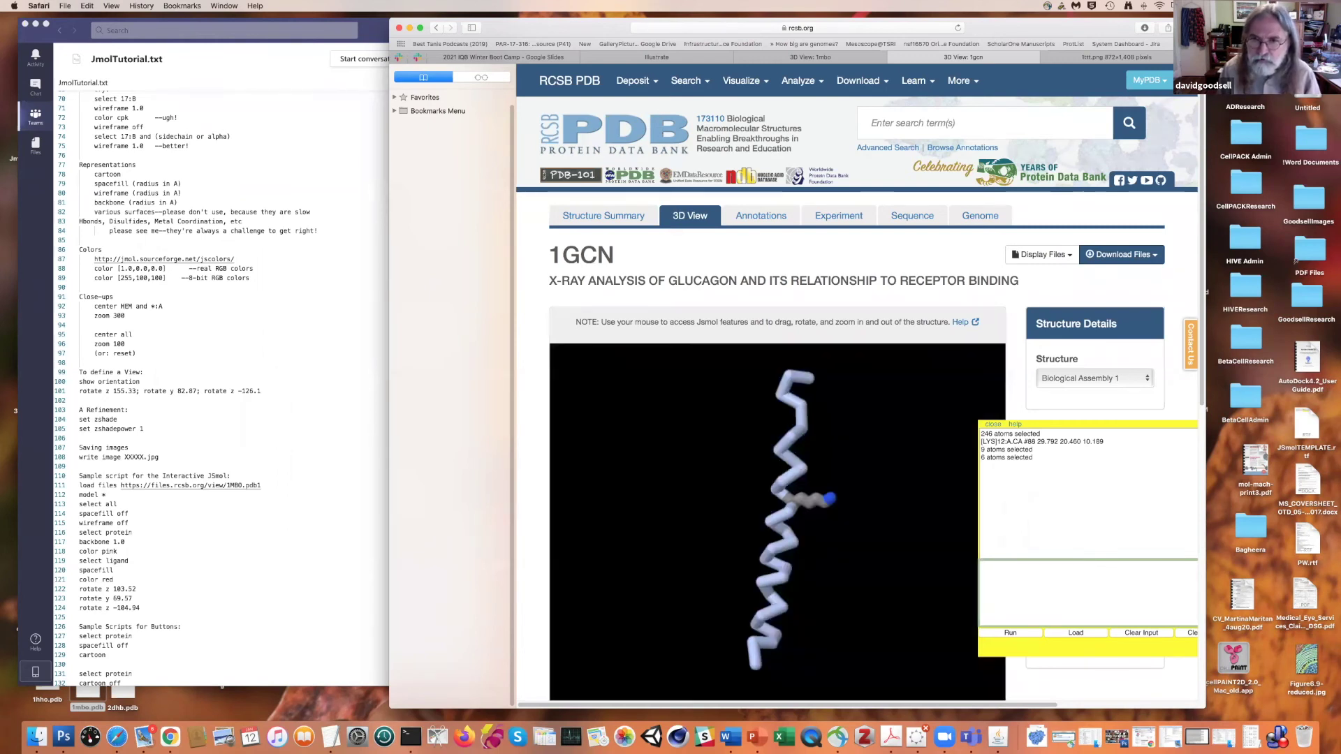
pyautogui.moveTo(804, 445); pyautogui.dragTo(760, 505)
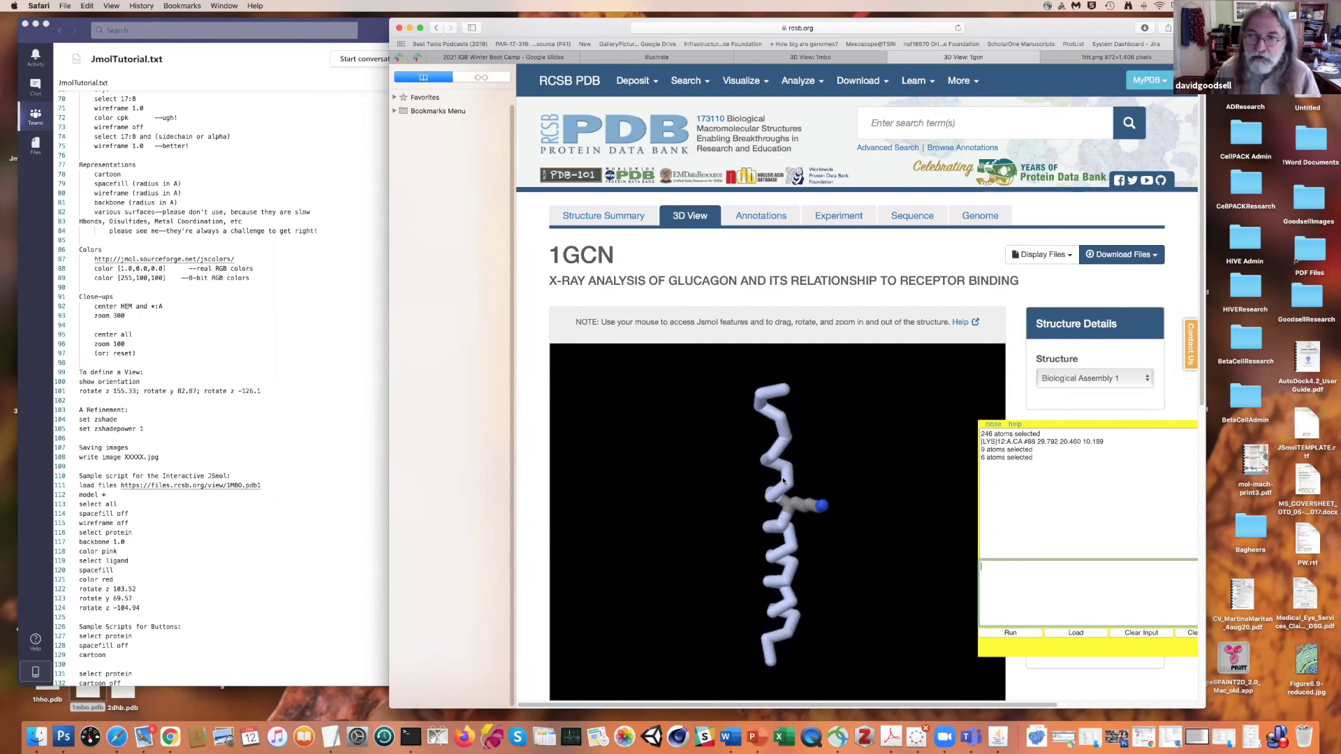
# - Turn on depth shading with "set zshade" and tilt the helix to check the fading effect
pyautogui.click(1008, 573)
pyautogui.write('set')
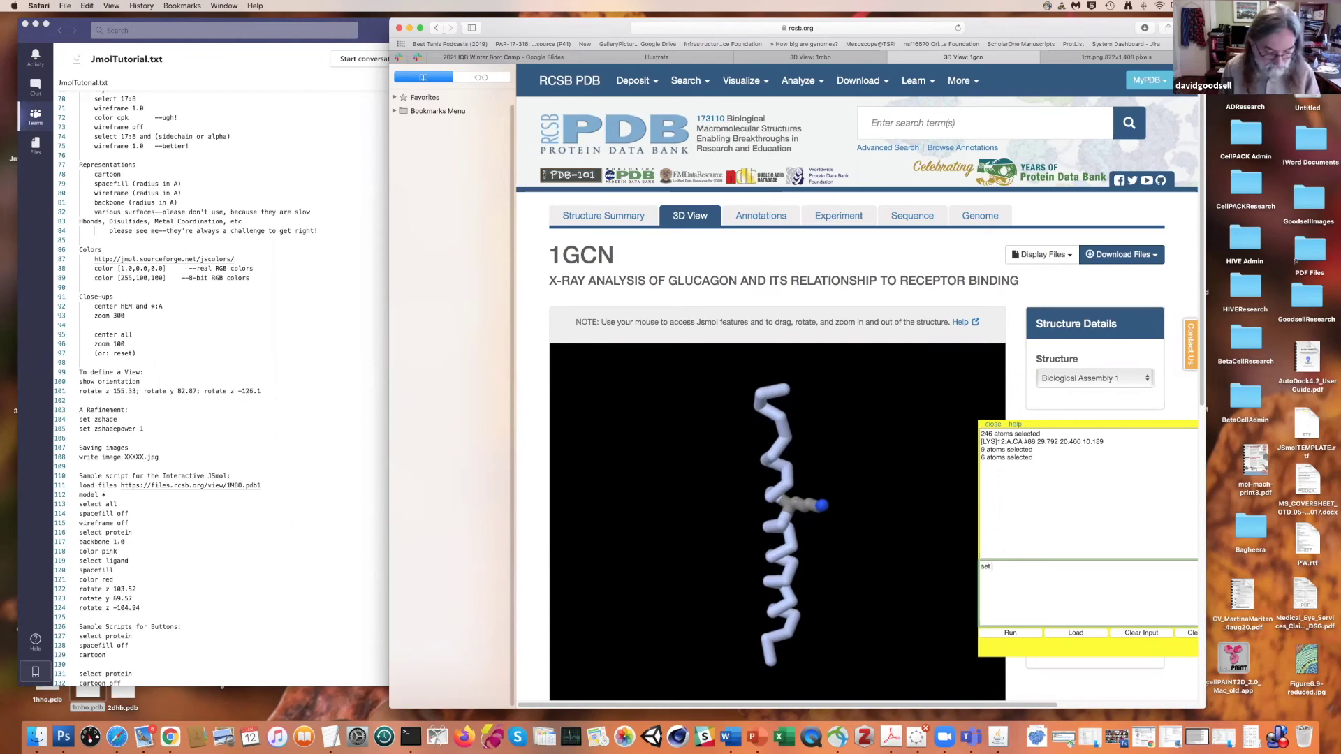
pyautogui.write(' zshade')
pyautogui.press('Return')
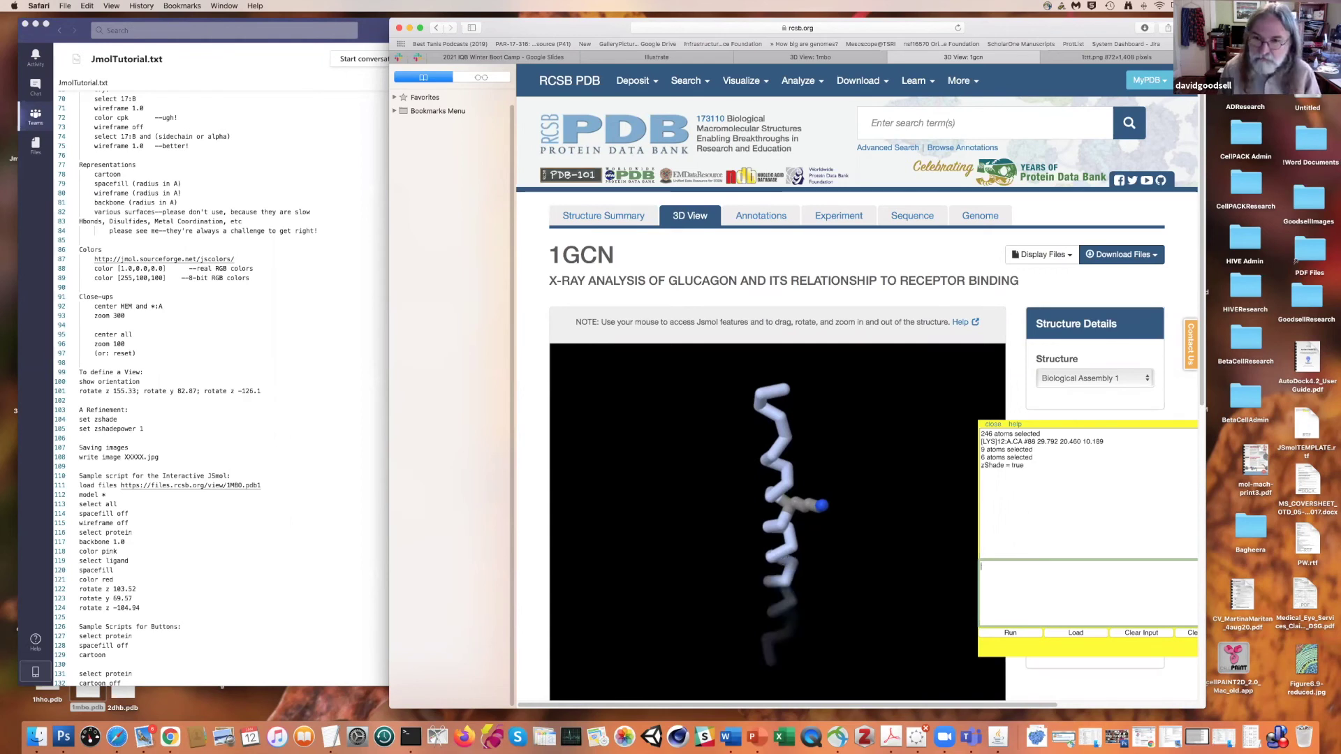
pyautogui.moveTo(839, 493); pyautogui.dragTo(810, 454)
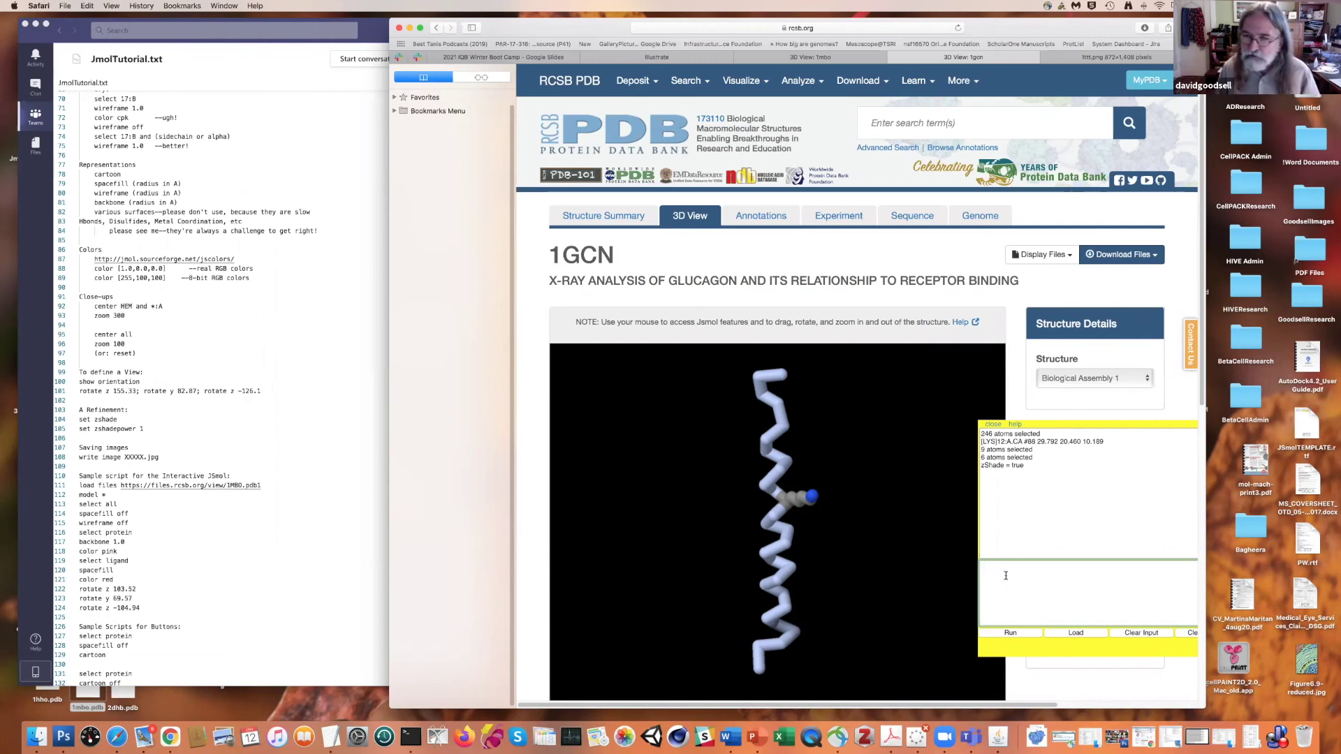
# - Write the current glucagon view to an image file named glucagon.jpg and accept the file name
pyautogui.write('ite ')
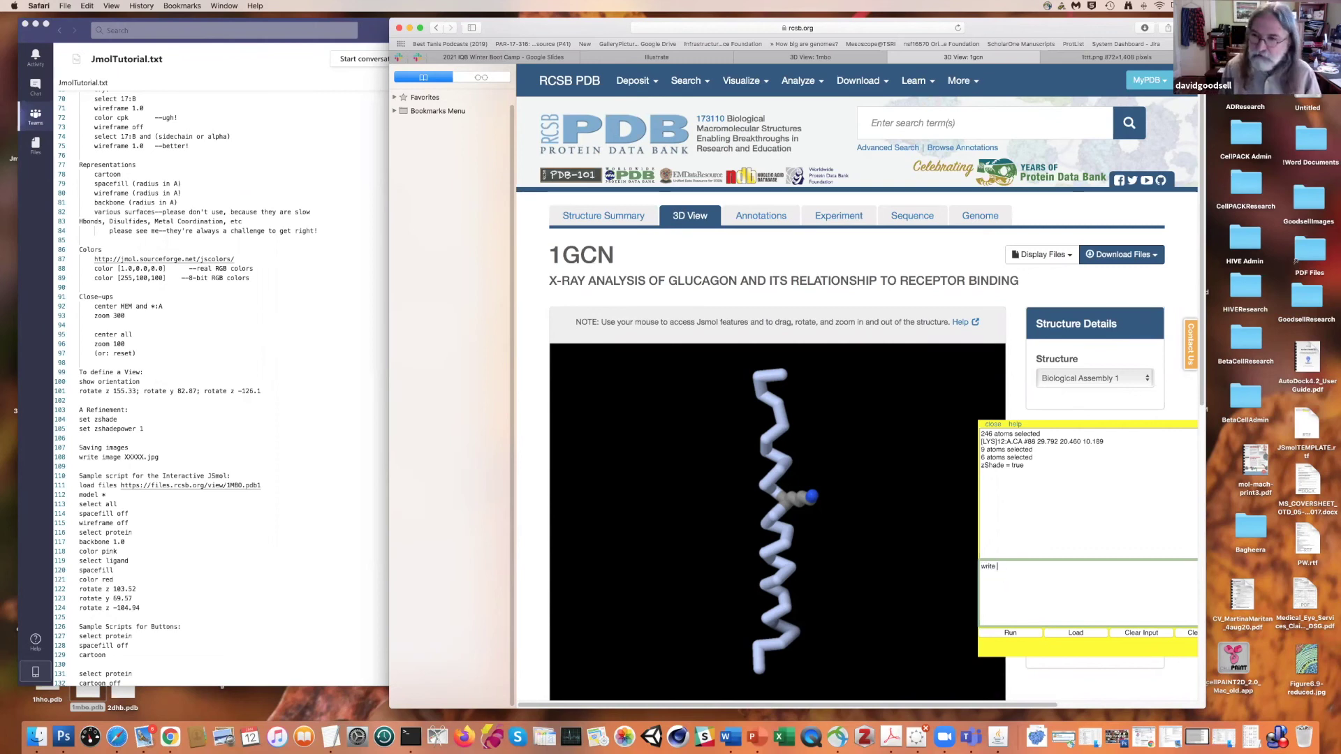
pyautogui.write('image jm')
pyautogui.press('BackSpace')
pyautogui.press('BackSpace')
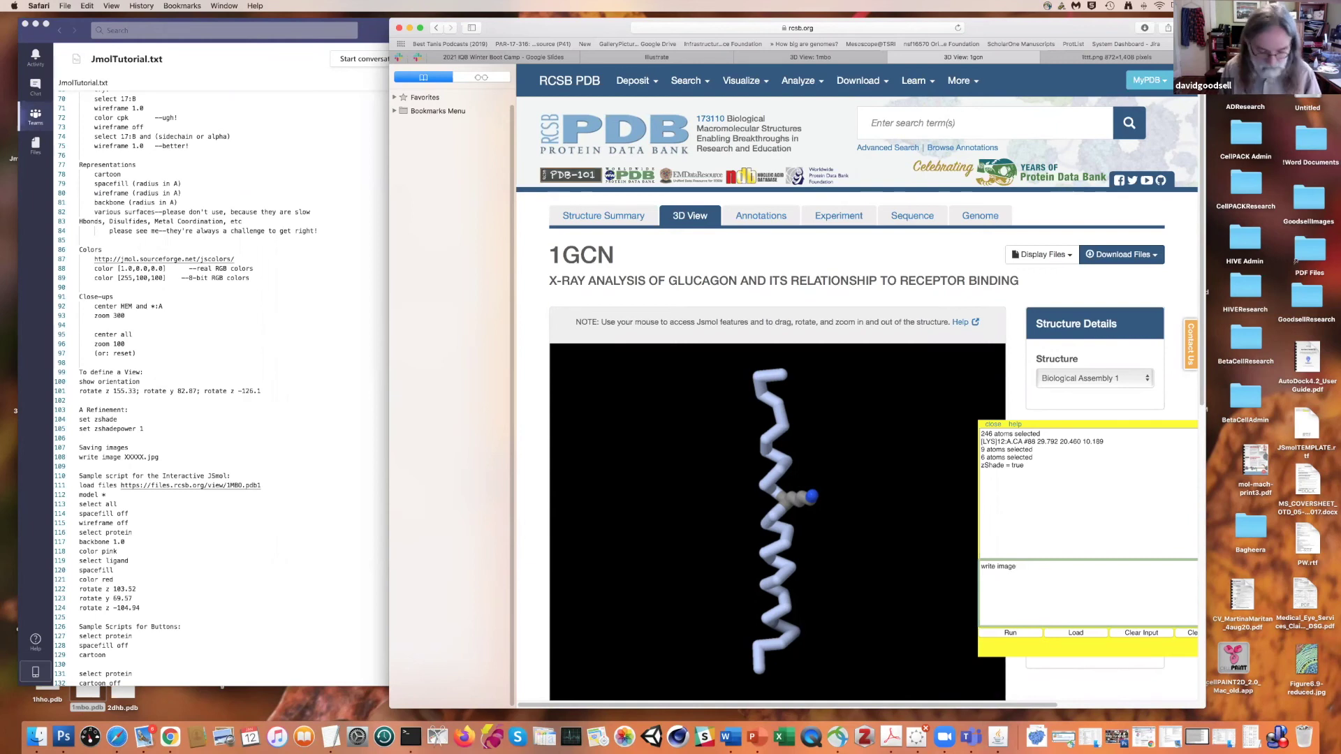
pyautogui.write('glucagon.jpg')
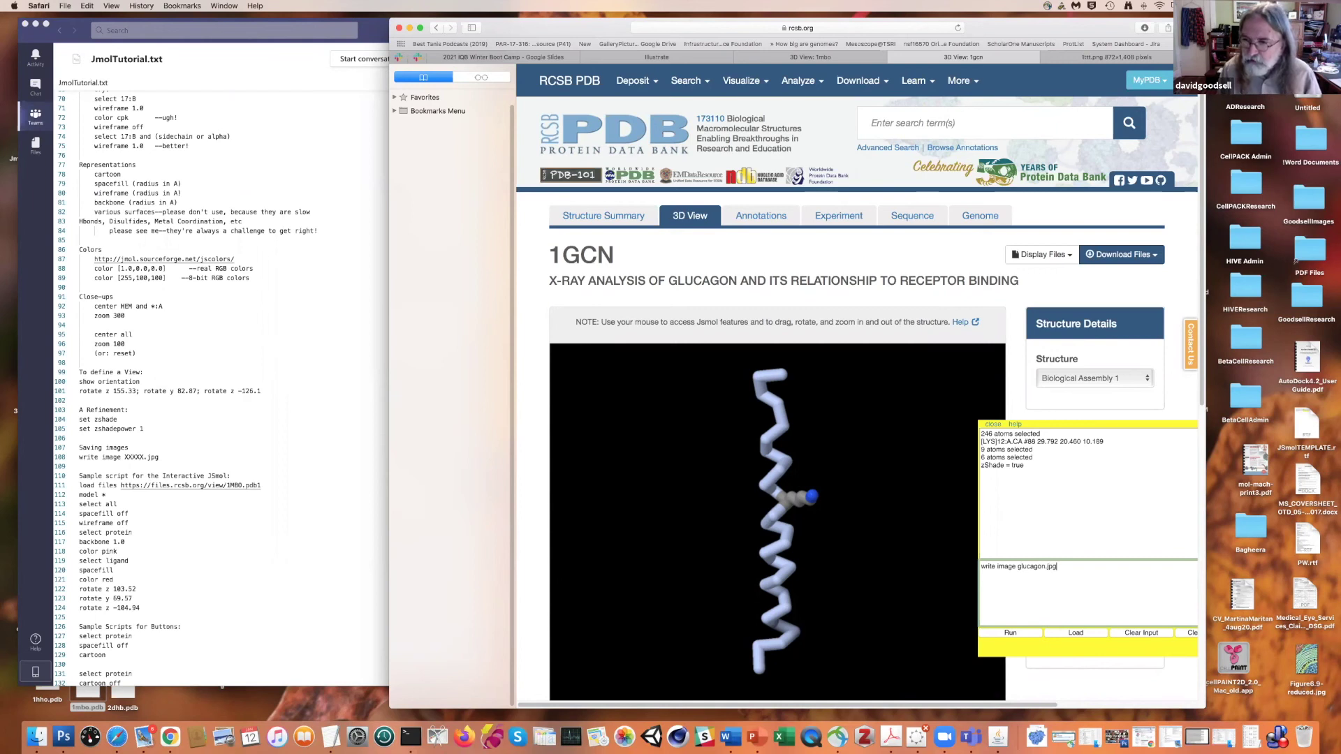
pyautogui.press('Return')
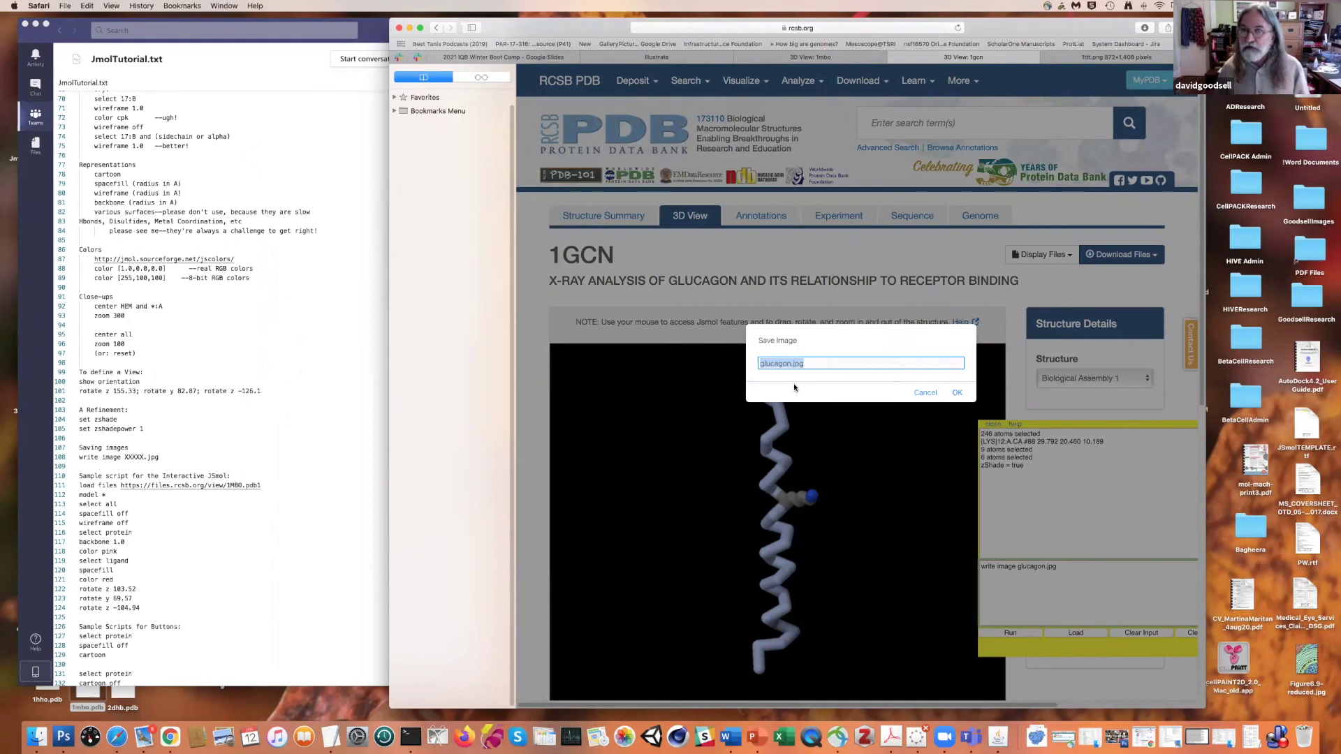
pyautogui.click(954, 393)
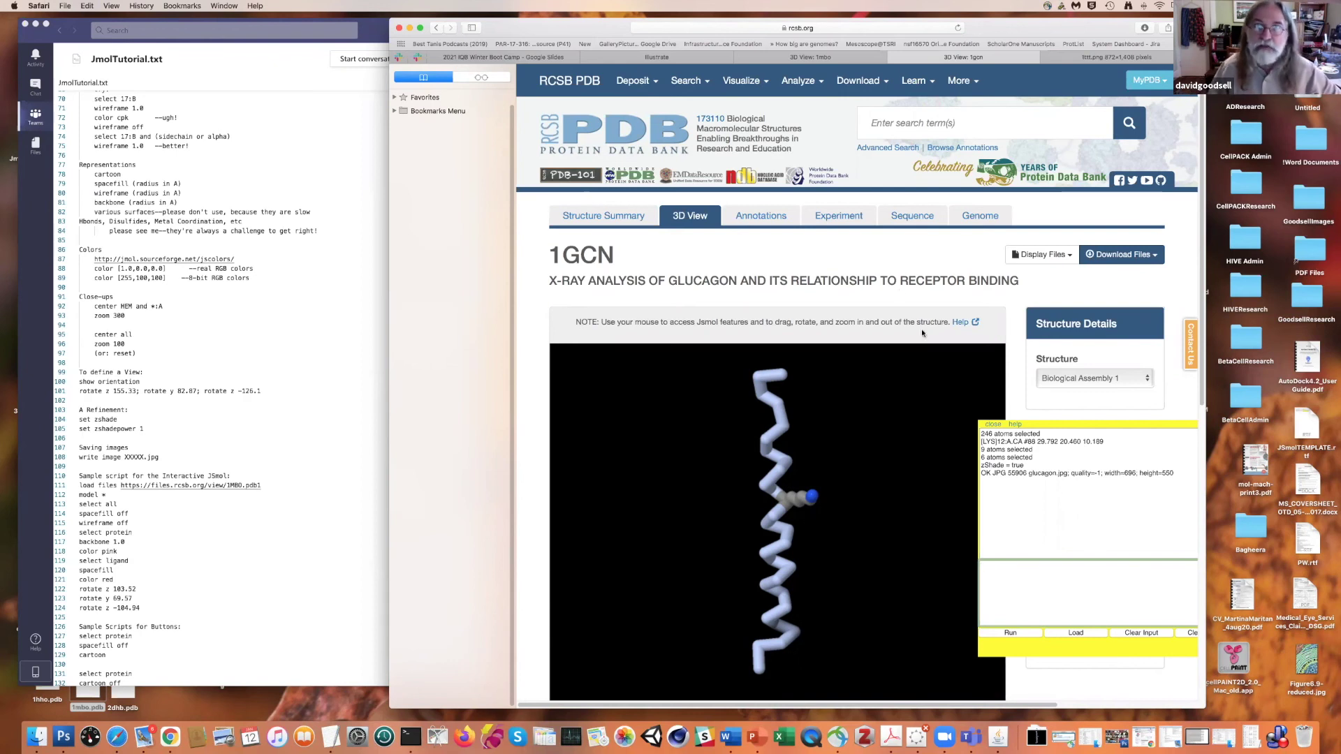
# - Copy the sample script for the Interactive JSmol from JmolTutorial.txt, from the "load files" line through "rotate z -104.94"
pyautogui.moveTo(971, 13); pyautogui.dragTo(981, 13)
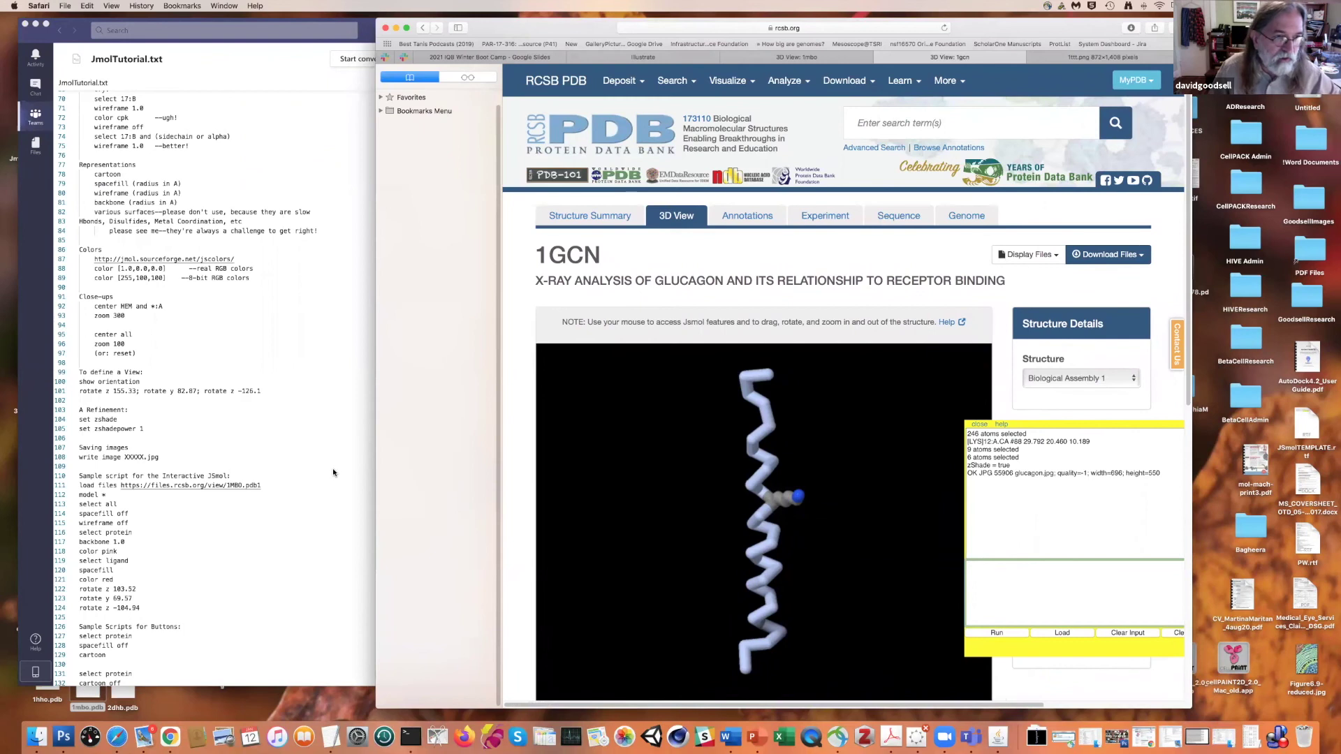
pyautogui.scroll(-8, 333, 472)
pyautogui.scroll(-1, 336, 469)
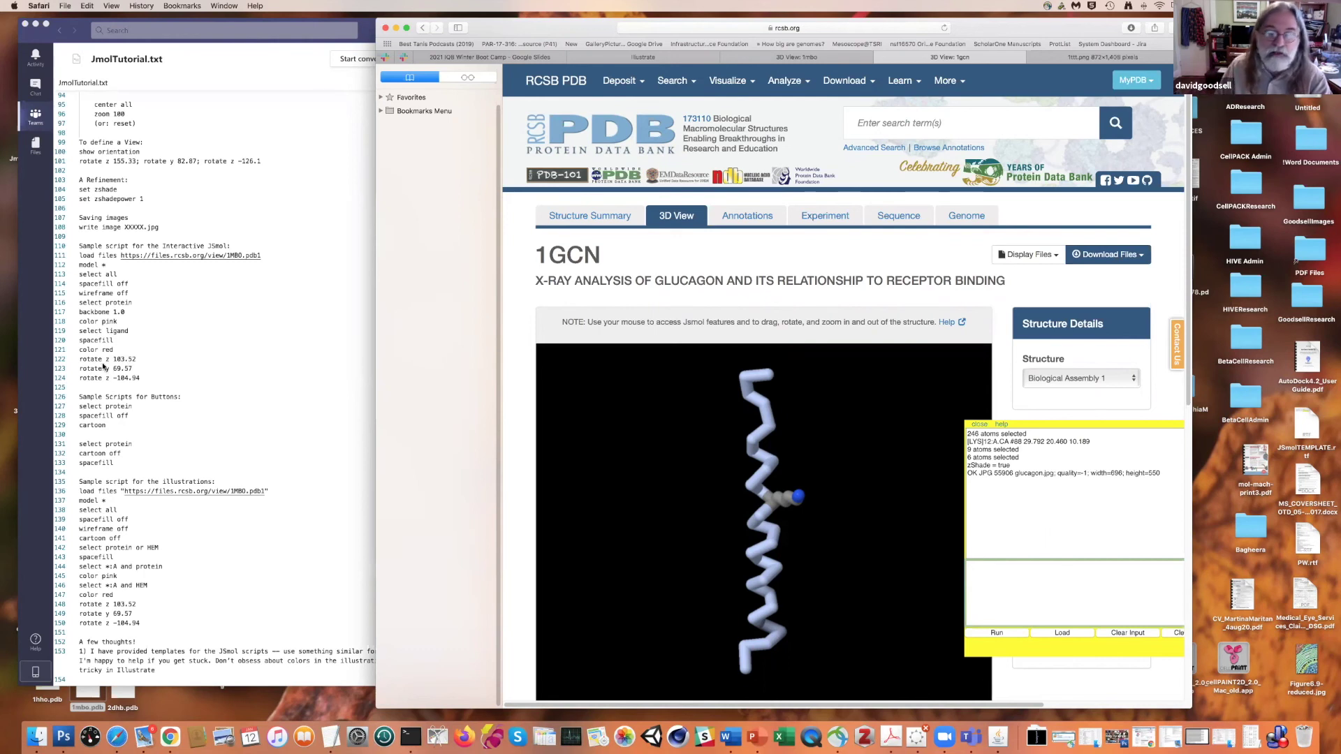
pyautogui.click(80, 259)
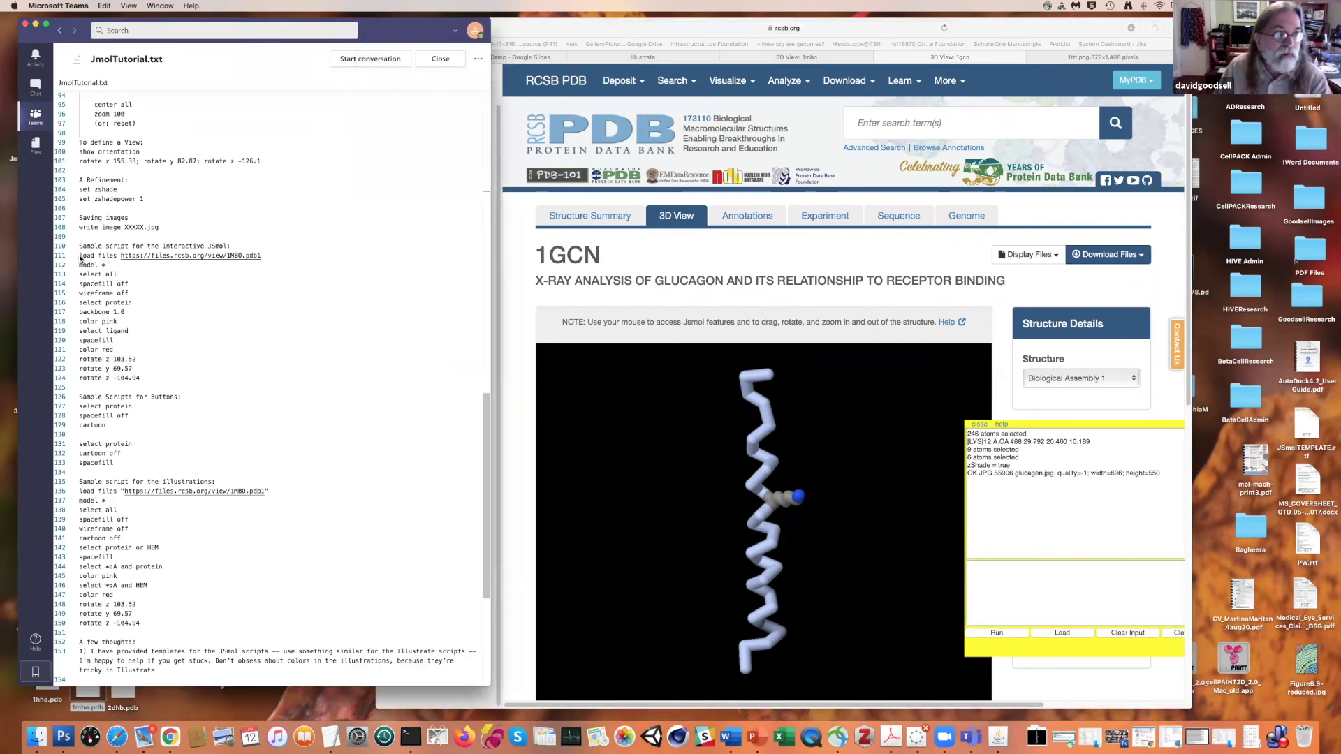
pyautogui.click(80, 256)
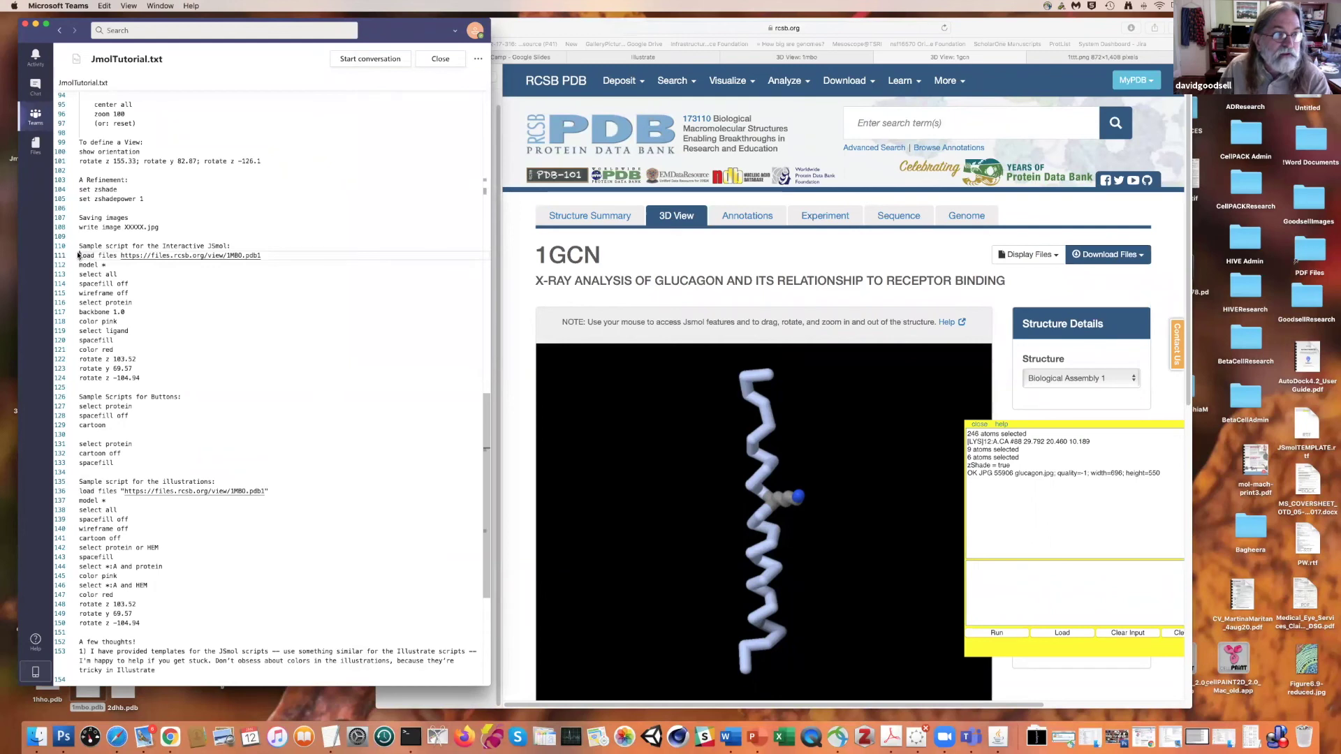
pyautogui.moveTo(82, 258); pyautogui.dragTo(168, 378)
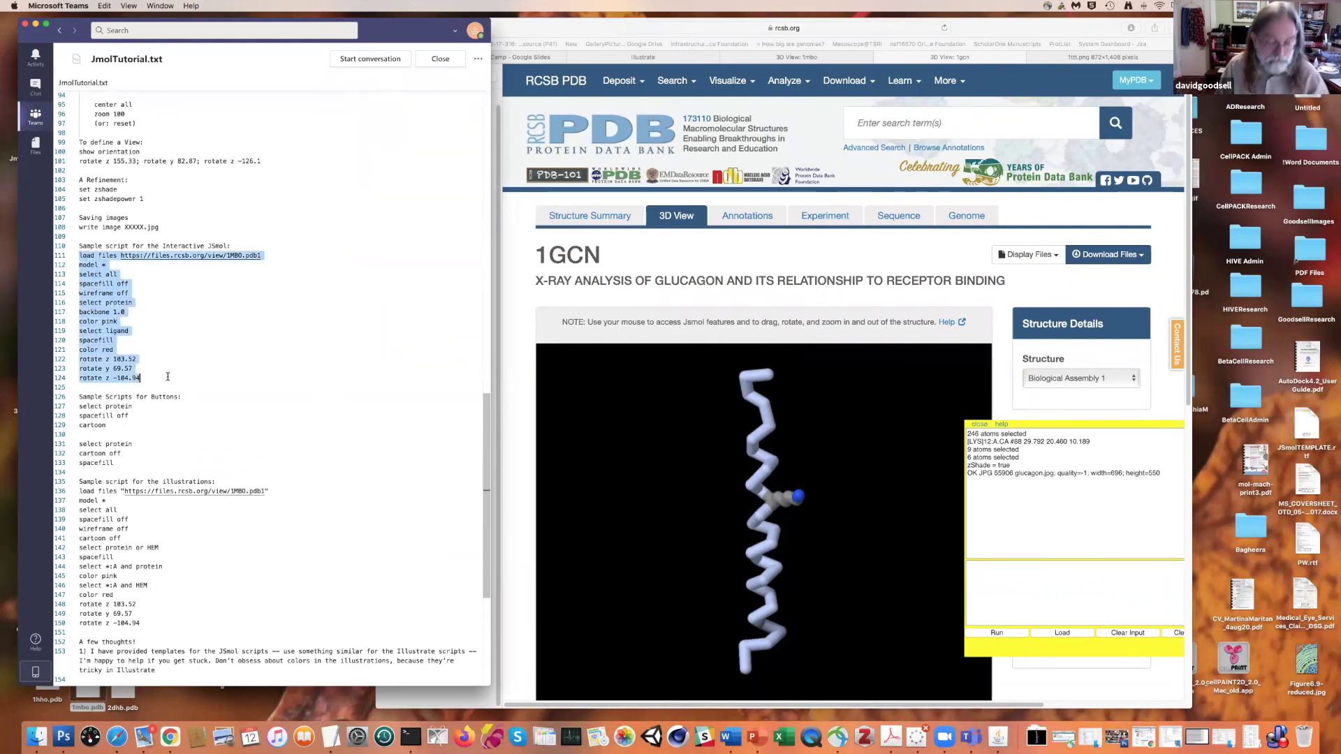
pyautogui.press('super+c')
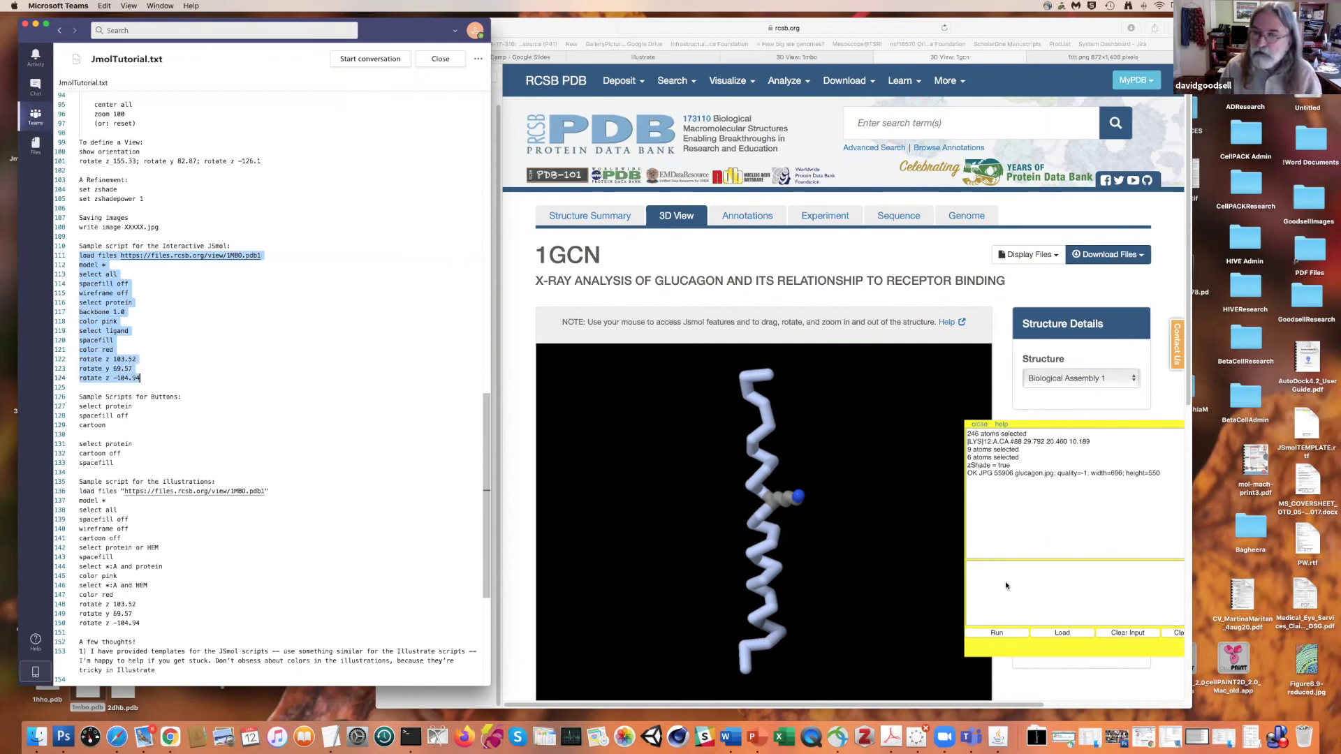
# - Paste the copied sample script into the JSmol console and run it to load and style 1MBO
pyautogui.click(1006, 584)
pyautogui.press('super+v')
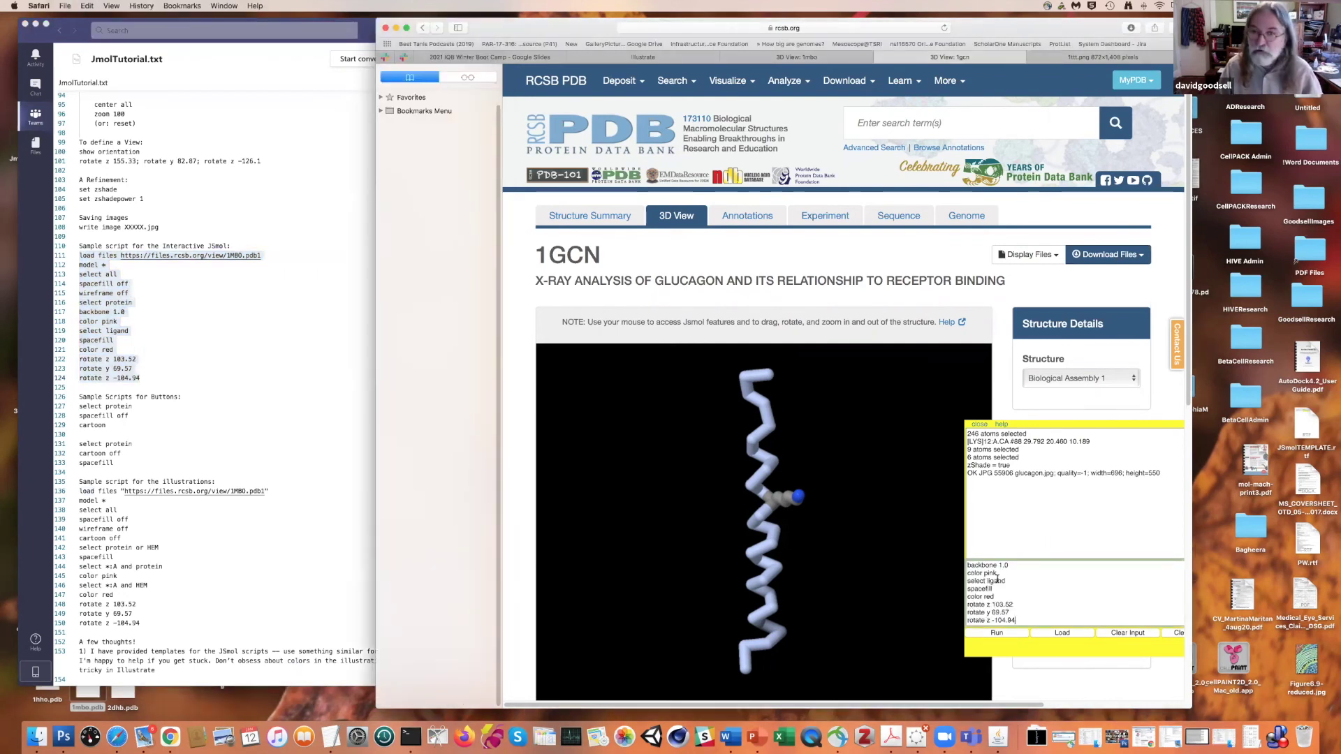
pyautogui.press('Return')
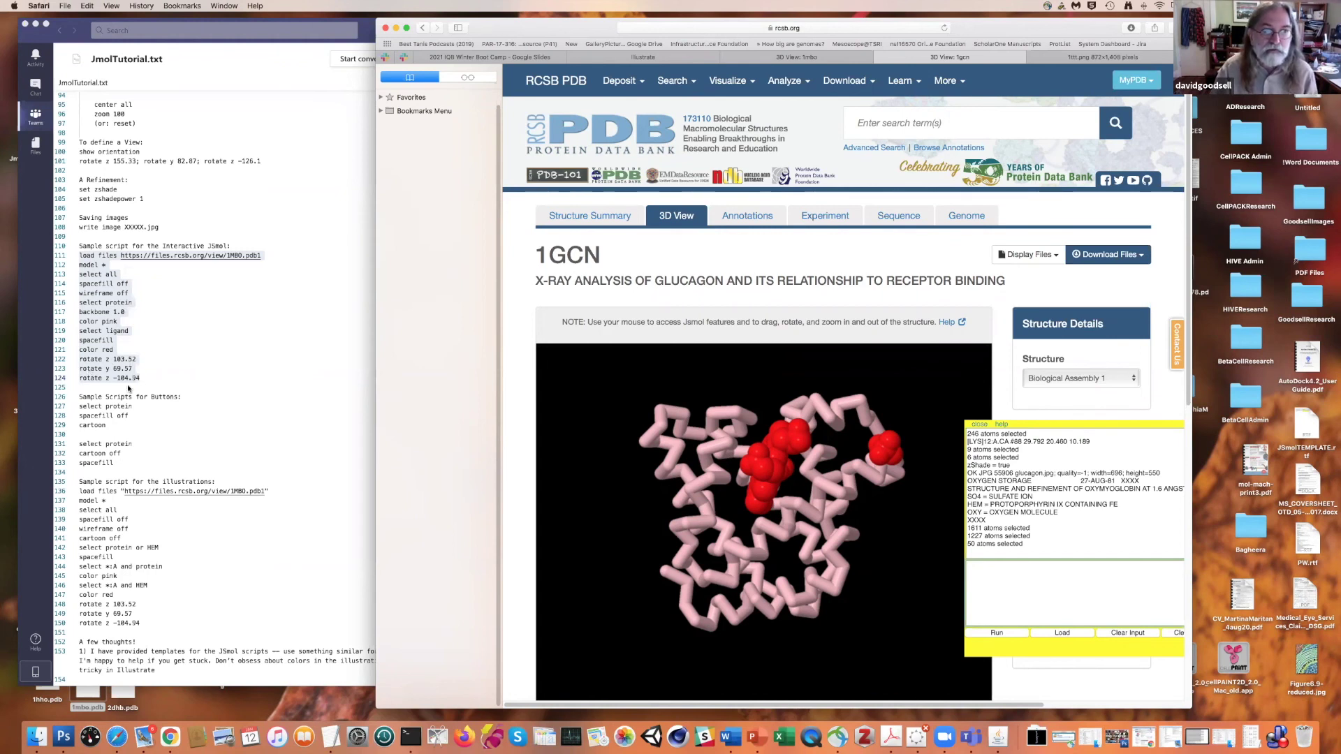
# - Output the current view's orientation in the console with "show orientation"
pyautogui.moveTo(520, 28); pyautogui.dragTo(498, 28)
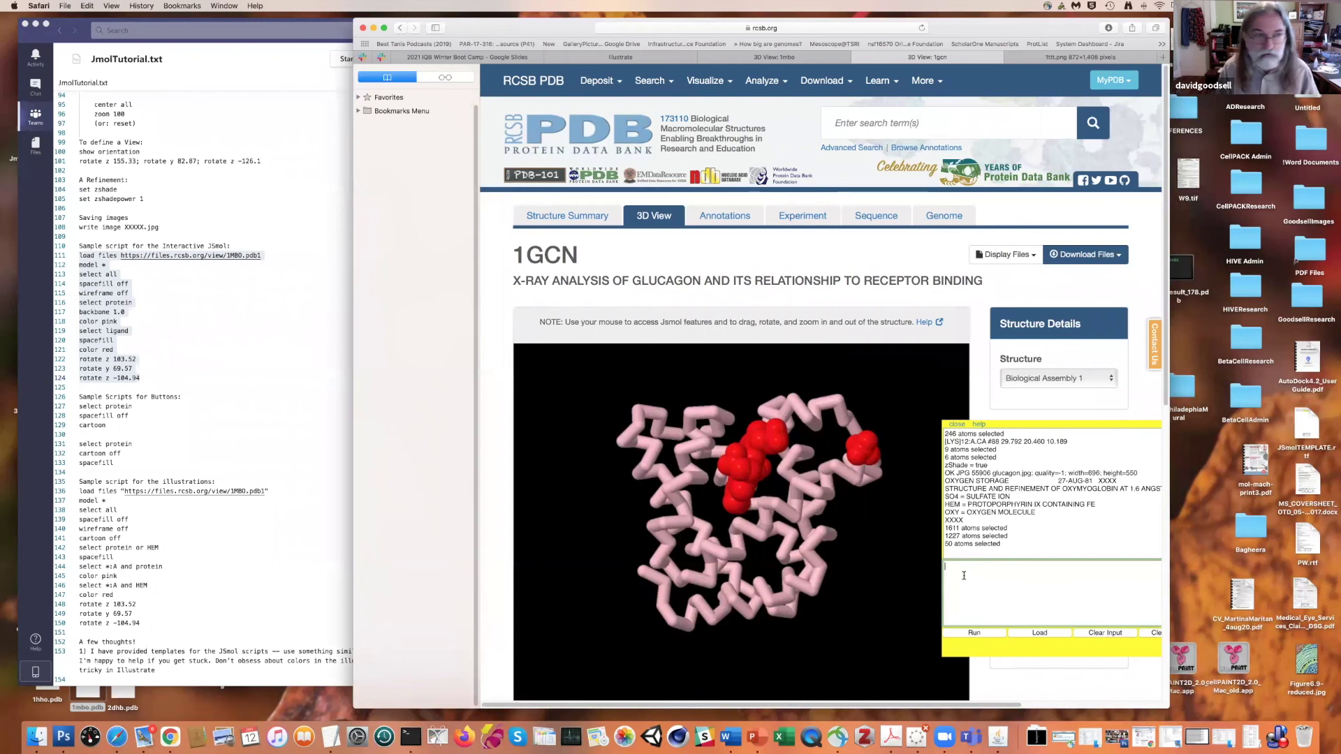
pyautogui.write('show orientation')
pyautogui.press('Return')
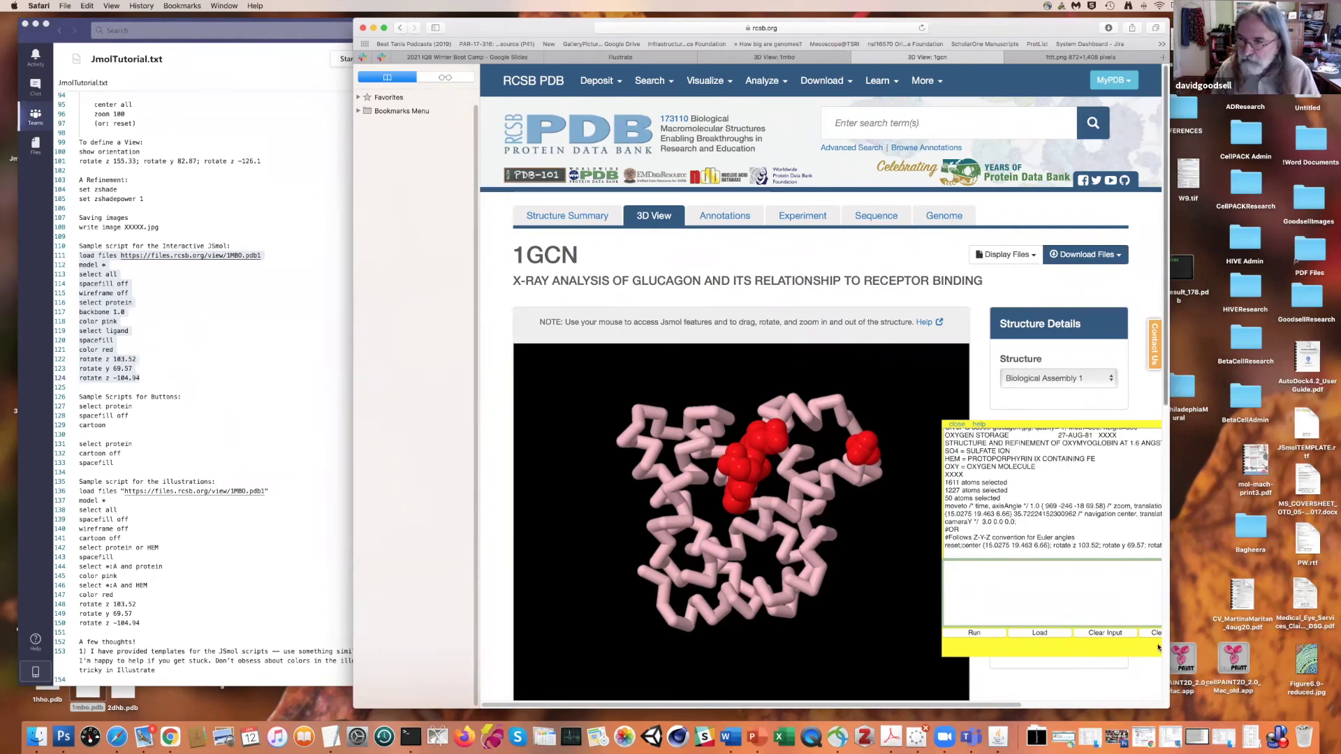
# - Widen the browser window so the full width of the JSmol console fits beside the tutorial text
pyautogui.moveTo(1165, 703); pyautogui.dragTo(1264, 703)
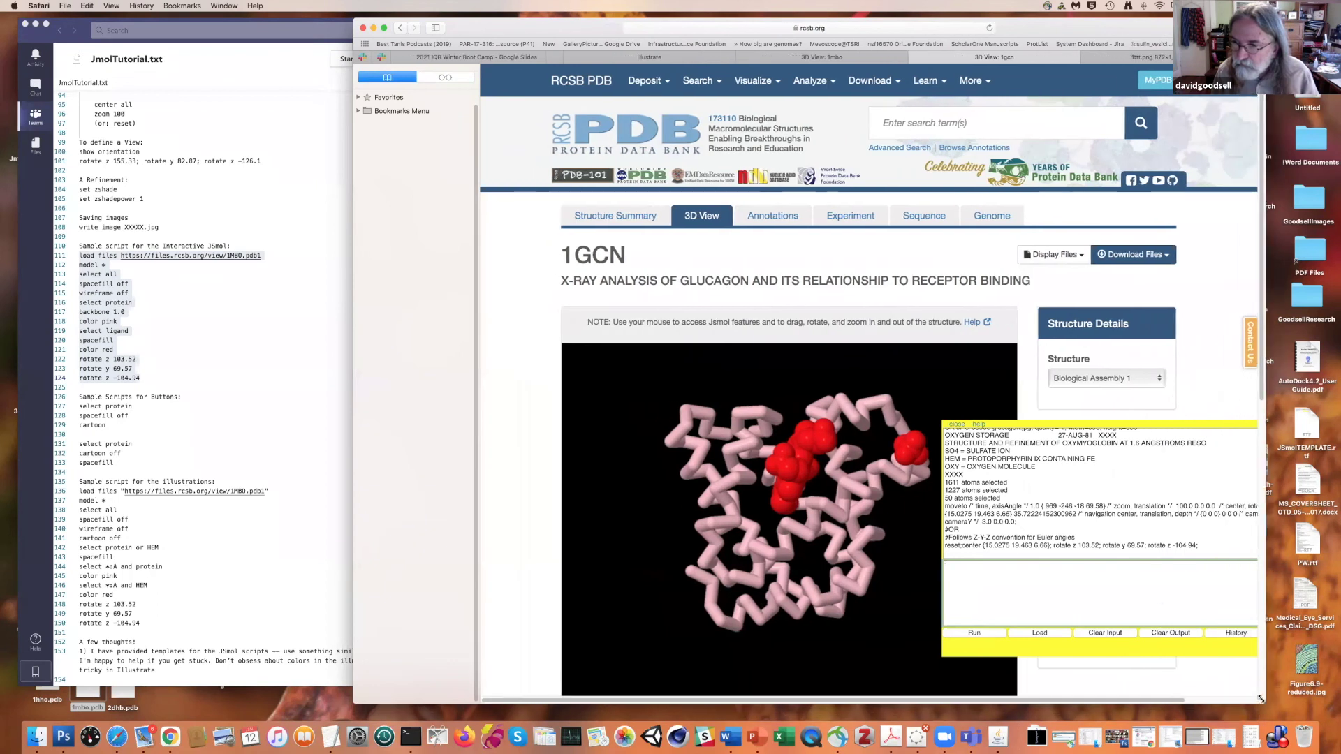
pyautogui.moveTo(1024, 31); pyautogui.dragTo(793, 31)
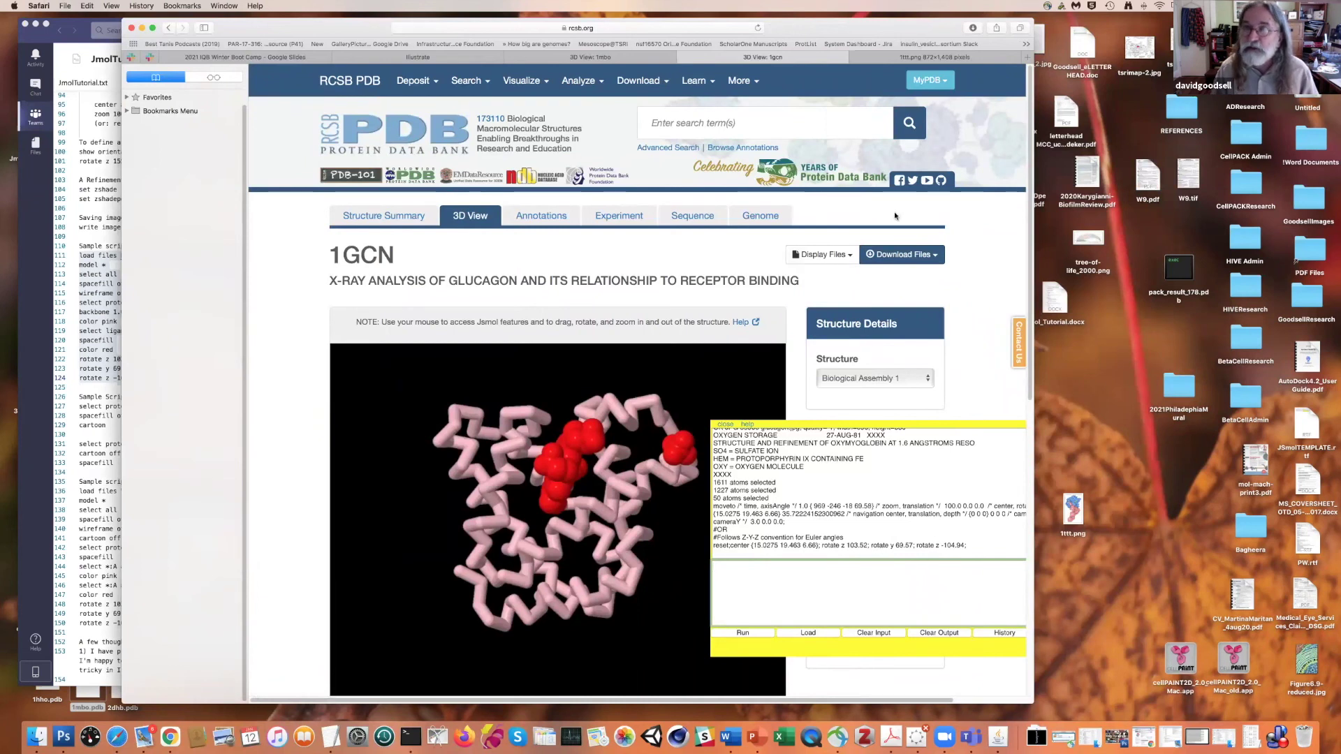
pyautogui.moveTo(810, 23); pyautogui.dragTo(1040, 22)
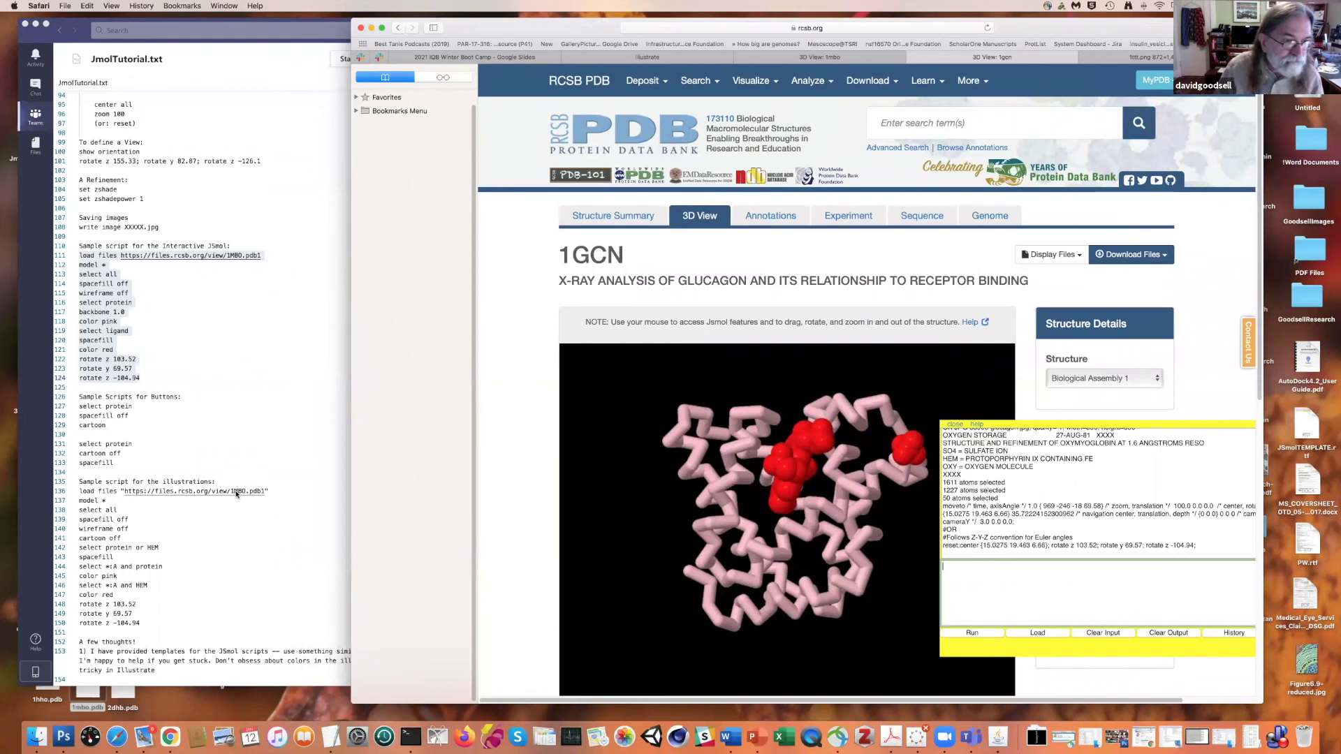
pyautogui.scroll(-2, 236, 494)
pyautogui.scroll(3, 236, 494)
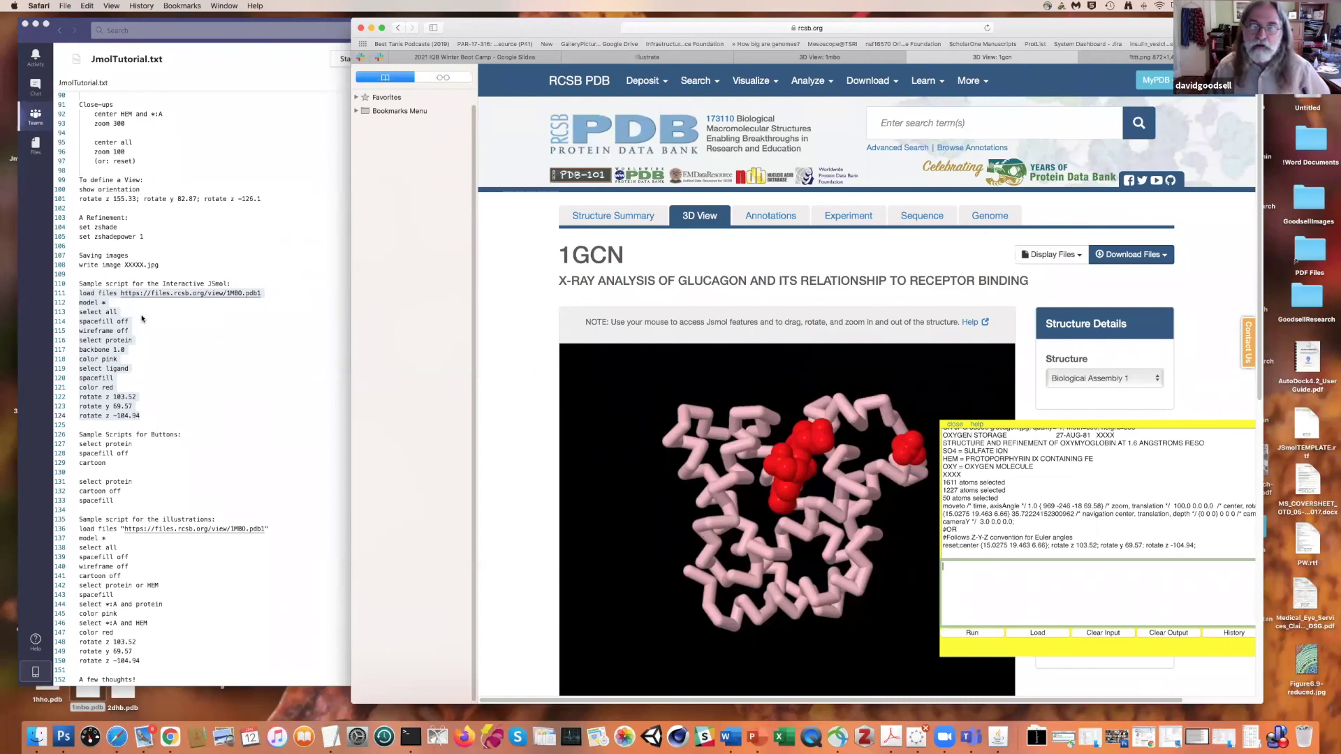
pyautogui.moveTo(475, 31); pyautogui.dragTo(403, 26)
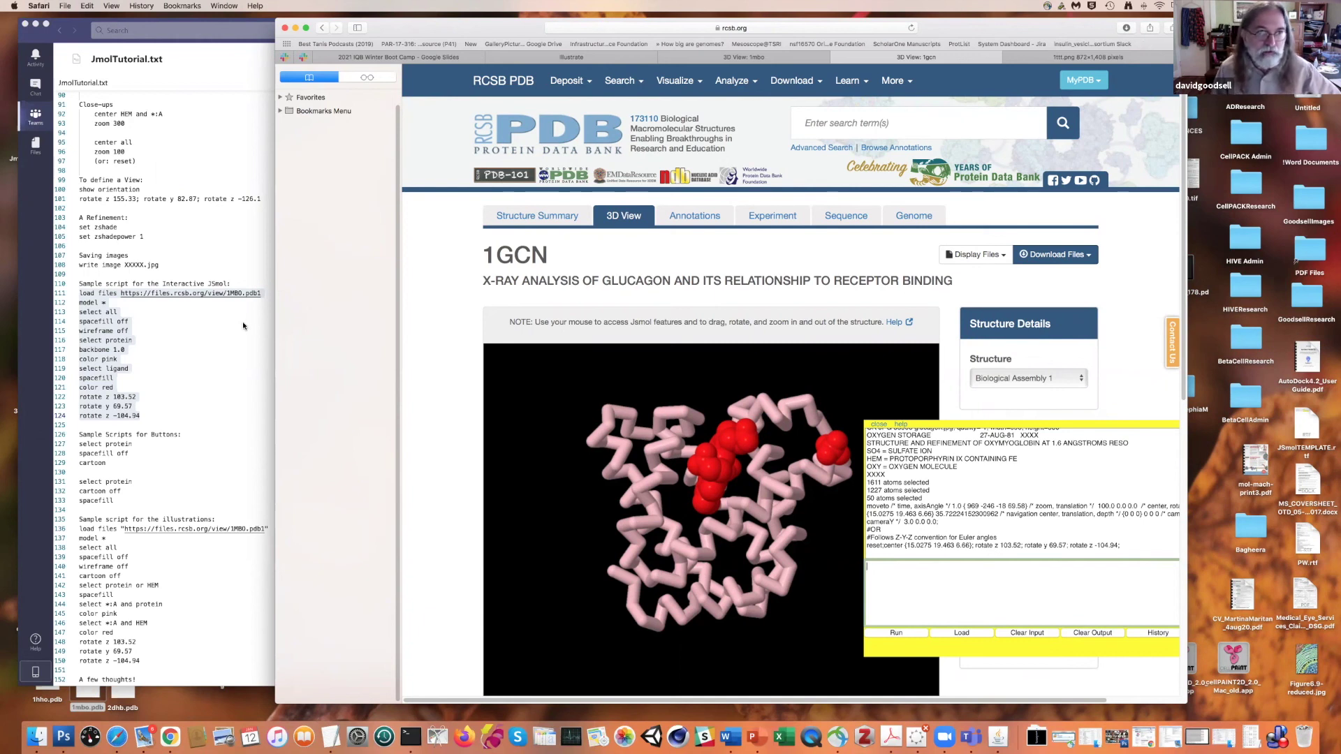
pyautogui.moveTo(408, 34); pyautogui.dragTo(485, 33)
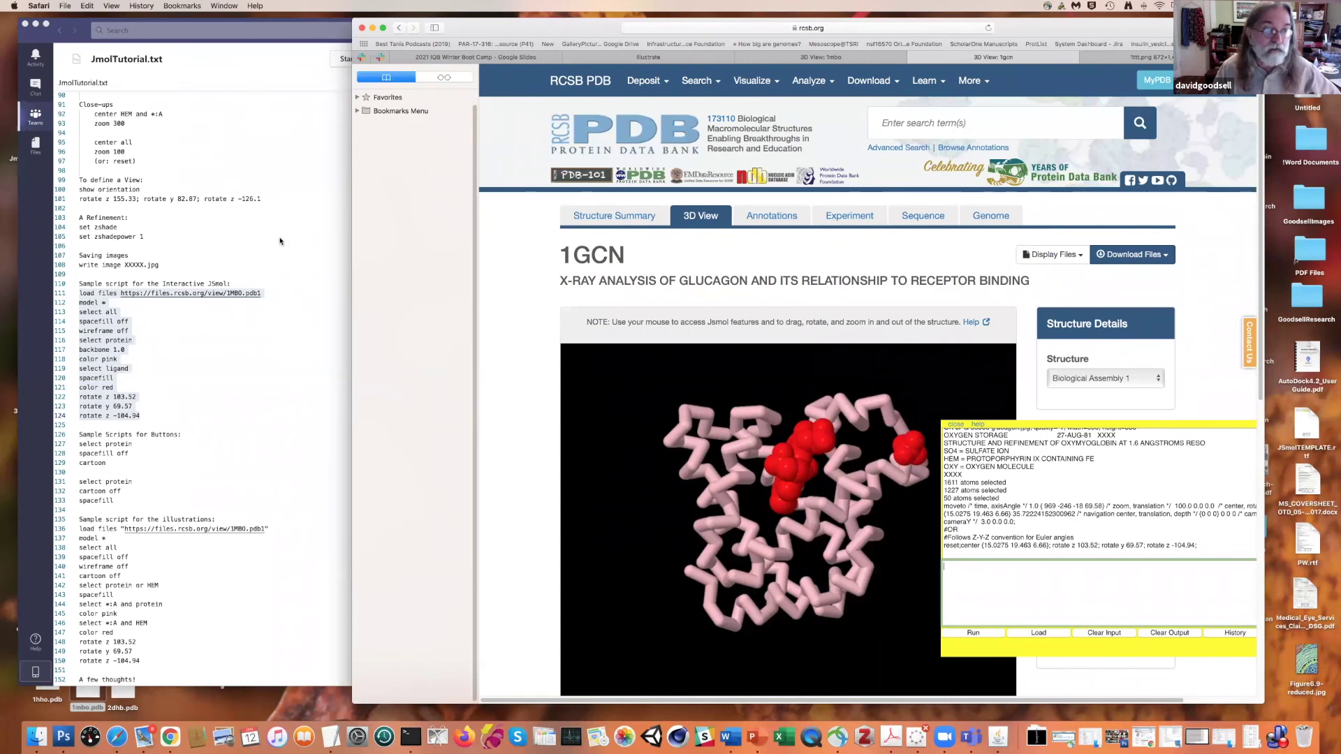
# - Switch to Microsoft Teams and widen its window to read the team notes under "A few thoughts!" in JmolTutorial.txt
pyautogui.scroll(-5, 278, 234)
pyautogui.scroll(-3, 279, 241)
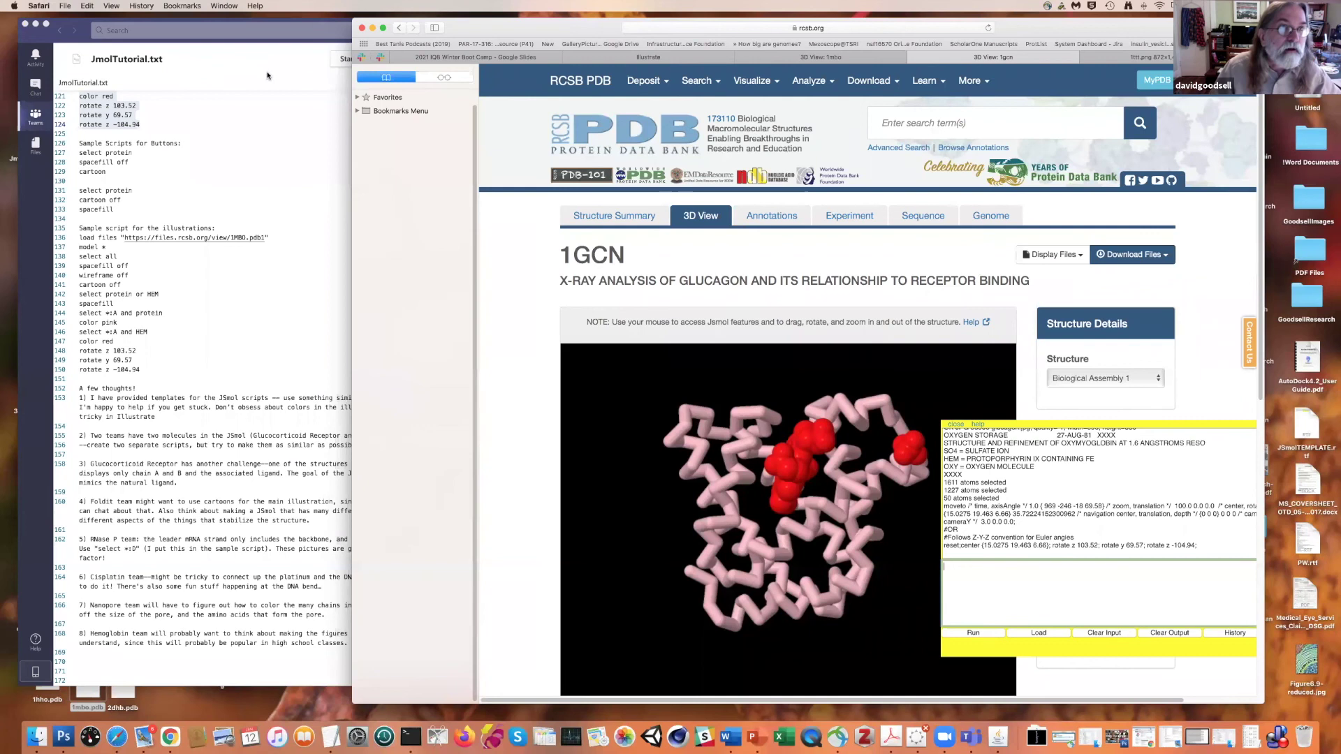
pyautogui.click(263, 43)
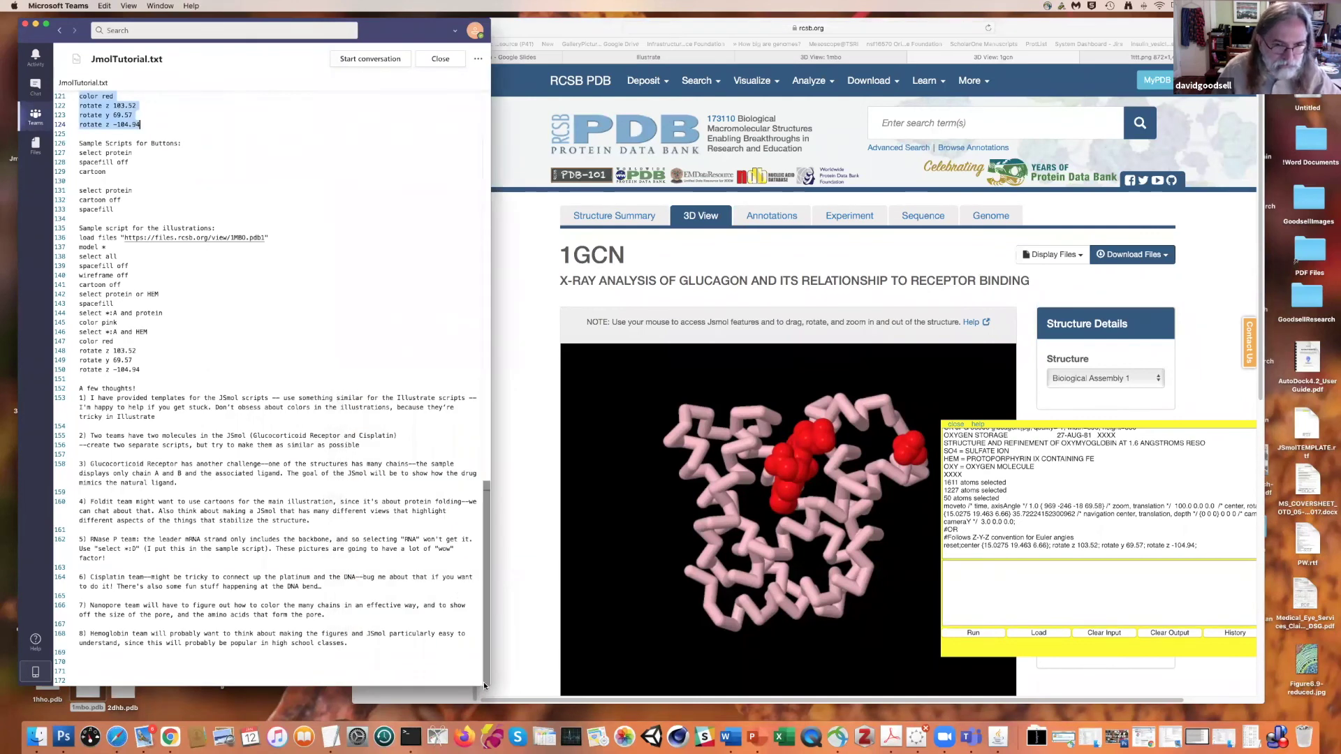
pyautogui.moveTo(486, 687); pyautogui.dragTo(652, 689)
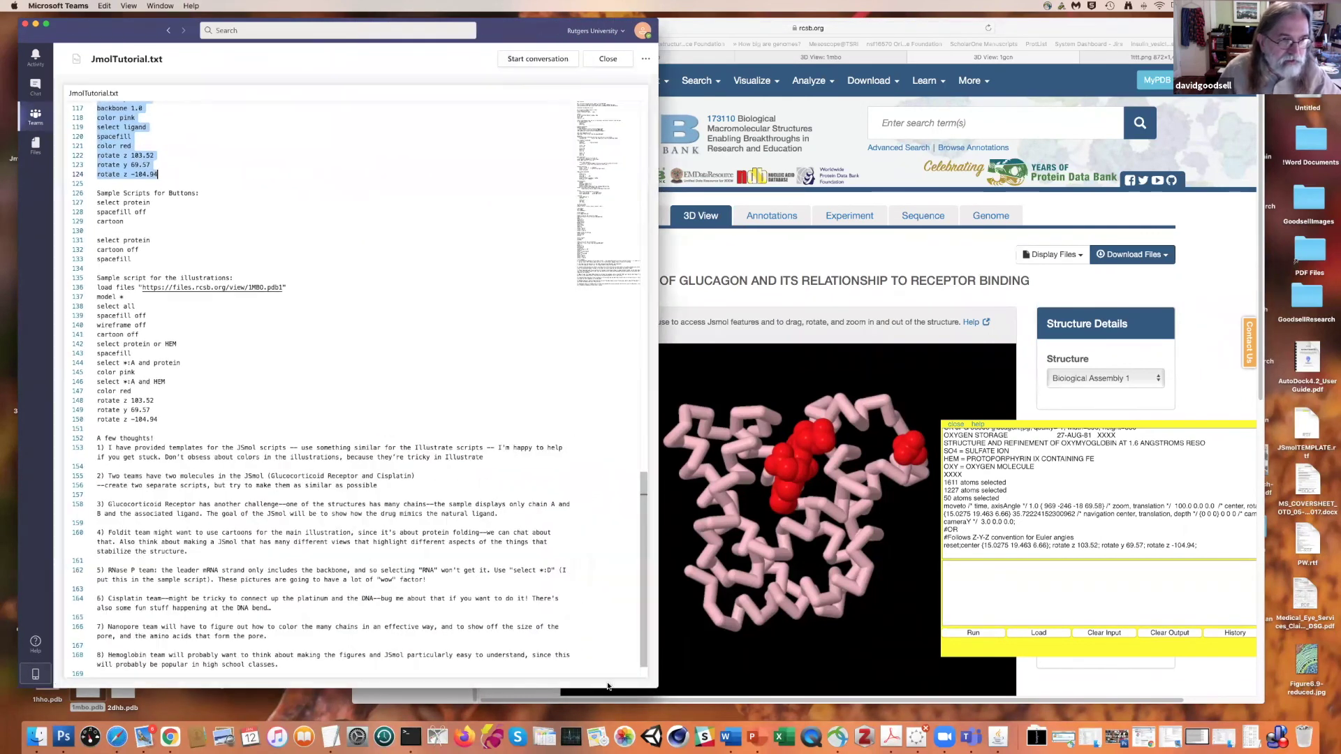
pyautogui.scroll(-1, 474, 564)
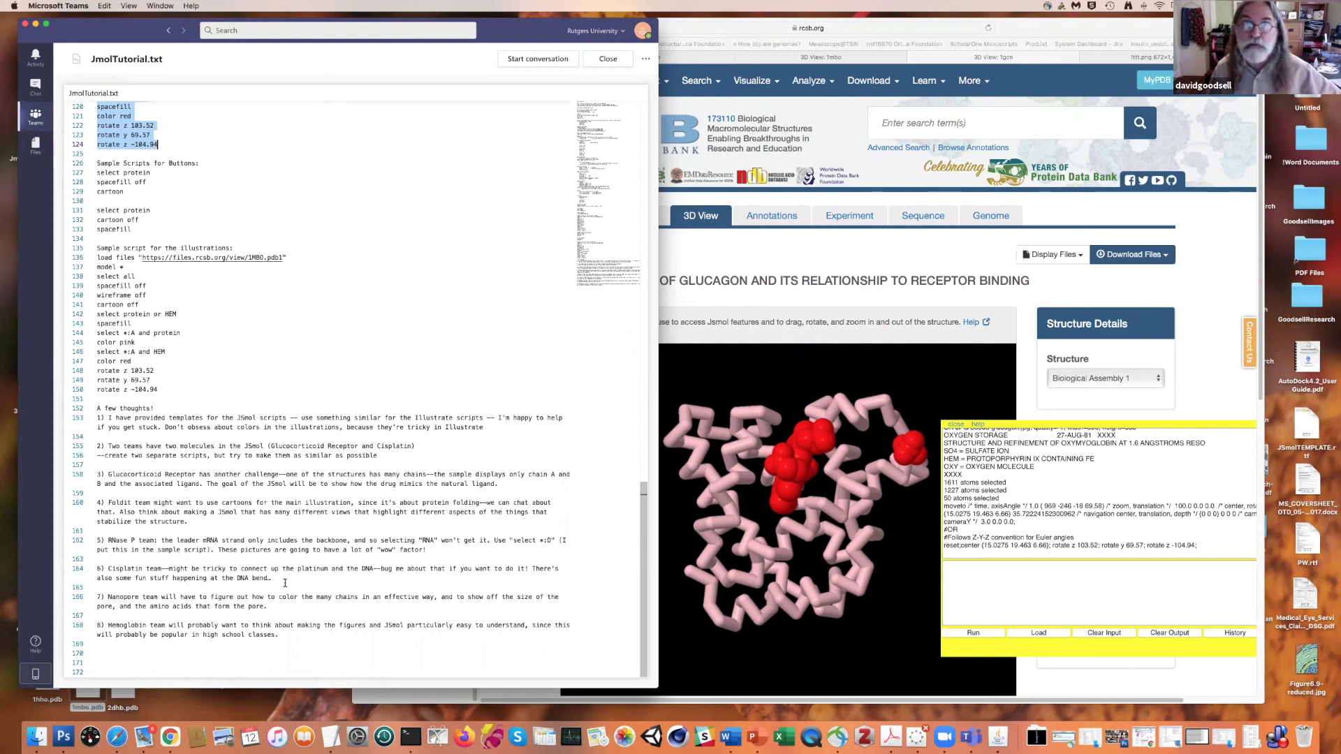
pyautogui.moveTo(505, 29)
pyautogui.mouseDown()
pyautogui.moveTo(601, 97)
pyautogui.moveTo(504, 21)
pyautogui.moveTo(509, 34)
pyautogui.mouseUp()
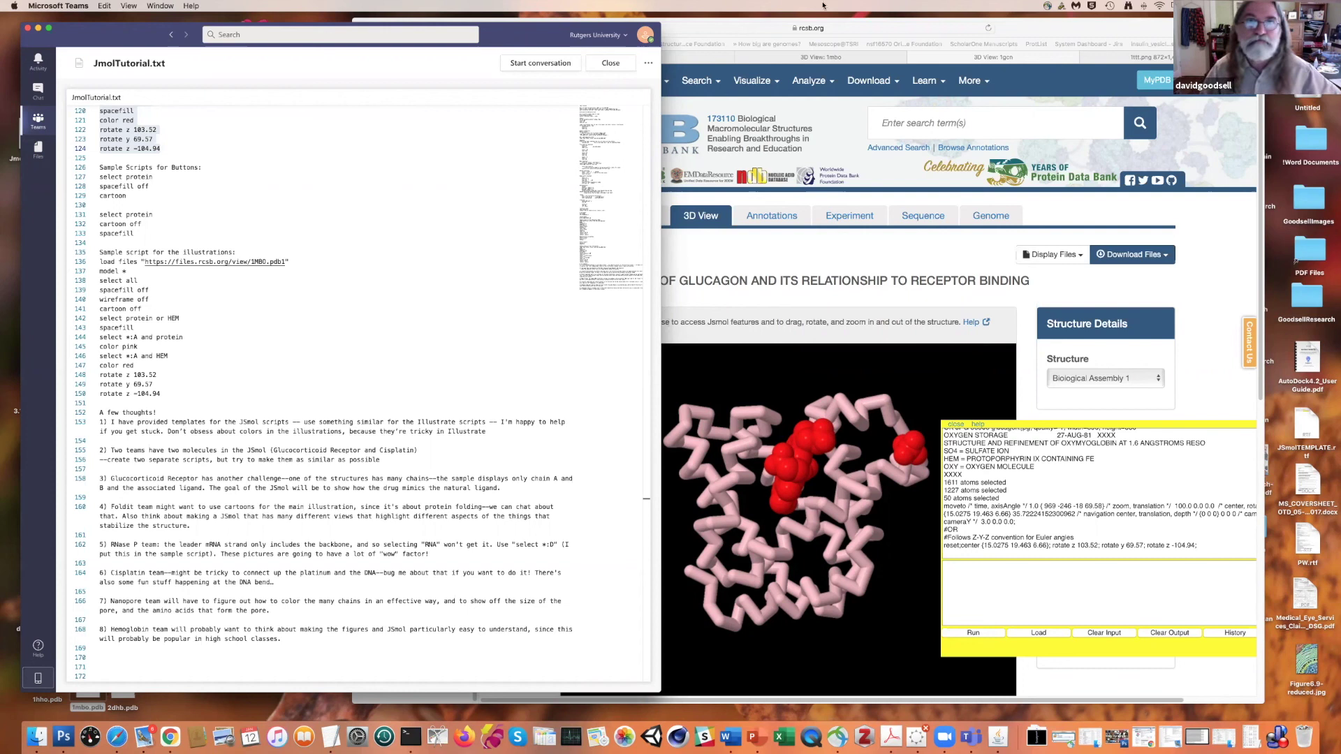
pyautogui.moveTo(519, 35); pyautogui.dragTo(544, 52)
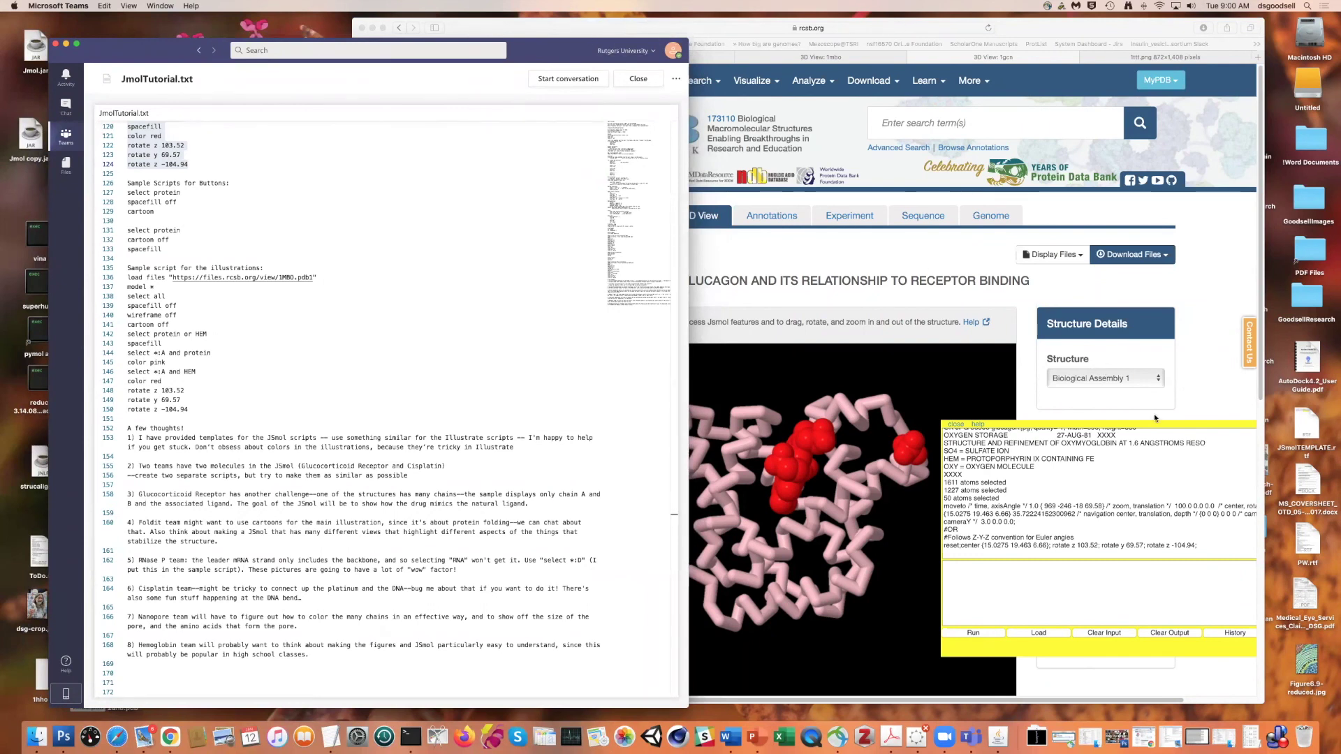
# - Run "color charge" in the JSmol console on the currently selected ligand atoms
pyautogui.click(980, 579)
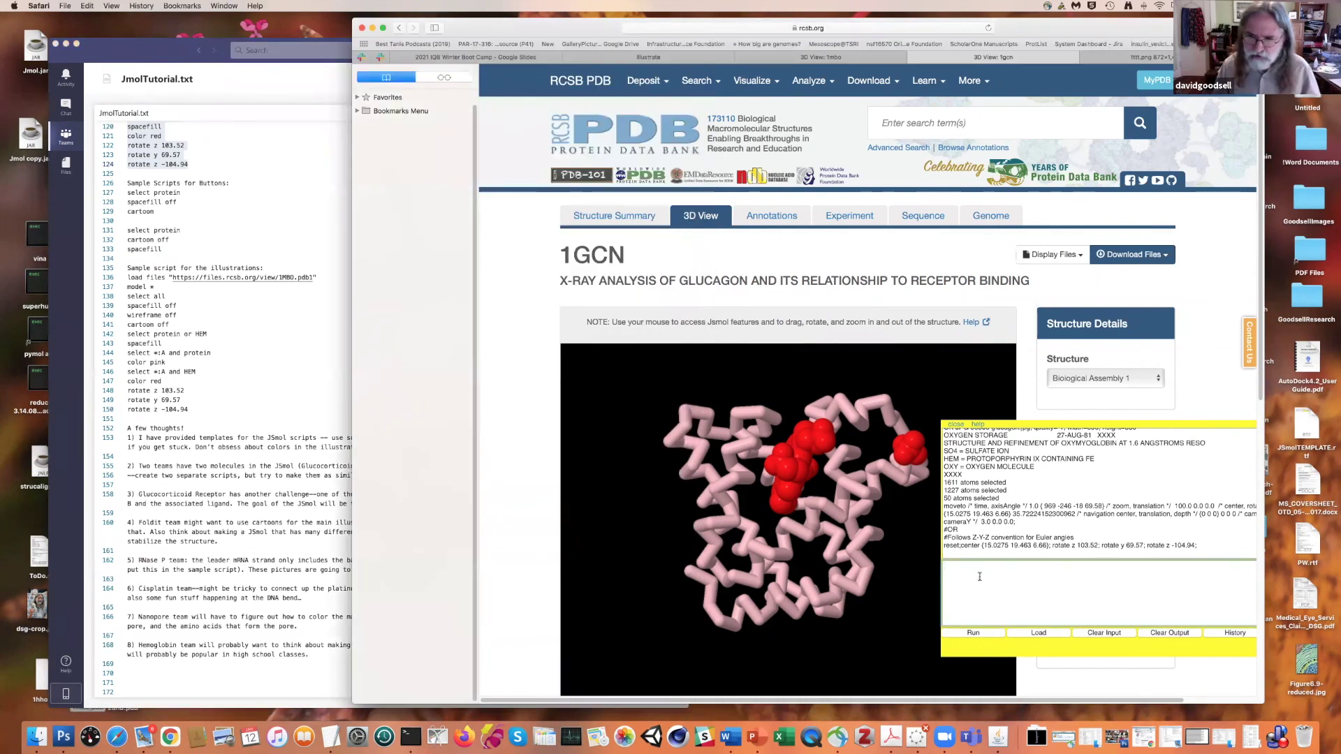
pyautogui.write('color ch')
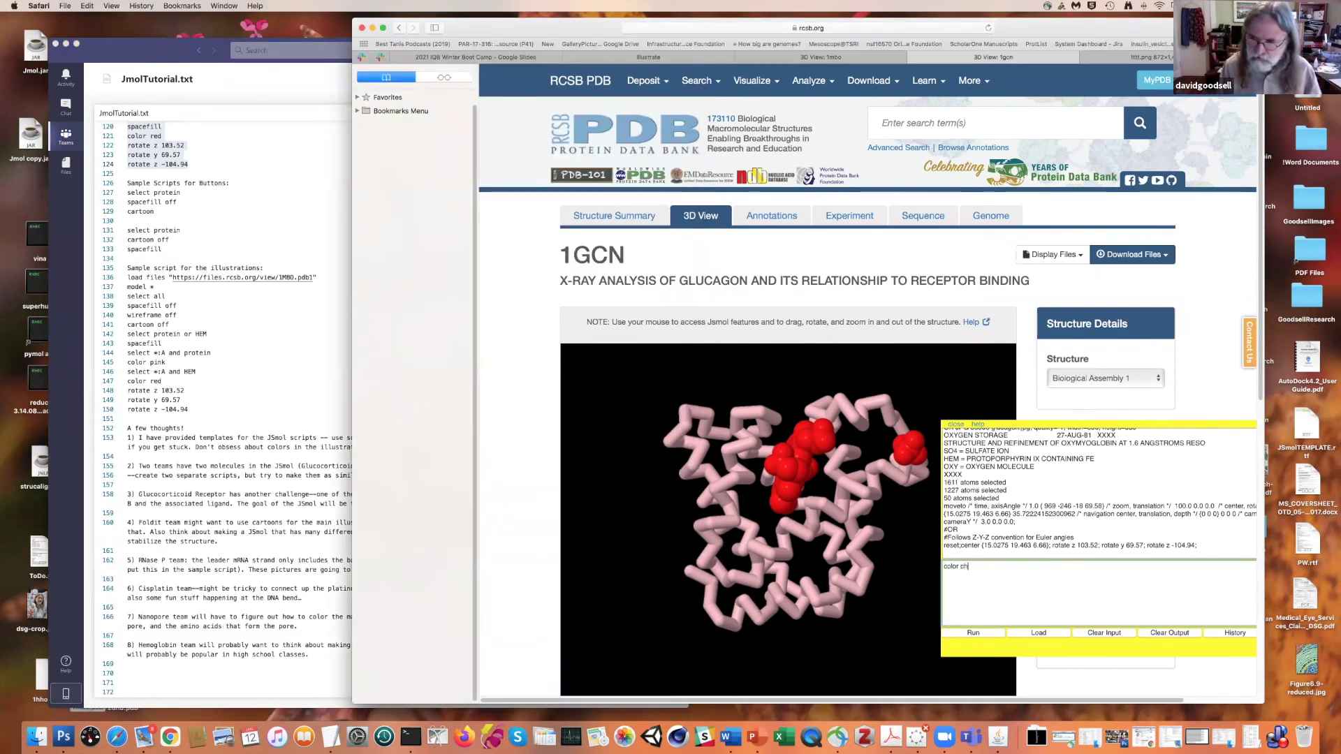
pyautogui.write('arge')
pyautogui.press('Return')
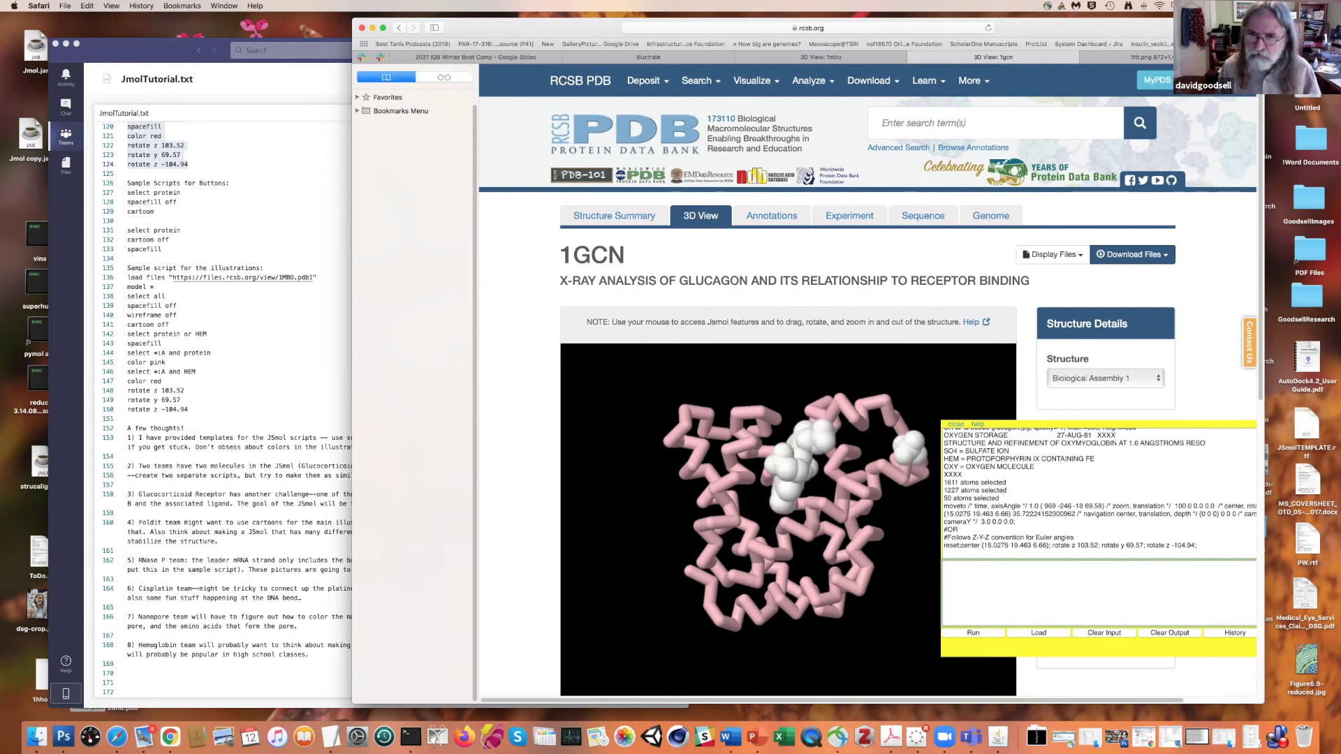
# - Select all atoms of the myoglobin structure and apply "color charge" to them in the JSmol console
pyautogui.write('select all')
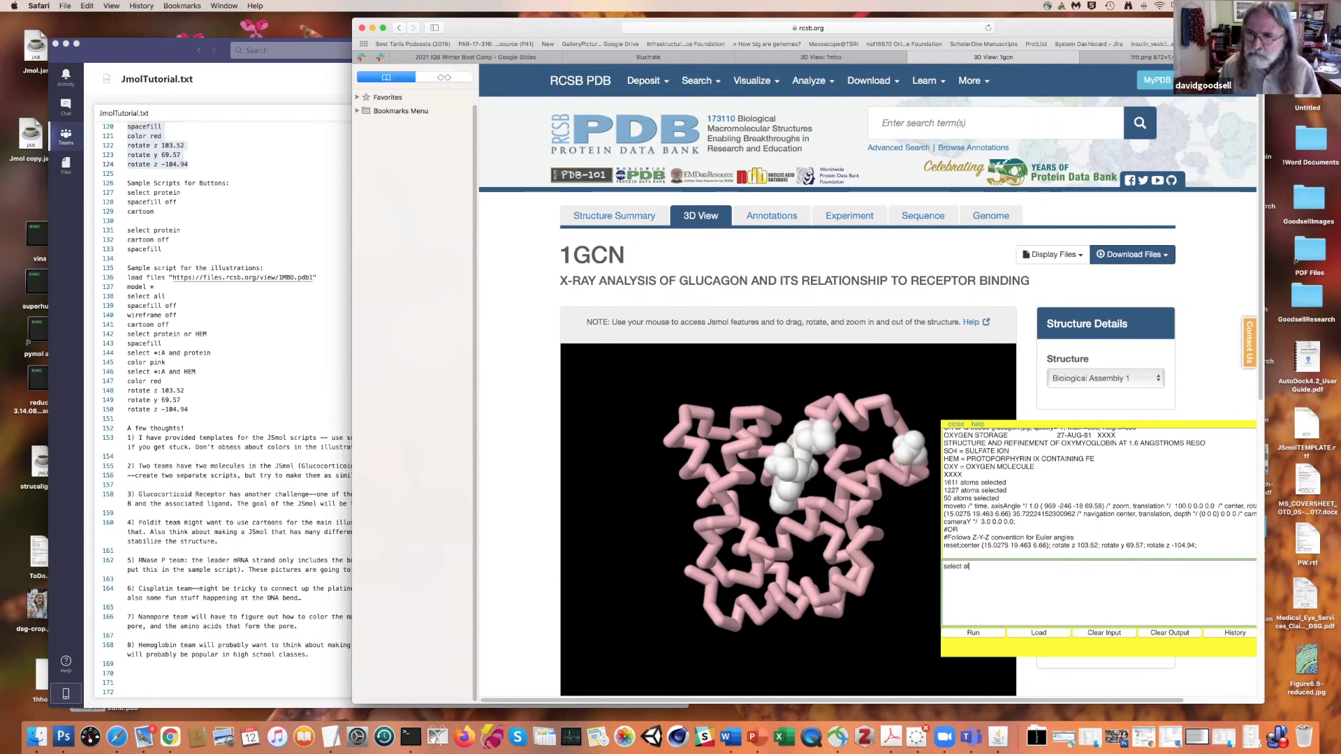
pyautogui.press('Return')
pyautogui.write('color charge')
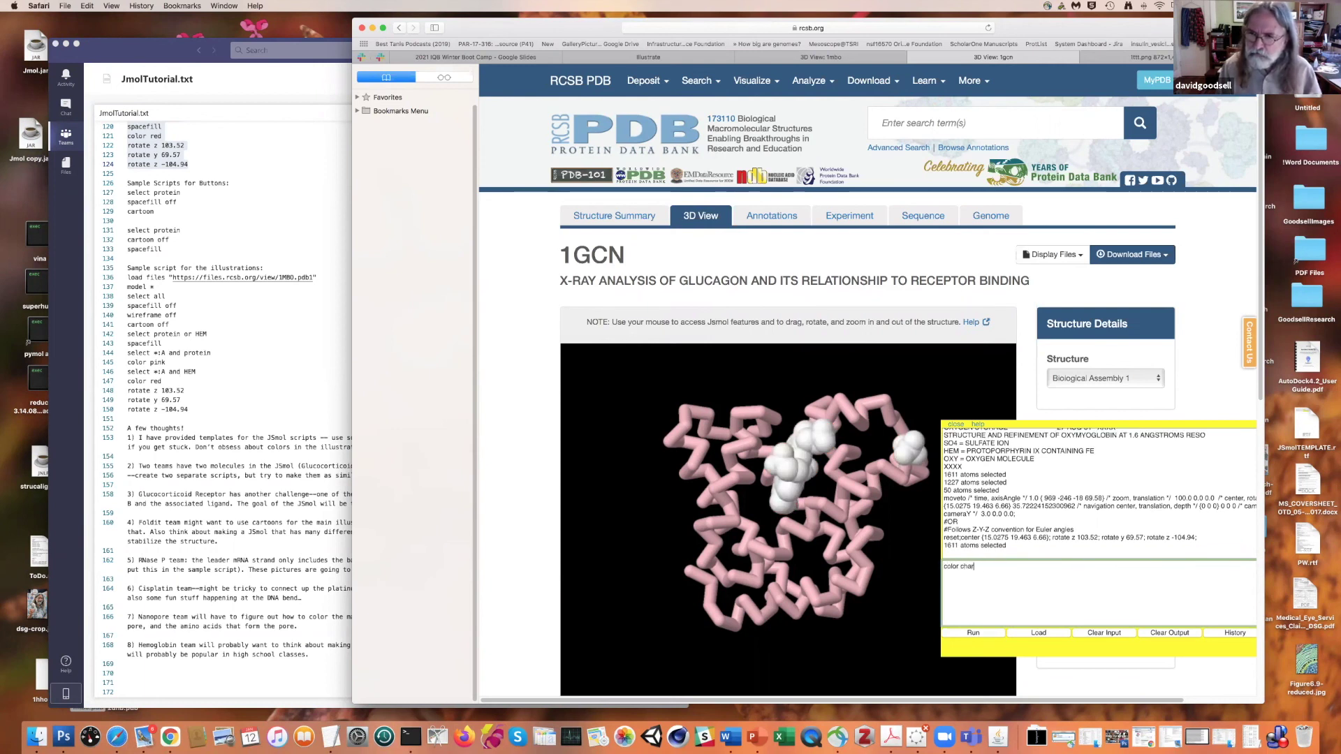
pyautogui.press('Return')
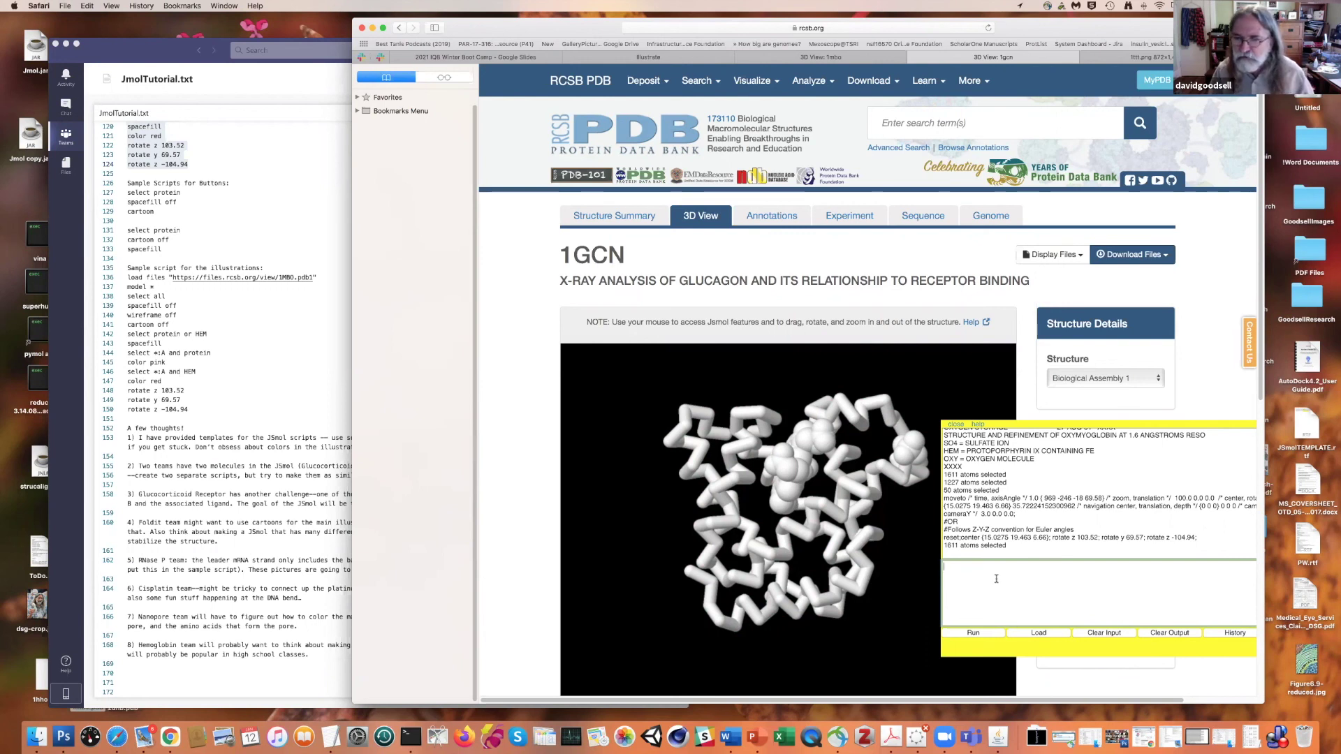
# - Select the arginine and lysine residues with "select arg or lys" and color them blue
pyautogui.write('lect arg or lys')
pyautogui.press('Return')
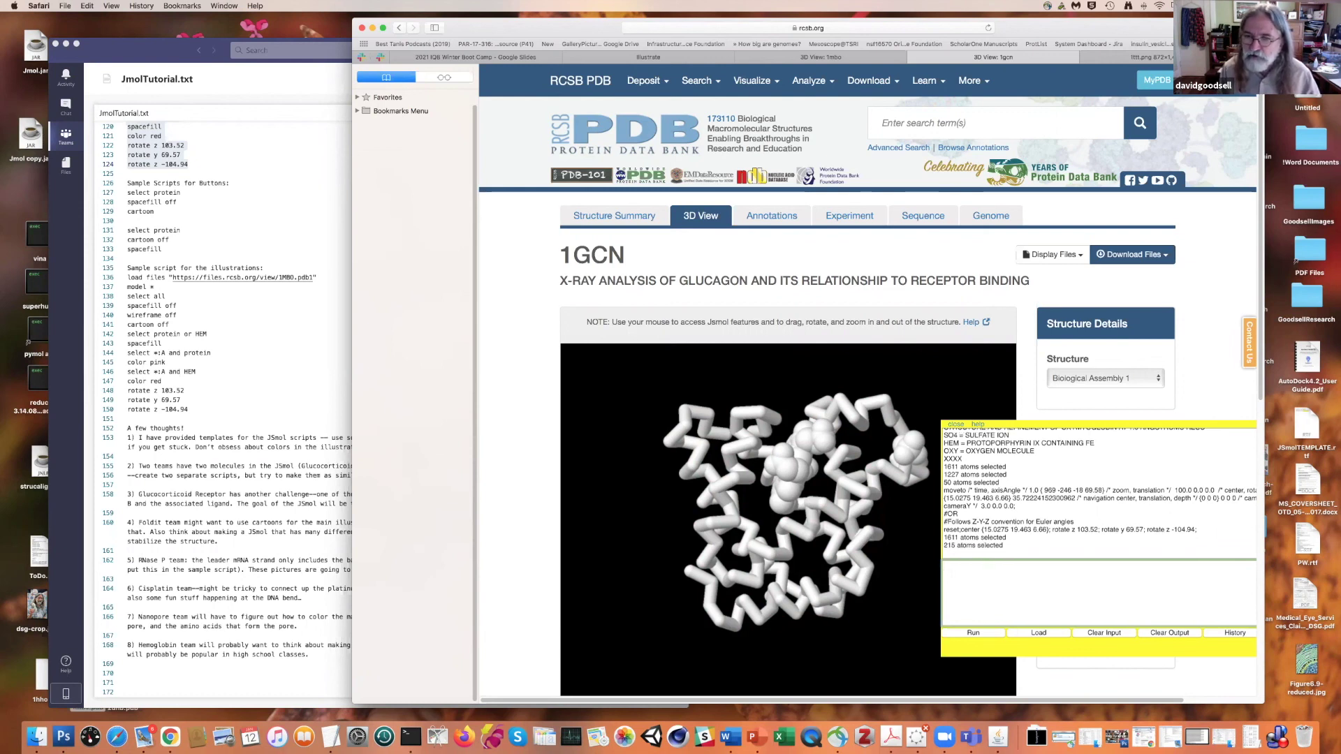
pyautogui.write('color blue')
pyautogui.press('Return')
# - Select the aspartate and glutamate residues with "select asp or glu" and color them red
pyautogui.write('select asp or glu')
pyautogui.press('Return')
pyautogui.write('color red')
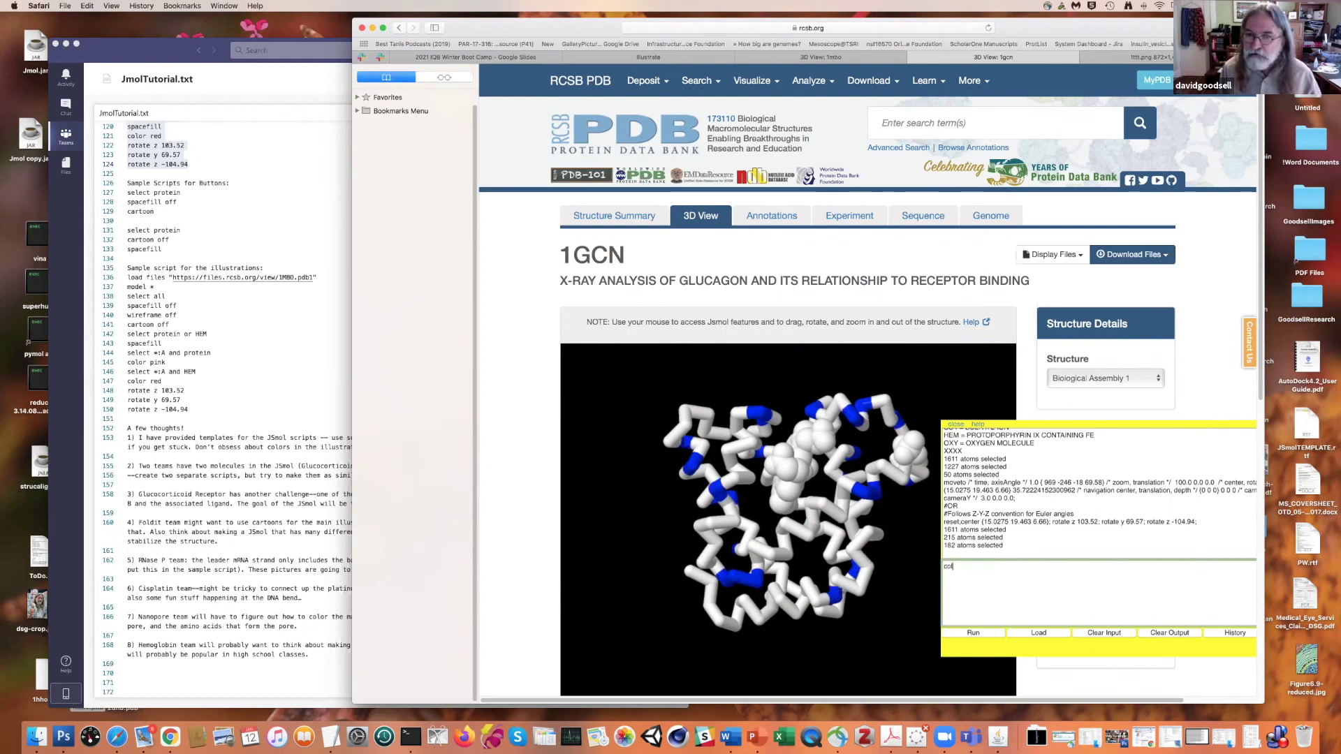
pyautogui.press('Return')
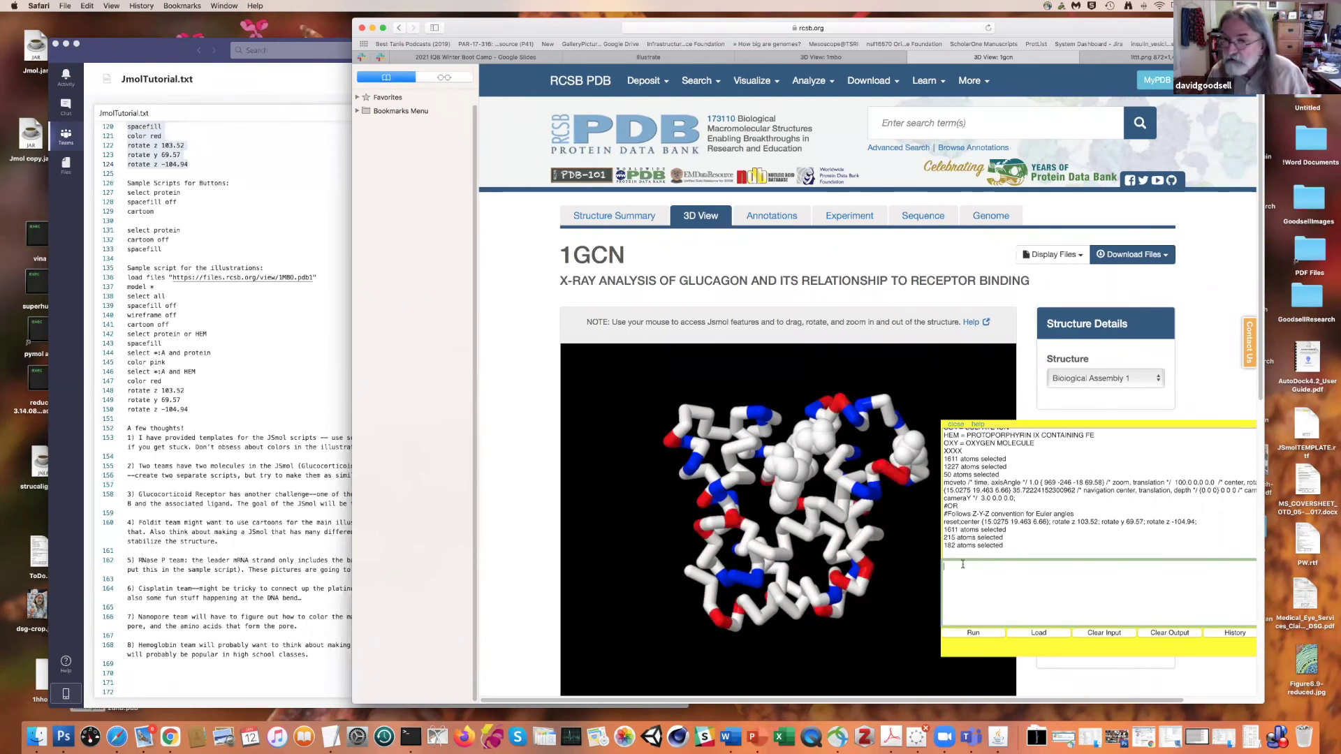
# - Rotate the myoglobin model to examine where the blue and red charged residues lie along the backbone
pyautogui.moveTo(887, 559); pyautogui.dragTo(783, 476)
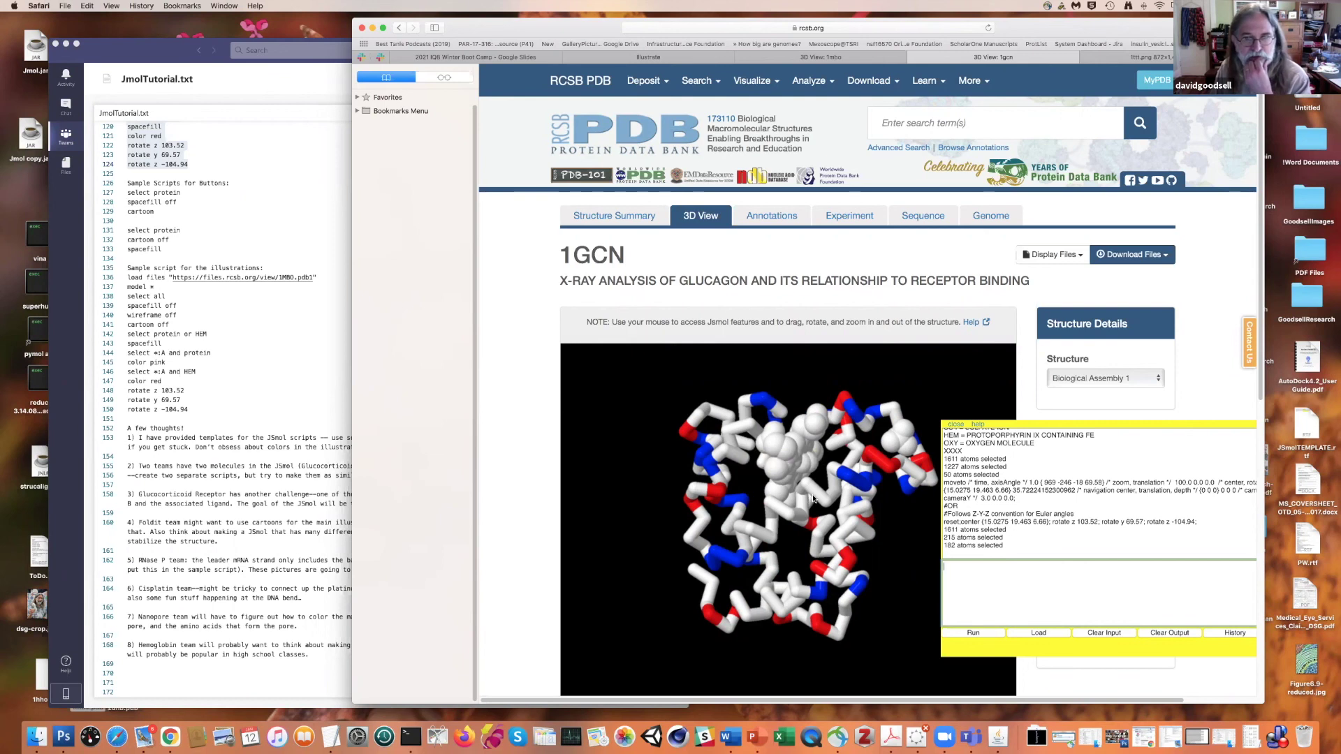
pyautogui.moveTo(812, 497)
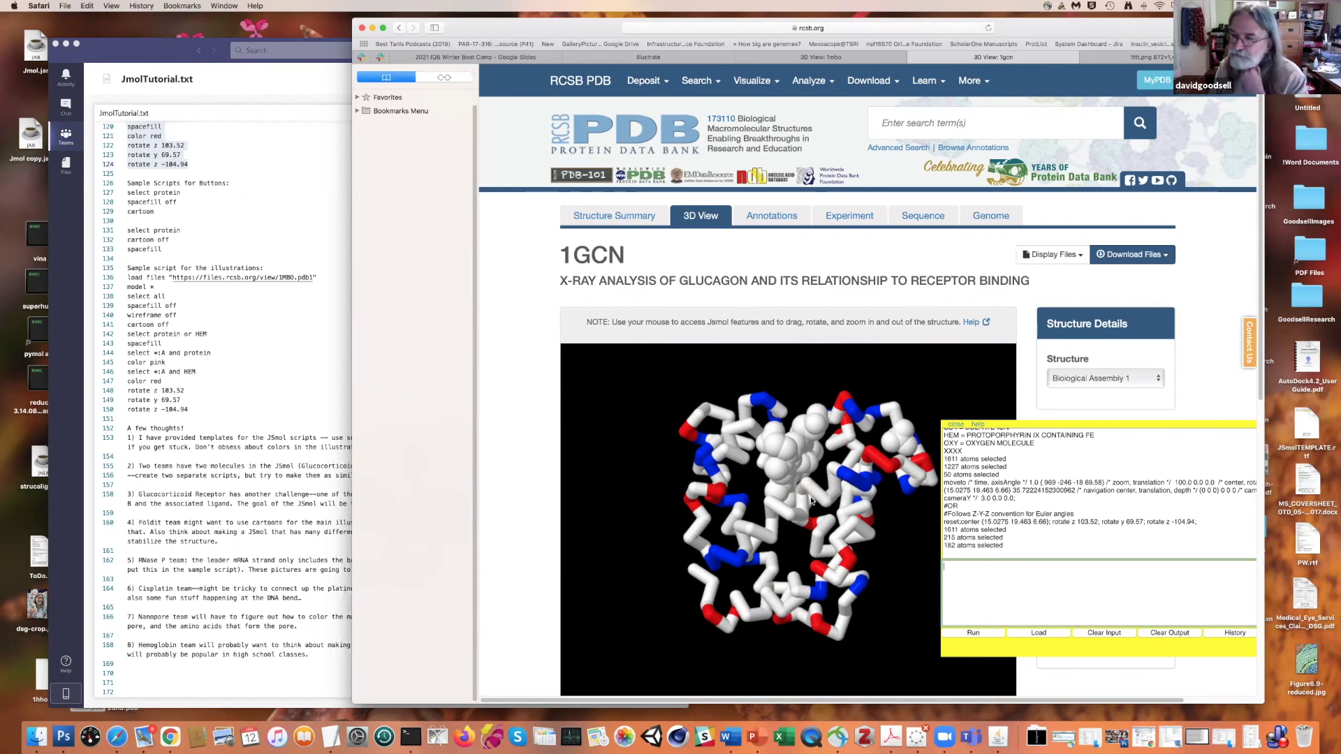
pyautogui.moveTo(808, 497); pyautogui.dragTo(833, 514)
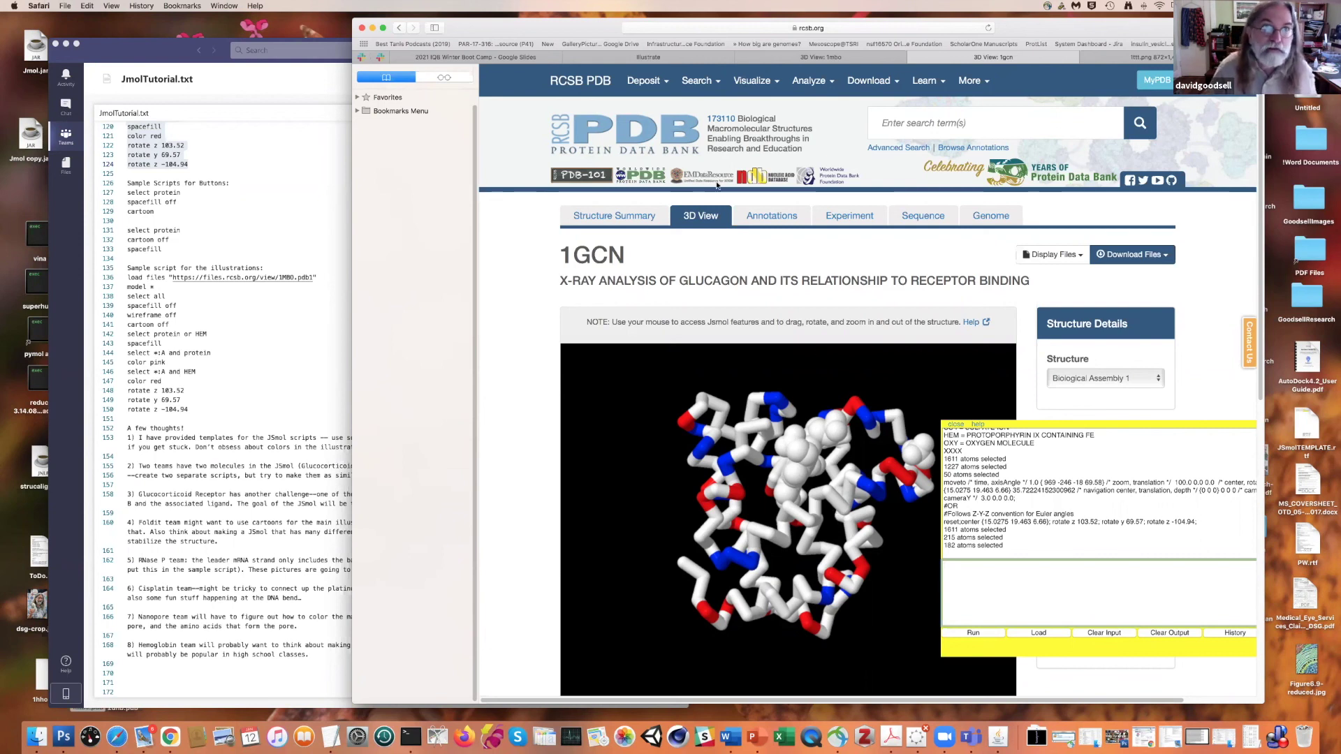
pyautogui.moveTo(519, 26); pyautogui.dragTo(446, 27)
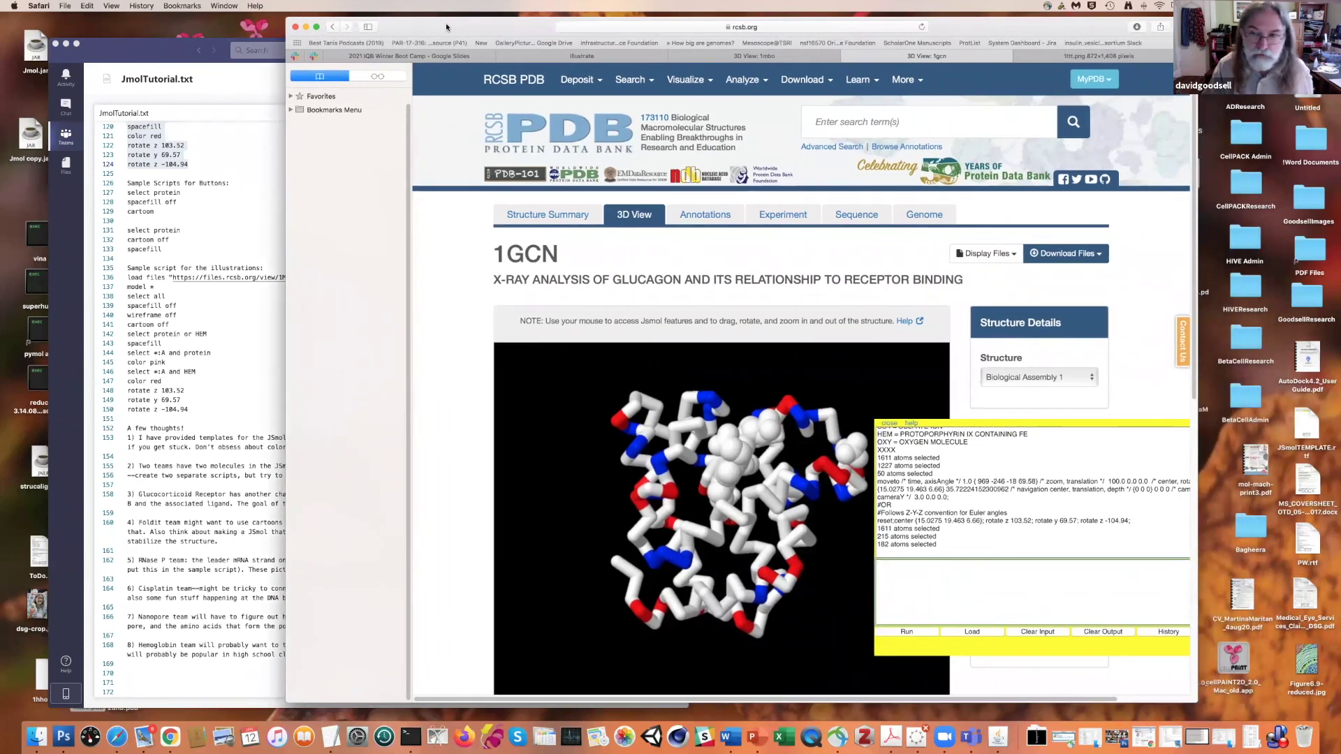